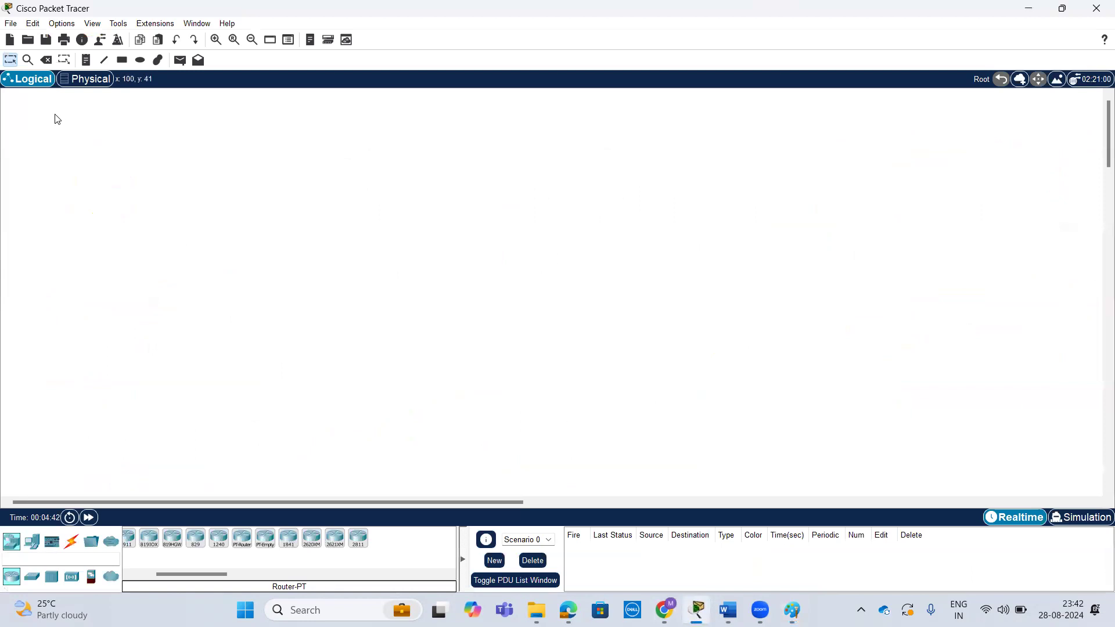
# - Place three 2811 routers in a triangle, with the third one above and between the other two
pyautogui.click(358, 538)
pyautogui.click(231, 211)
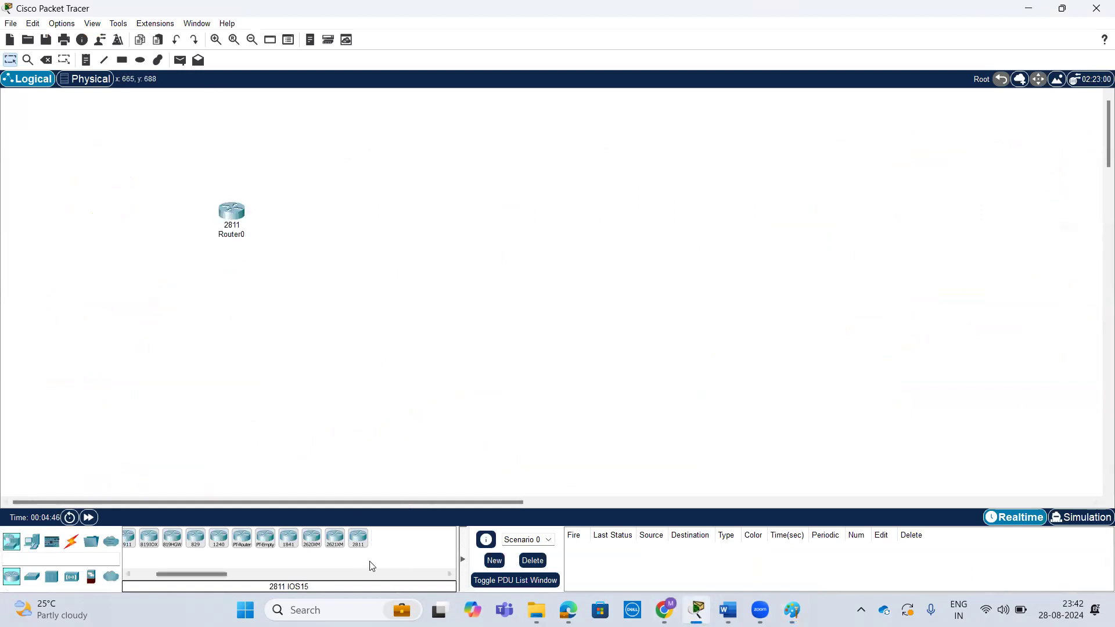
pyautogui.click(630, 218)
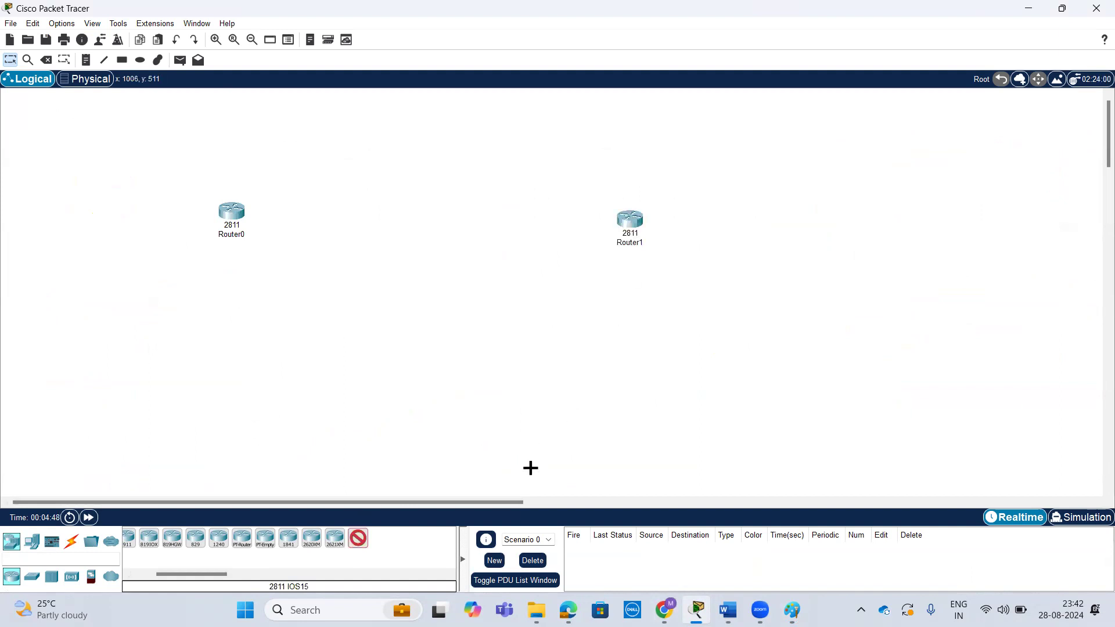
pyautogui.click(415, 115)
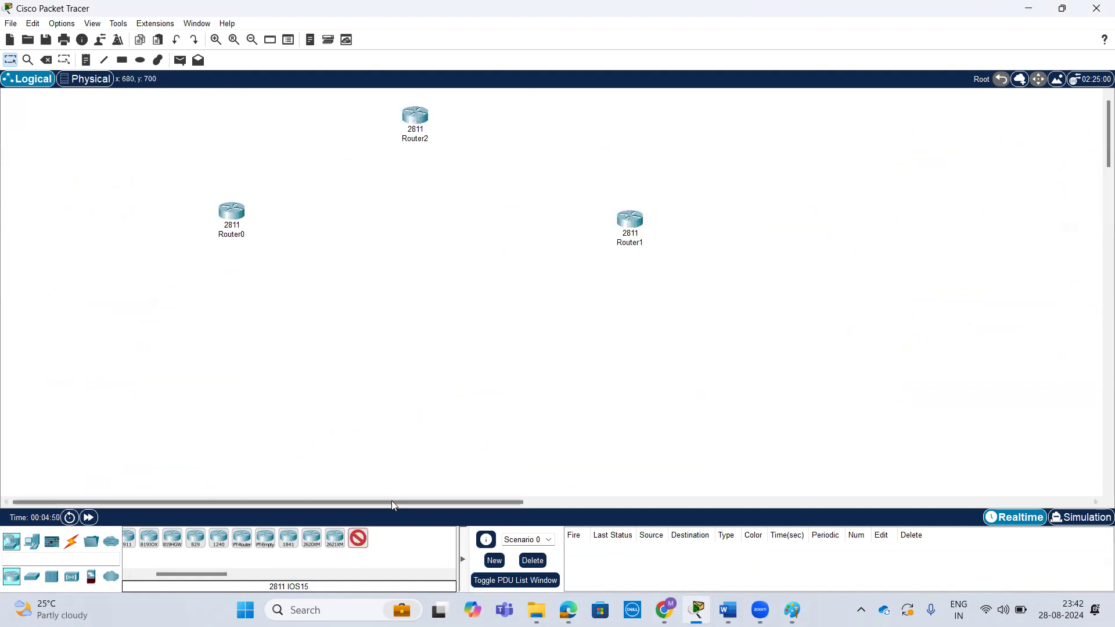
# - Place a 2960 switch below each of the two lower routers
pyautogui.click(32, 576)
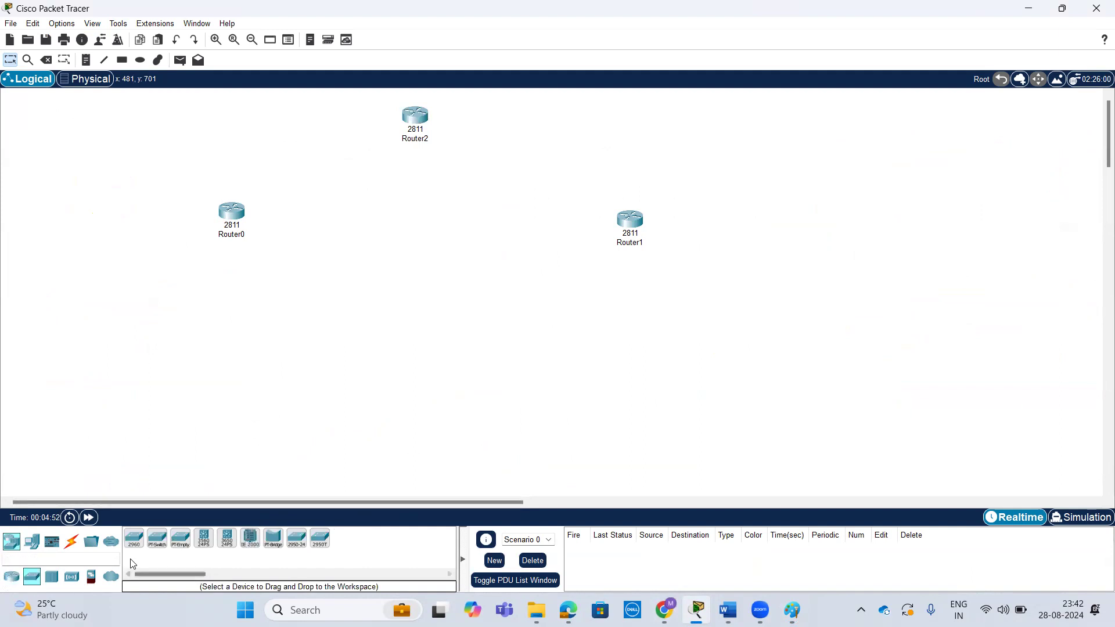
pyautogui.click(135, 538)
pyautogui.click(227, 325)
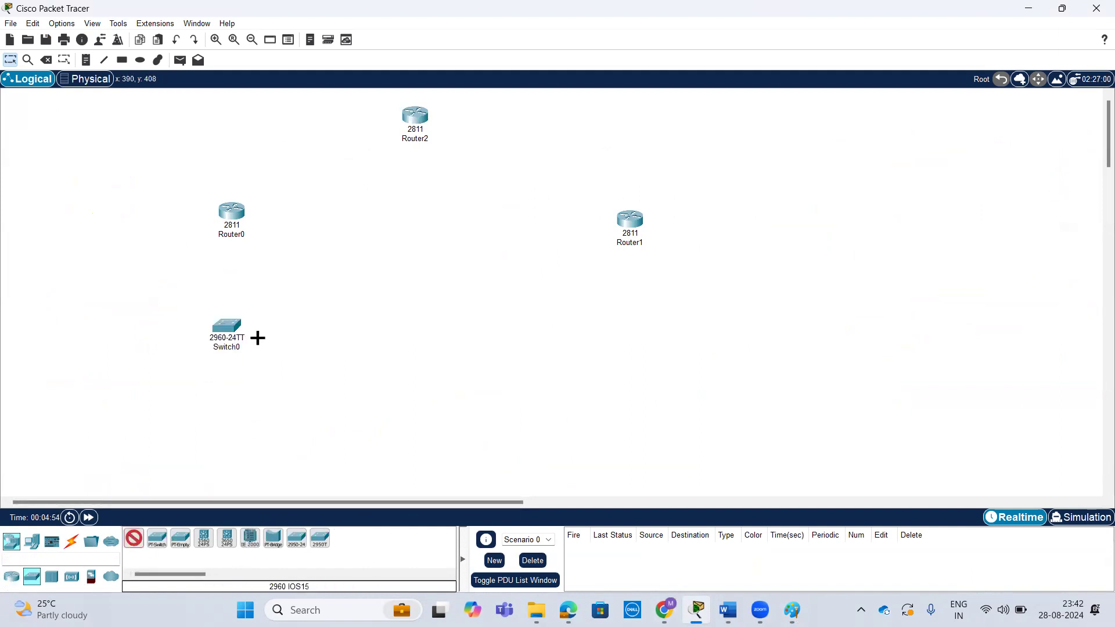
pyautogui.click(638, 338)
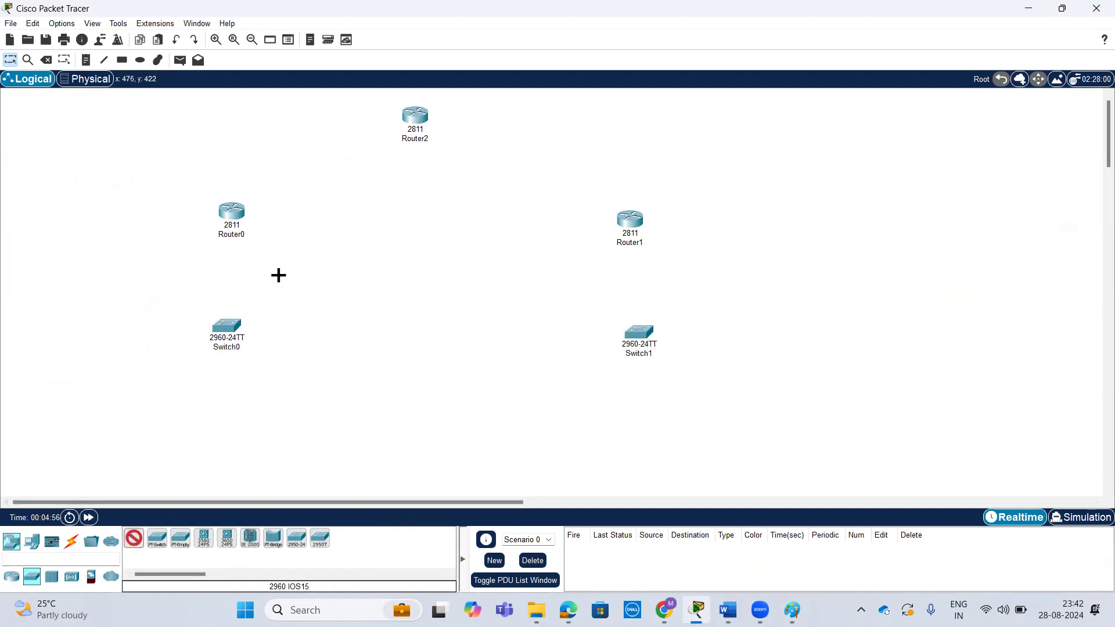
# - Add three PCs in a row below Switch0 and four PCs in a row below Switch1
pyautogui.click(31, 541)
pyautogui.keyDown('ctrl'); pyautogui.click(134, 539); pyautogui.keyUp('ctrl')
pyautogui.click(115, 443)
pyautogui.click(187, 442)
pyautogui.click(235, 442)
pyautogui.click(564, 444)
pyautogui.click(620, 442)
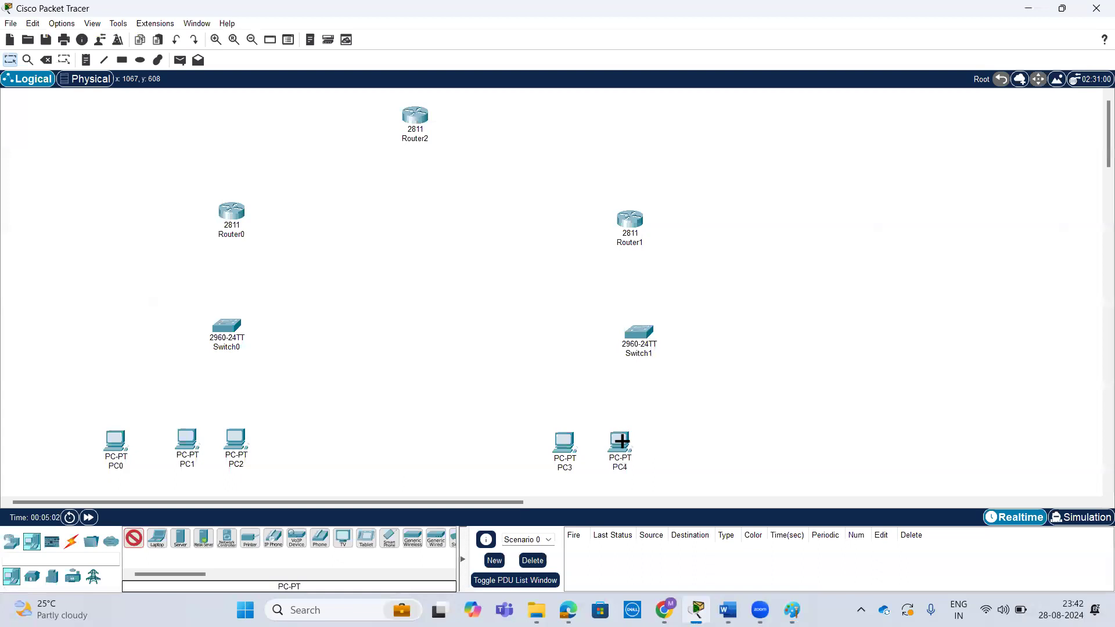
pyautogui.click(667, 442)
pyautogui.click(728, 439)
pyautogui.click(133, 539)
# - Link Router0 to Router2 and Router1 to Router2 with automatically chosen connections
pyautogui.click(71, 542)
pyautogui.click(134, 538)
pyautogui.click(232, 216)
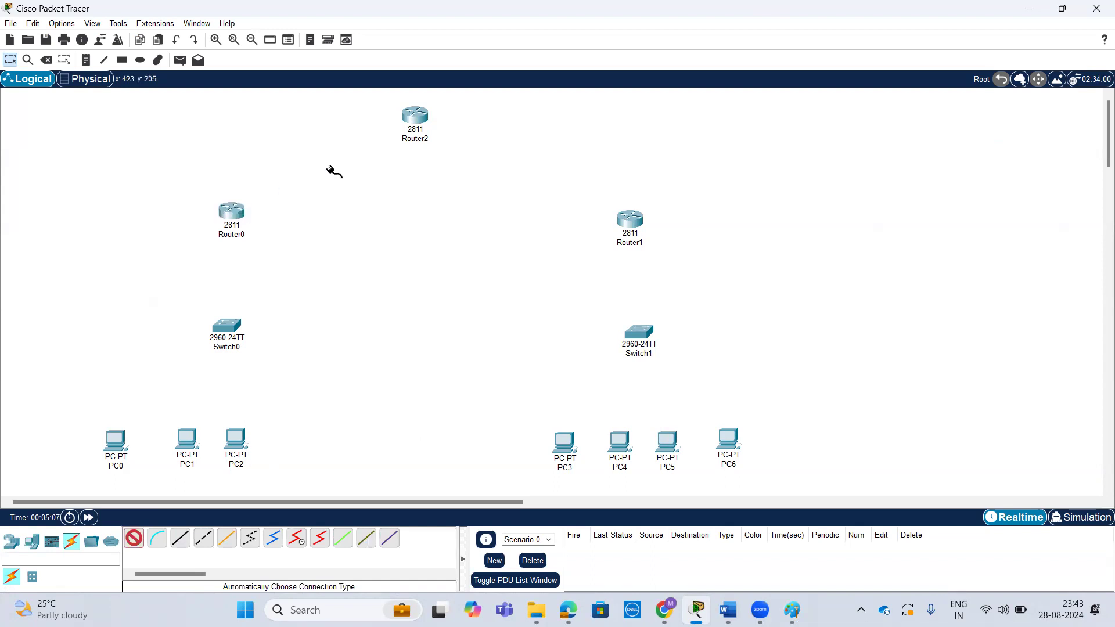
pyautogui.click(413, 115)
pyautogui.click(134, 538)
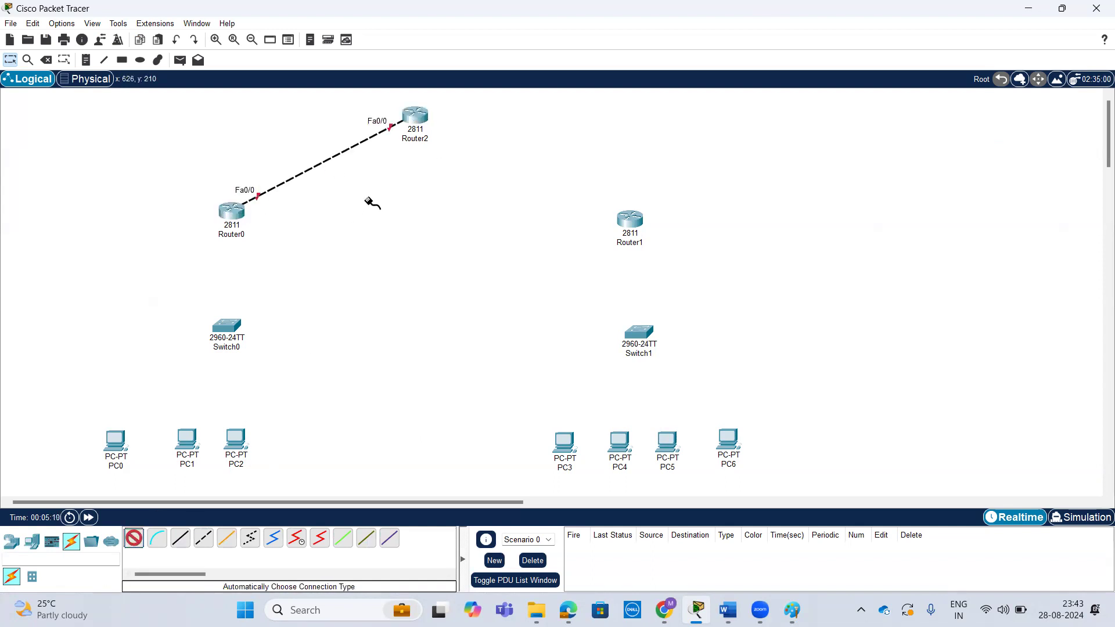
pyautogui.click(624, 219)
pyautogui.click(415, 116)
# - Connect Switch0 to Router0 and to PC0, PC1 and PC2 with automatically chosen cables
pyautogui.click(232, 217)
pyautogui.click(226, 329)
pyautogui.click(226, 329)
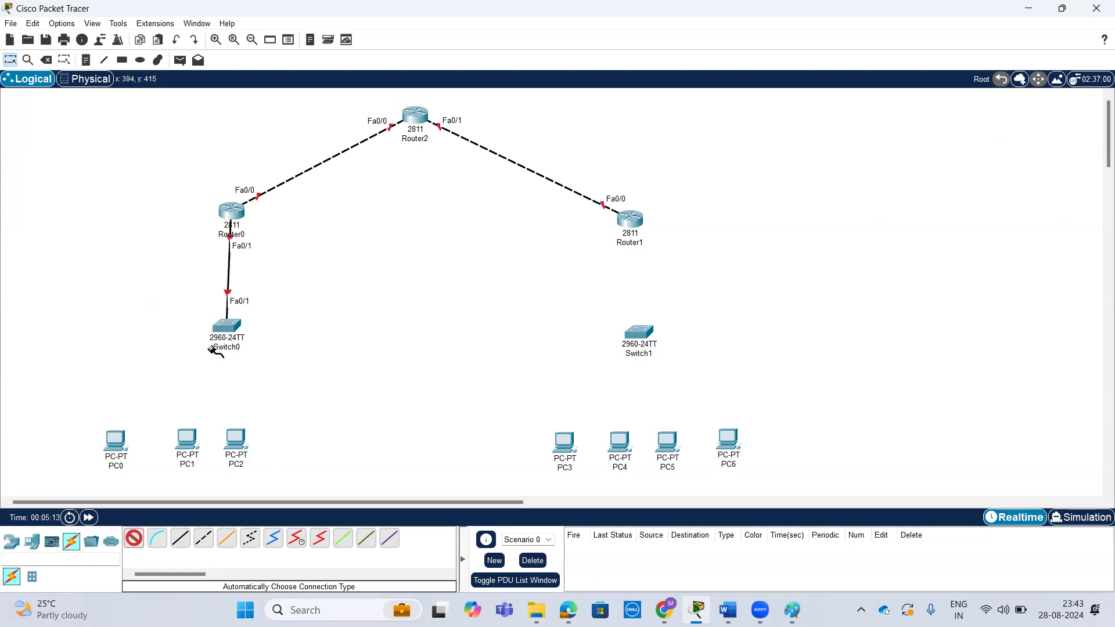
pyautogui.click(117, 440)
pyautogui.click(233, 332)
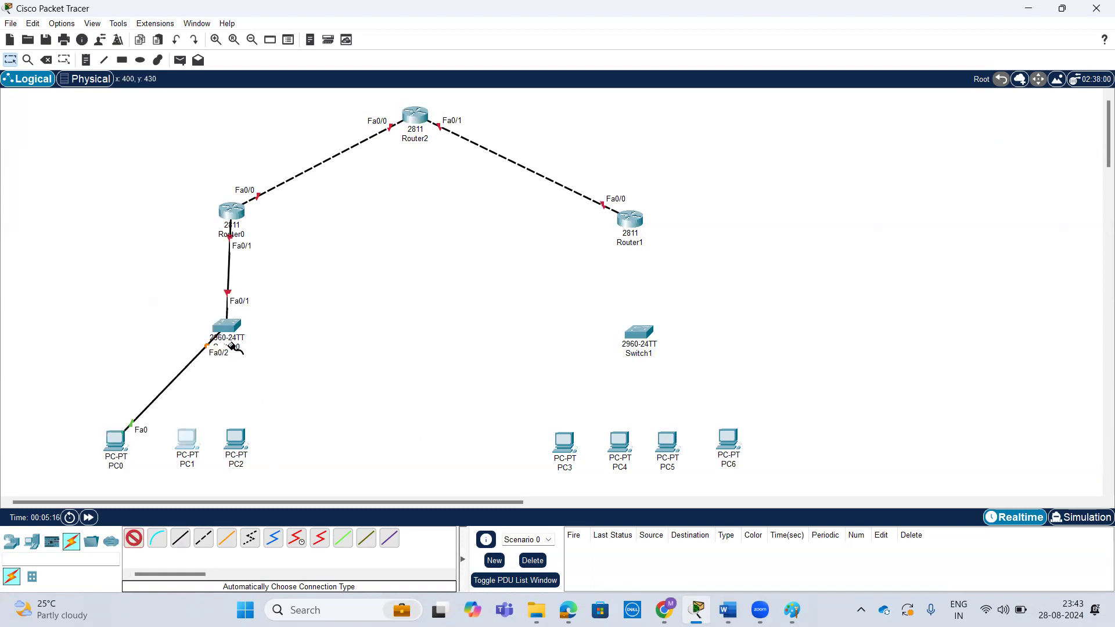
pyautogui.click(189, 439)
pyautogui.click(233, 330)
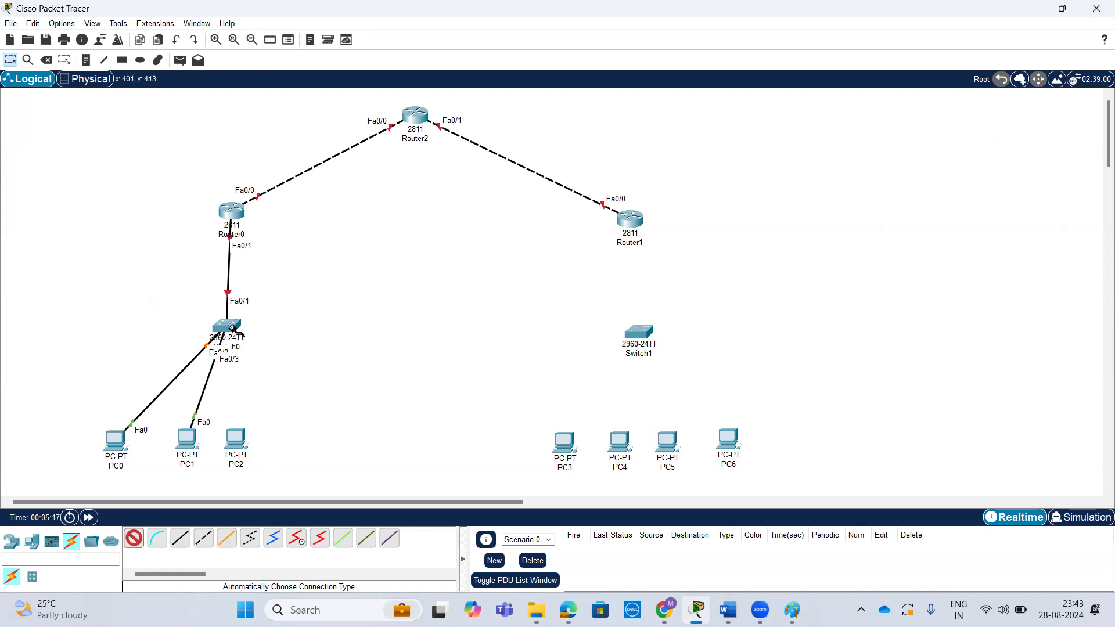
pyautogui.click(235, 439)
# - Connect Switch1 to Router1 and to PC3, PC4, PC5 and PC6 with automatically chosen cables
pyautogui.click(638, 331)
pyautogui.click(636, 223)
pyautogui.click(639, 330)
pyautogui.click(563, 441)
pyautogui.click(639, 332)
pyautogui.click(619, 442)
pyautogui.click(639, 332)
pyautogui.click(668, 442)
pyautogui.click(639, 332)
pyautogui.click(728, 440)
# - Select the whole topology and move it left until PC0 sits near the workspace edge
pyautogui.click(13, 60)
pyautogui.moveTo(149, 90); pyautogui.dragTo(788, 496)
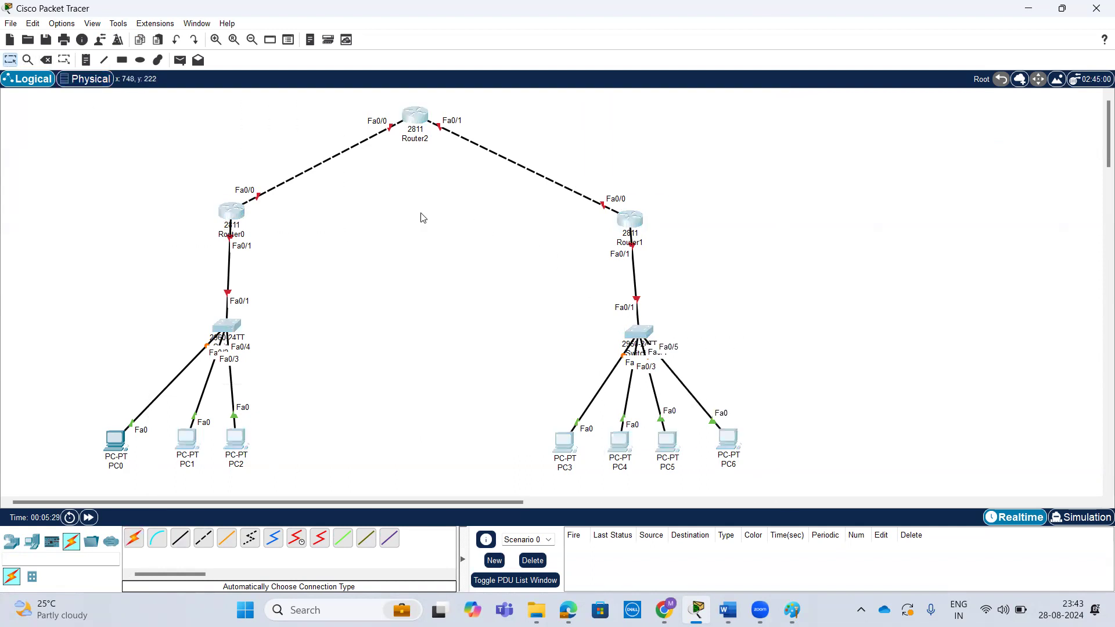
pyautogui.click(95, 130)
pyautogui.moveTo(63, 105); pyautogui.dragTo(801, 470)
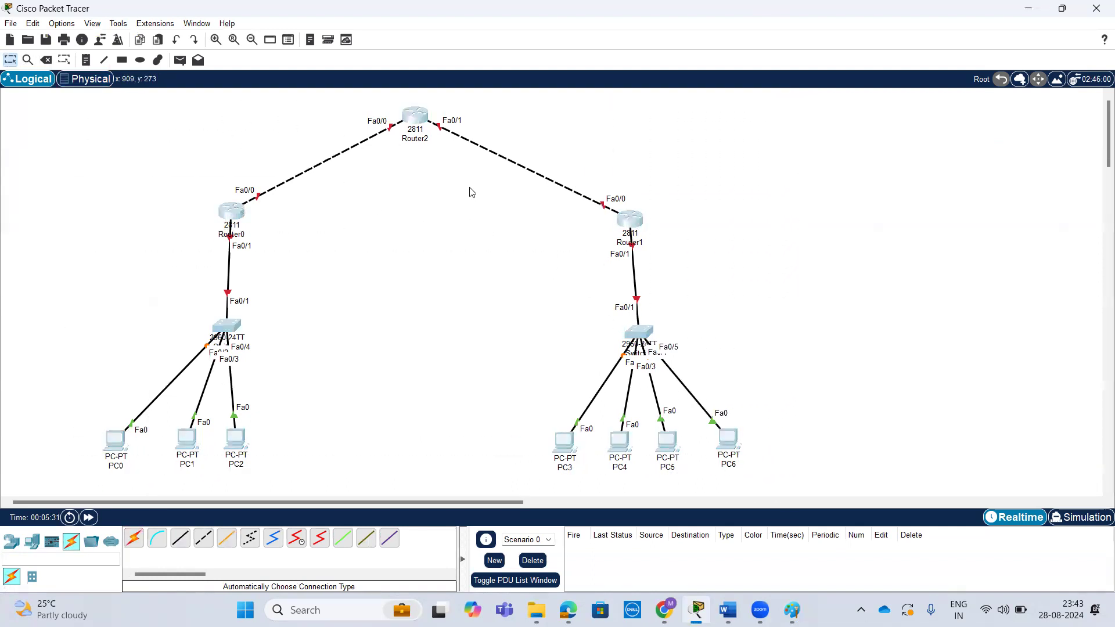
pyautogui.moveTo(425, 132); pyautogui.dragTo(328, 132)
pyautogui.click(333, 207)
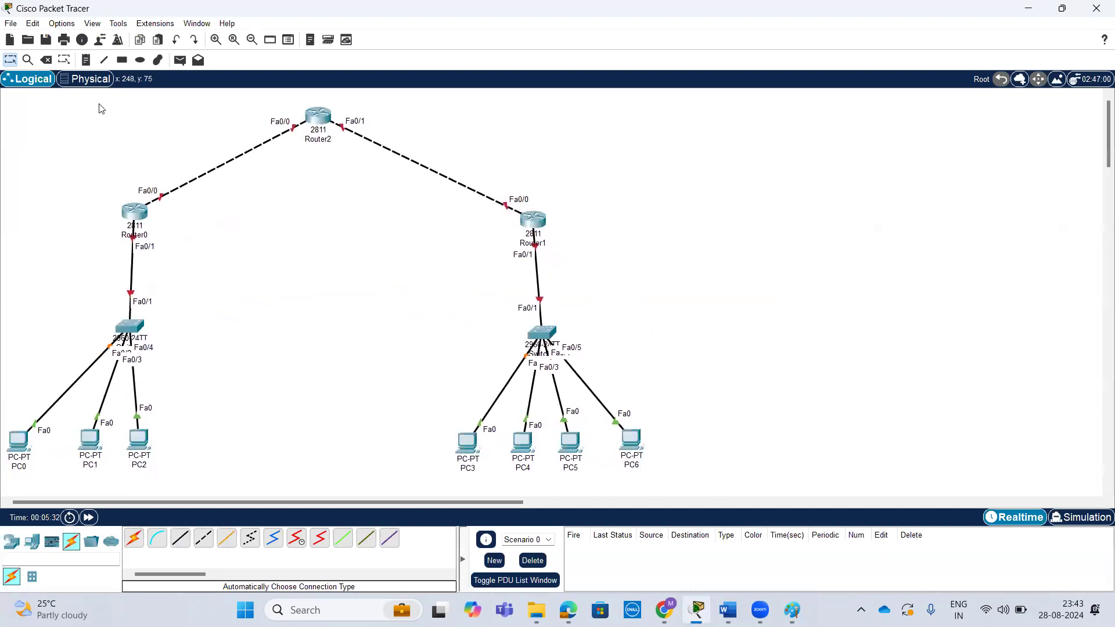
# - Label the Router0–Router2 link with notes 11.1.1.1/24 near Router0 and 11.1.1.2/24 near Router2
pyautogui.click(86, 62)
pyautogui.click(149, 173)
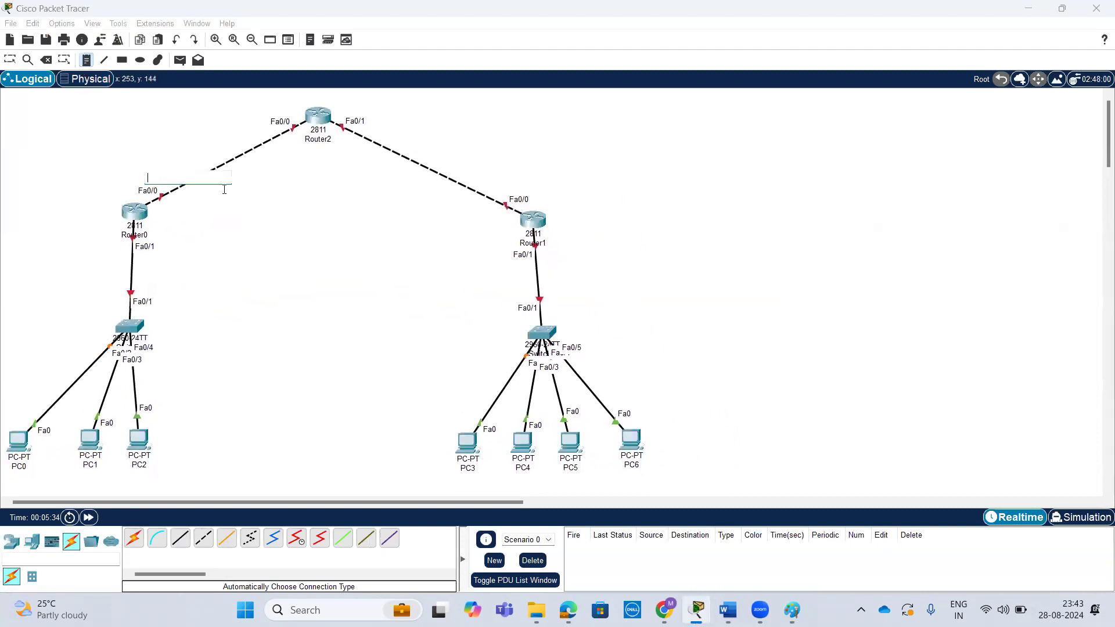
pyautogui.write('11.1.1.1/24')
pyautogui.click(219, 127)
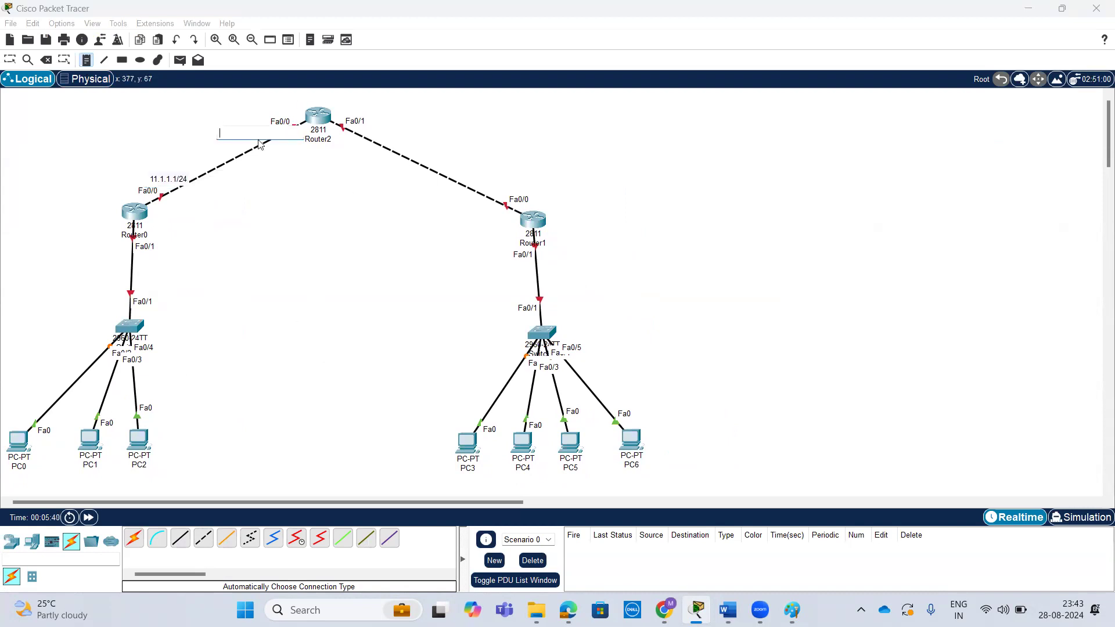
pyautogui.write('11.1.1.2/24')
# - Label the Router2–Router1 link with notes 12.1.1.2/24 near Router2 and 12.1.1.1/24 near Router1
pyautogui.click(352, 131)
pyautogui.write('1')
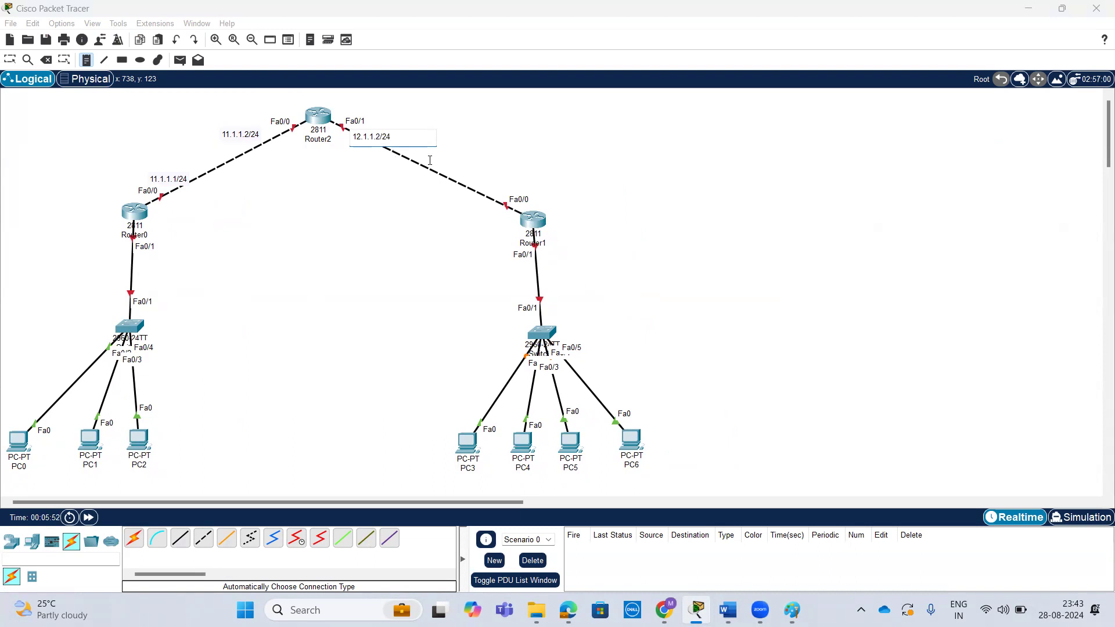
pyautogui.click(459, 187)
pyautogui.write('12.1.1.1/24')
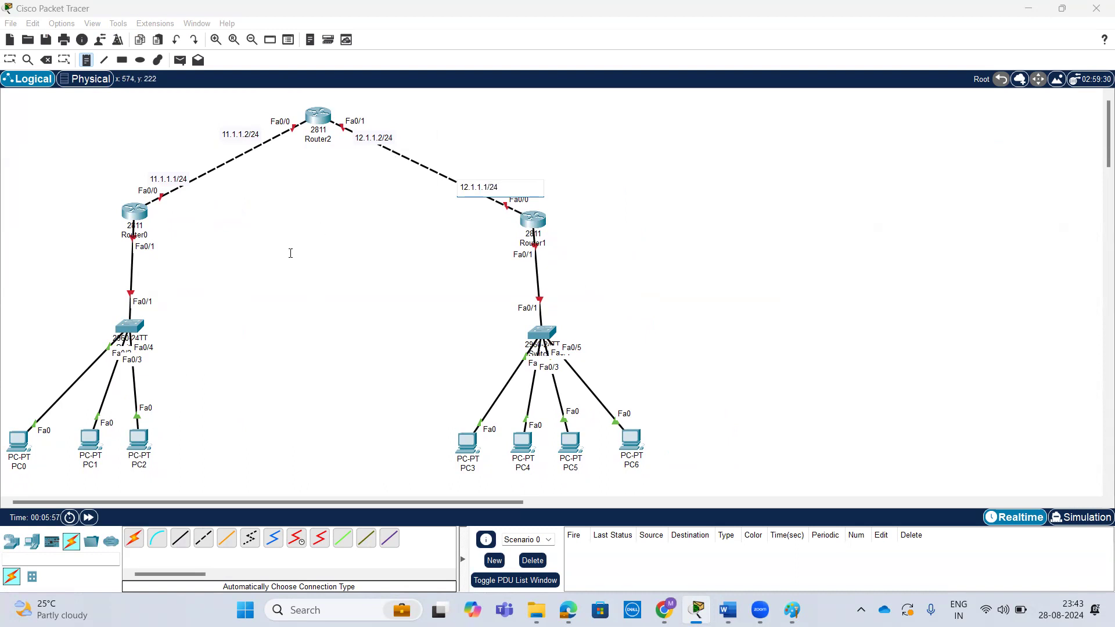
# - Add the LAN address notes 192.168.10.1/24 below Router0 and 192.168.20.1/24 below Router1
pyautogui.click(82, 271)
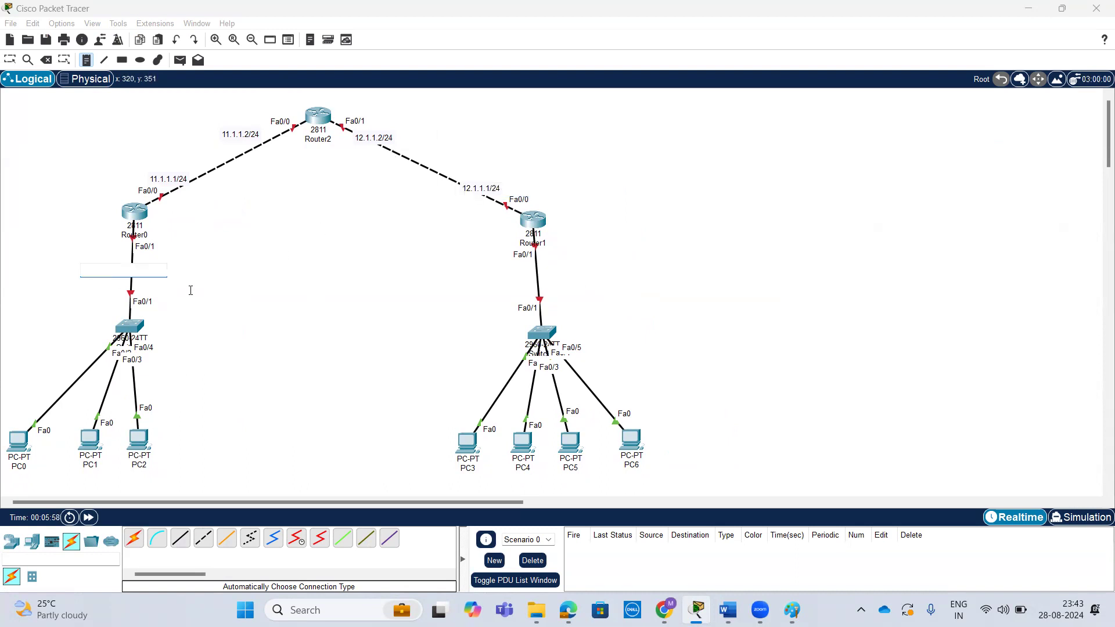
pyautogui.write('192.168.10.1/24')
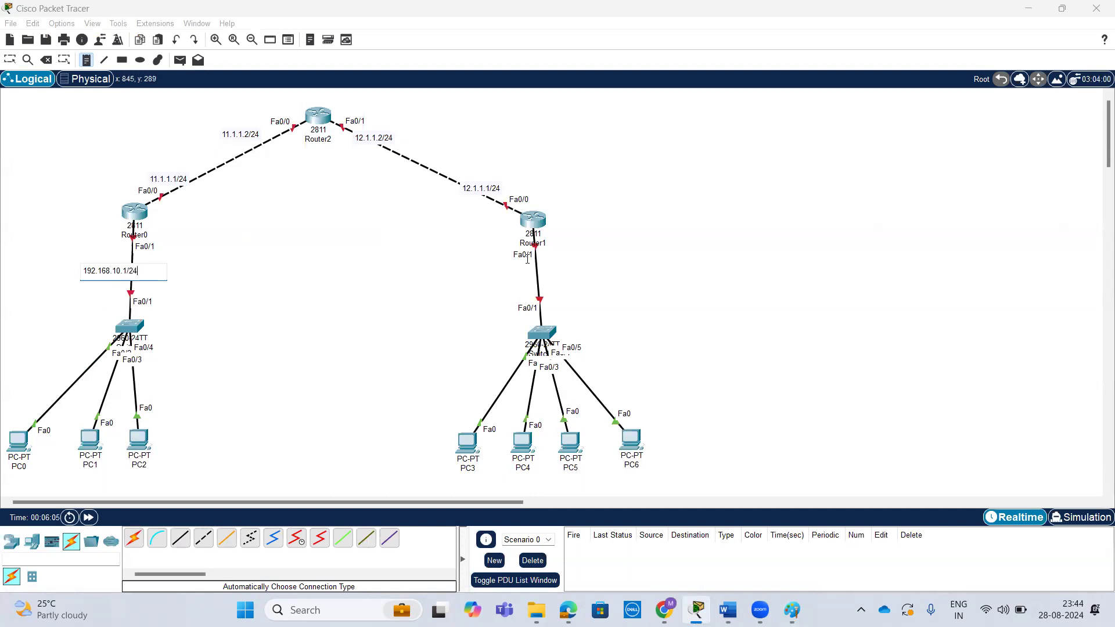
pyautogui.click(513, 277)
pyautogui.write('192.168.20.')
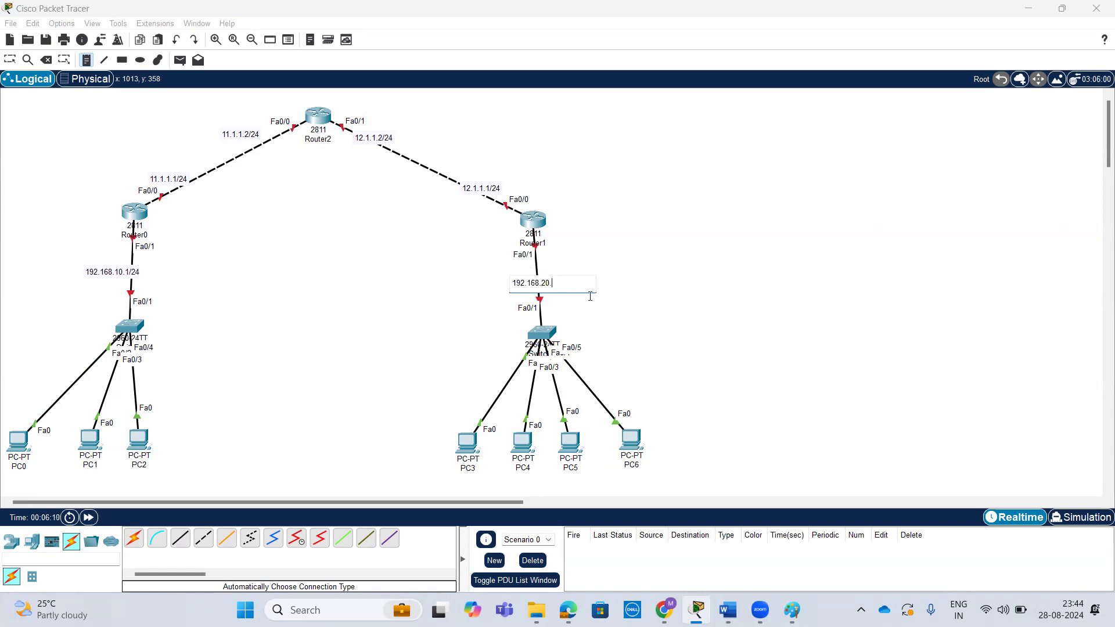
pyautogui.write('4')
pyautogui.click(297, 249)
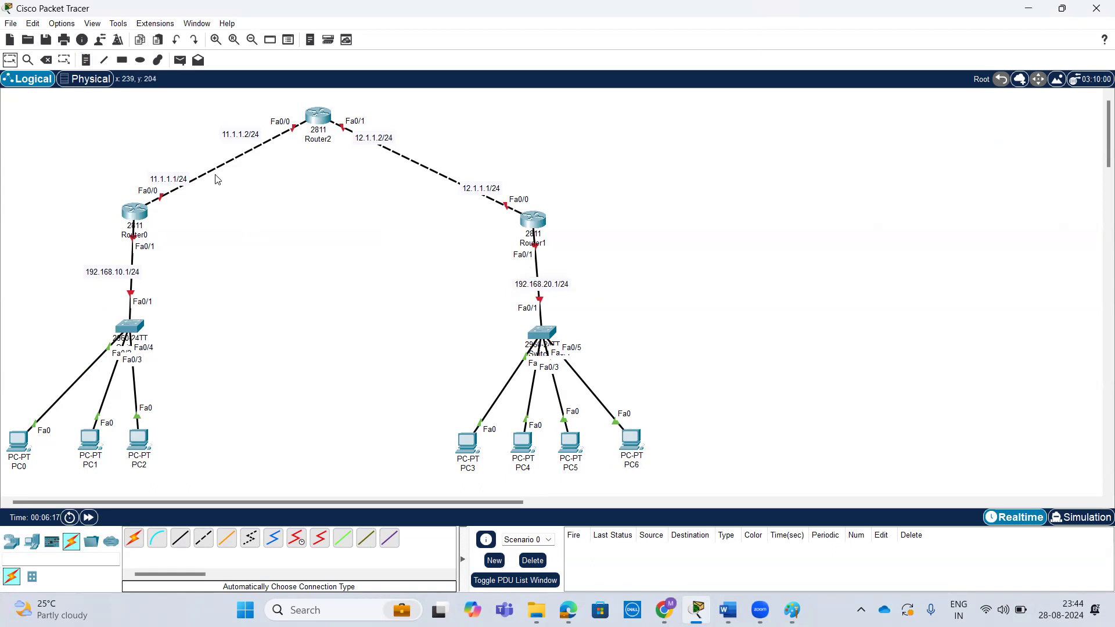
pyautogui.click(318, 118)
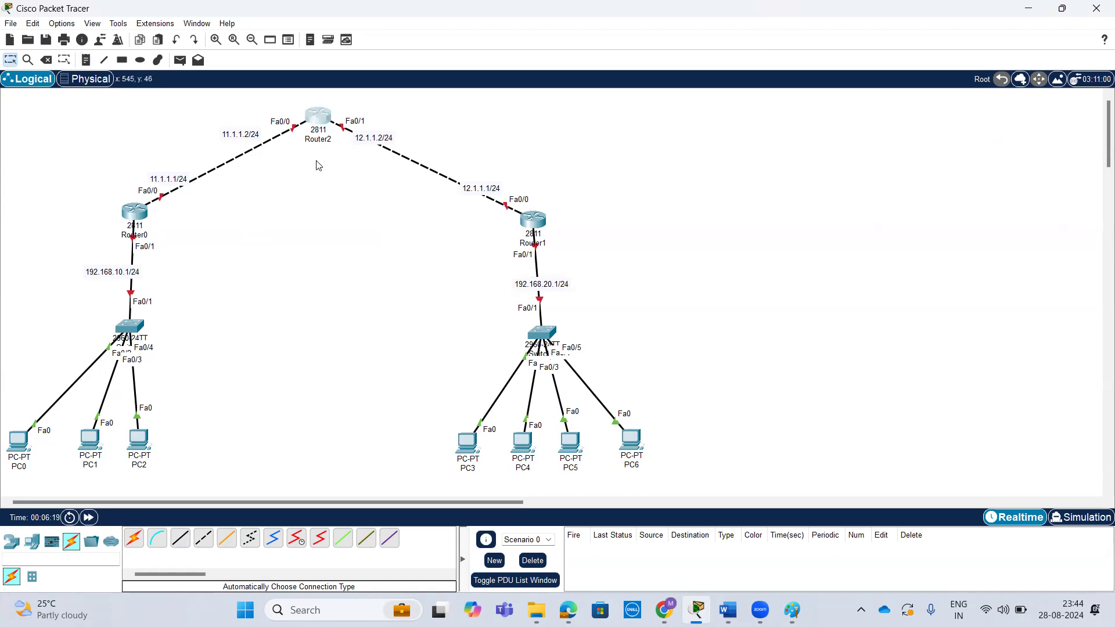
pyautogui.click(881, 87)
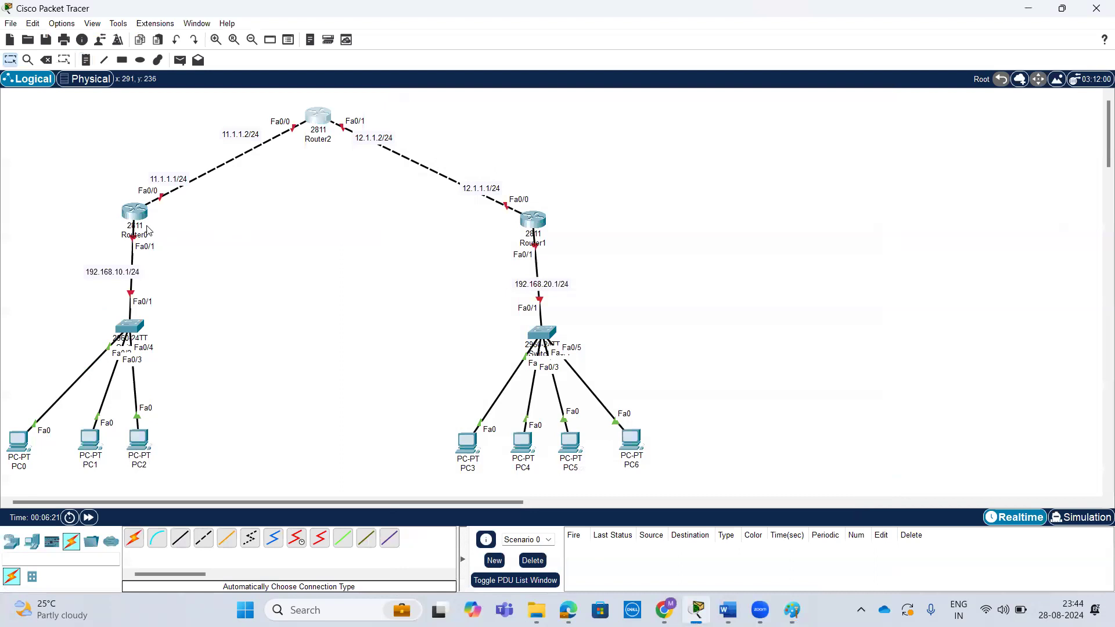
pyautogui.click(145, 216)
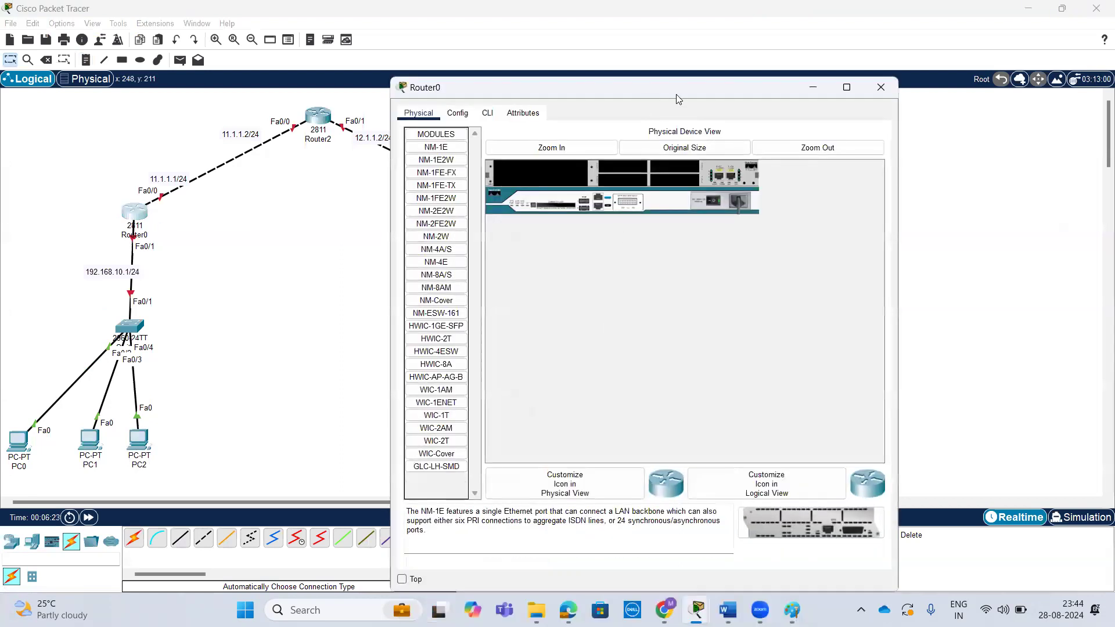
pyautogui.click(308, 151)
# - Rename Router2 as ISP and Router0 as Branch-1
pyautogui.click(313, 141)
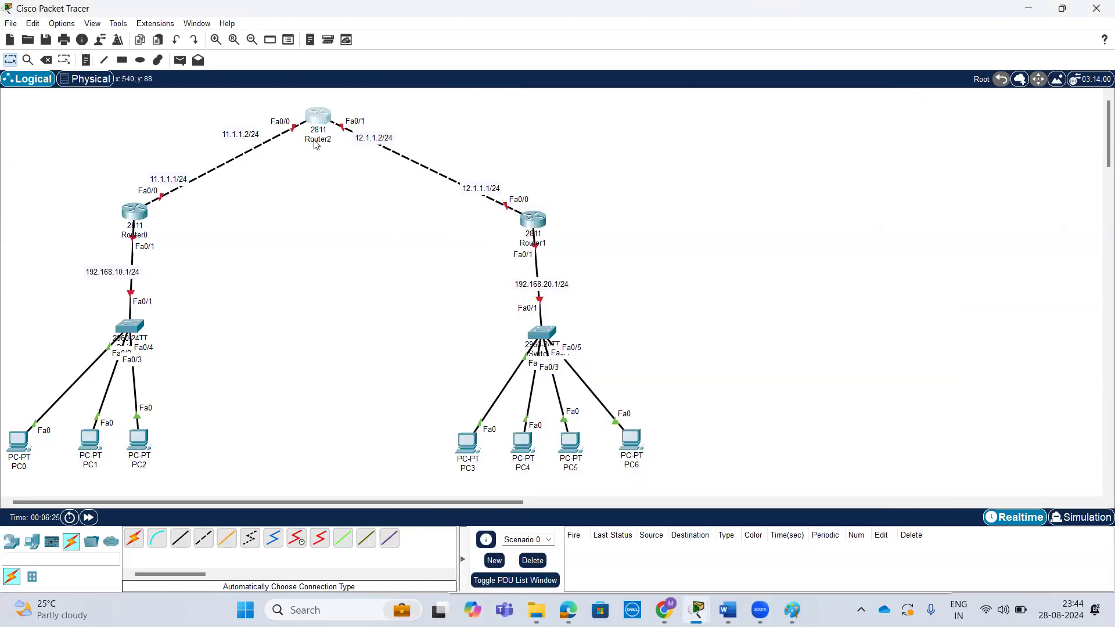
pyautogui.write('ISP')
pyautogui.click(145, 235)
pyautogui.click(145, 235)
pyautogui.doubleClick(148, 234)
pyautogui.write('Br')
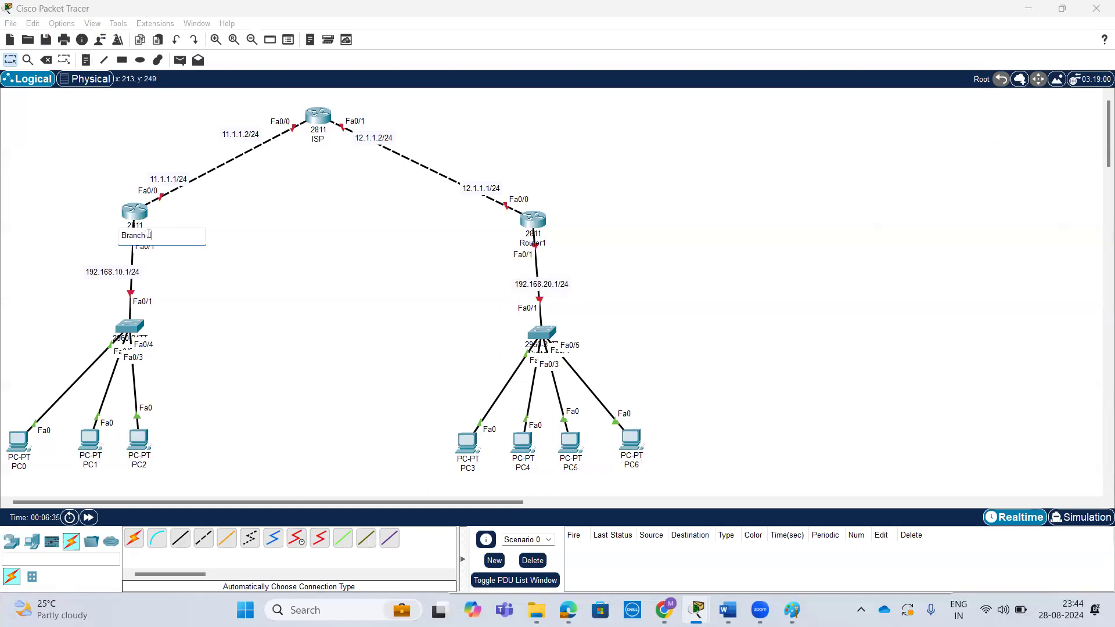
pyautogui.write('anch-1')
# - Rename Router1 as Branch-2
pyautogui.click(528, 241)
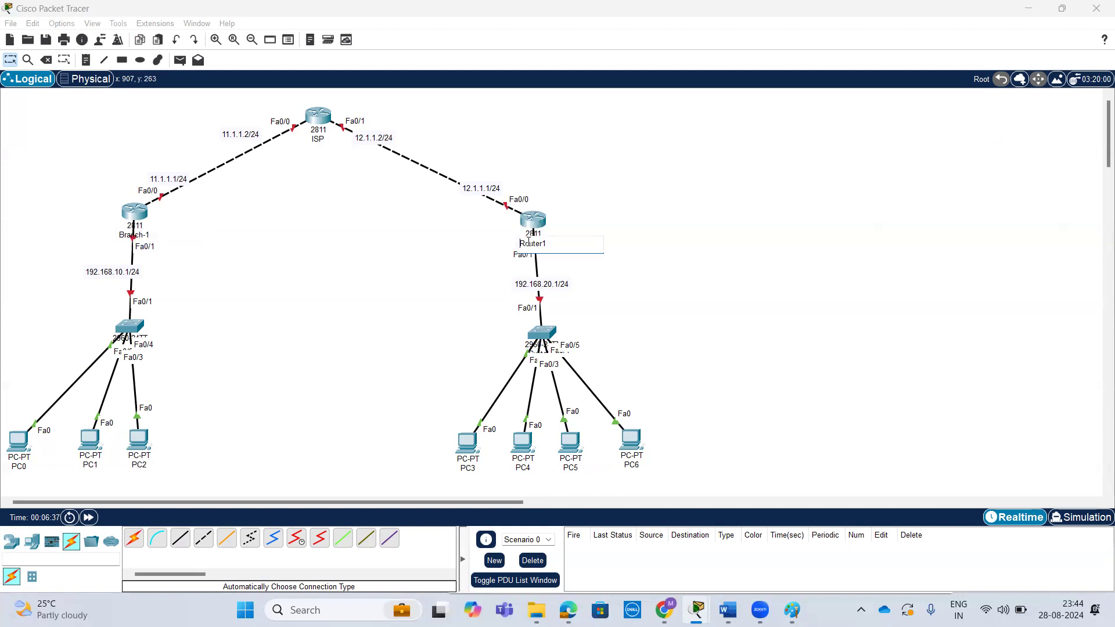
pyautogui.doubleClick(550, 245)
pyautogui.write('Branch-2')
pyautogui.click(679, 251)
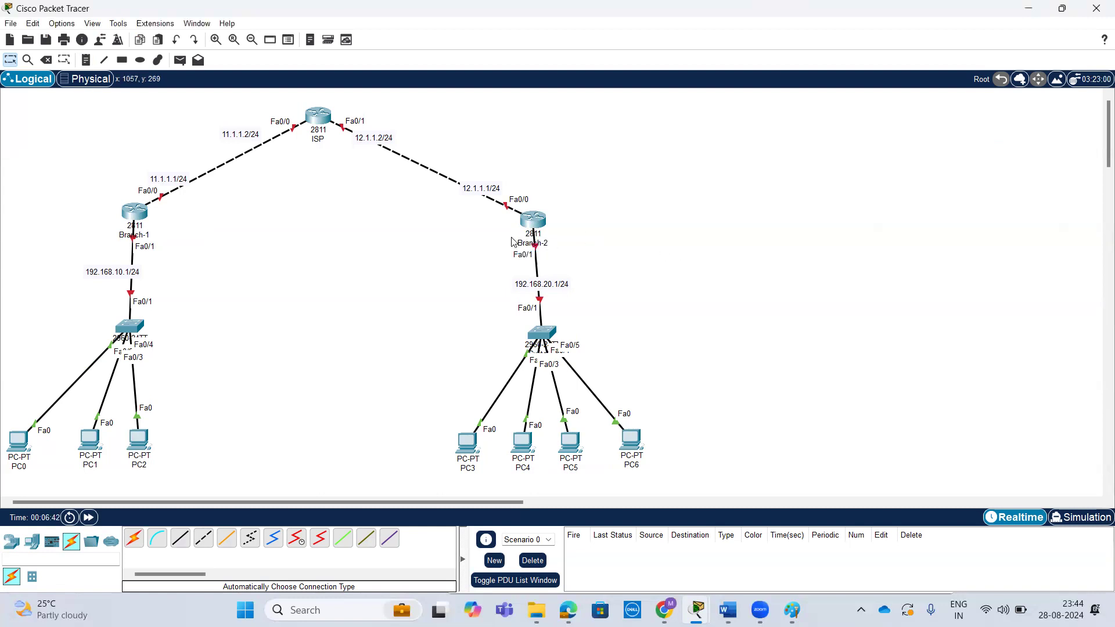
# - In Branch-1's command line, decline the initial configuration dialog, enter privileged mode with en, and close the router window
pyautogui.click(135, 216)
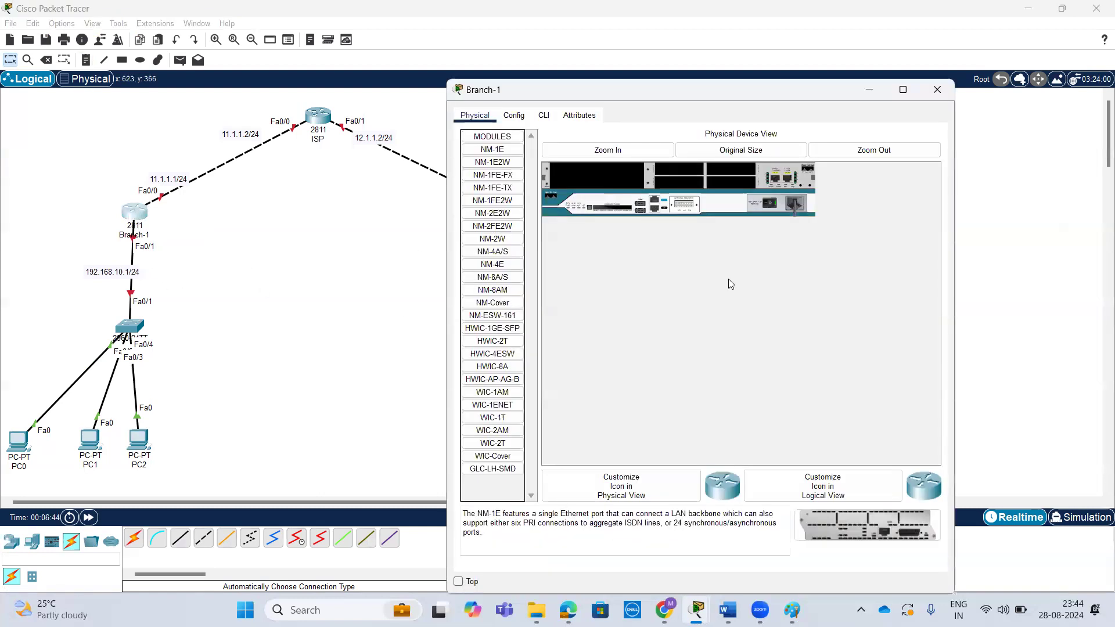
pyautogui.click(544, 115)
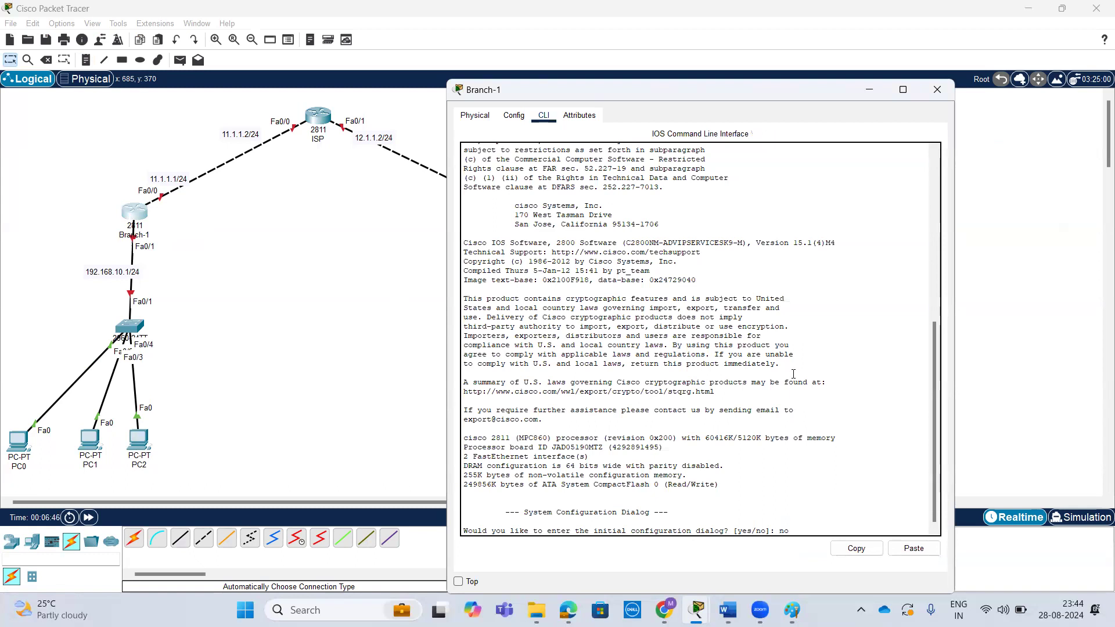
pyautogui.write('no')
pyautogui.press('Return')
pyautogui.press('Return')
pyautogui.press('Return')
pyautogui.write('en')
pyautogui.press('Return')
pyautogui.press('Return')
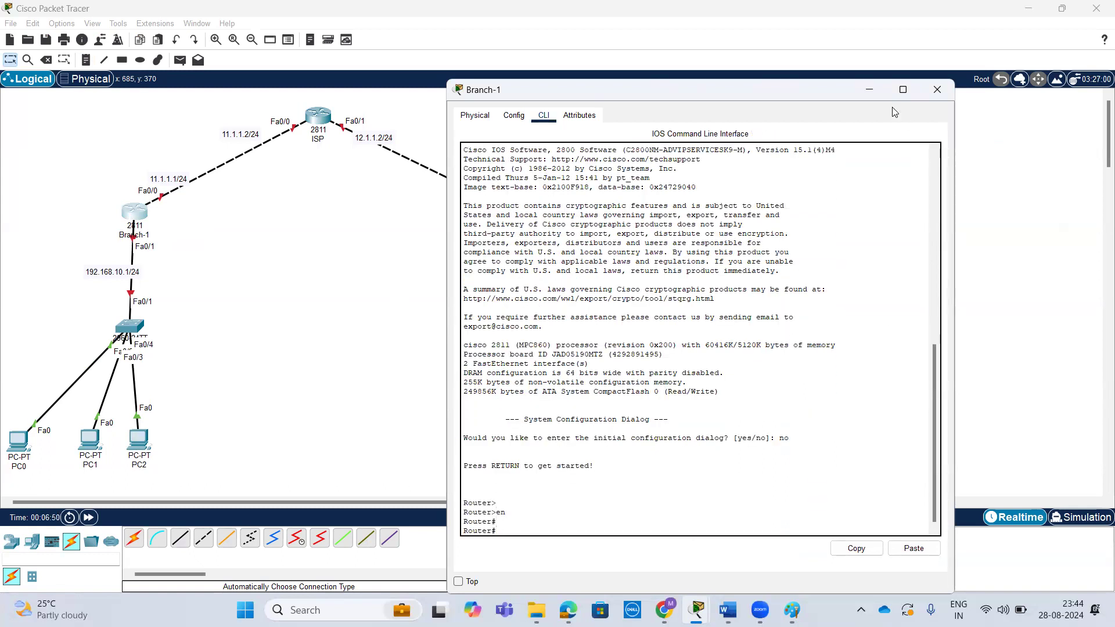
pyautogui.click(937, 89)
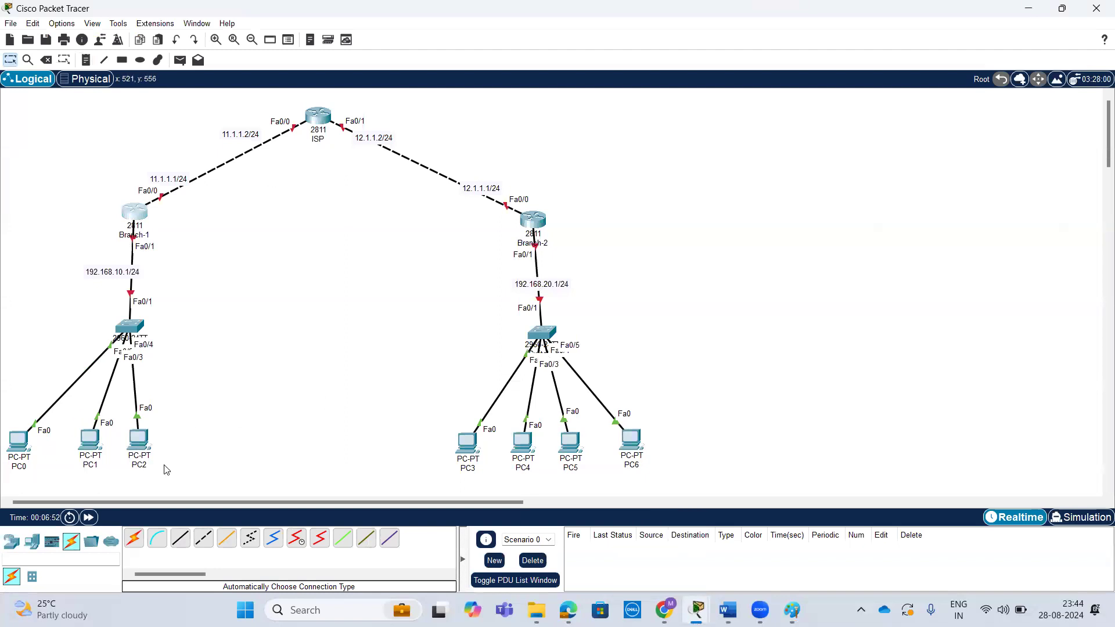
# - Move PC2 slightly farther from PC1, and reopen the command line of Branch-1
pyautogui.moveTo(139, 442)
pyautogui.mouseDown()
pyautogui.moveTo(169, 446)
pyautogui.moveTo(157, 445)
pyautogui.mouseUp()
pyautogui.click(243, 342)
pyautogui.click(135, 214)
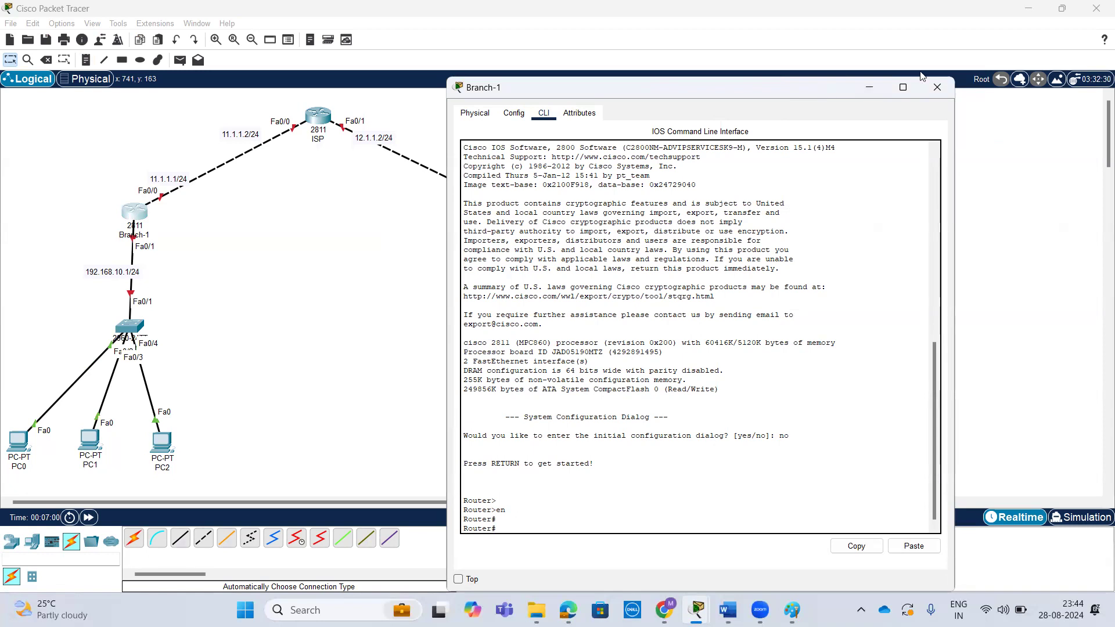
pyautogui.moveTo(829, 92); pyautogui.dragTo(930, 74)
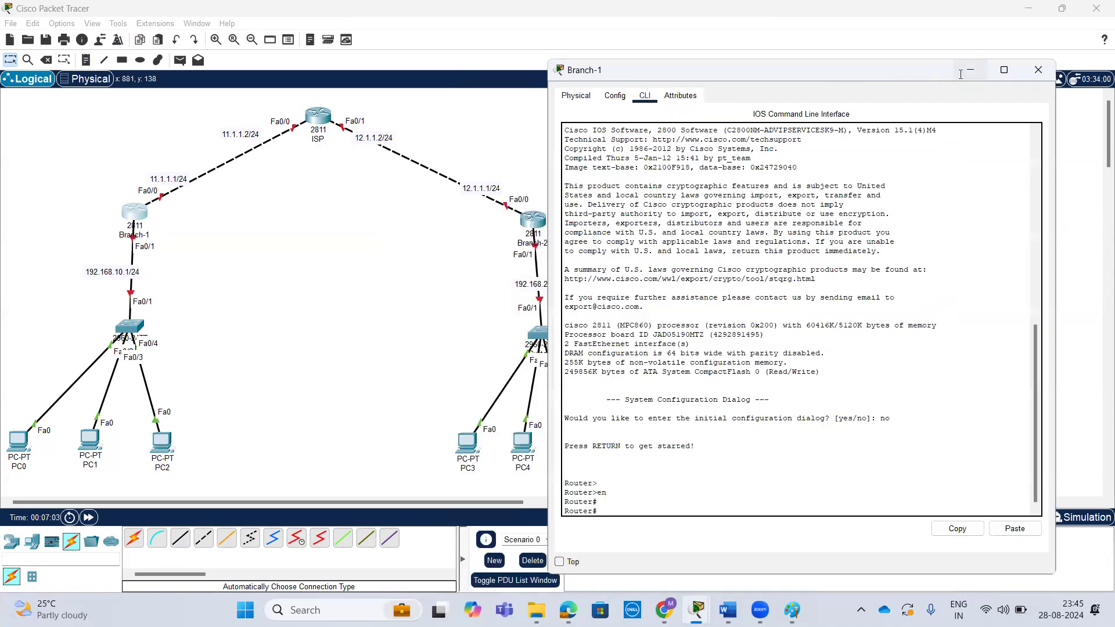
pyautogui.click(968, 71)
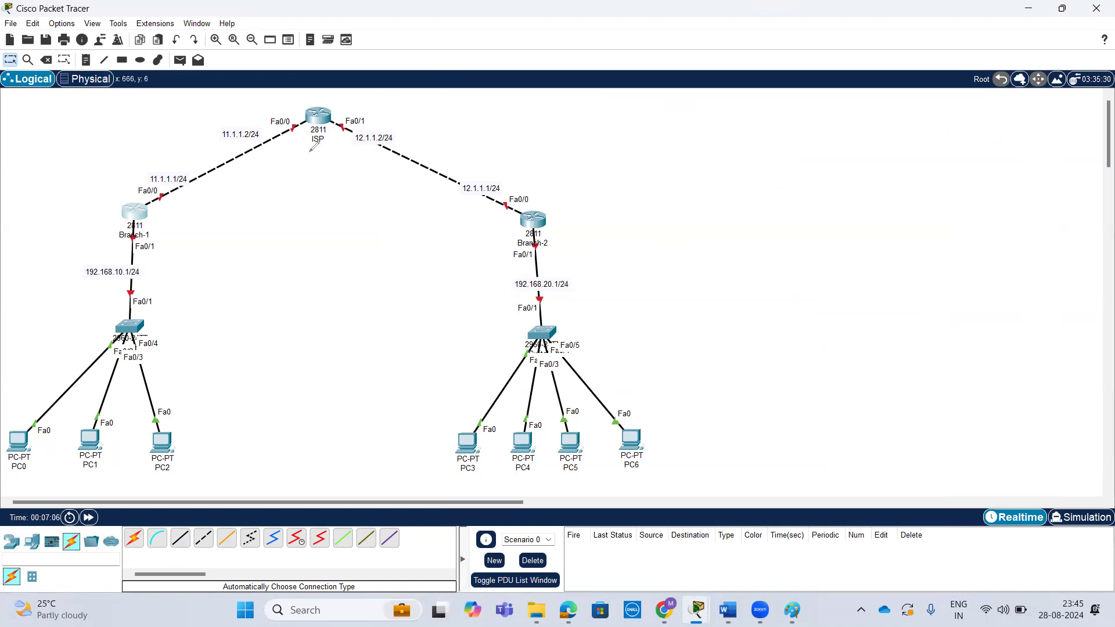
pyautogui.moveTo(152, 199)
pyautogui.mouseDown()
pyautogui.moveTo(144, 194)
pyautogui.moveTo(209, 208)
pyautogui.moveTo(526, 217)
pyautogui.moveTo(506, 152)
pyautogui.moveTo(393, 112)
pyautogui.moveTo(294, 102)
pyautogui.moveTo(146, 174)
pyautogui.moveTo(139, 196)
pyautogui.mouseUp()
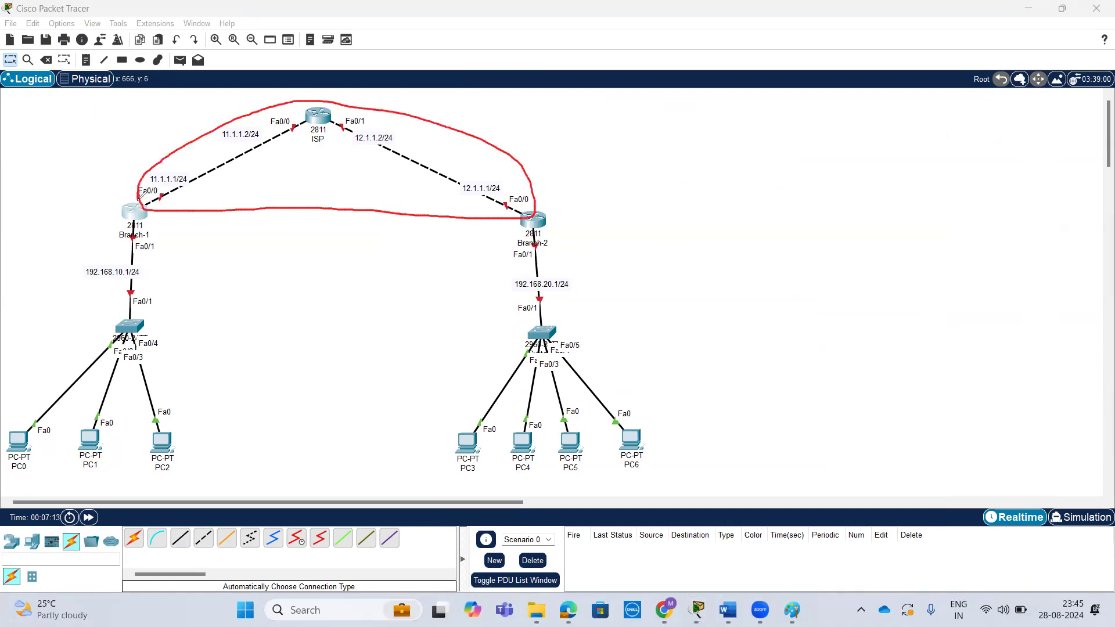
pyautogui.moveTo(64, 246)
pyautogui.mouseDown()
pyautogui.moveTo(124, 217)
pyautogui.moveTo(191, 231)
pyautogui.moveTo(211, 263)
pyautogui.mouseUp()
pyautogui.moveTo(463, 273)
pyautogui.mouseDown()
pyautogui.moveTo(503, 234)
pyautogui.moveTo(608, 230)
pyautogui.mouseUp()
pyautogui.moveTo(482, 285); pyautogui.dragTo(494, 302)
pyautogui.moveTo(503, 282)
pyautogui.mouseDown()
pyautogui.moveTo(500, 293)
pyautogui.moveTo(511, 278)
pyautogui.moveTo(521, 285)
pyautogui.mouseUp()
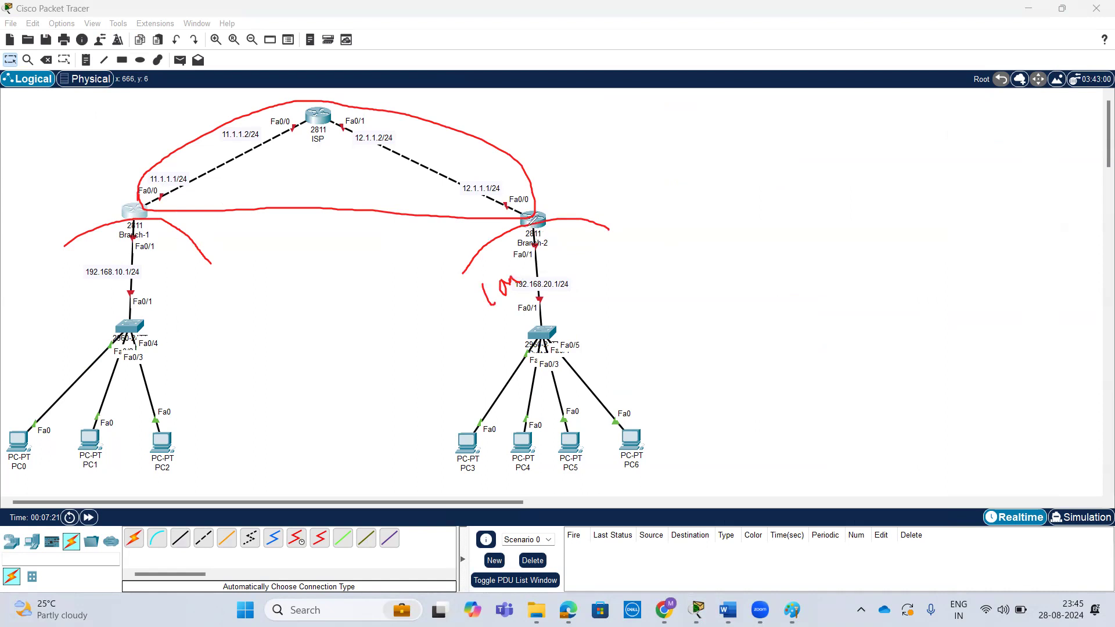
pyautogui.moveTo(144, 273); pyautogui.dragTo(159, 287)
pyautogui.moveTo(168, 274)
pyautogui.mouseDown()
pyautogui.moveTo(173, 285)
pyautogui.moveTo(210, 261)
pyautogui.mouseUp()
pyautogui.moveTo(298, 174)
pyautogui.mouseDown()
pyautogui.moveTo(317, 158)
pyautogui.moveTo(364, 170)
pyautogui.mouseUp()
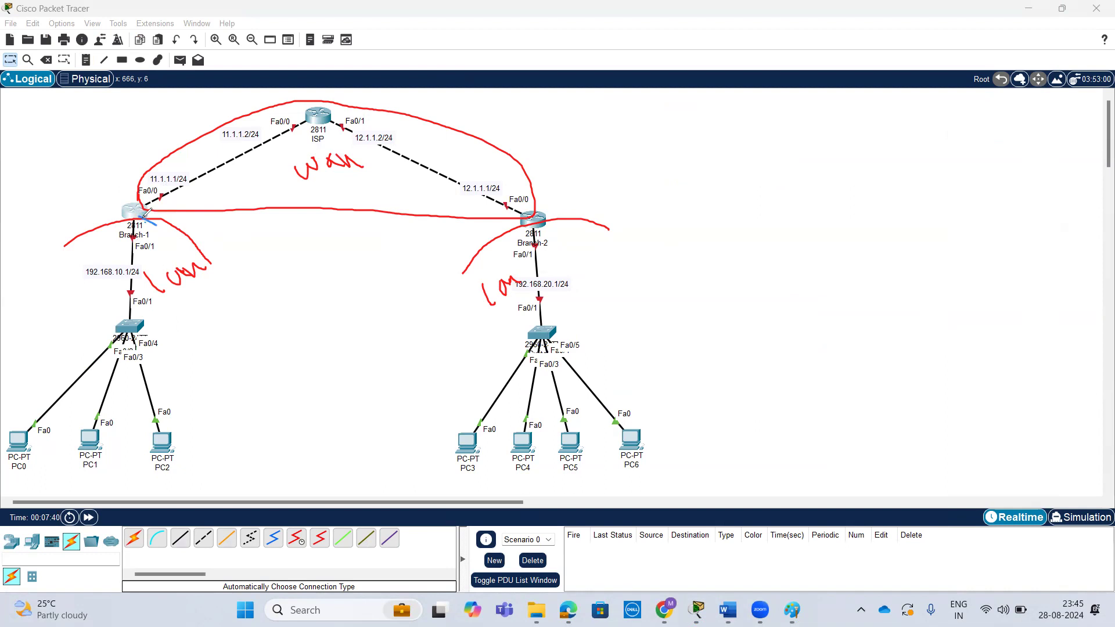
pyautogui.moveTo(146, 214)
pyautogui.mouseDown()
pyautogui.moveTo(163, 227)
pyautogui.moveTo(334, 238)
pyautogui.moveTo(526, 225)
pyautogui.moveTo(142, 216)
pyautogui.mouseUp()
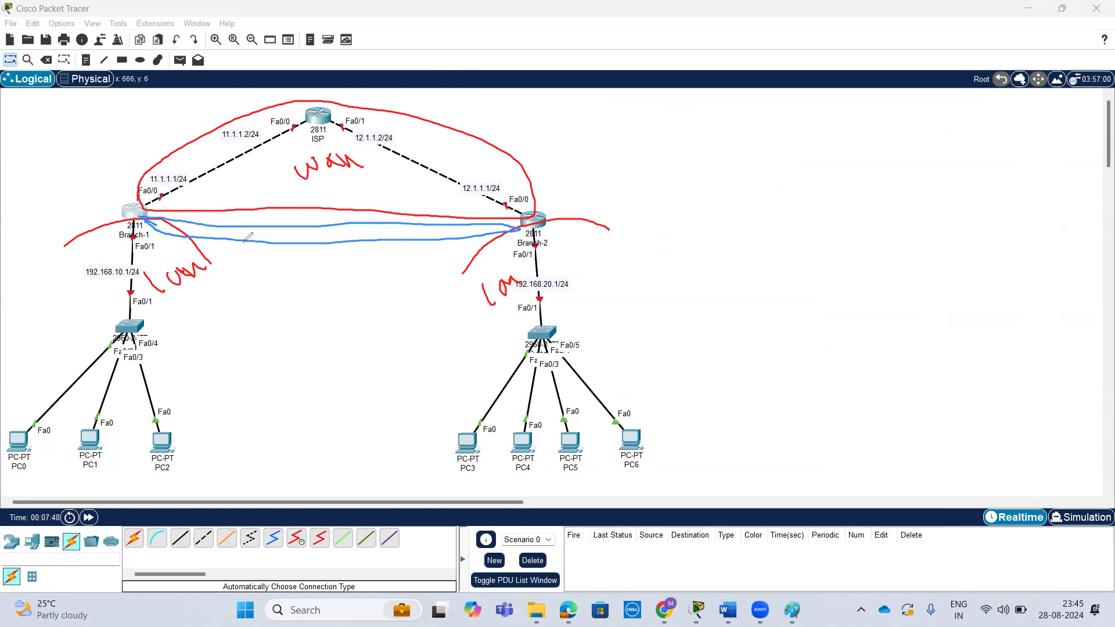
pyautogui.moveTo(290, 258)
pyautogui.mouseDown()
pyautogui.moveTo(291, 273)
pyautogui.moveTo(296, 257)
pyautogui.moveTo(307, 262)
pyautogui.moveTo(320, 246)
pyautogui.moveTo(329, 256)
pyautogui.moveTo(341, 239)
pyautogui.moveTo(353, 255)
pyautogui.moveTo(359, 235)
pyautogui.mouseUp()
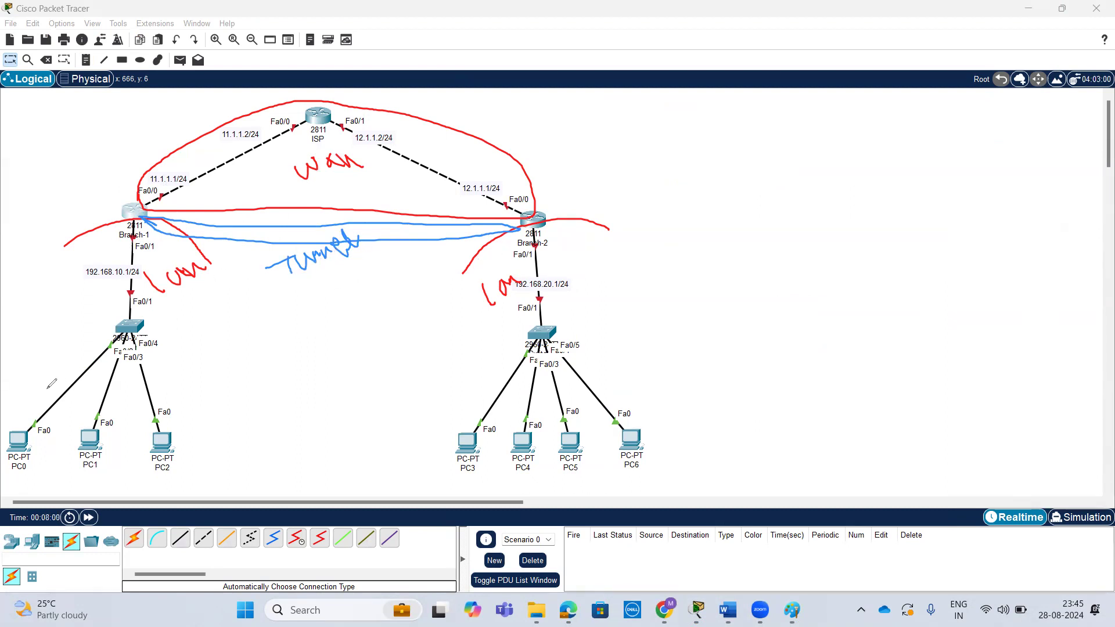
pyautogui.click(115, 397)
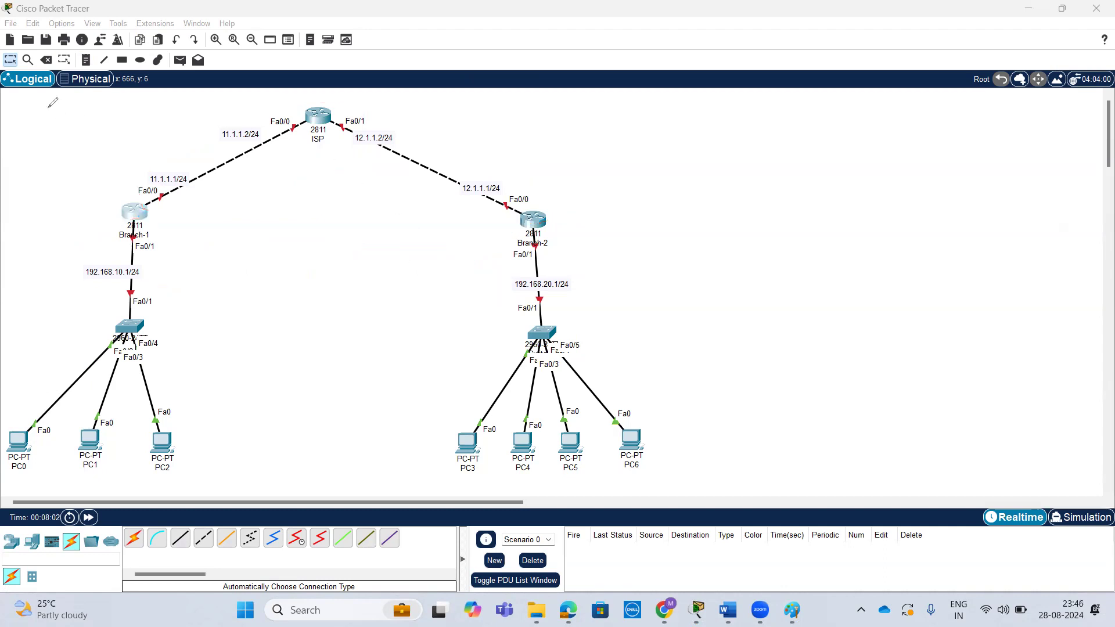
# - Reopen the command line of Branch-1 at its privileged prompt
pyautogui.click(134, 214)
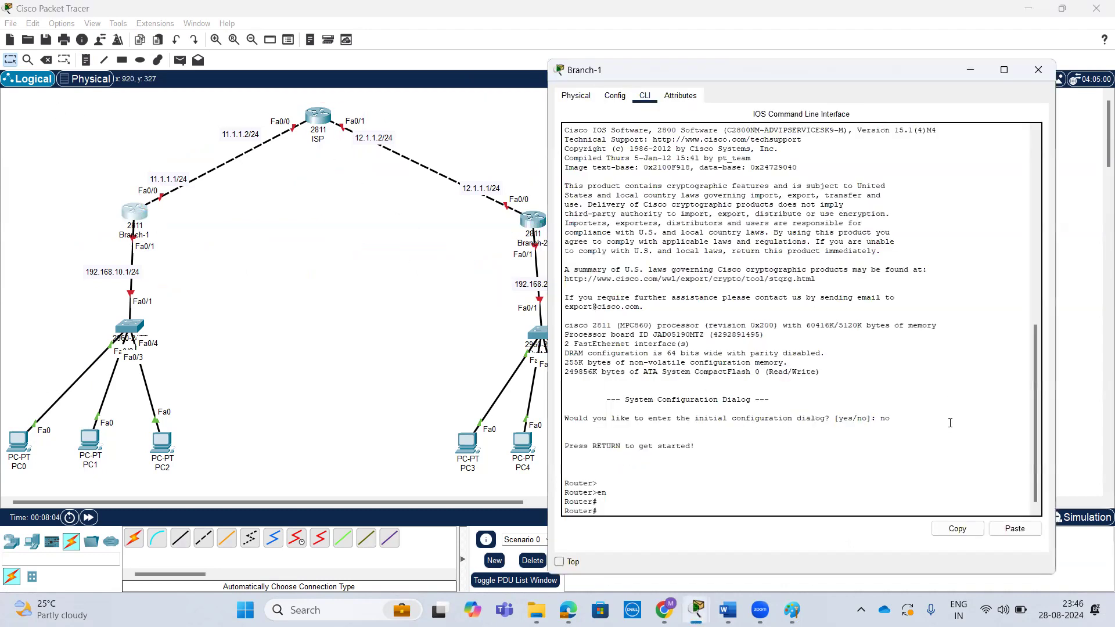
pyautogui.press('Return')
pyautogui.press('Return')
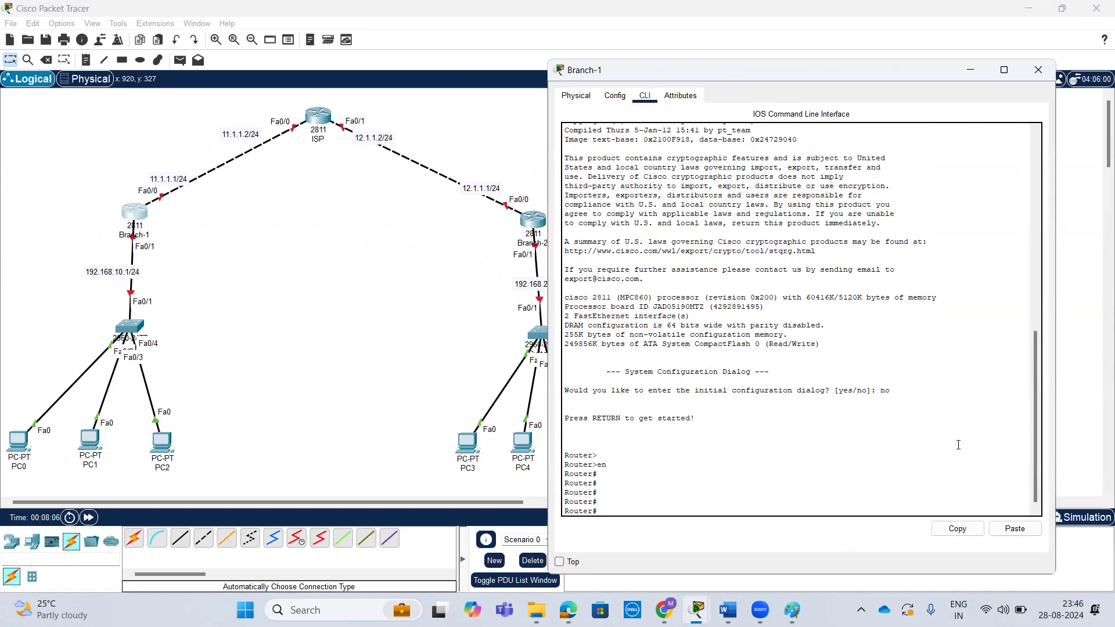
pyautogui.write('int')
pyautogui.press('Tab')
pyautogui.write('f')
pyautogui.press('Tab')
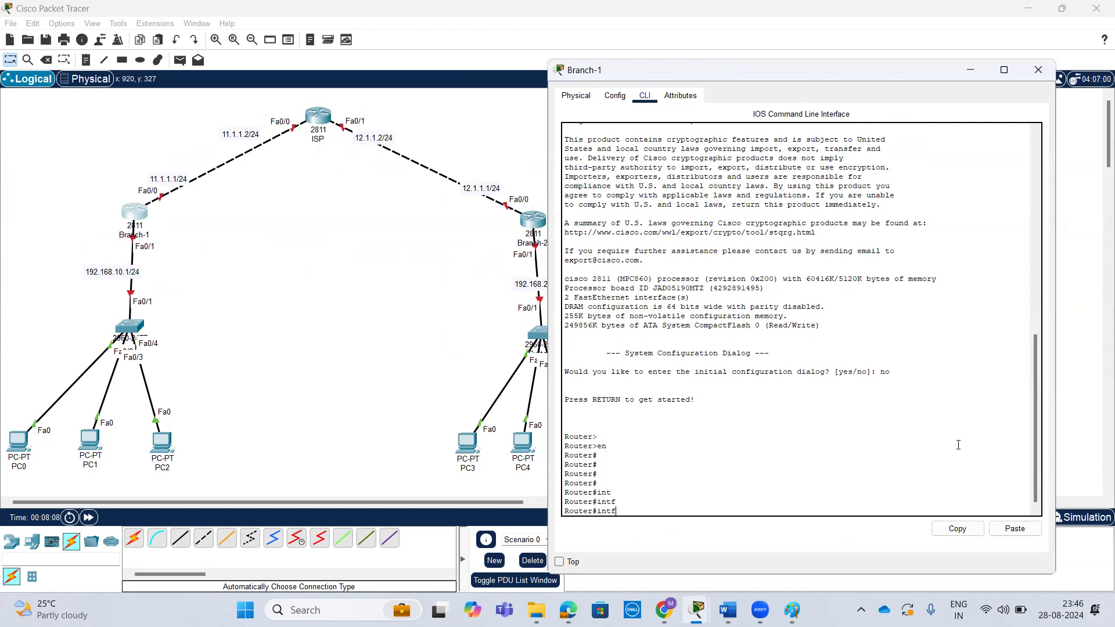
pyautogui.press('BackSpace')
pyautogui.press('BackSpace')
pyautogui.press('BackSpace')
pyautogui.press('BackSpace')
# - Enter global configuration mode on Branch-1 with conf t
pyautogui.write('cc')
pyautogui.write(' t')
pyautogui.press('Return')
pyautogui.press('Return')
pyautogui.press('Return')
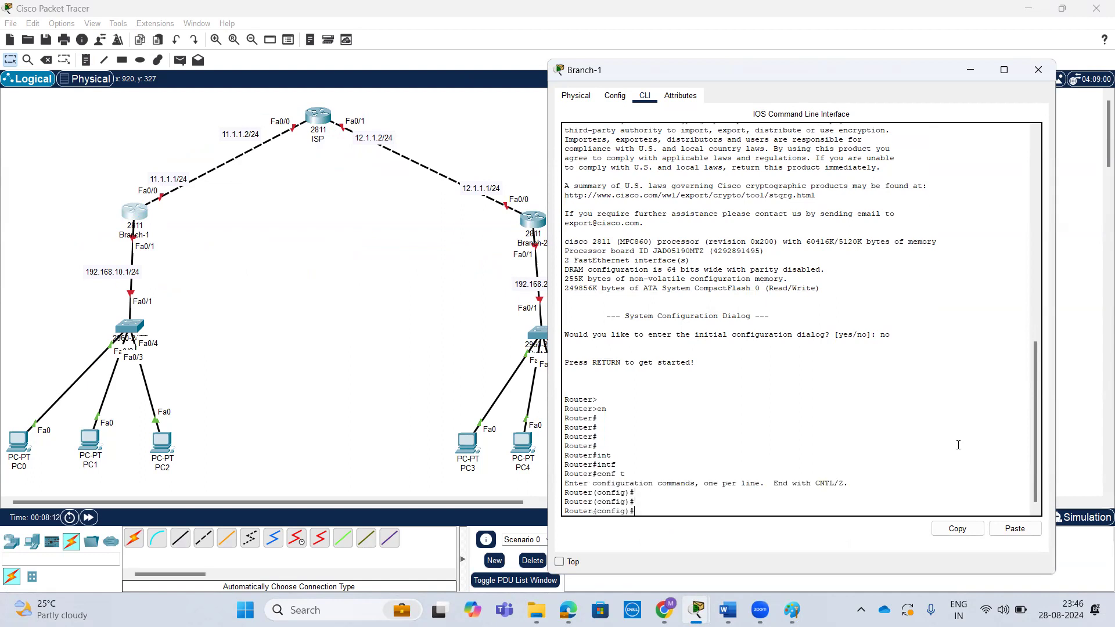
# - Enter interface configuration mode for fastEthernet 0/1 on Branch-1
pyautogui.write('in')
pyautogui.press('Tab')
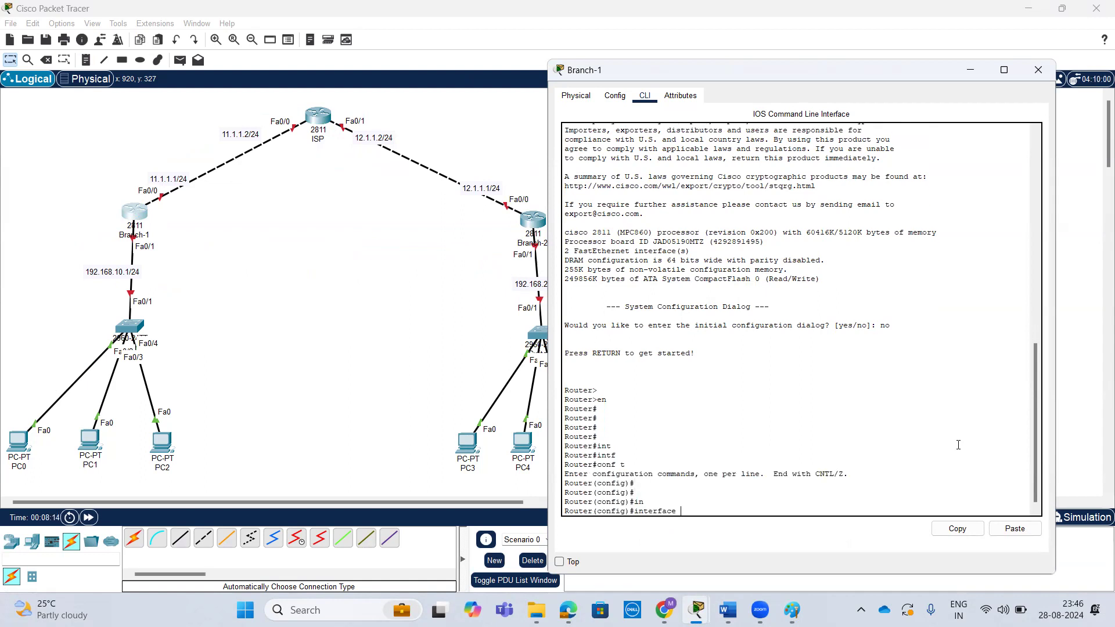
pyautogui.write('f')
pyautogui.press('Tab')
pyautogui.write('0/')
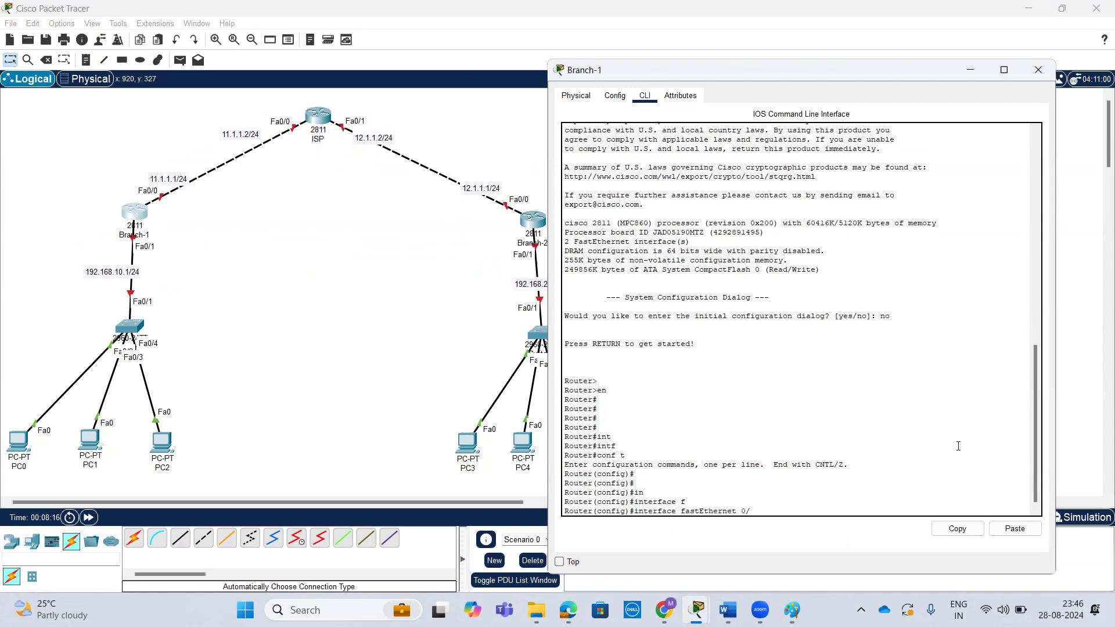
pyautogui.press('Return')
pyautogui.press('Return')
pyautogui.press('Up')
pyautogui.press('BackSpace')
pyautogui.press('Return')
pyautogui.press('Return')
pyautogui.press('Return')
# - Assign IP address 192.168.10.1 with mask 255.255.255.0 to Branch-1's FastEthernet 0/1 interface
pyautogui.write('ip add')
pyautogui.press('Tab')
pyautogui.write('192.168.10.1 255.25')
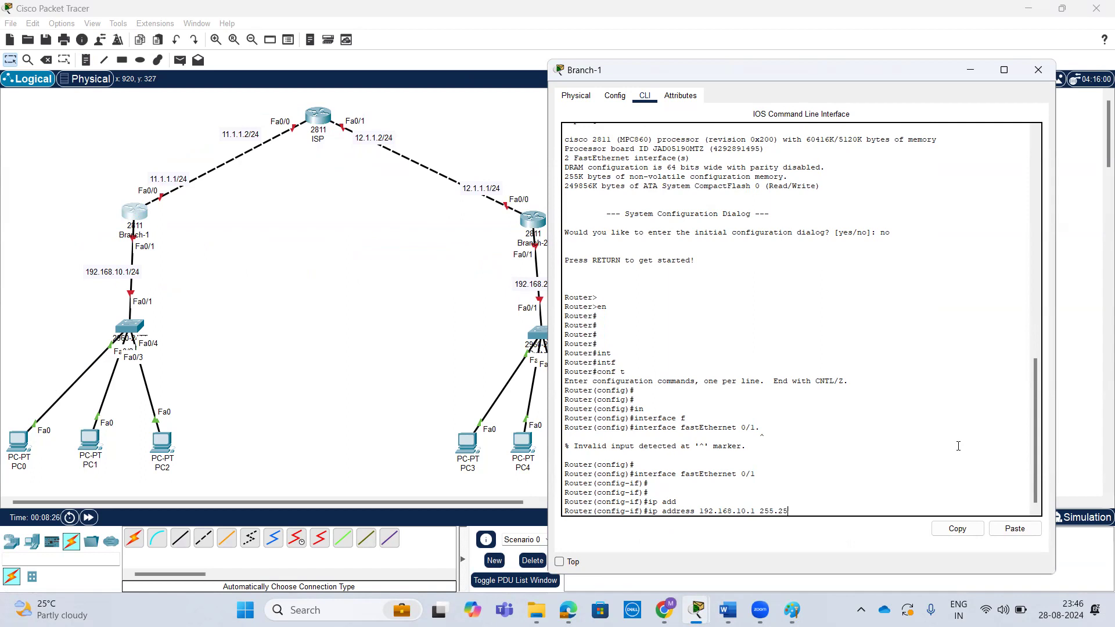
pyautogui.write('5.255.0')
pyautogui.press('Return')
# - Enable Branch-1's FastEthernet 0/1 interface with no shutdown and exit to global configuration mode
pyautogui.write('no sh')
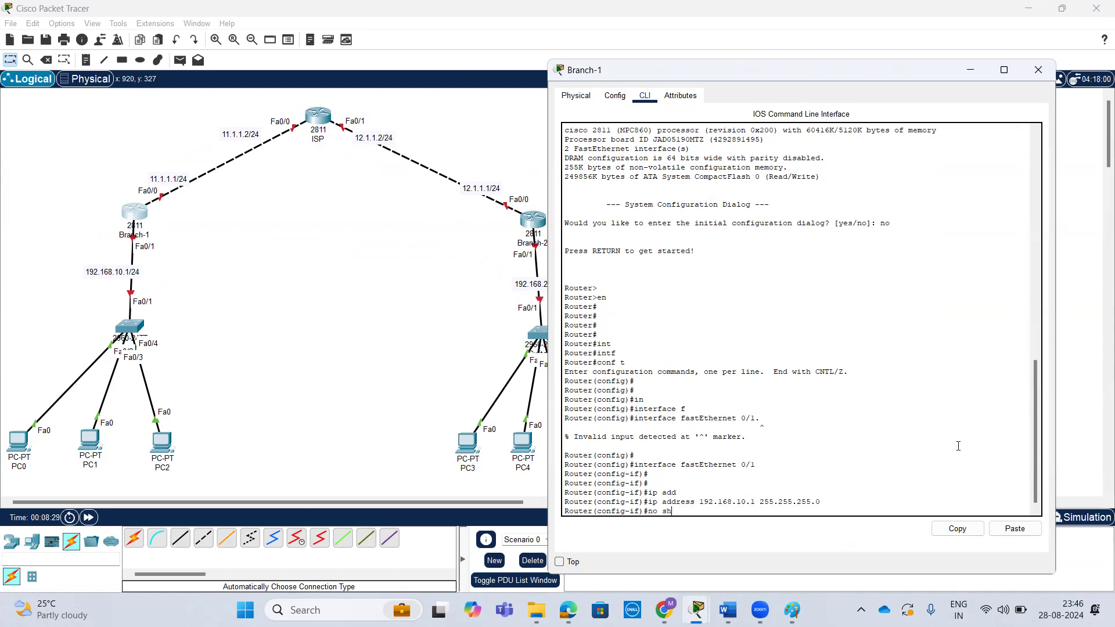
pyautogui.press('Tab')
pyautogui.press('Return')
pyautogui.press('Return')
pyautogui.press('Return')
pyautogui.write('ex')
pyautogui.press('Return')
pyautogui.press('Return')
pyautogui.press('Return')
pyautogui.press('Return')
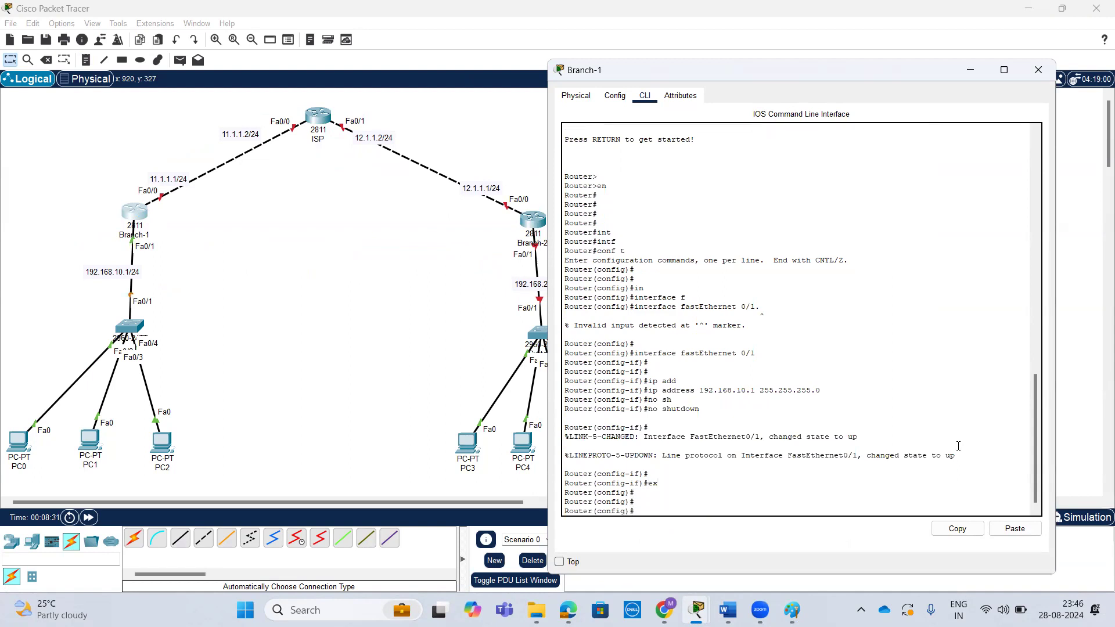
# - Enter interface configuration mode for fastEthernet 0/0 on Branch-1
pyautogui.write('in')
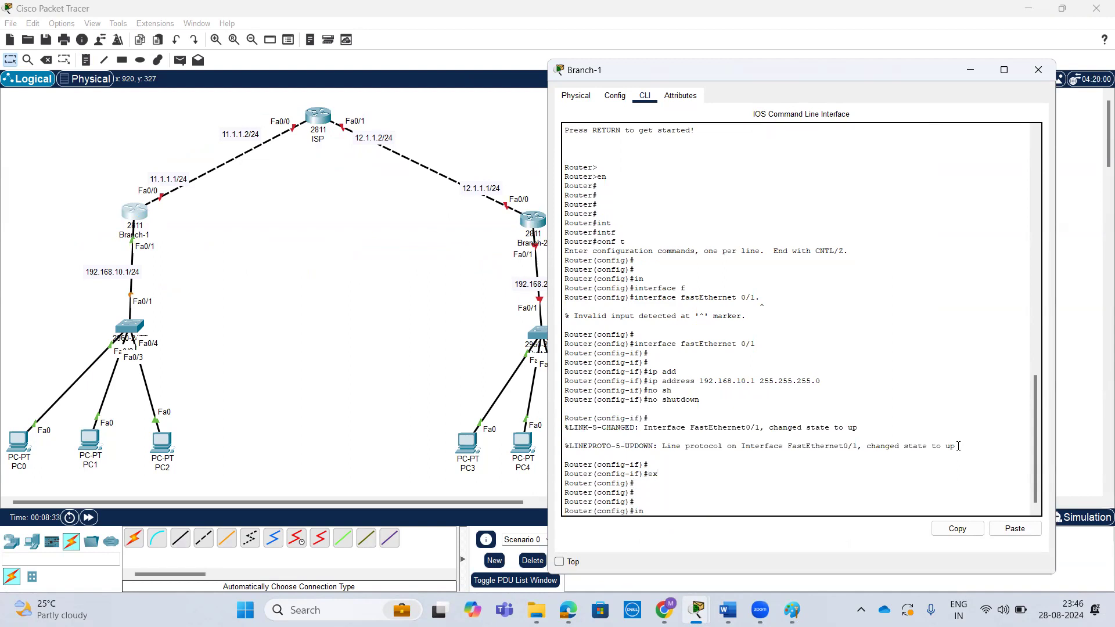
pyautogui.write('t')
pyautogui.press('Tab')
pyautogui.write('f')
pyautogui.press('Tab')
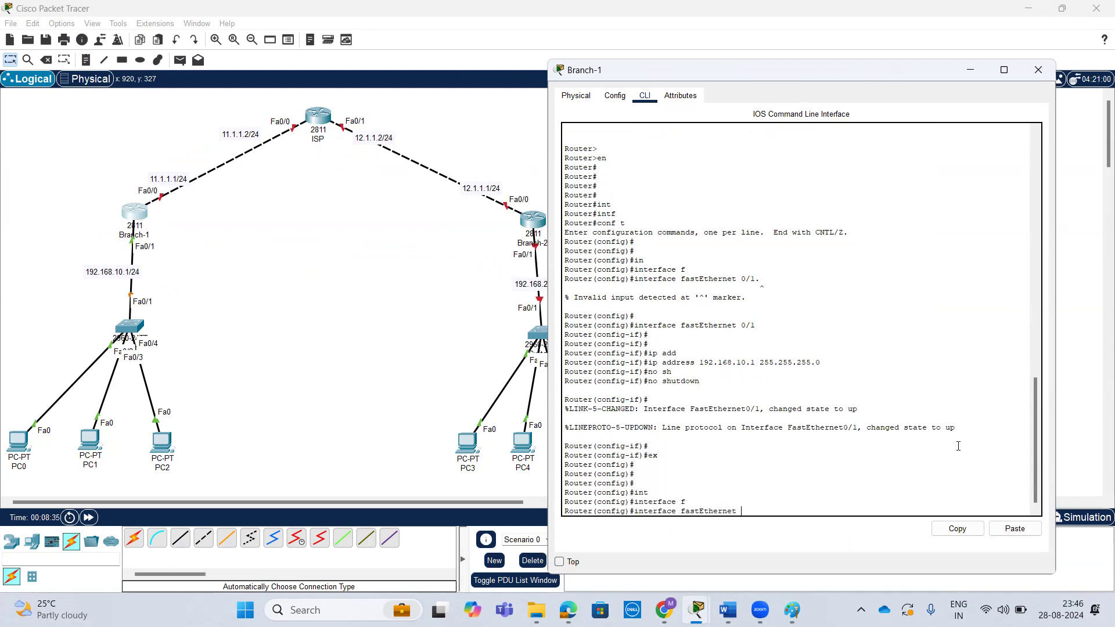
pyautogui.write('0/0')
pyautogui.press('Return')
pyautogui.press('Return')
pyautogui.press('Return')
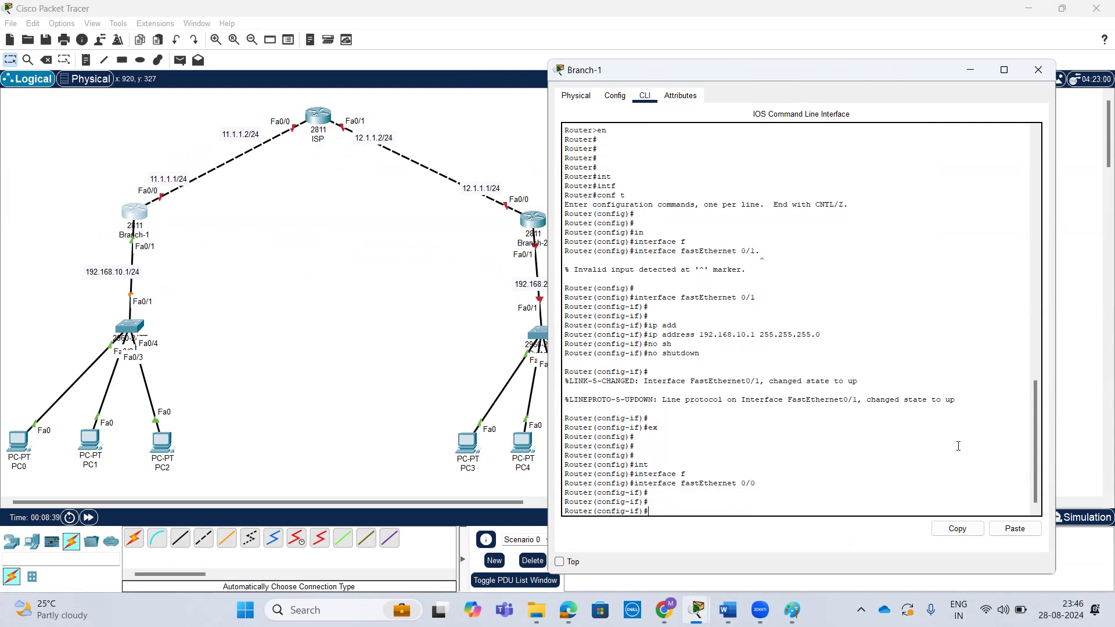
# - Assign IP address 11.1.1.1 with mask 255.255.255.0 to Branch-1's FastEthernet 0/0 interface
pyautogui.write('ip add')
pyautogui.press('Tab')
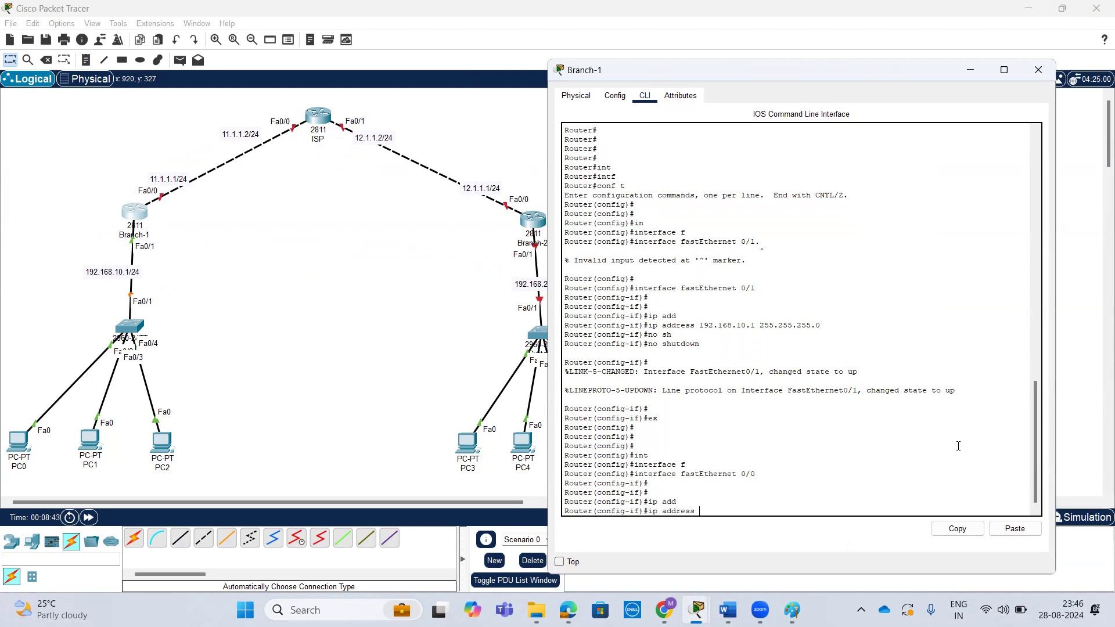
pyautogui.write('11.1.1.1 255.255.255.0')
pyautogui.press('Return')
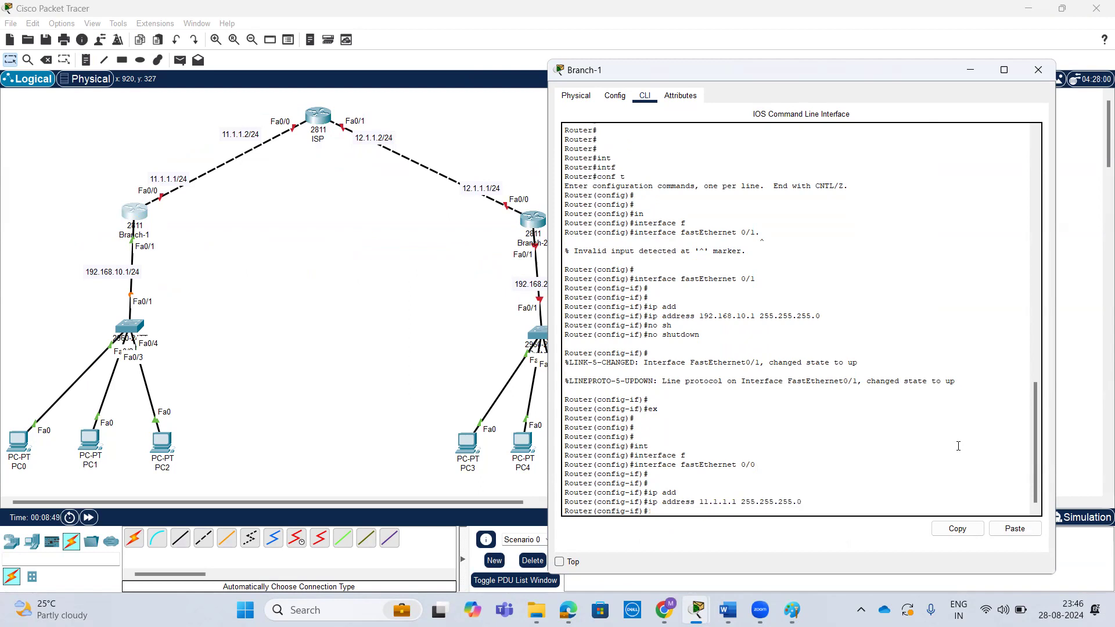
# - Enable Branch-1's FastEthernet 0/0 interface with no sh and exit to global configuration mode
pyautogui.write('no sh')
pyautogui.press('Return')
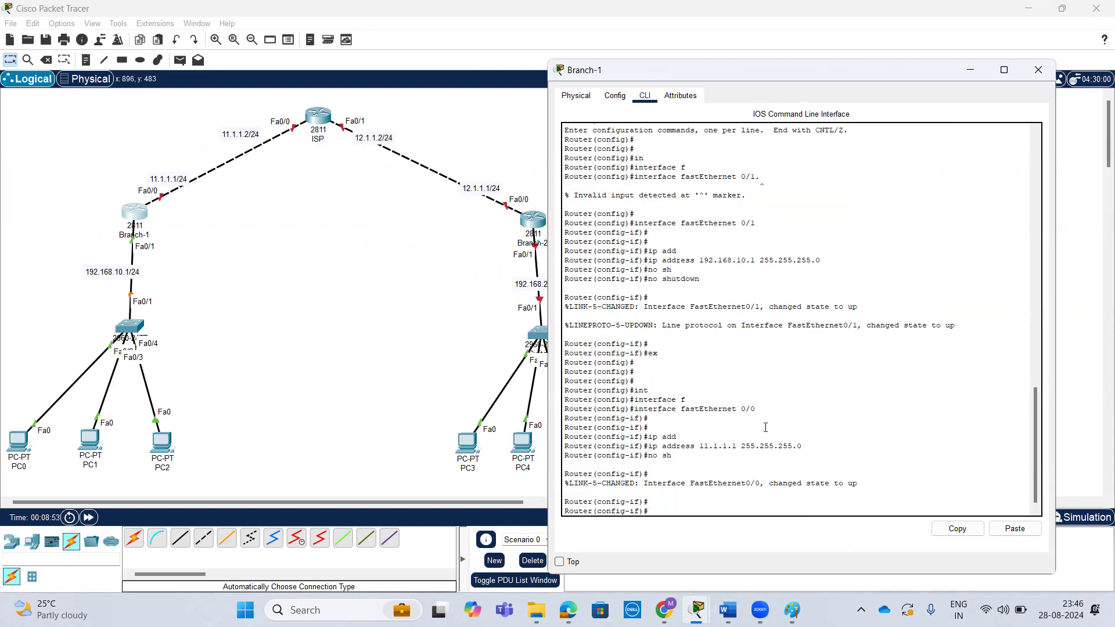
pyautogui.write('ex')
pyautogui.press('Return')
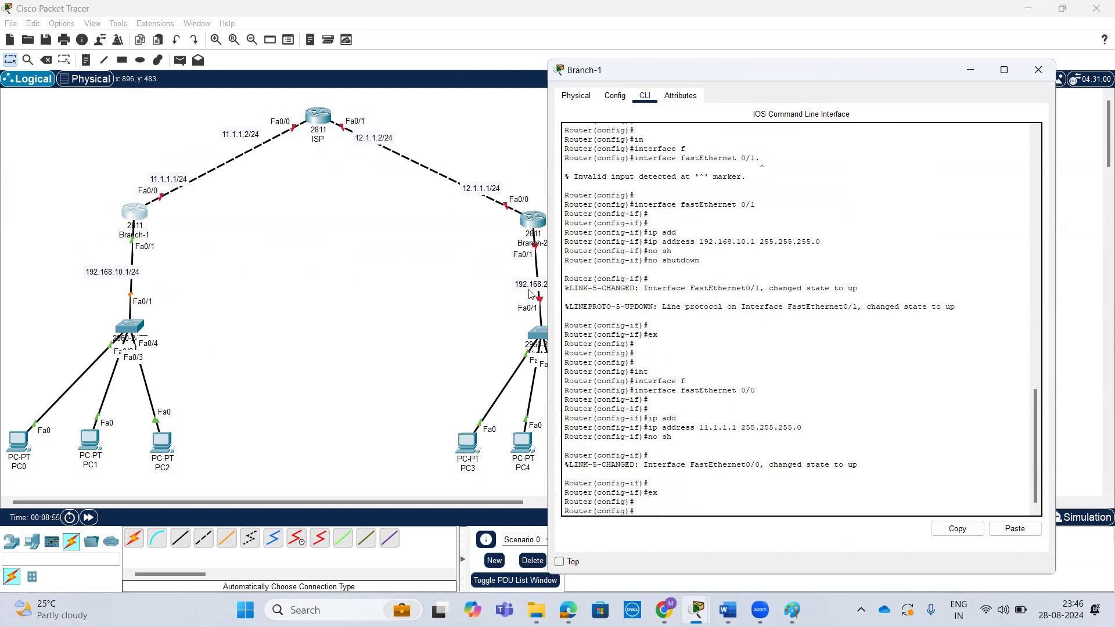
# - Open the ISP router's command line and enter global configuration mode with en and conf t
pyautogui.click(317, 119)
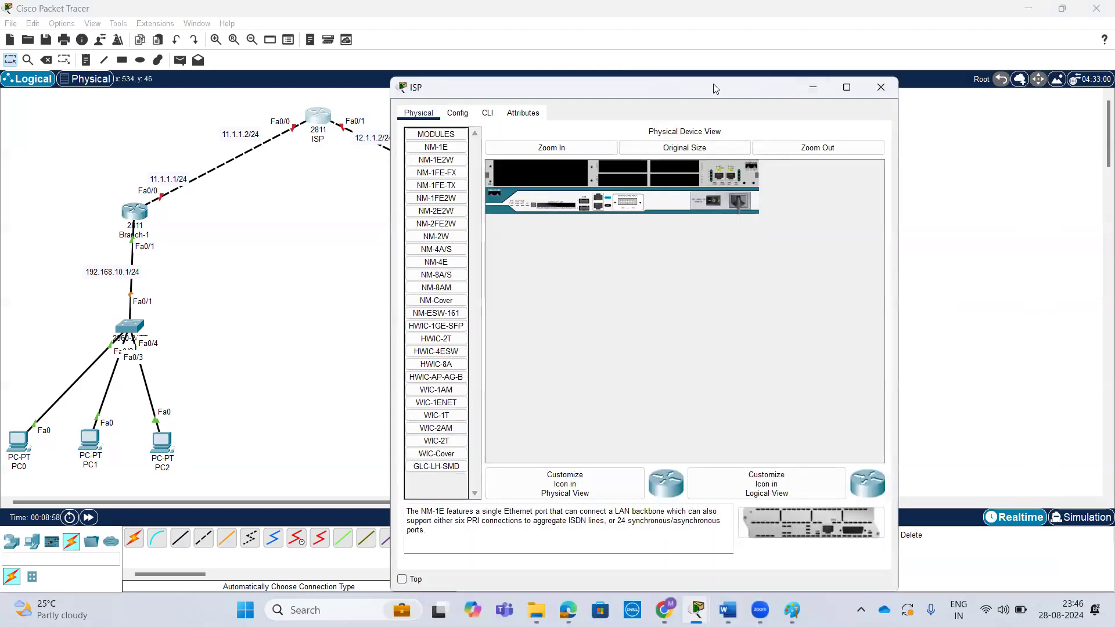
pyautogui.moveTo(714, 88); pyautogui.dragTo(903, 81)
pyautogui.click(675, 106)
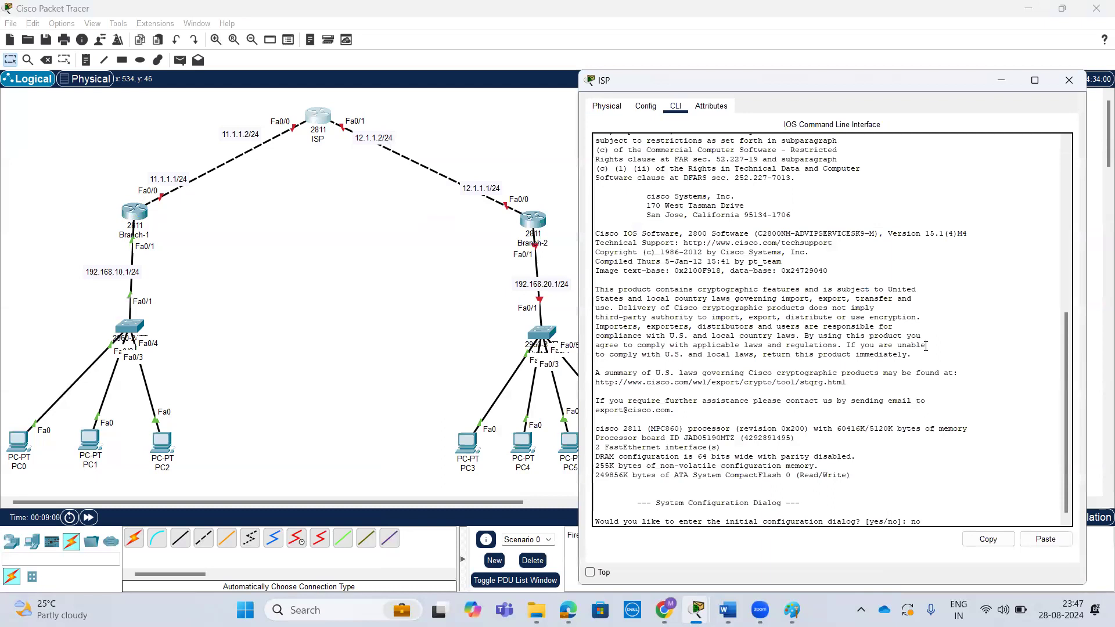
pyautogui.press('Return')
pyautogui.press('Return')
pyautogui.press('Return')
pyautogui.write('en')
pyautogui.press('Return')
pyautogui.write('conf t')
pyautogui.press('Return')
pyautogui.press('Return')
# - Enter interface configuration mode for fastEthernet 0/0 on the ISP router
pyautogui.write('in')
pyautogui.press('Tab')
pyautogui.write('t')
pyautogui.press('Tab')
pyautogui.press('BackSpace')
pyautogui.press('BackSpace')
pyautogui.press('BackSpace')
pyautogui.press('BackSpace')
pyautogui.press('BackSpace')
pyautogui.press('BackSpace')
pyautogui.press('BackSpace')
pyautogui.write('f')
pyautogui.press('Tab')
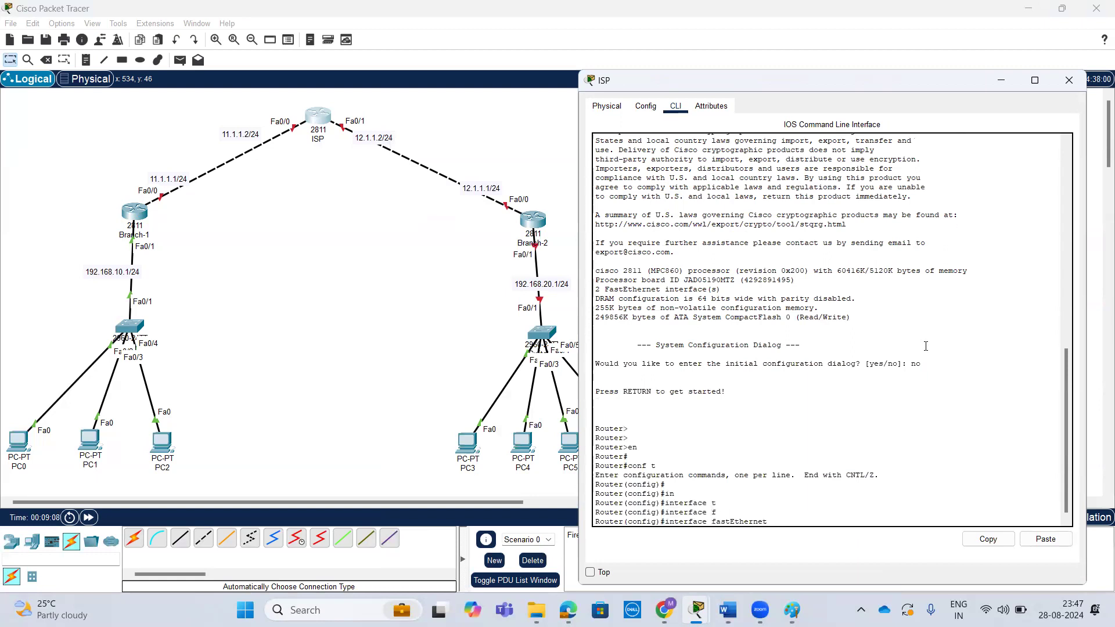
pyautogui.write('0/0')
pyautogui.press('Return')
pyautogui.press('Return')
pyautogui.press('Return')
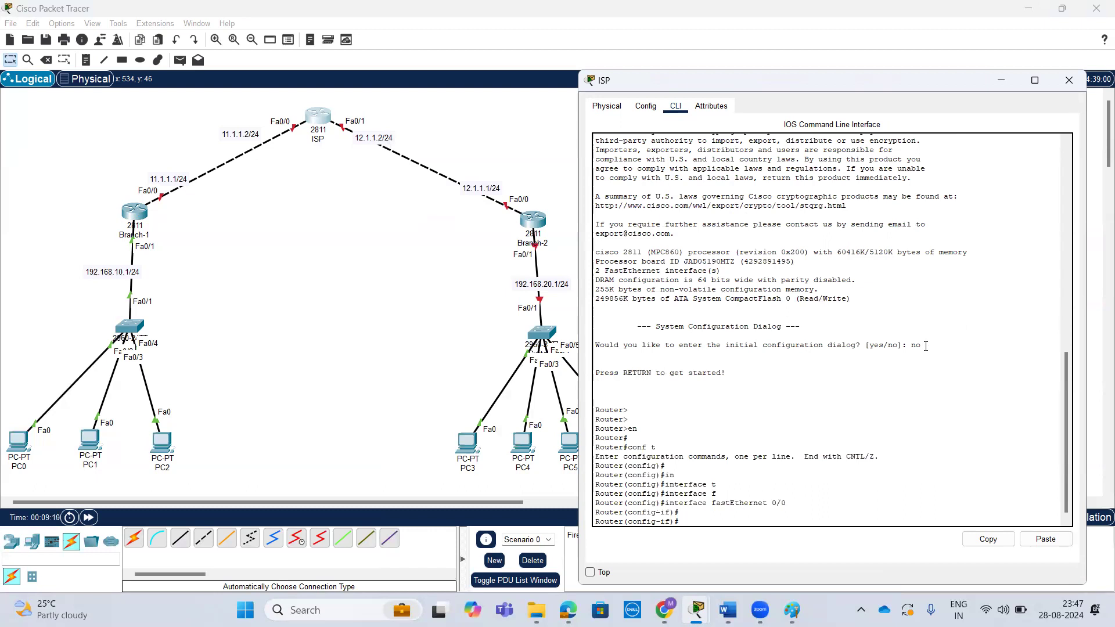
# - Assign IP address 11.1.1.2 with mask 255.255.255.0 to the ISP router's FastEthernet 0/0 interface
pyautogui.write('ip add')
pyautogui.press('Tab')
pyautogui.write('11.1.1.')
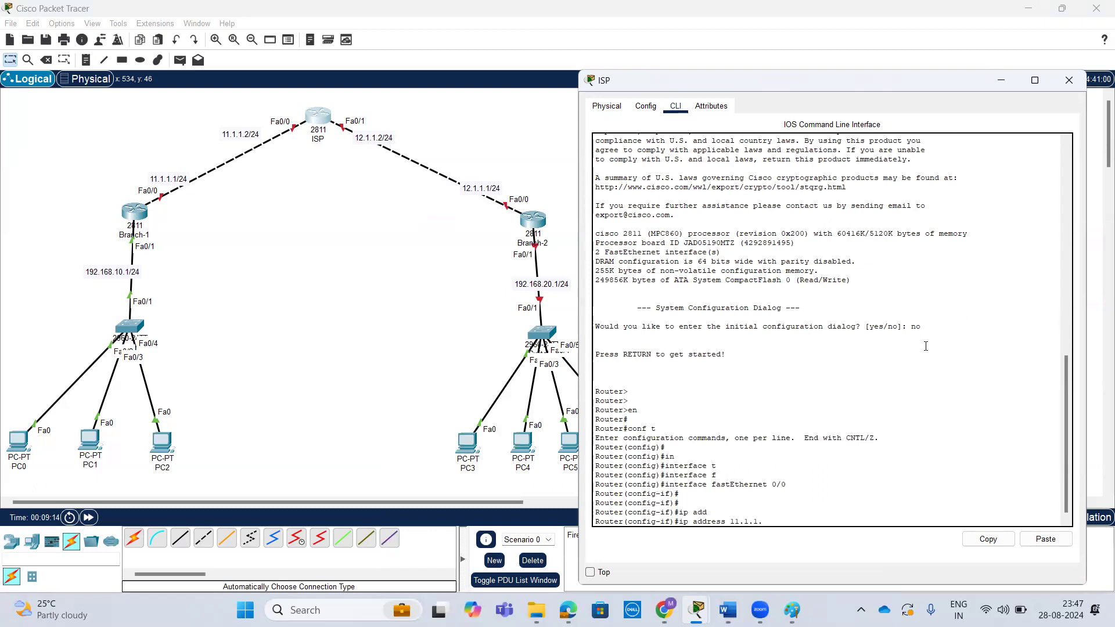
pyautogui.write('2 255.255.255.0')
pyautogui.press('Return')
# - Enable the ISP router's FastEthernet 0/0 interface with no shutdown and exit to global configuration mode
pyautogui.write('no sh')
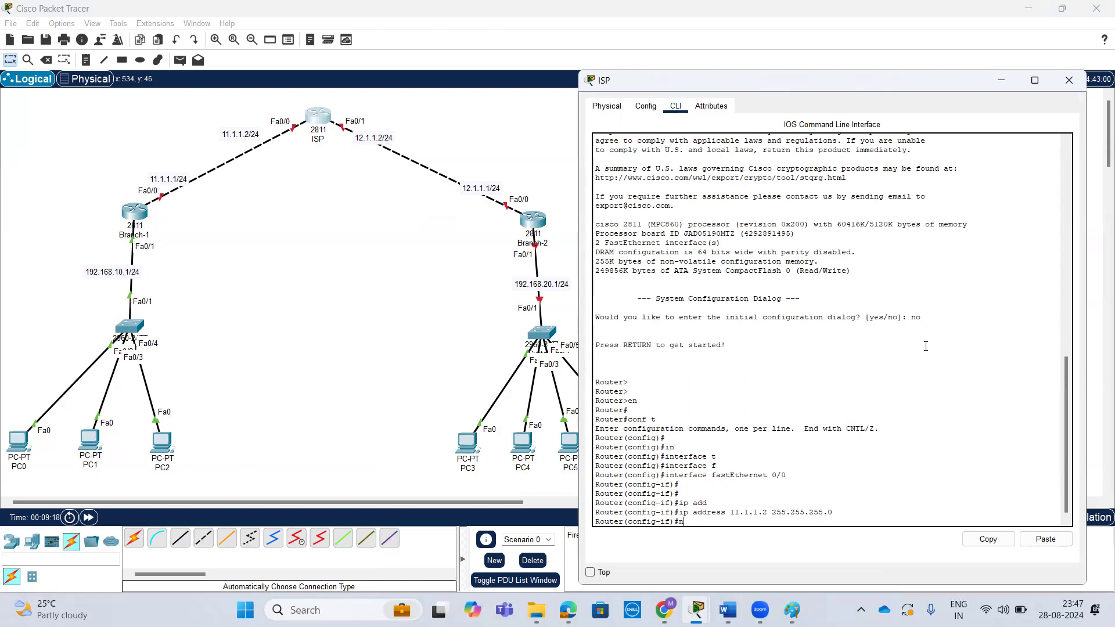
pyautogui.press('Tab')
pyautogui.press('Return')
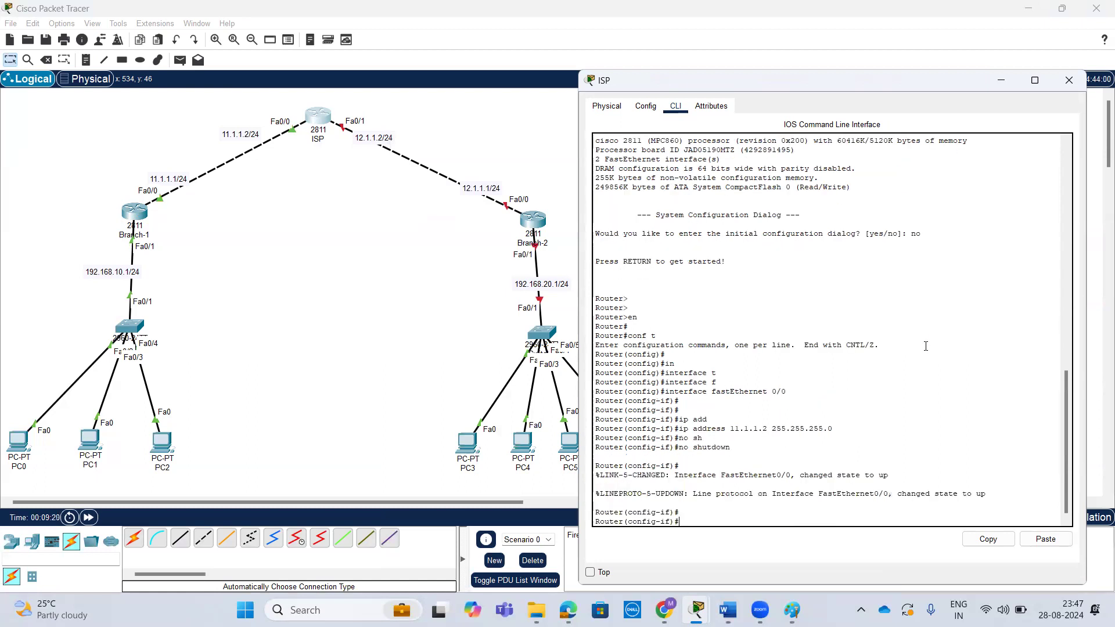
pyautogui.write('ex')
pyautogui.press('Return')
# - Enter interface configuration mode for fastEthernet 0/1 on the ISP router
pyautogui.write('int')
pyautogui.press('Tab')
pyautogui.write('f')
pyautogui.press('Tab')
pyautogui.write('0/1')
pyautogui.press('Return')
pyautogui.press('Return')
pyautogui.press('Return')
# - Assign IP address 12.1.1.2 with mask 255.255.255.0 to the ISP router's FastEthernet 0/1 interface
pyautogui.write('ip ad')
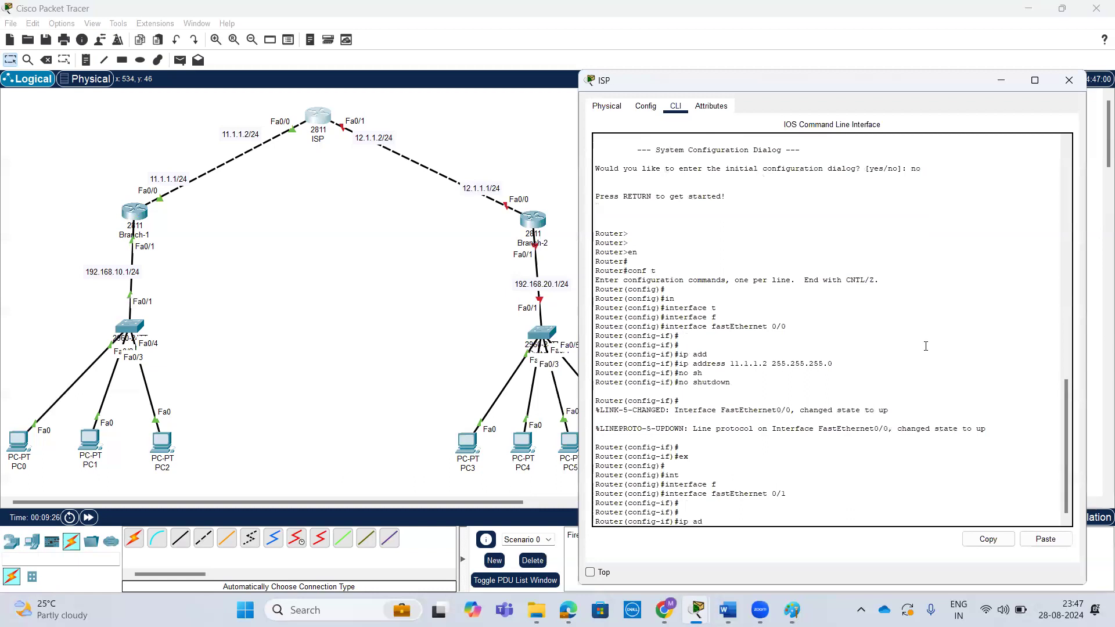
pyautogui.press('Tab')
pyautogui.write('12.1.1.2 255.255.')
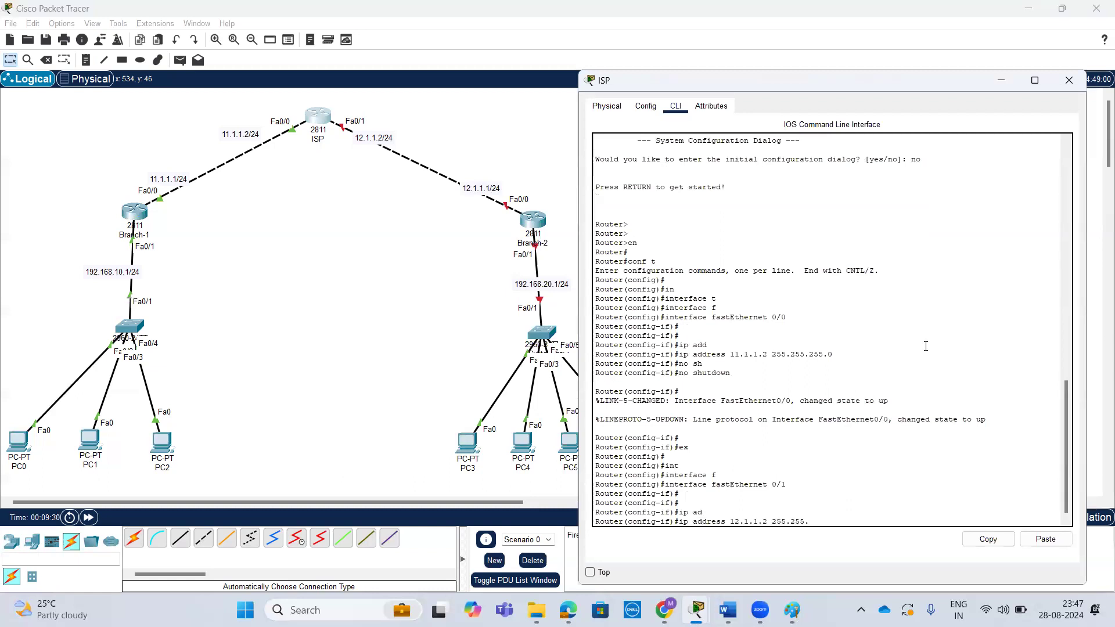
pyautogui.write('255.0')
pyautogui.press('Return')
# - Enable the ISP router's FastEthernet 0/1 interface with no shutdown and exit to global configuration mode
pyautogui.write('no sh')
pyautogui.press('Tab')
pyautogui.press('Return')
pyautogui.write('ex')
pyautogui.press('Return')
pyautogui.press('Return')
pyautogui.press('Return')
pyautogui.press('Return')
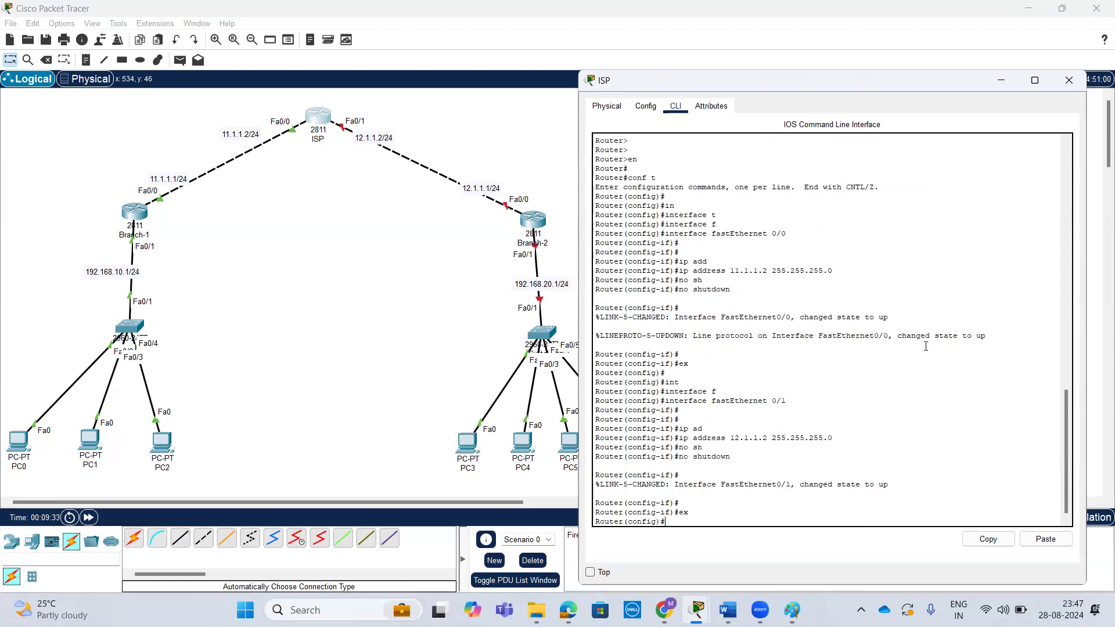
# - Check the ISP router's interface addresses and status with do sh ip int br
pyautogui.write('do sh ip int br')
pyautogui.press('Return')
pyautogui.press('Return')
pyautogui.press('Return')
pyautogui.press('Return')
pyautogui.press('Return')
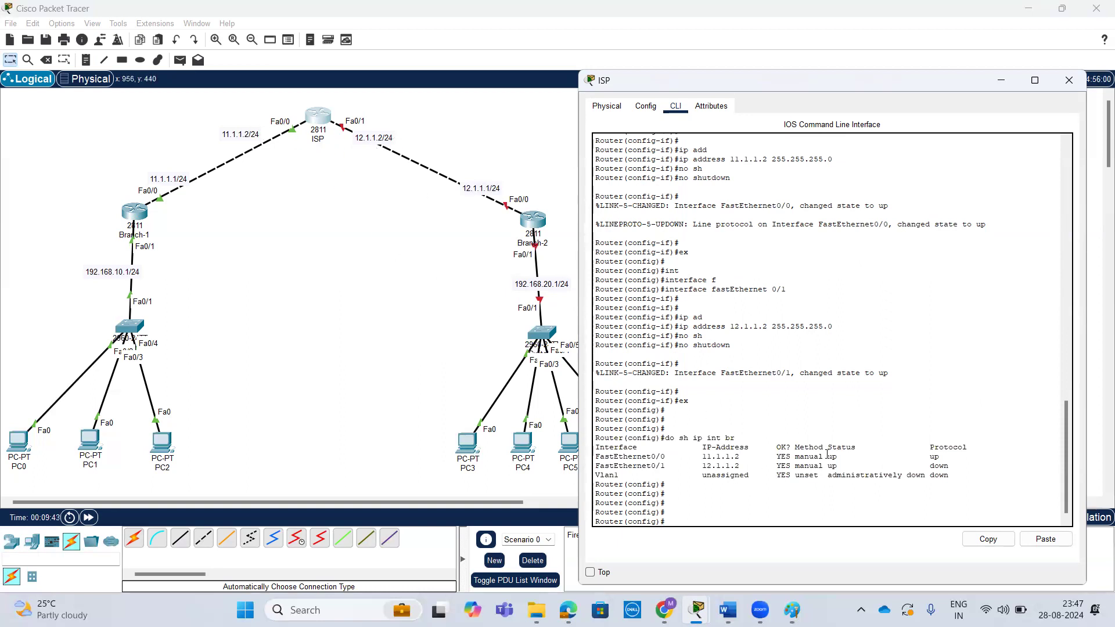
# - Open the Branch-2 router's window and review the interface commands previously entered on the ISP router
pyautogui.click(533, 224)
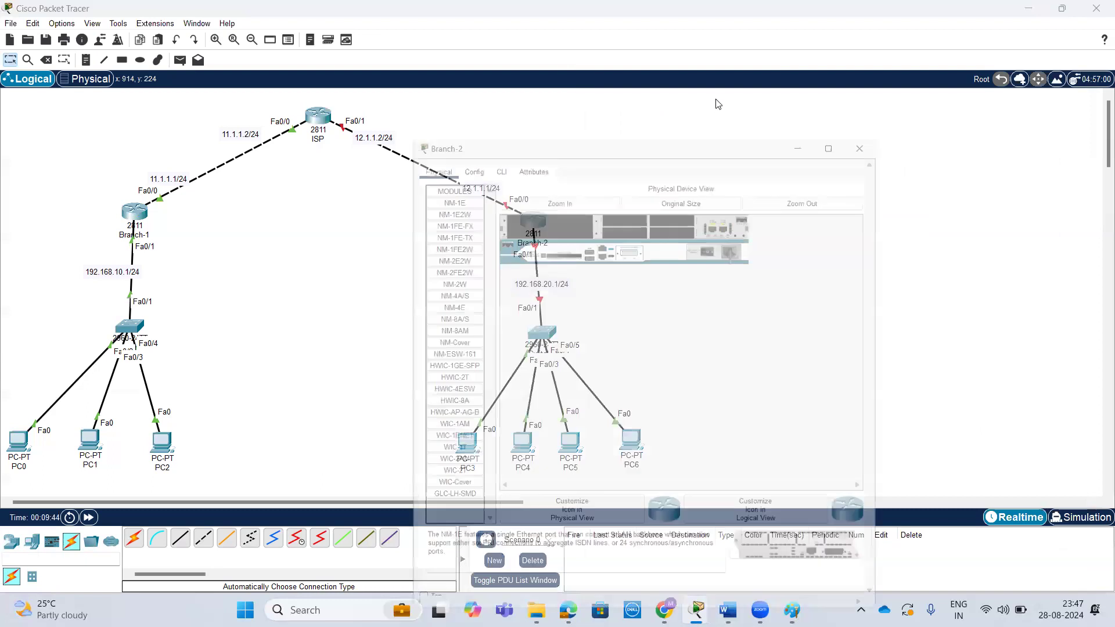
pyautogui.moveTo(673, 92); pyautogui.dragTo(895, 61)
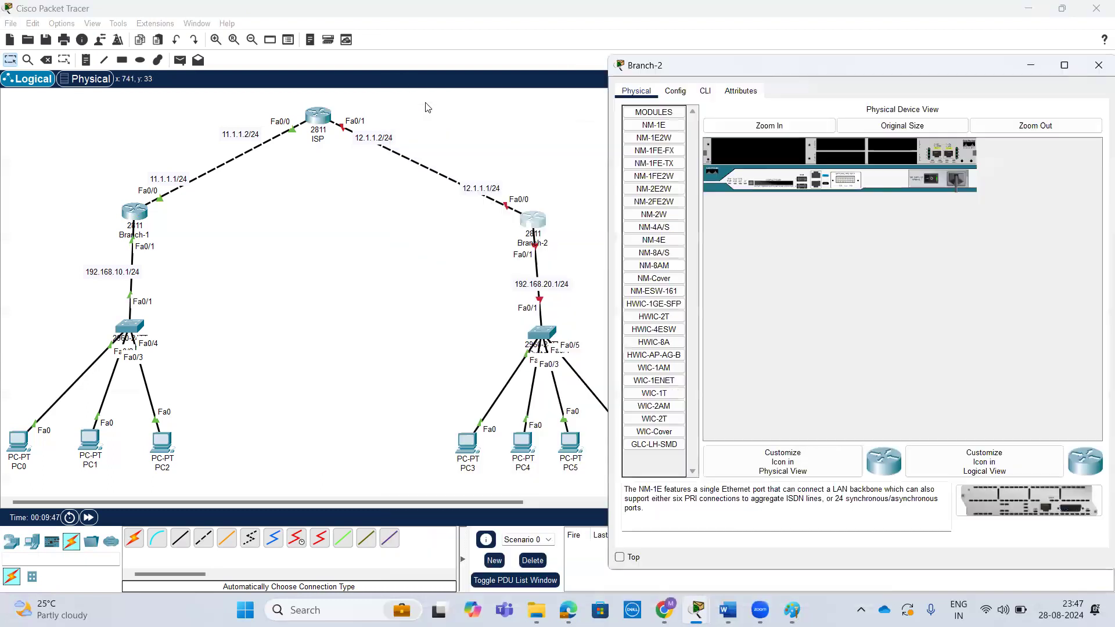
pyautogui.click(319, 119)
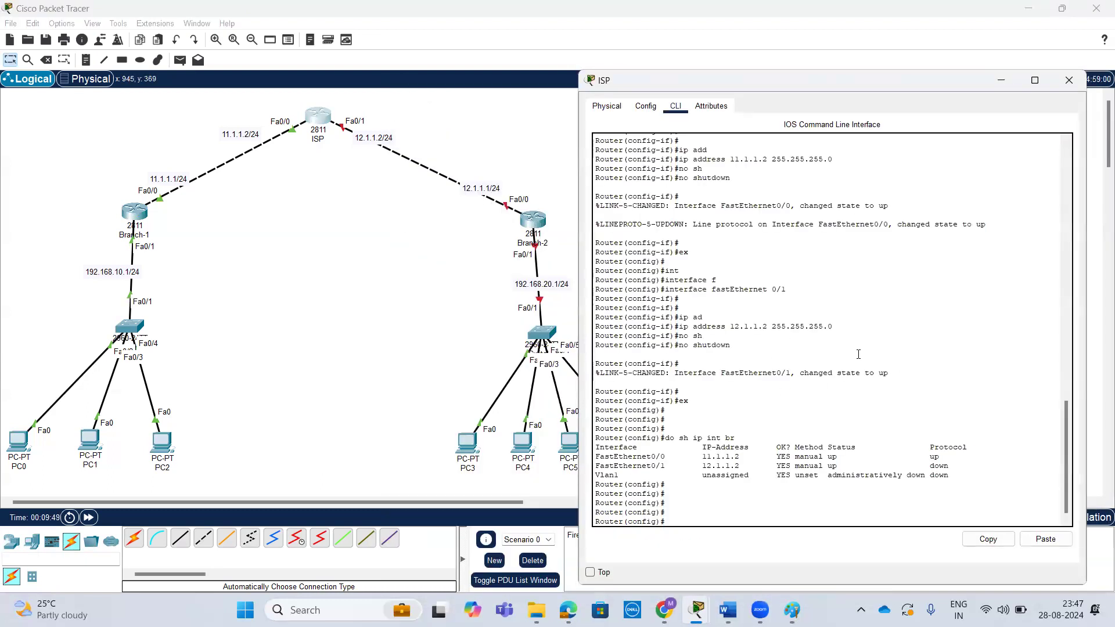
pyautogui.scroll(4, 778, 235)
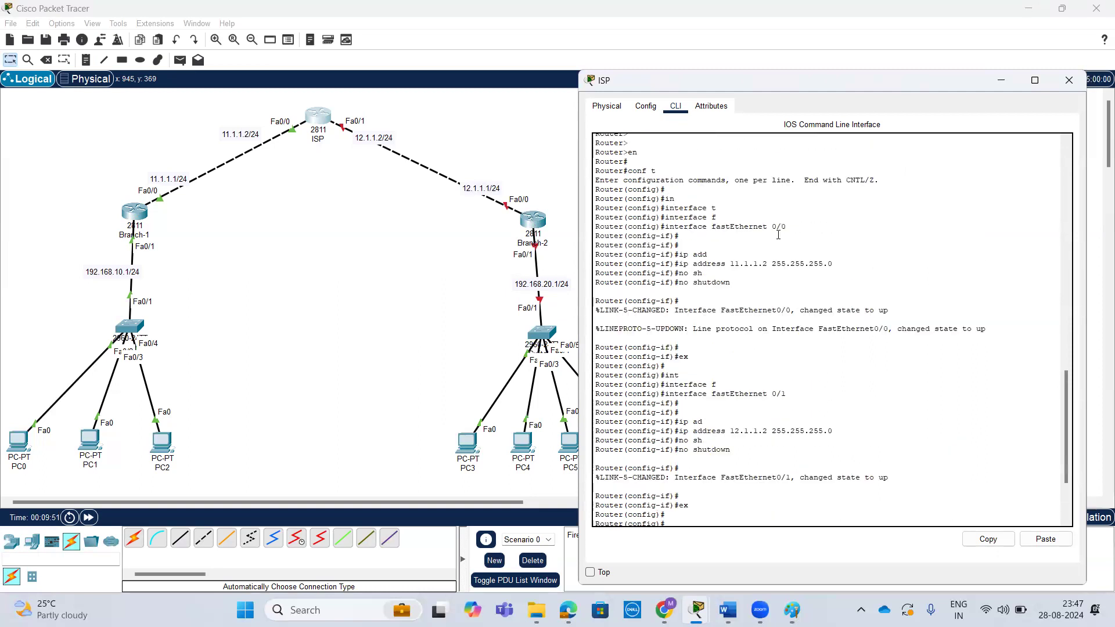
pyautogui.scroll(-4, 779, 375)
pyautogui.scroll(-1, 797, 411)
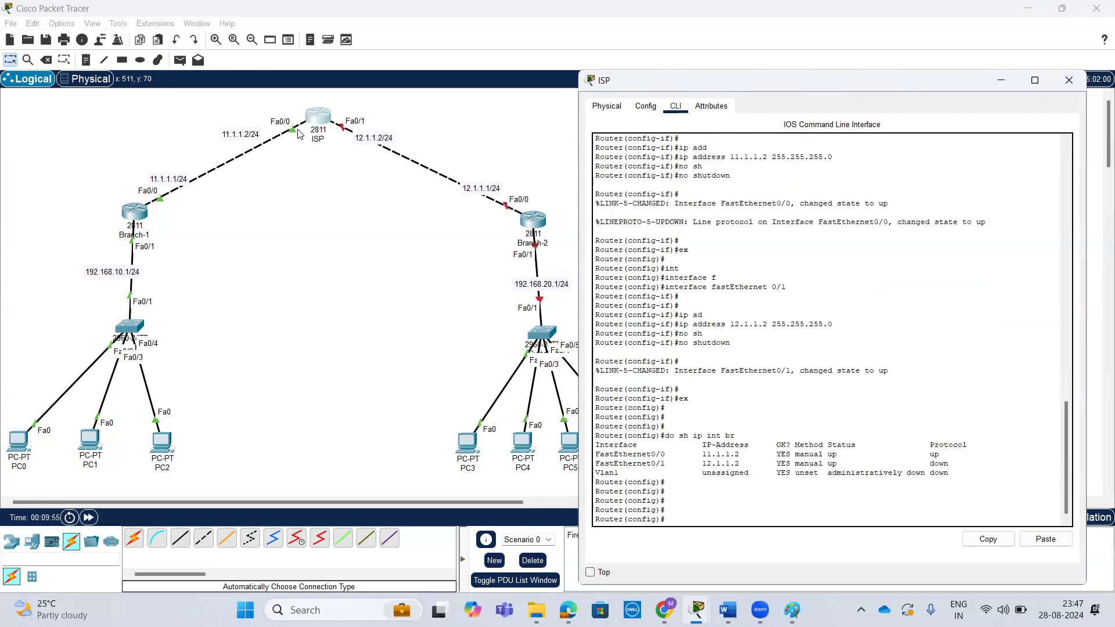
pyautogui.click(1069, 80)
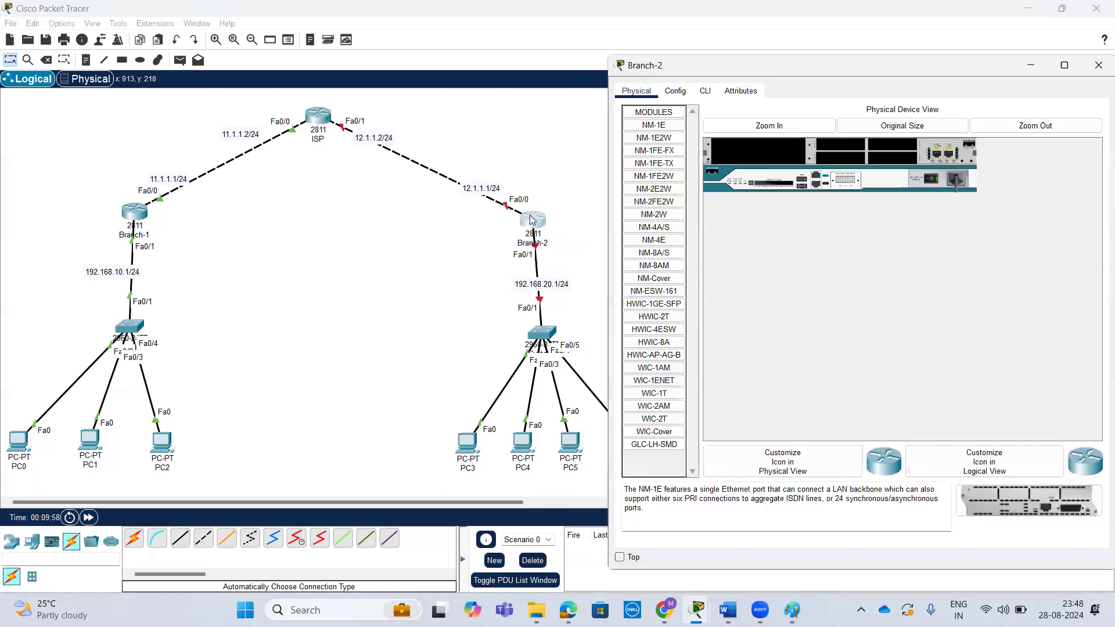
# - Open the Branch-2 router's command line and answer no to the initial configuration dialog
pyautogui.click(536, 220)
pyautogui.click(705, 91)
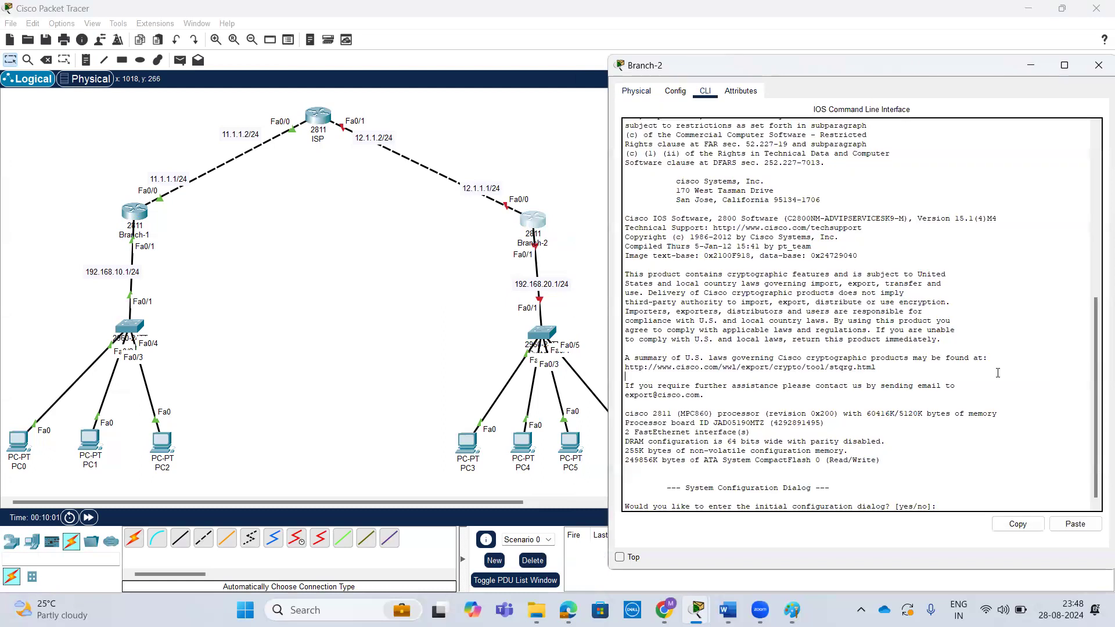
pyautogui.write('no')
pyautogui.press('Return')
pyautogui.press('Return')
pyautogui.press('Return')
pyautogui.press('Return')
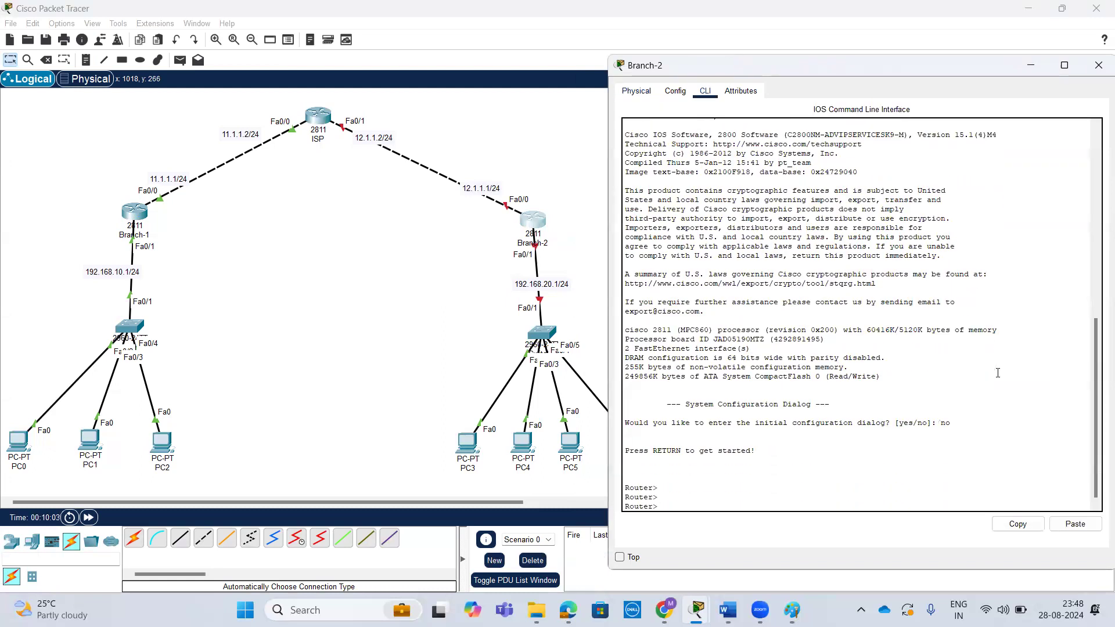
# - Enter privileged mode and global configuration mode on the Branch-2 router with en and conf t
pyautogui.write('en')
pyautogui.press('Return')
pyautogui.press('Return')
pyautogui.press('Return')
pyautogui.press('Return')
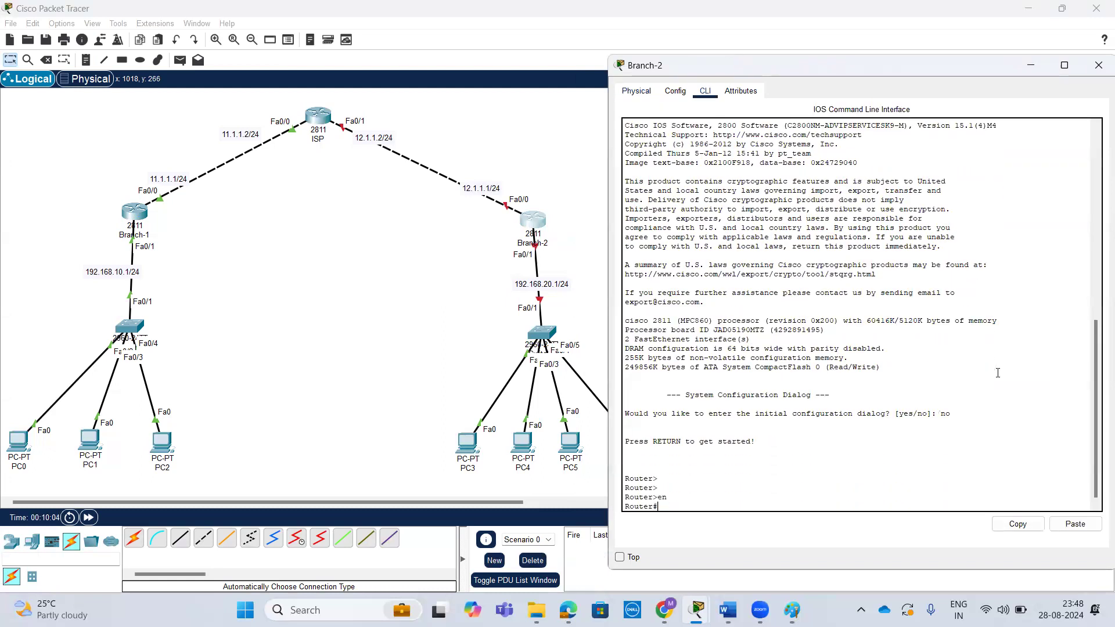
pyautogui.write('conf')
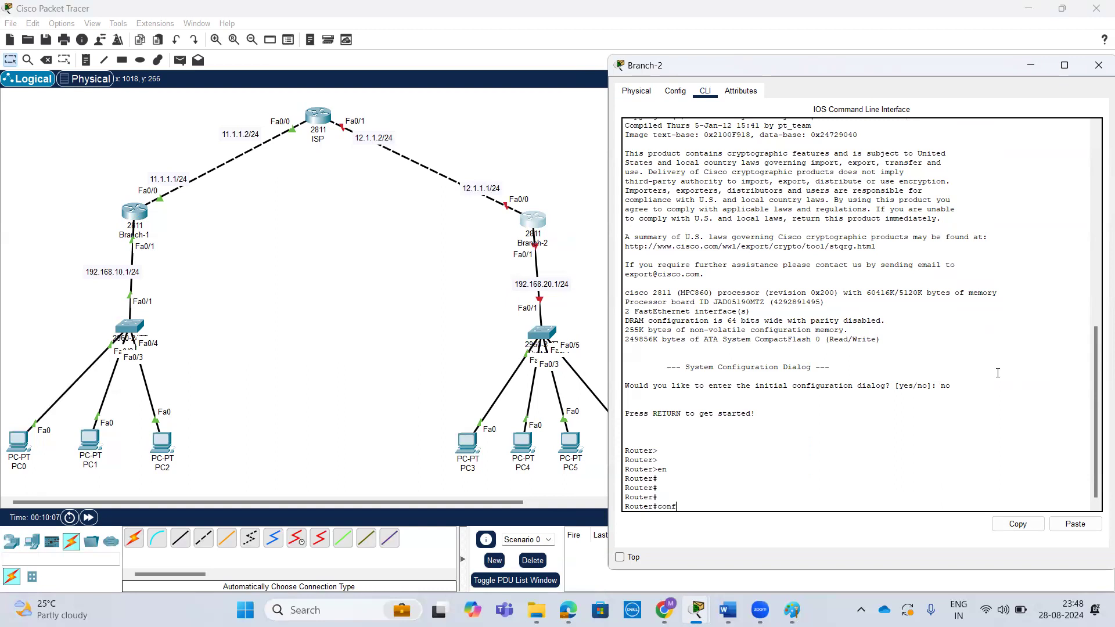
pyautogui.write(' t')
pyautogui.press('Return')
pyautogui.press('Return')
pyautogui.press('Return')
# - Enter interface configuration mode for fastEthernet 0/0 on the Branch-2 router
pyautogui.write('in')
pyautogui.press('Tab')
pyautogui.write('terf')
pyautogui.press('Tab')
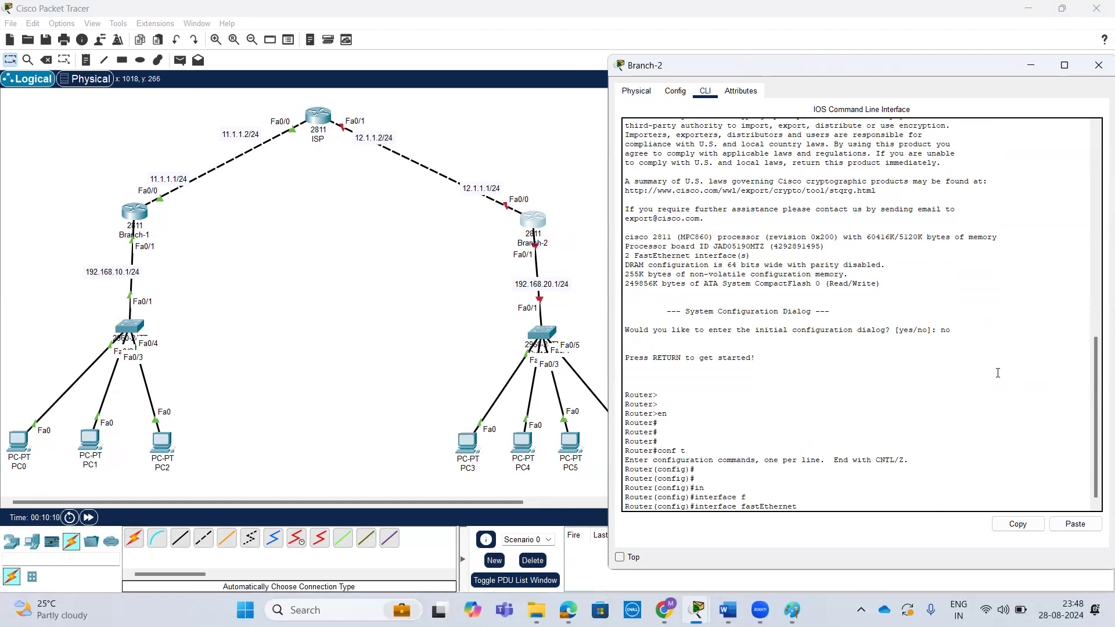
pyautogui.write('0/0')
pyautogui.press('Return')
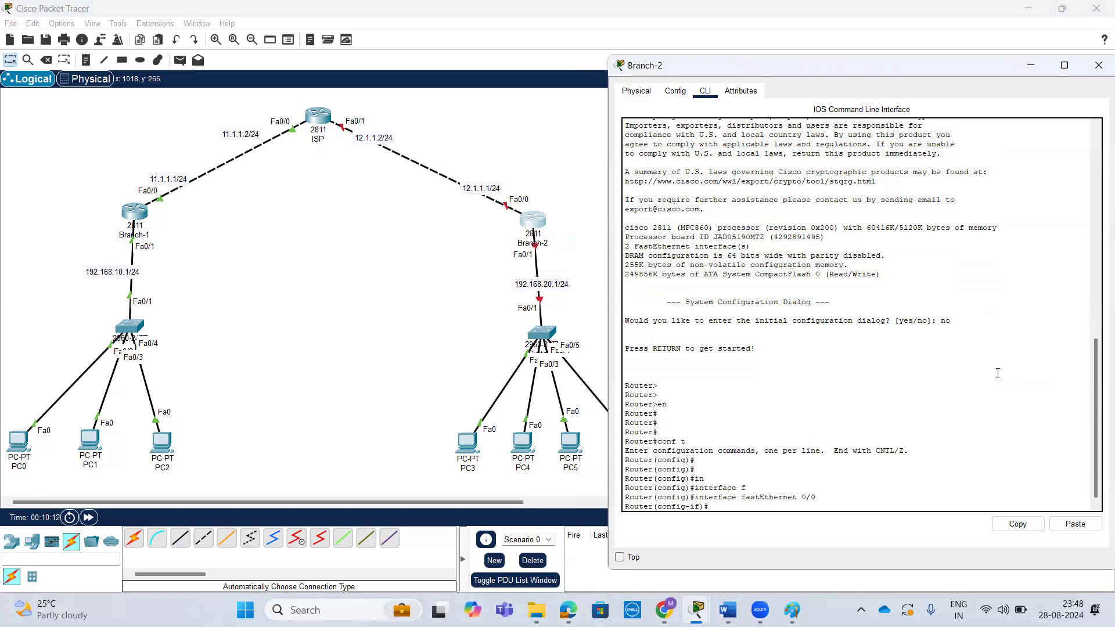
# - Assign IP address 12.1.1.1 with mask 255.255.255.0 to the Branch-2 router's FastEthernet 0/0 interface
pyautogui.write('ip a')
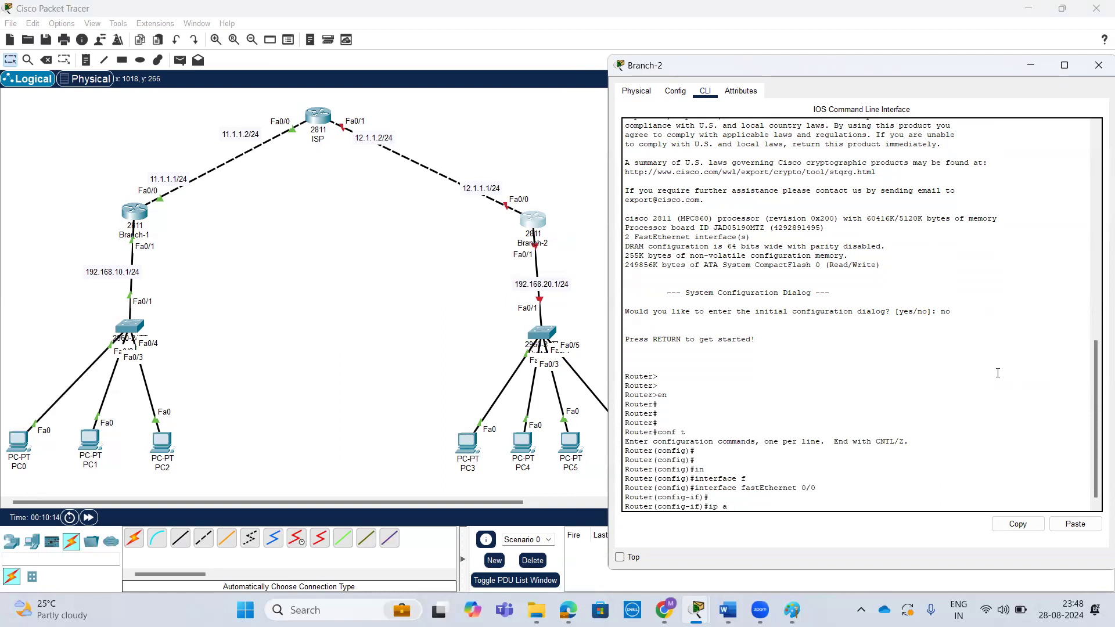
pyautogui.write('dd')
pyautogui.press('Tab')
pyautogui.write('12.1.')
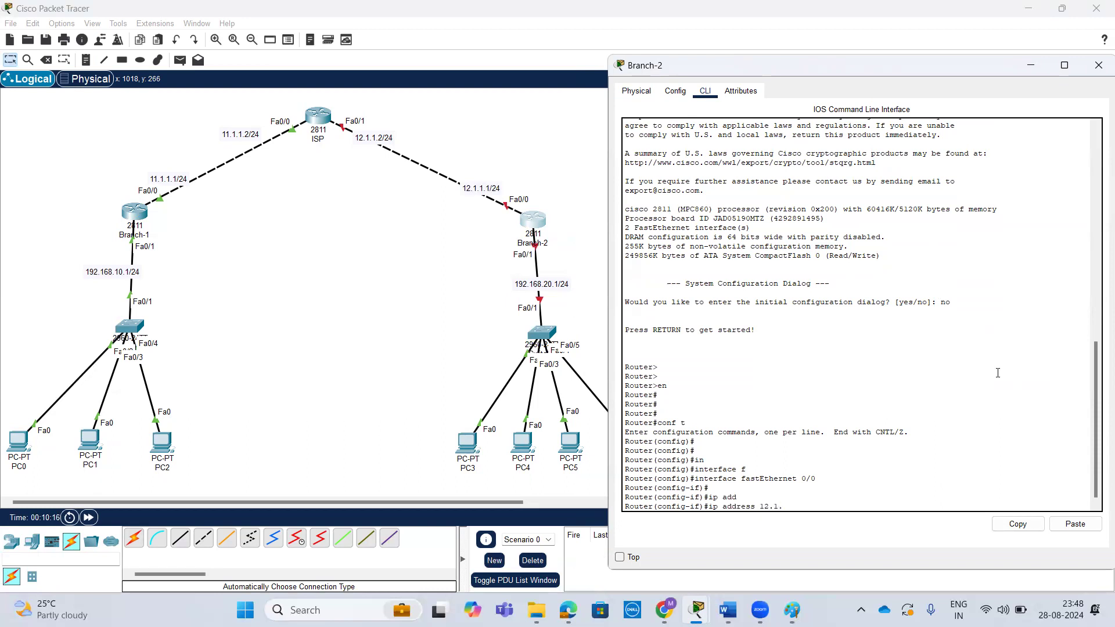
pyautogui.write('1.1.255.255.255.0')
pyautogui.press('Return')
pyautogui.press('Return')
pyautogui.press('Return')
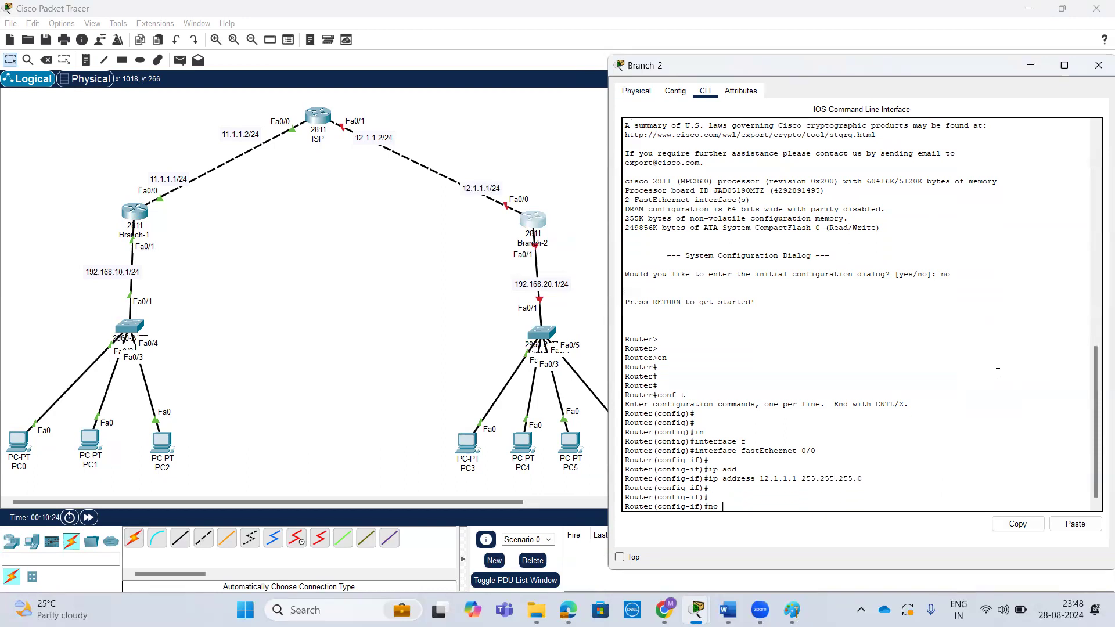
# - Enable the Branch-2 router's FastEthernet 0/0 interface with no shutdown and exit to global configuration mode
pyautogui.write('sh')
pyautogui.press('Tab')
pyautogui.press('Return')
pyautogui.press('Return')
pyautogui.press('Return')
pyautogui.write('ex')
pyautogui.press('Return')
pyautogui.press('Return')
pyautogui.press('Return')
# - Enter interface configuration mode for fastEthernet 0/1 on the Branch-2 router
pyautogui.write('int')
pyautogui.press('Tab')
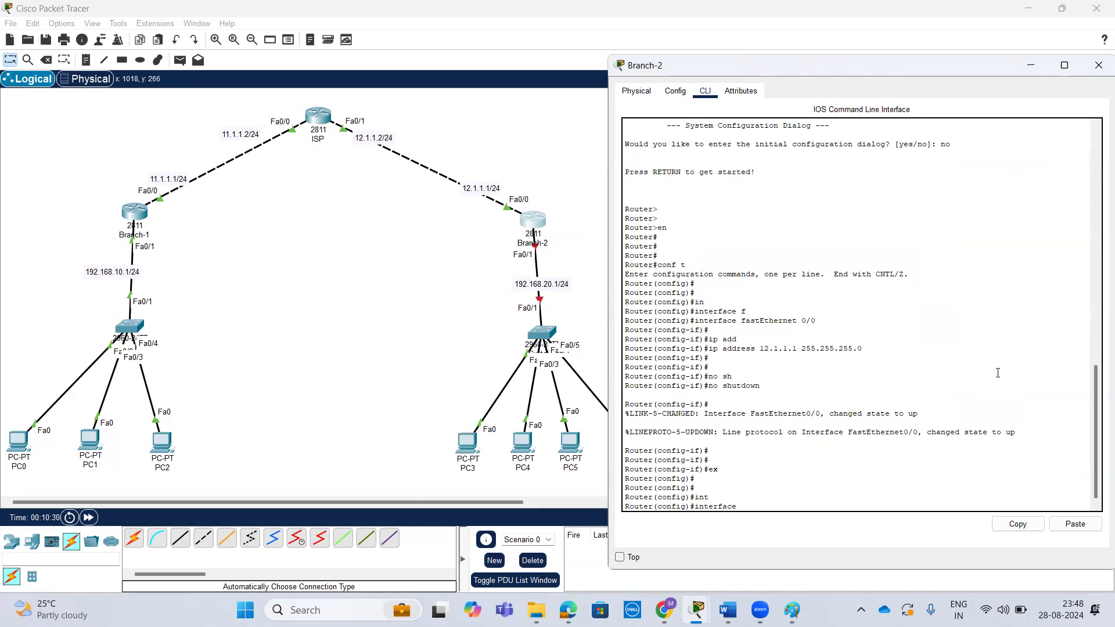
pyautogui.write('f')
pyautogui.press('Tab')
pyautogui.write('0/1')
pyautogui.press('Return')
# - Assign IP address 192.168.20.1 with mask 255.255.255.0 to the Branch-2 router's FastEthernet 0/1 interface
pyautogui.write('ip add')
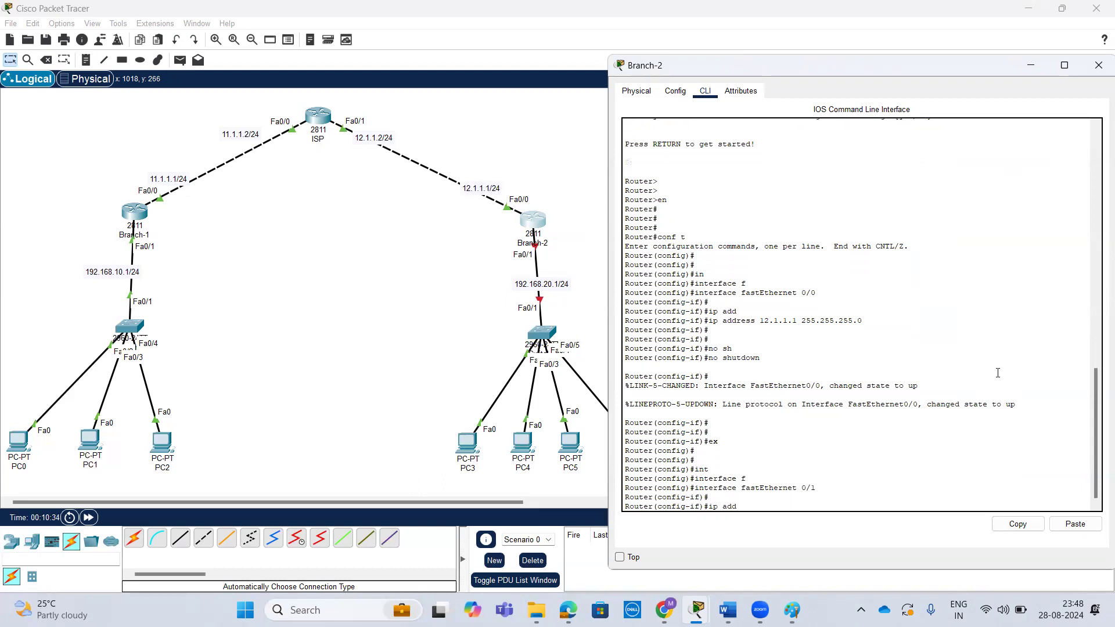
pyautogui.press('Tab')
pyautogui.write('192.1')
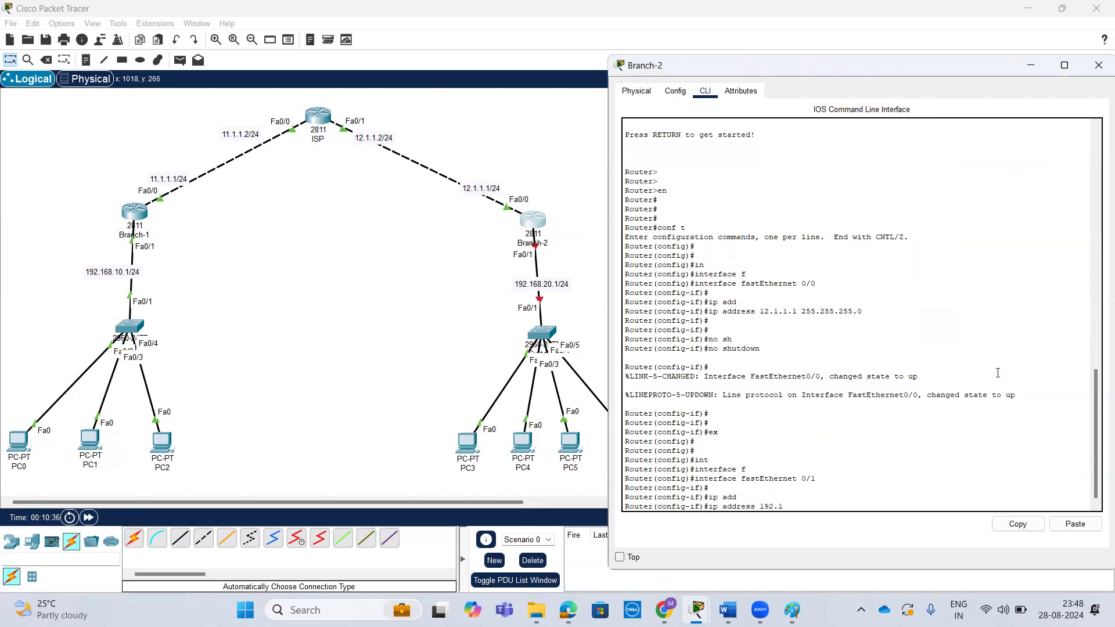
pyautogui.write('68.20.1 255.255.255.0')
pyautogui.press('Return')
pyautogui.press('Return')
pyautogui.press('Return')
pyautogui.press('Return')
# - Enable the Branch-2 router's FastEthernet 0/1 interface with no shutdown and exit to global configuration mode
pyautogui.write('no sh')
pyautogui.press('Tab')
pyautogui.press('Return')
pyautogui.press('Return')
pyautogui.press('Return')
pyautogui.press('Return')
pyautogui.press('Return')
pyautogui.press('Return')
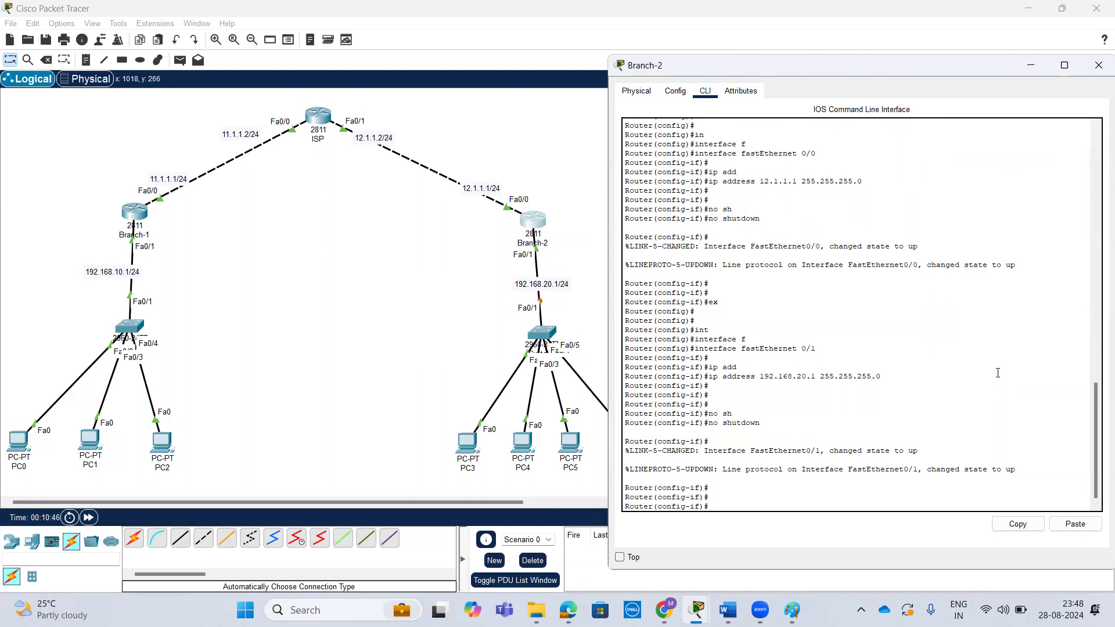
pyautogui.write('ex')
pyautogui.press('Return')
pyautogui.press('Return')
pyautogui.press('Return')
pyautogui.press('Return')
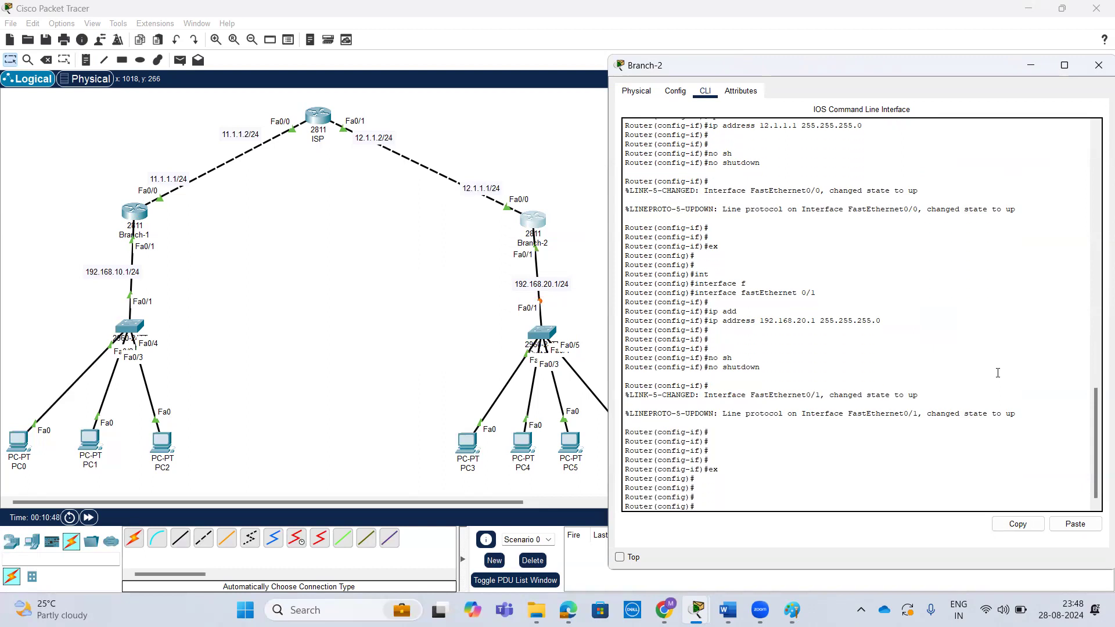
pyautogui.press('Return')
# - Return the Branch-2 router to privileged mode and ping the ISP router at 12.1.1.2
pyautogui.hotkey('ctrl', 'z')
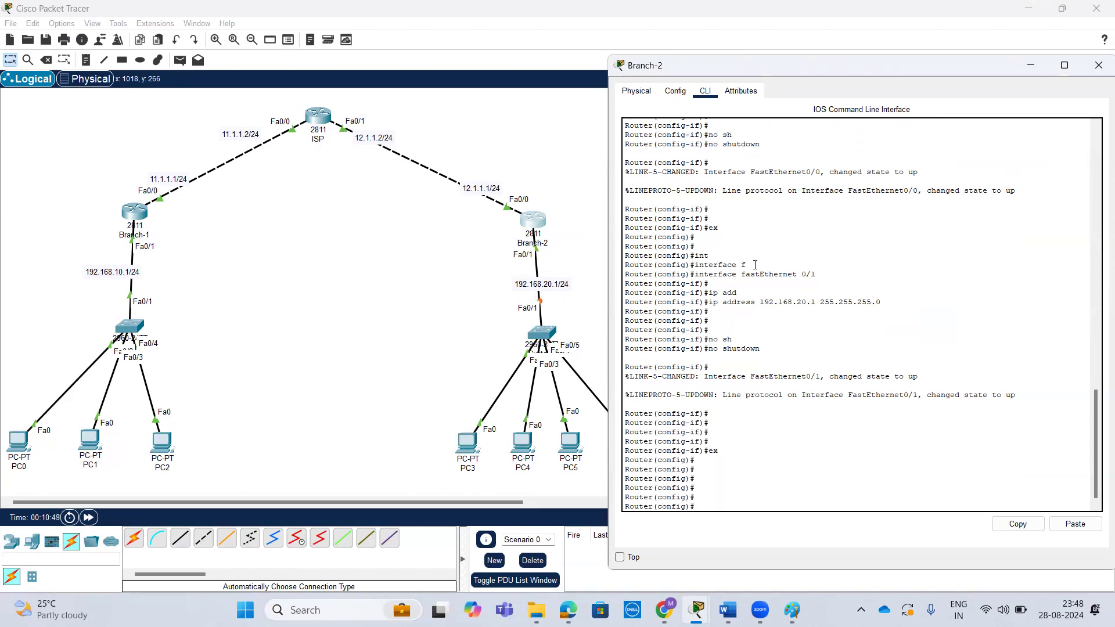
pyautogui.press('Return')
pyautogui.press('Return')
pyautogui.press('Return')
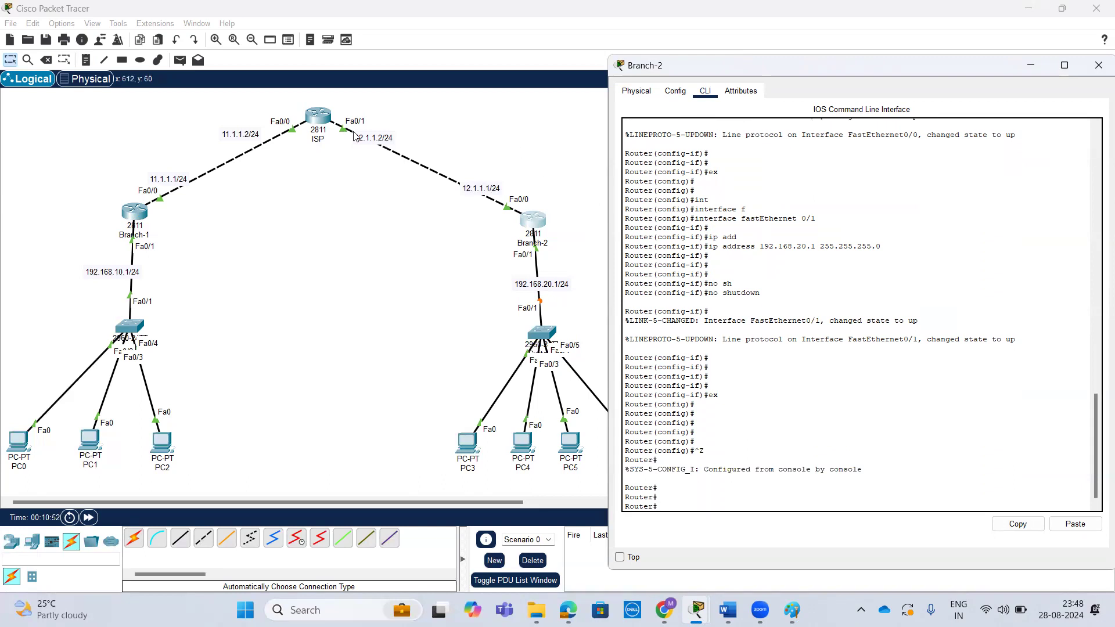
pyautogui.write('ping 12.1.1.2')
pyautogui.press('Return')
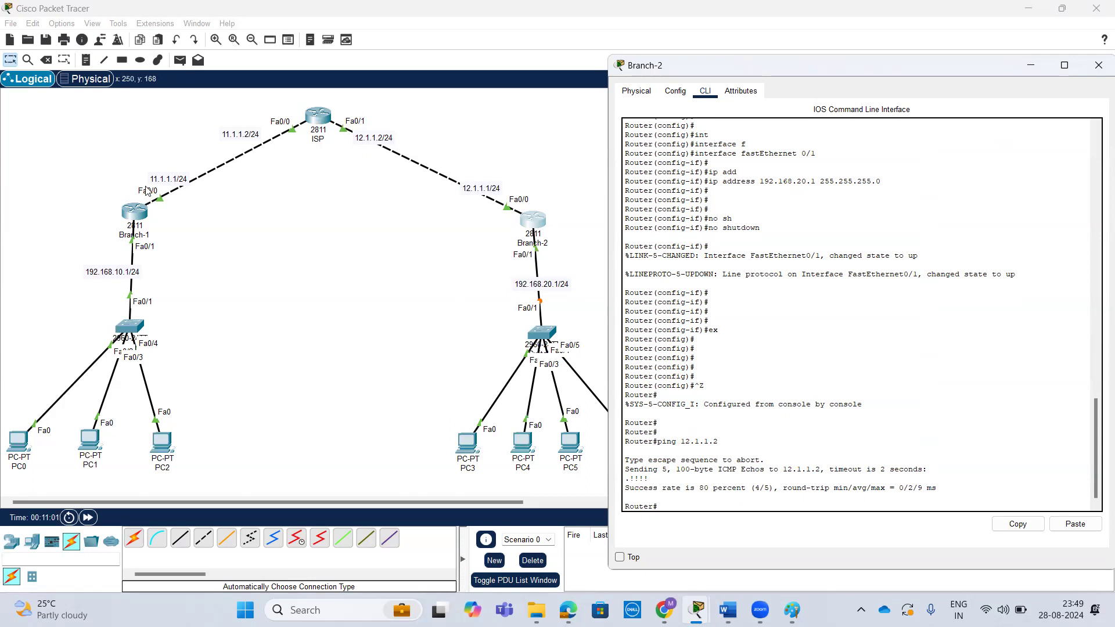
# - Ping the ISP router's far interface at 11.1.1.2 from the Branch-2 router
pyautogui.write('ing 11.1.1.2')
pyautogui.press('Return')
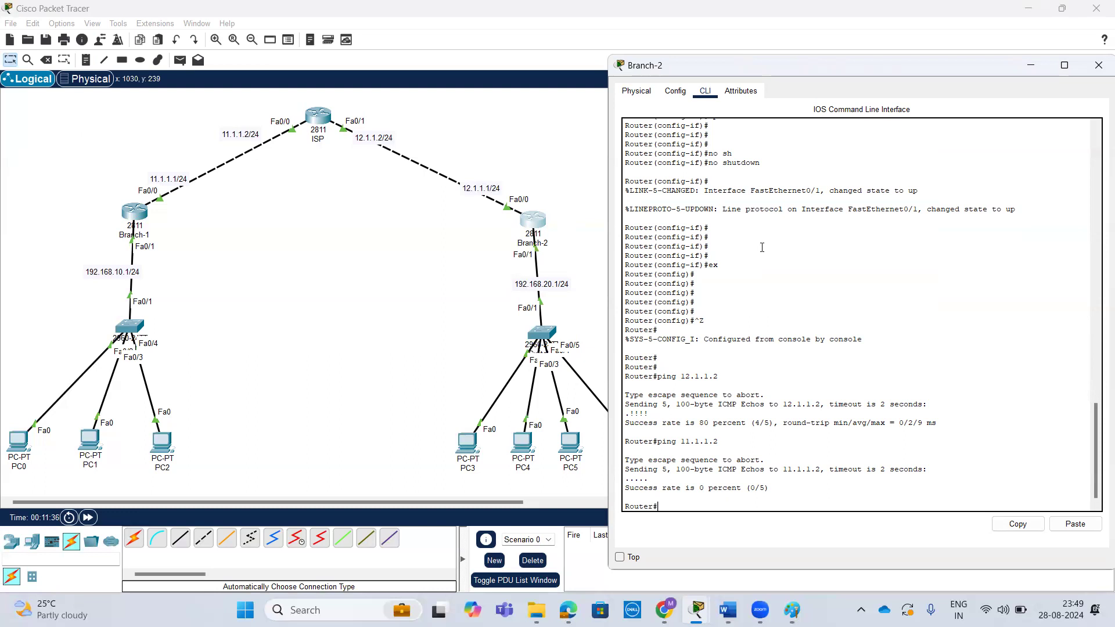
pyautogui.press('Return')
pyautogui.press('Return')
pyautogui.press('Return')
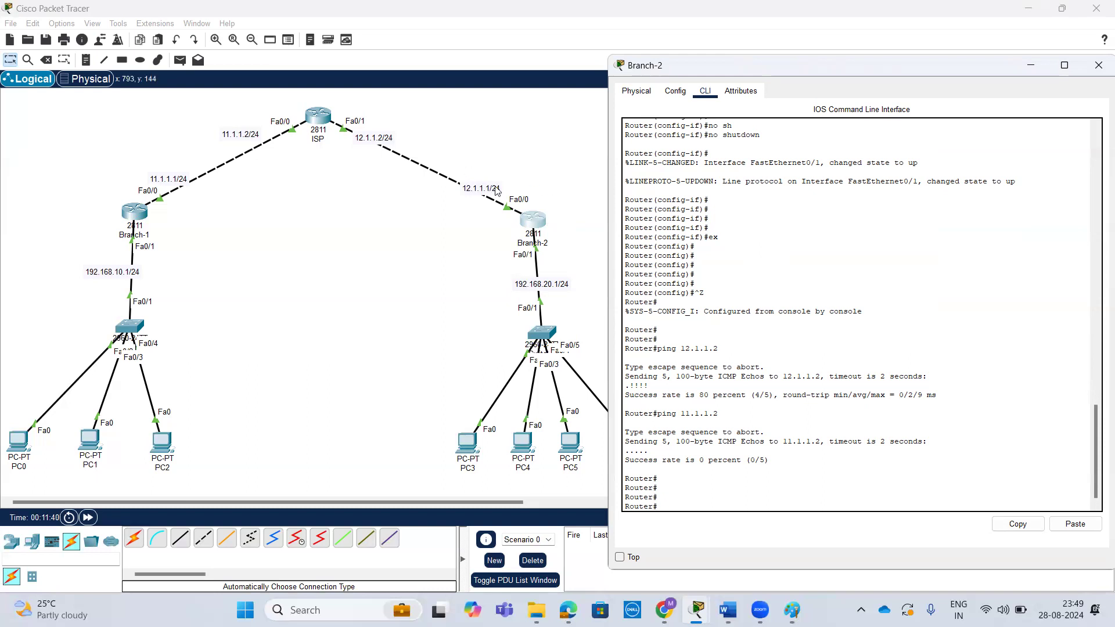
# - Open the ISP router's command line and set its hostname to ISP
pyautogui.click(320, 119)
pyautogui.click(764, 326)
pyautogui.press('Return')
pyautogui.press('Return')
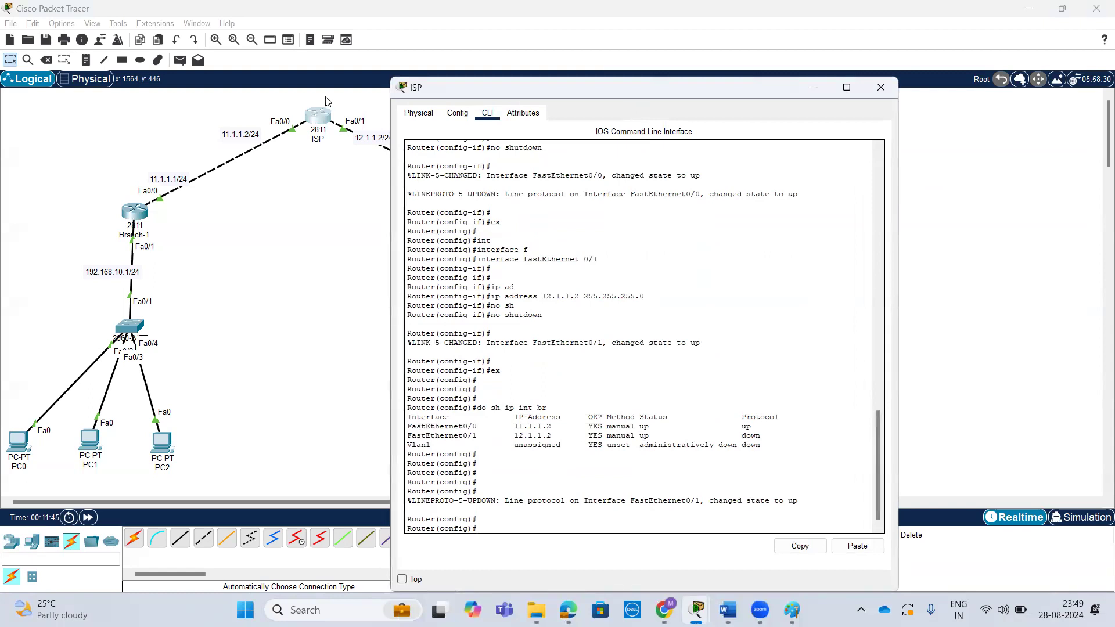
pyautogui.moveTo(635, 97); pyautogui.dragTo(817, 81)
pyautogui.write('hos')
pyautogui.press('Tab')
pyautogui.write('ISP')
pyautogui.press('Return')
pyautogui.press('Return')
pyautogui.press('Return')
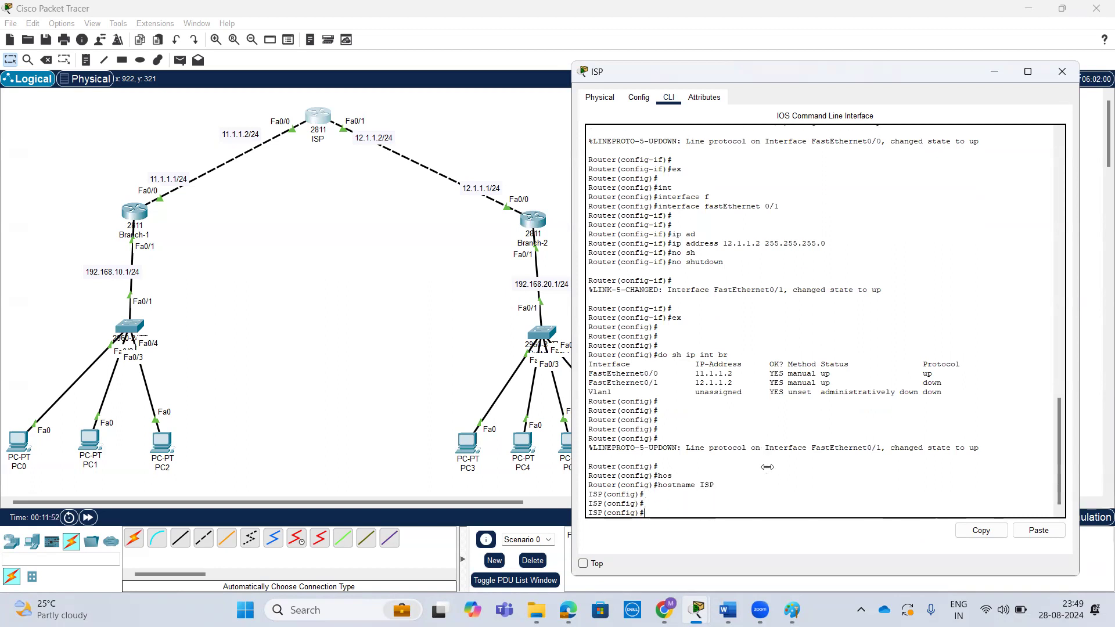
# - Return the ISP router to privileged mode and display its routing table with show ip route
pyautogui.write('z')
pyautogui.press('Return')
pyautogui.press('Return')
pyautogui.press('Return')
pyautogui.hotkey('ctrl', 'z')
pyautogui.press('Return')
pyautogui.press('Return')
pyautogui.press('Return')
pyautogui.write('sh')
pyautogui.press('Tab')
pyautogui.write('ip rou')
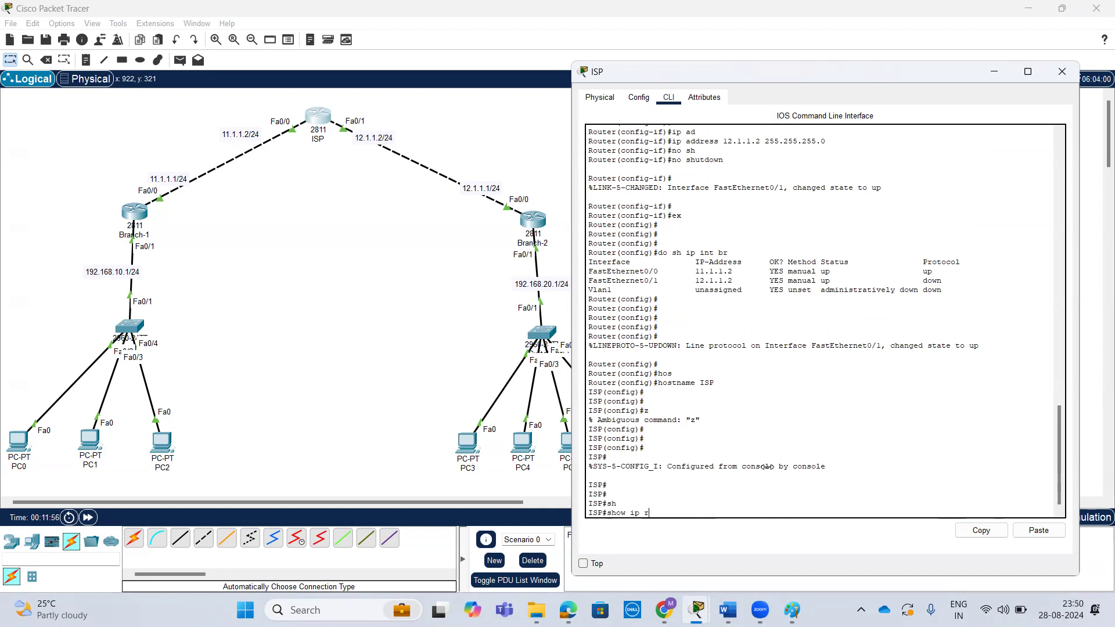
pyautogui.press('Tab')
pyautogui.press('Return')
pyautogui.press('Return')
pyautogui.press('Return')
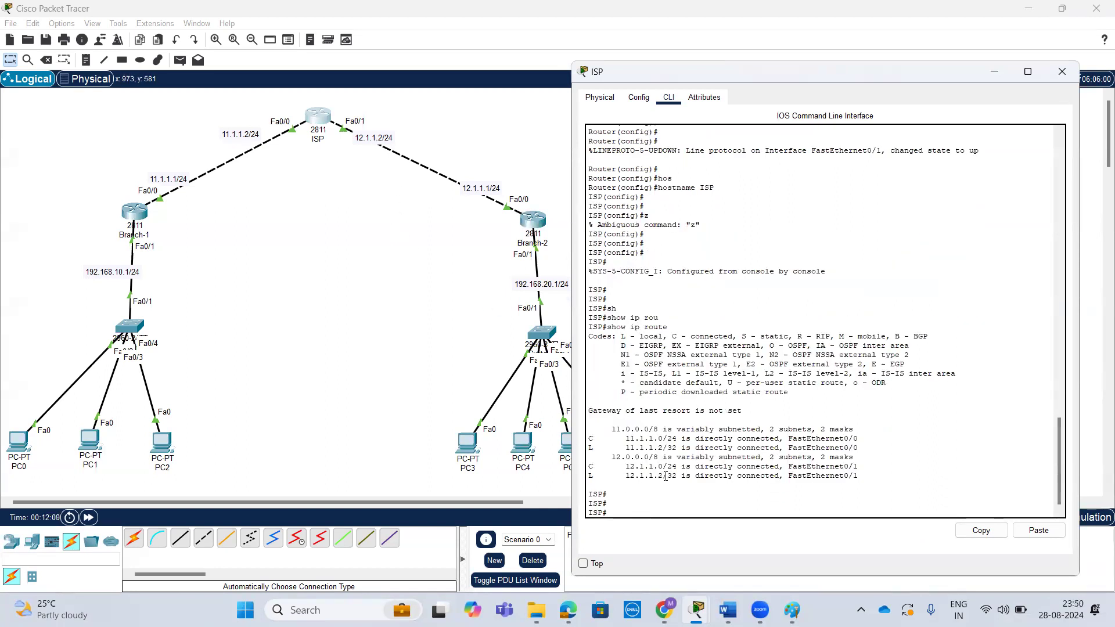
# - Examine the connected and local route entries in the ISP router's routing table and return to the Branch-2 router's command line
pyautogui.moveTo(668, 476); pyautogui.dragTo(602, 468)
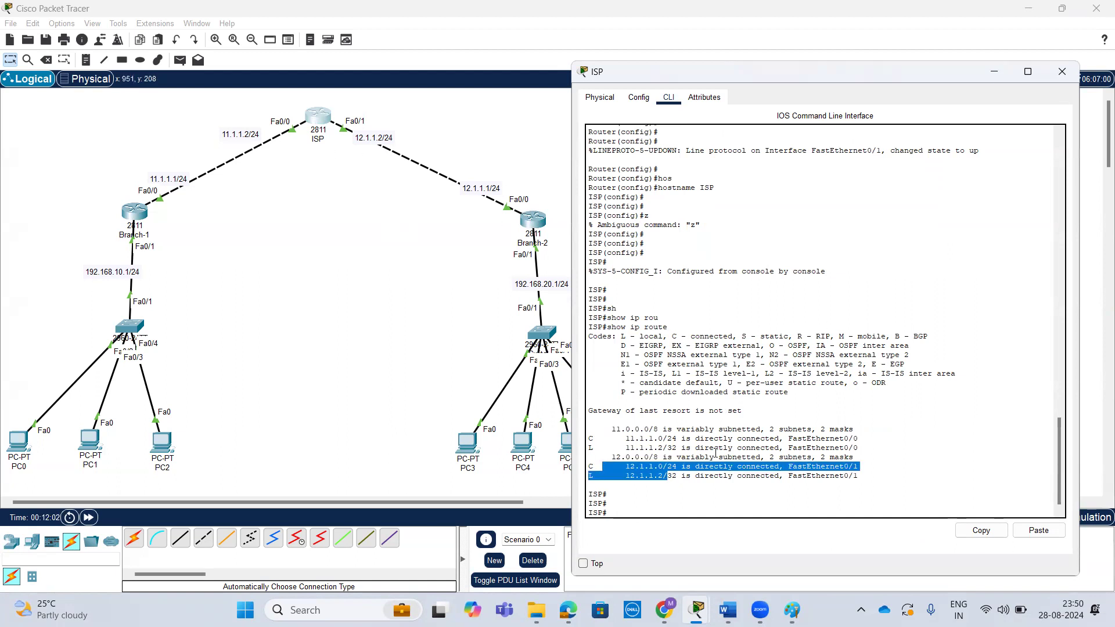
pyautogui.moveTo(617, 427); pyautogui.dragTo(589, 419)
pyautogui.click(856, 470)
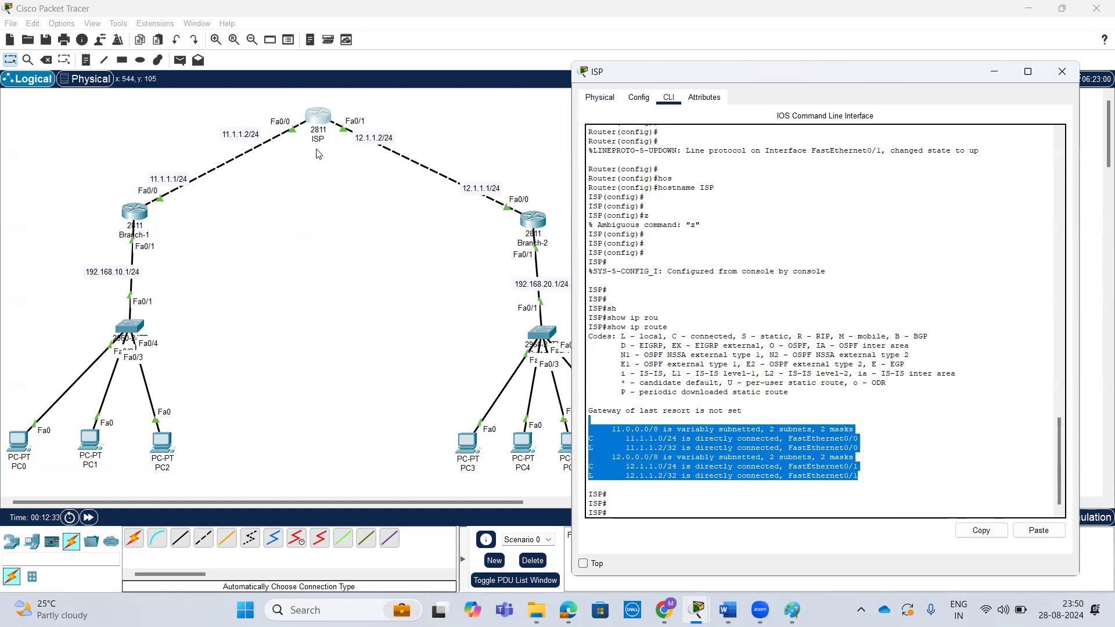
pyautogui.click(946, 382)
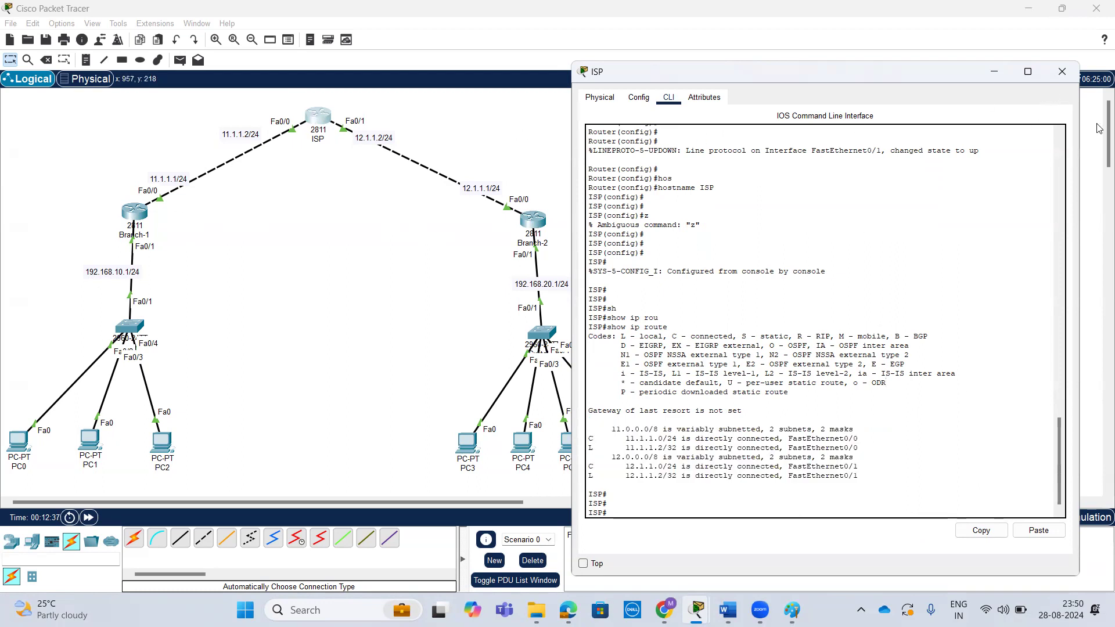
pyautogui.scroll(10, 844, 408)
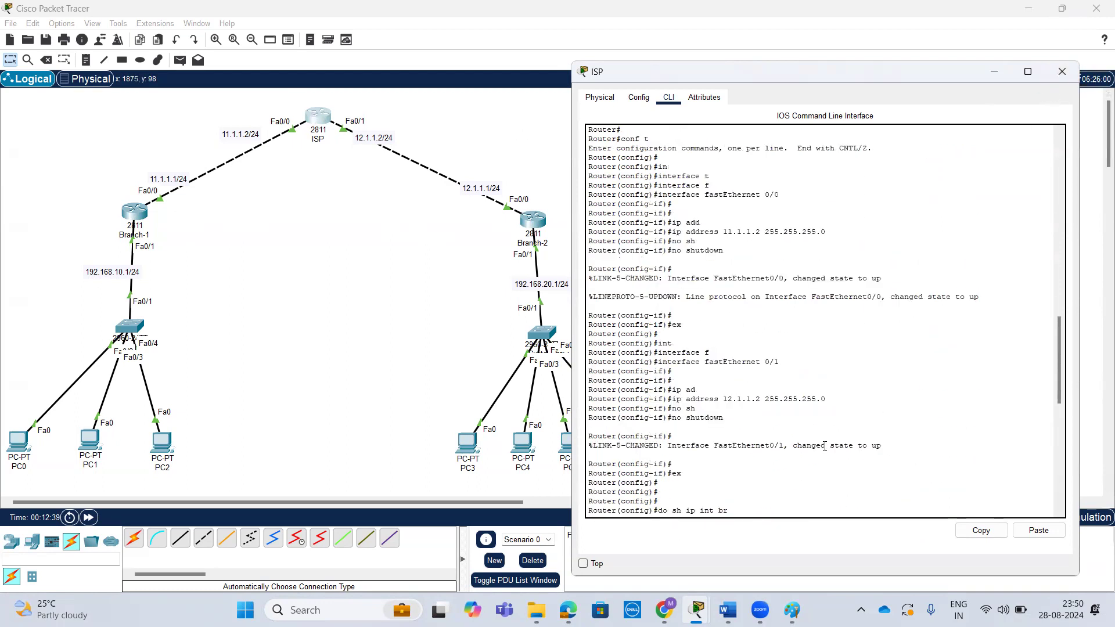
pyautogui.click(1062, 71)
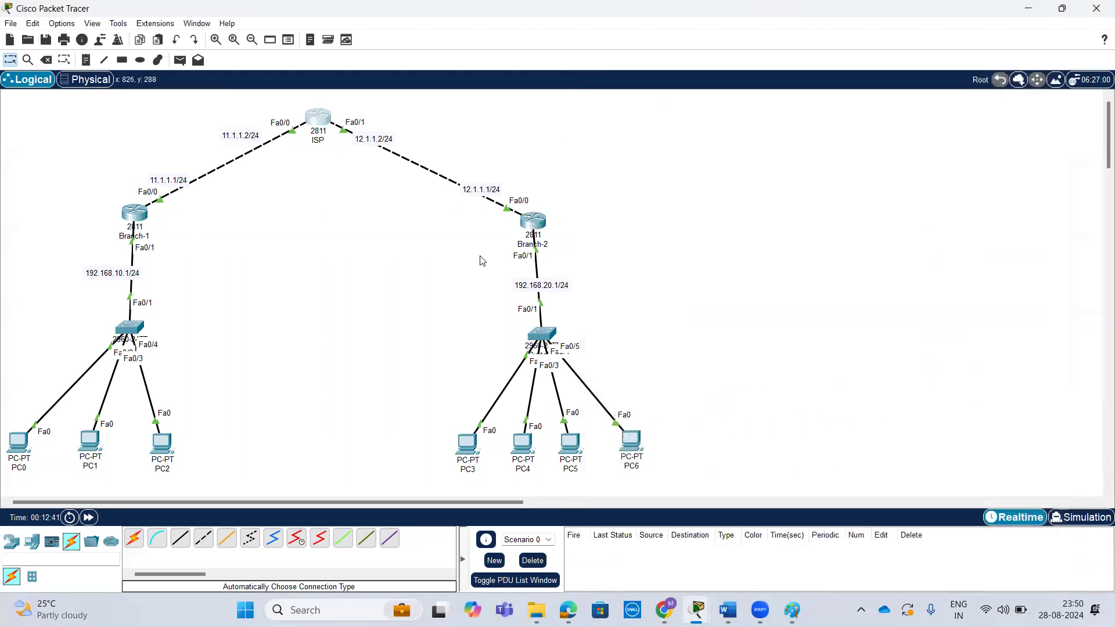
pyautogui.click(546, 223)
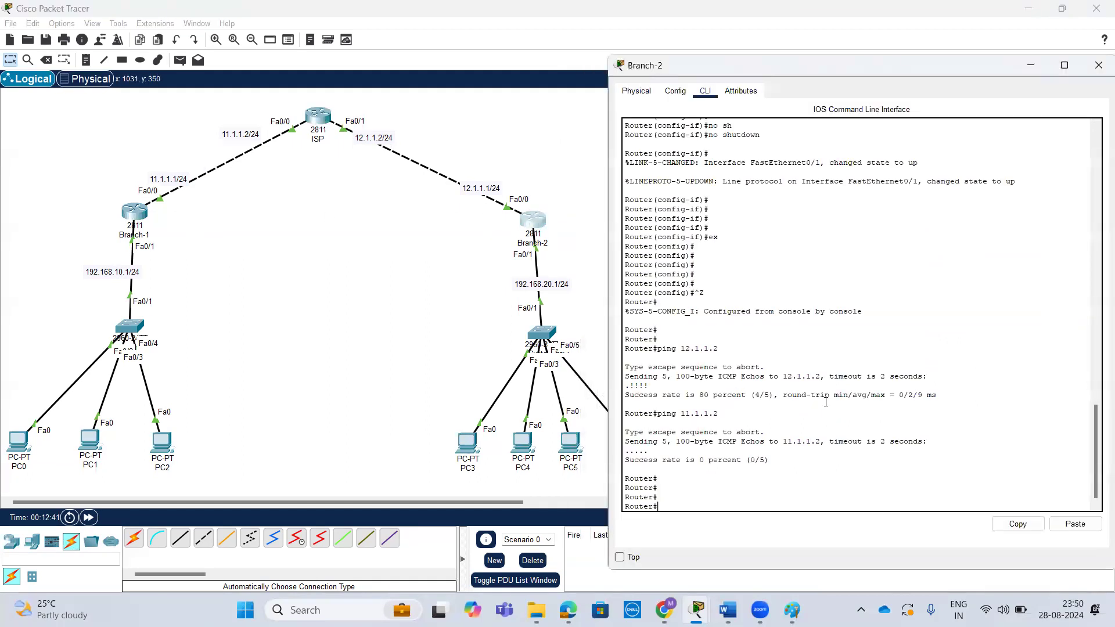
pyautogui.click(143, 219)
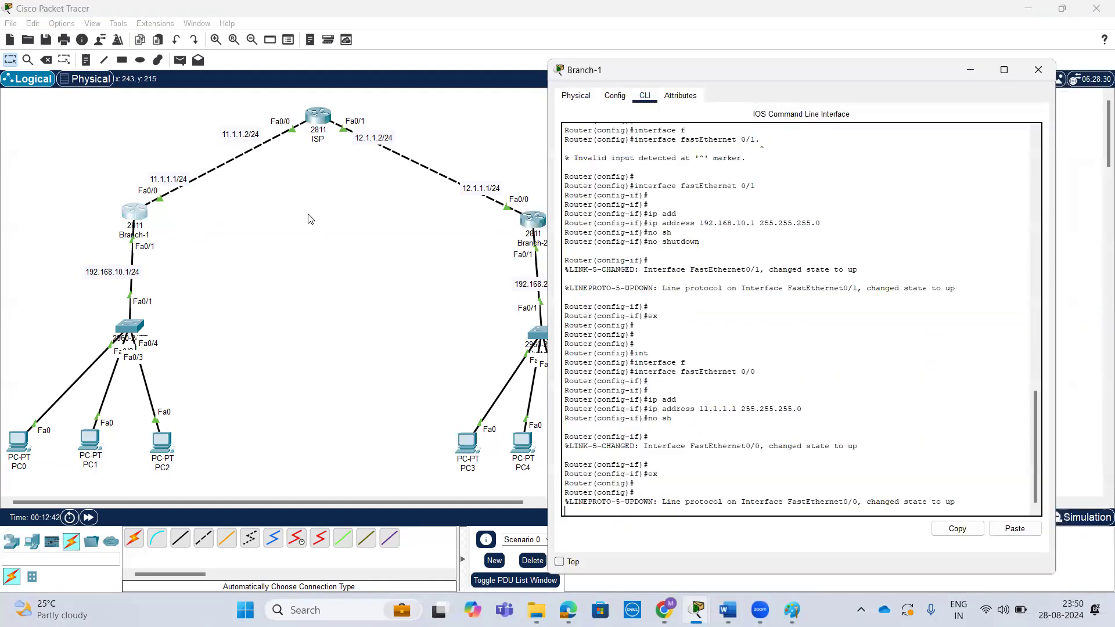
pyautogui.click(1039, 69)
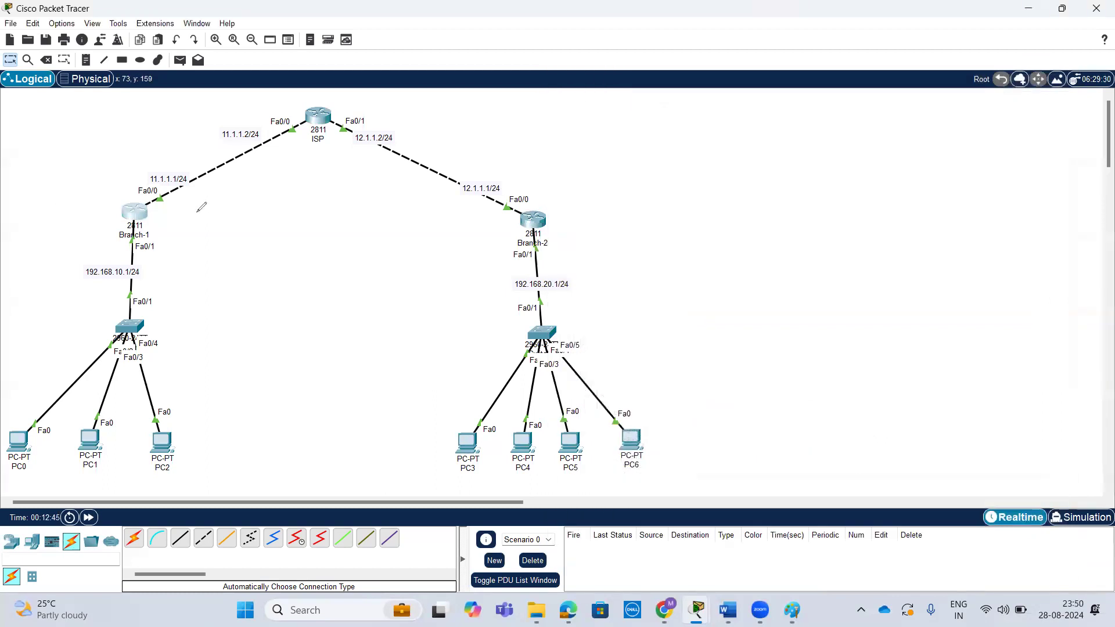
pyautogui.moveTo(133, 203)
pyautogui.mouseDown()
pyautogui.moveTo(522, 218)
pyautogui.moveTo(508, 144)
pyautogui.mouseUp()
pyautogui.moveTo(436, 110)
pyautogui.mouseDown()
pyautogui.moveTo(180, 132)
pyautogui.moveTo(134, 209)
pyautogui.mouseUp()
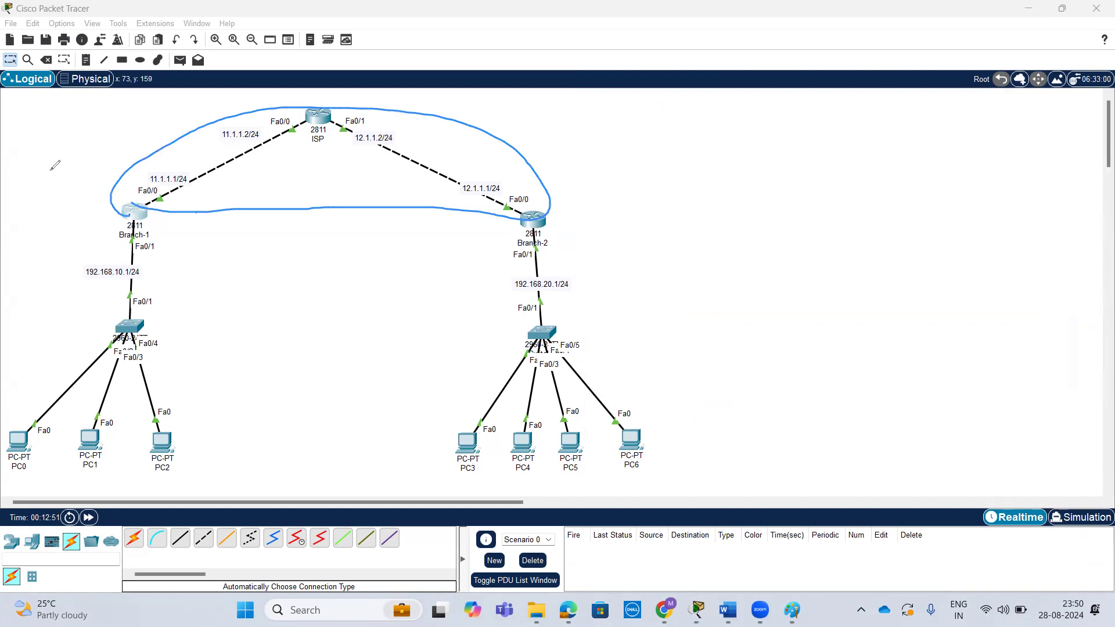
# - On the Branch-1 router, add a default static route 0.0.0.0 0.0.0.0 with next hop 11.1.1.2 and close its window
pyautogui.click(136, 216)
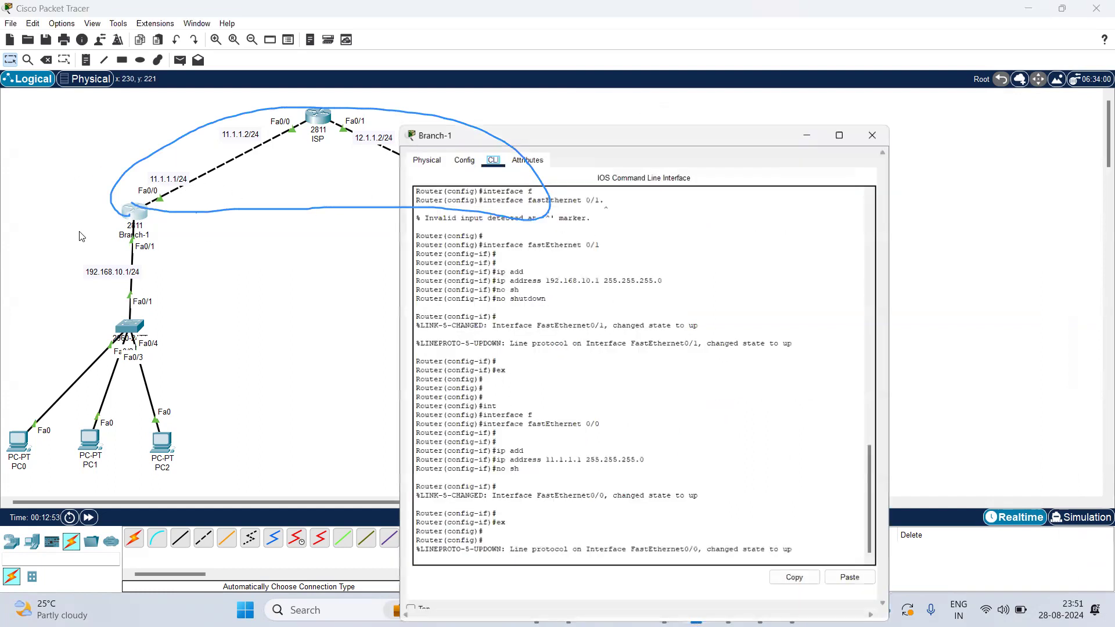
pyautogui.press('Return')
pyautogui.press('Return')
pyautogui.press('Return')
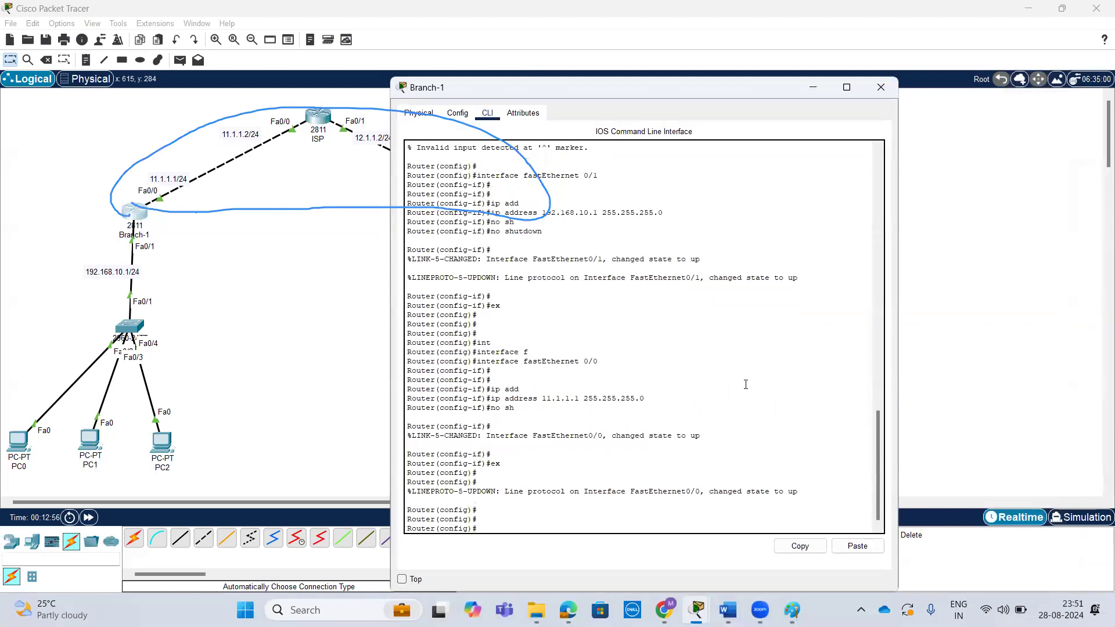
pyautogui.write('ip route 0.0.0.0 0.0')
pyautogui.write('.0.0 11.1.1.2')
pyautogui.press('Return')
pyautogui.press('Return')
pyautogui.press('Return')
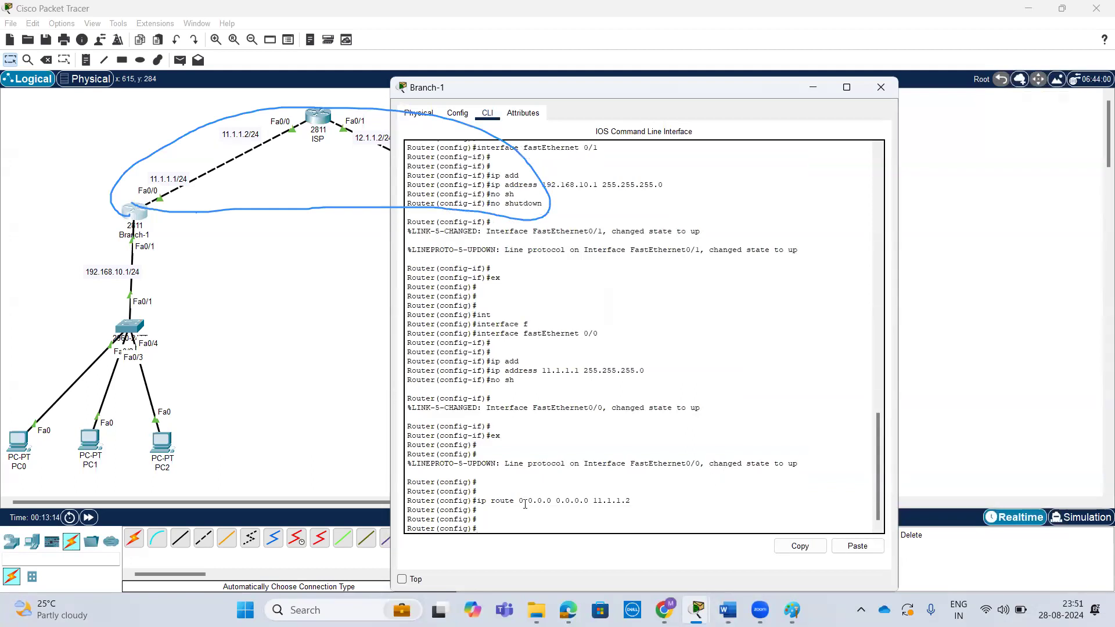
pyautogui.moveTo(519, 501); pyautogui.dragTo(635, 500)
pyautogui.click(881, 87)
# - Open the Branch-2 router's command line and enter global configuration mode
pyautogui.click(533, 219)
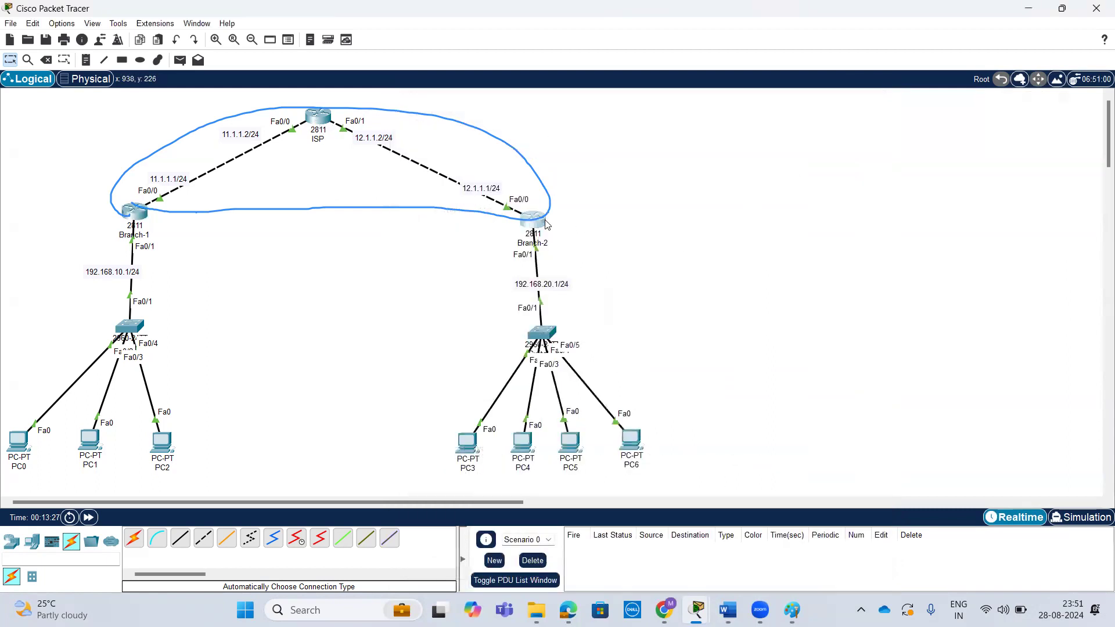
pyautogui.press('Return')
pyautogui.press('Return')
pyautogui.write('conf t')
pyautogui.press('Return')
pyautogui.press('Return')
pyautogui.press('Return')
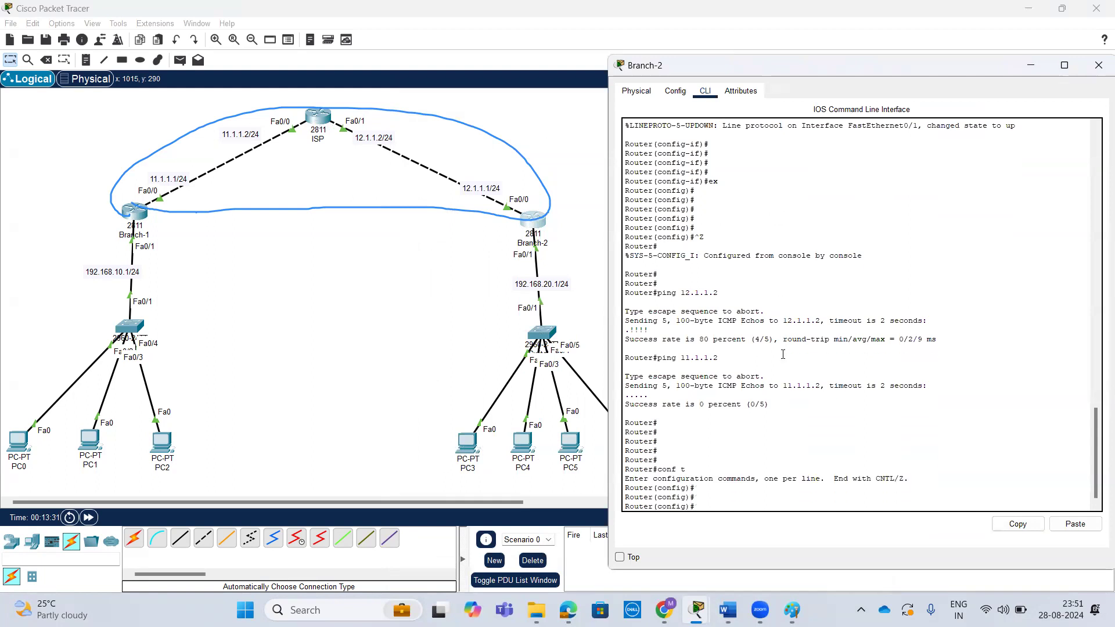
# - Add a default static route 0.0.0.0 0.0.0.0 with next hop 12.1.1.2 on the Branch-2 router
pyautogui.write('ip rou')
pyautogui.write('te')
pyautogui.press('Tab')
pyautogui.write('0.0.')
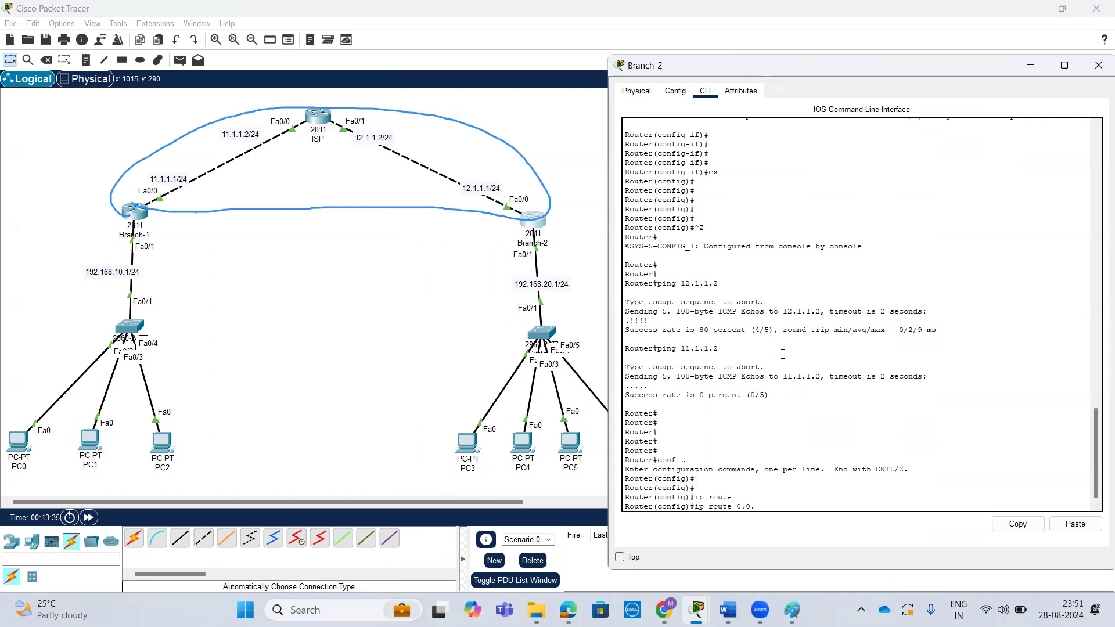
pyautogui.write('0.0 0.0.0.0')
pyautogui.moveTo(737, 507); pyautogui.dragTo(771, 508)
pyautogui.click(819, 507)
pyautogui.press('Return')
pyautogui.press('Return')
pyautogui.press('Return')
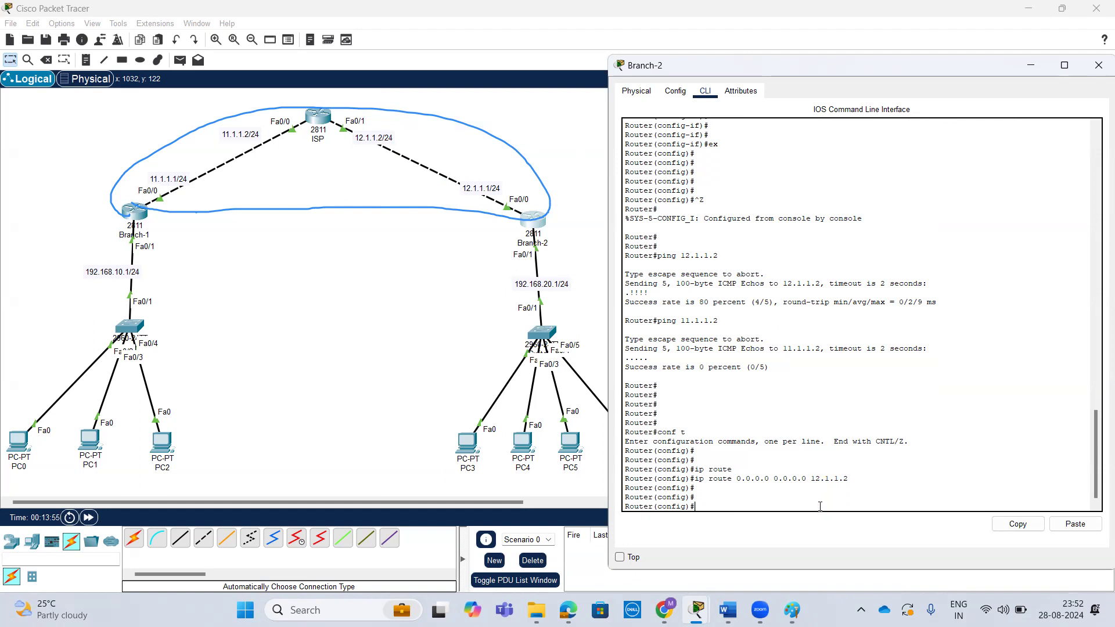
# - Switch to the Branch-1 router's command line and return it to privileged mode
pyautogui.click(135, 212)
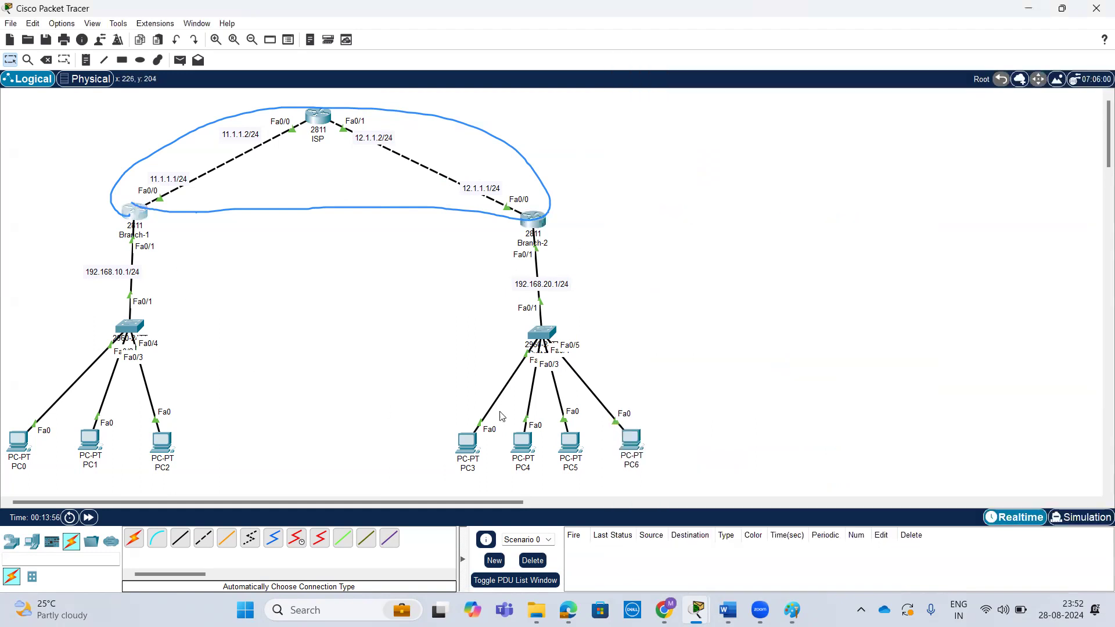
pyautogui.click(706, 524)
pyautogui.press('Return')
pyautogui.press('Return')
pyautogui.hotkey('ctrl', 'z')
pyautogui.press('Return')
pyautogui.press('Return')
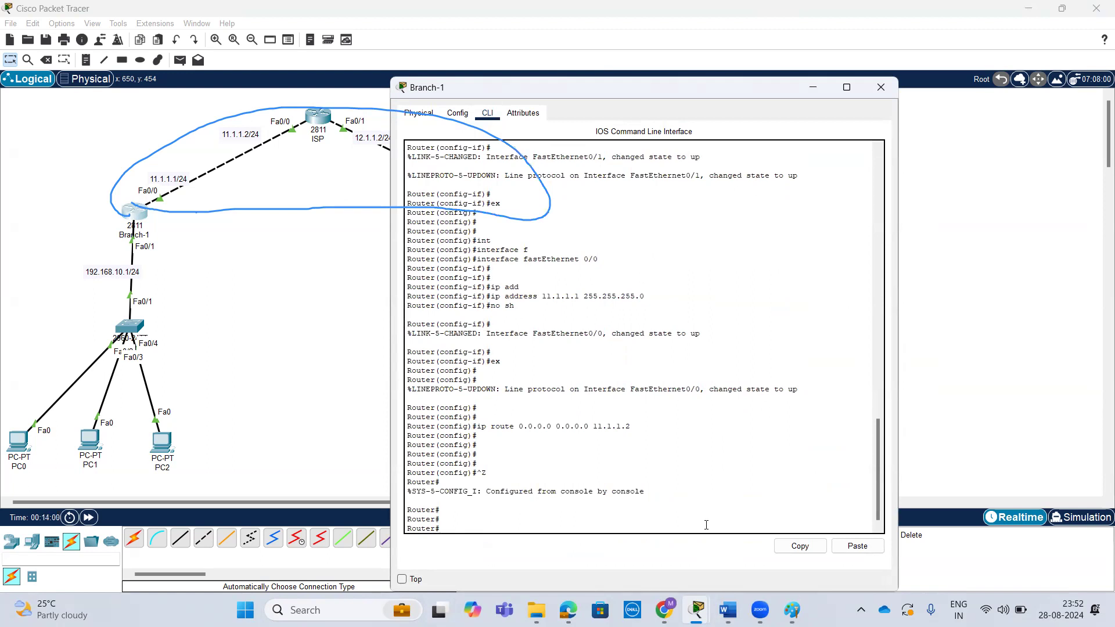
# - Ping Branch-2's outside interface at 12.1.1.1 twice from the Branch-1 router
pyautogui.write('ping 12.1.1.1')
pyautogui.press('Return')
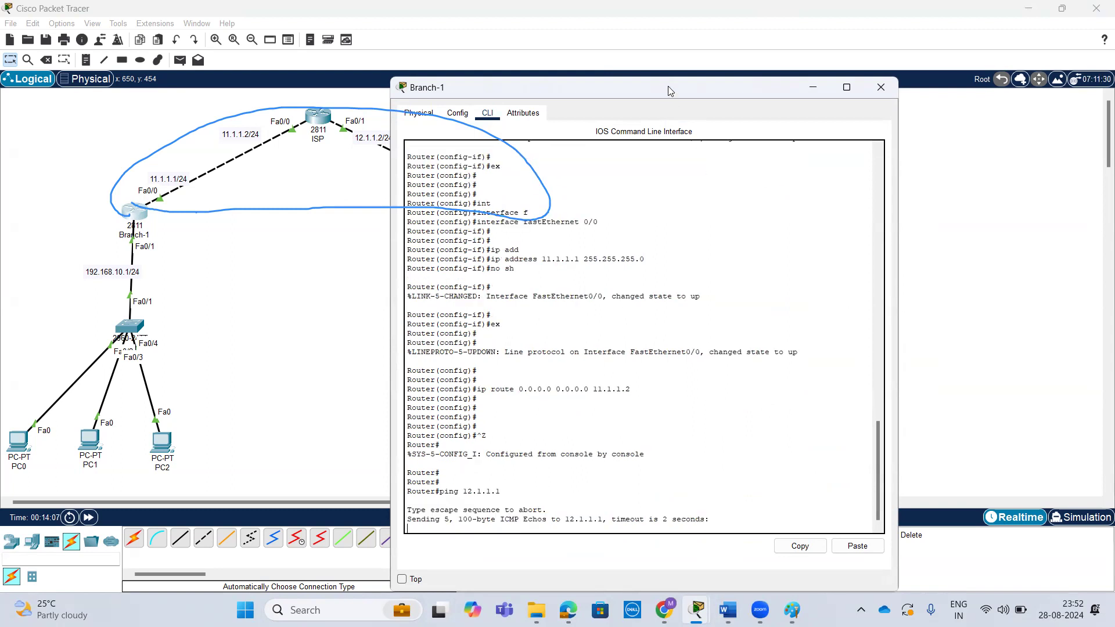
pyautogui.moveTo(668, 86); pyautogui.dragTo(825, 68)
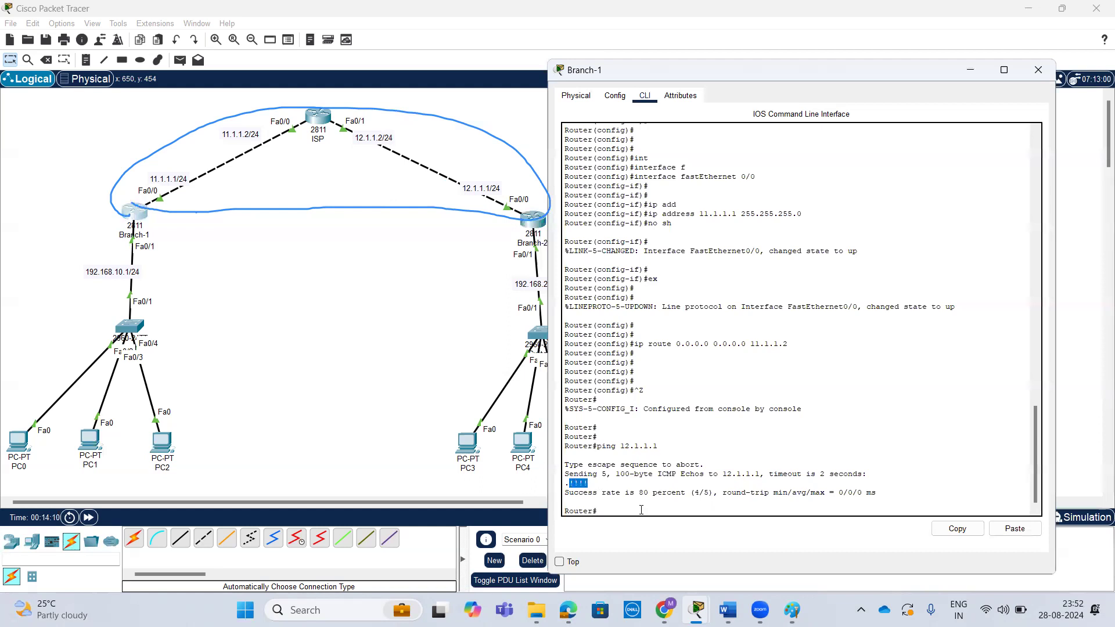
pyautogui.press('Return')
pyautogui.press('Up')
pyautogui.press('Return')
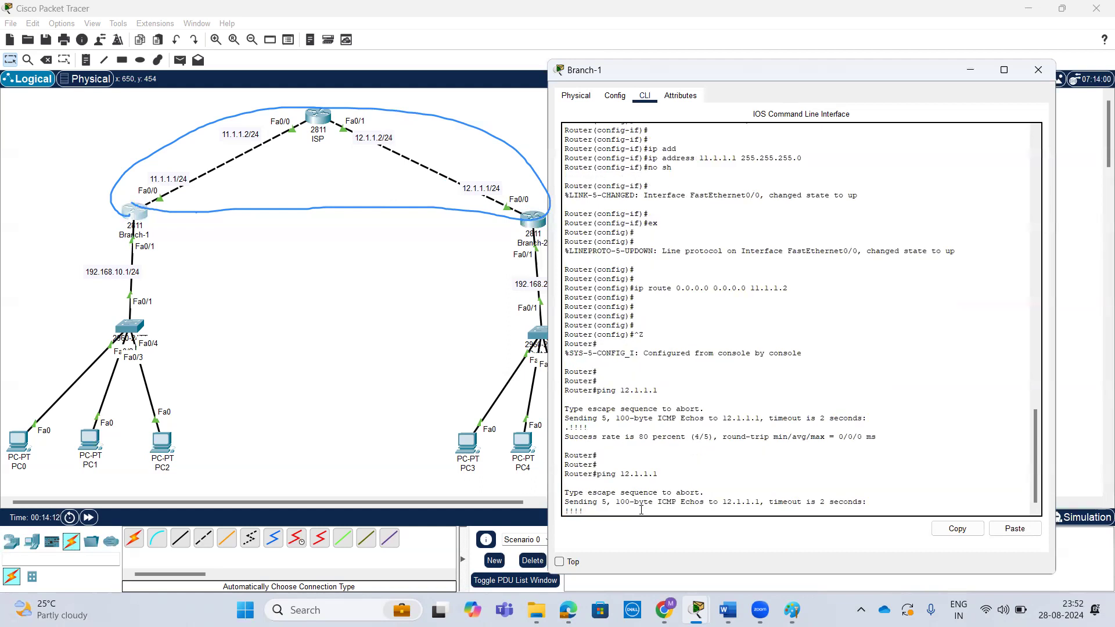
# - Enter global configuration mode on the Branch-1 router, set its hostname to Branch1, and close its window
pyautogui.write('con')
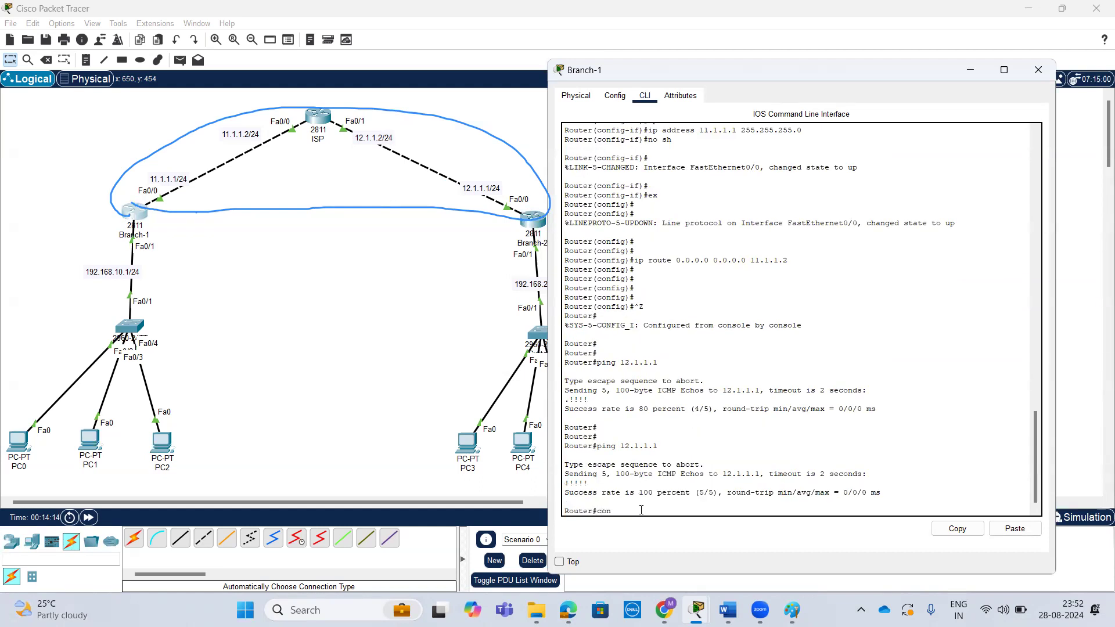
pyautogui.write('f t')
pyautogui.press('Return')
pyautogui.write('hos')
pyautogui.press('Tab')
pyautogui.write('Branch')
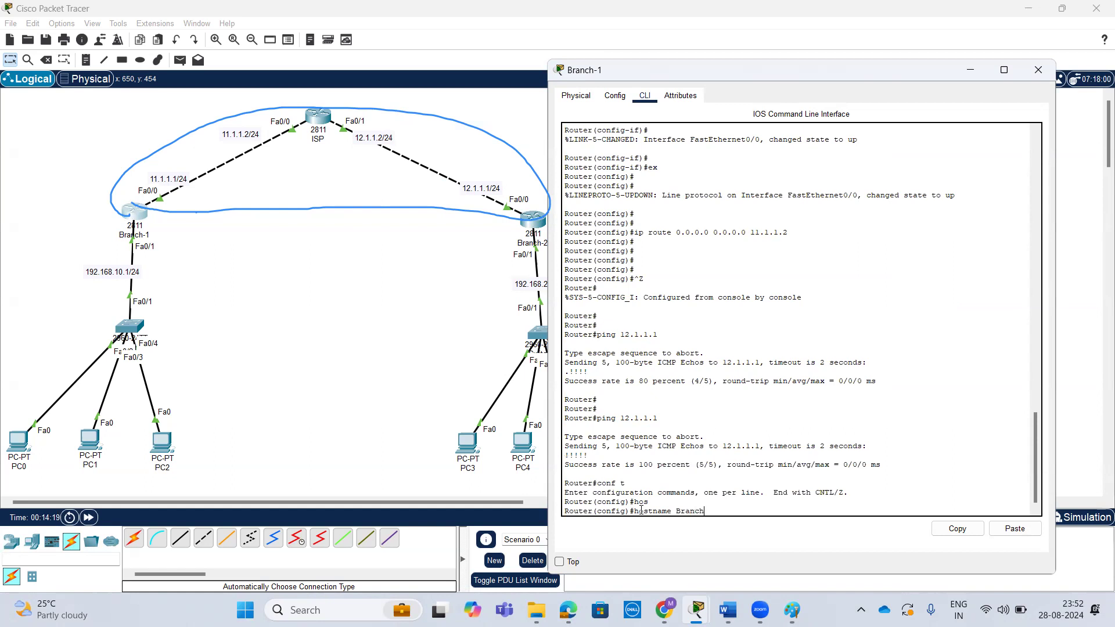
pyautogui.write('1')
pyautogui.press('Return')
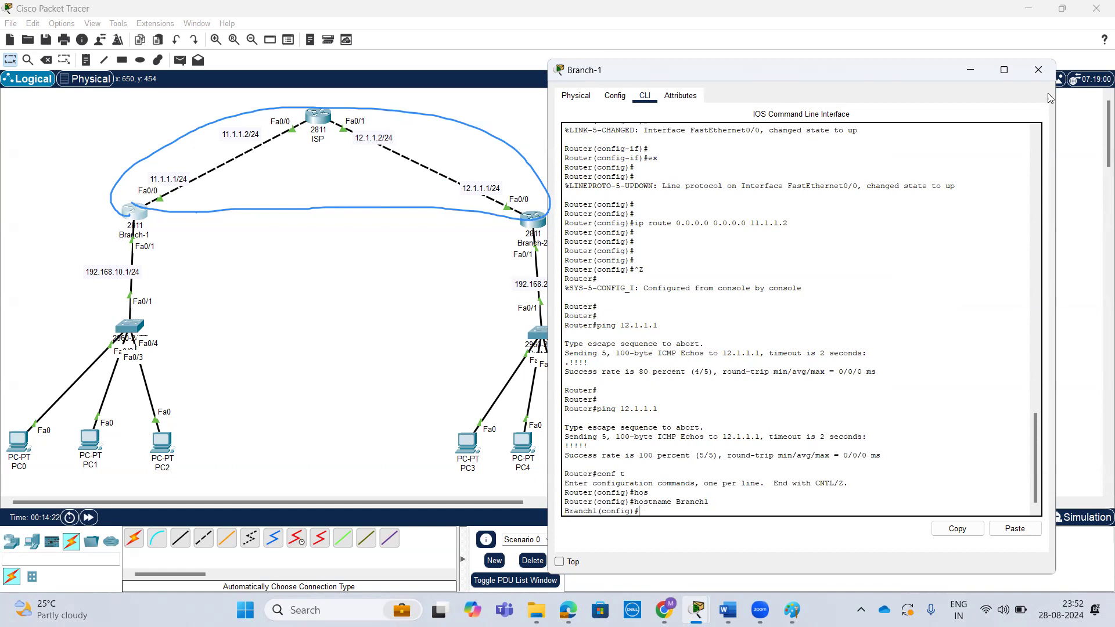
pyautogui.click(1038, 70)
# - Open the Branch-2 router's command line and set its hostname to Branch2
pyautogui.click(544, 222)
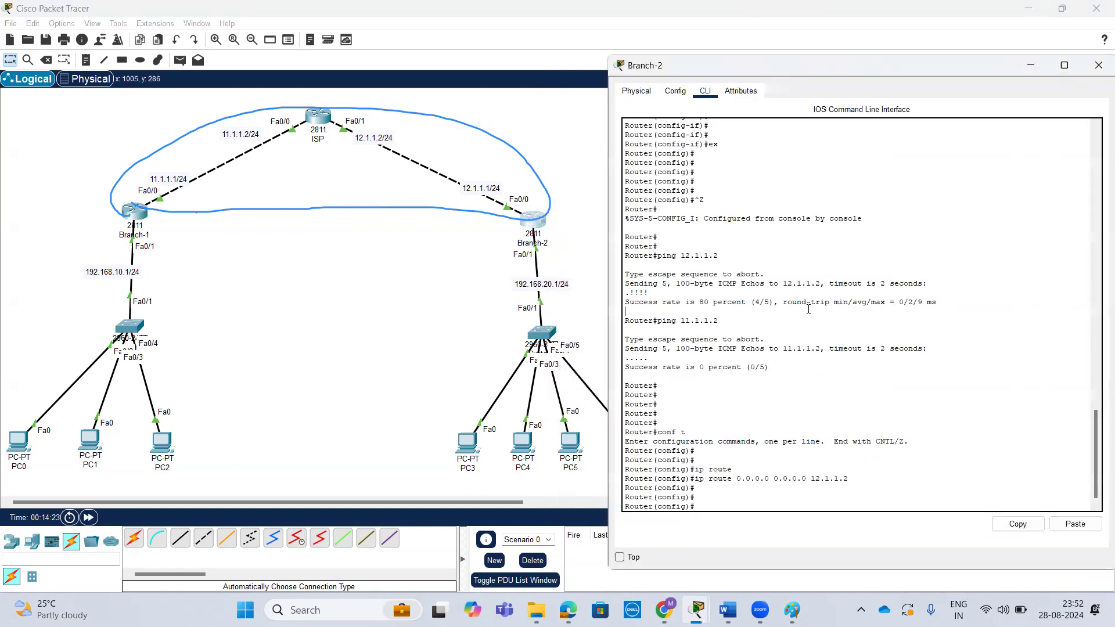
pyautogui.write('hostname')
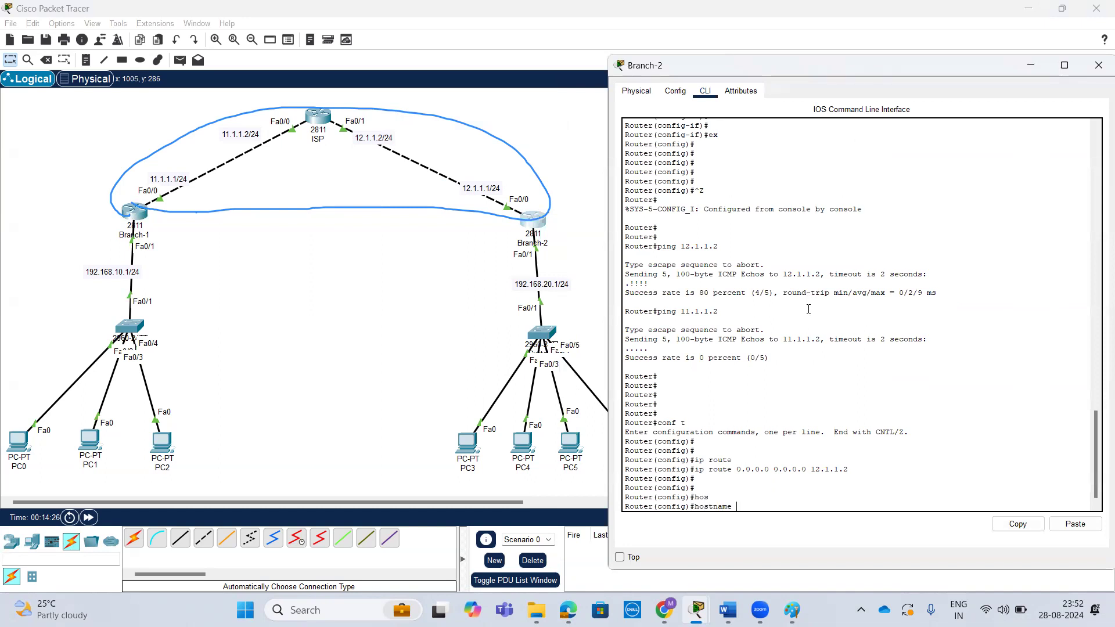
pyautogui.write('ch2')
pyautogui.press('Return')
pyautogui.press('Return')
pyautogui.press('Return')
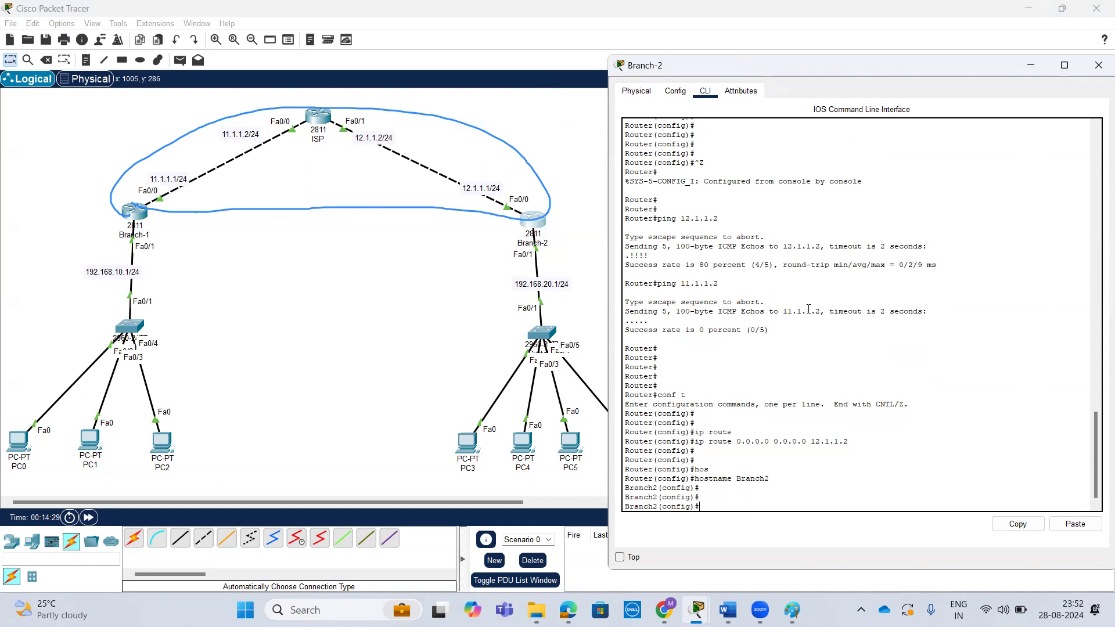
# - Return the Branch-2 router to privileged mode and ping Branch-1's outside interface at 11.1.1.1
pyautogui.hotkey('ctrl', 'z')
pyautogui.press('Return')
pyautogui.press('Return')
pyautogui.press('Return')
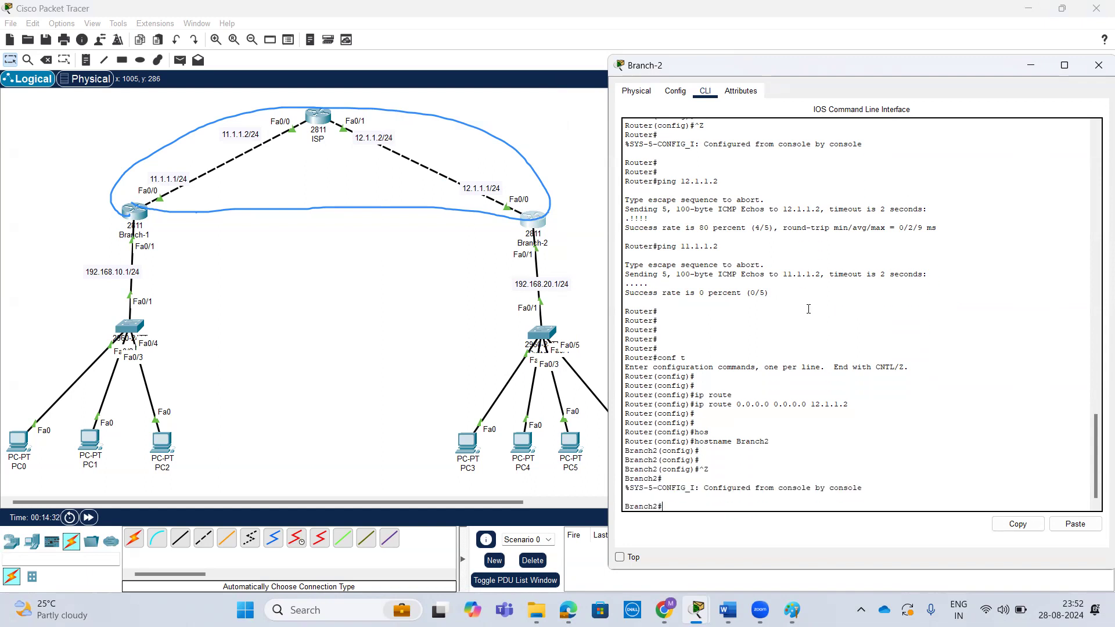
pyautogui.write('ping')
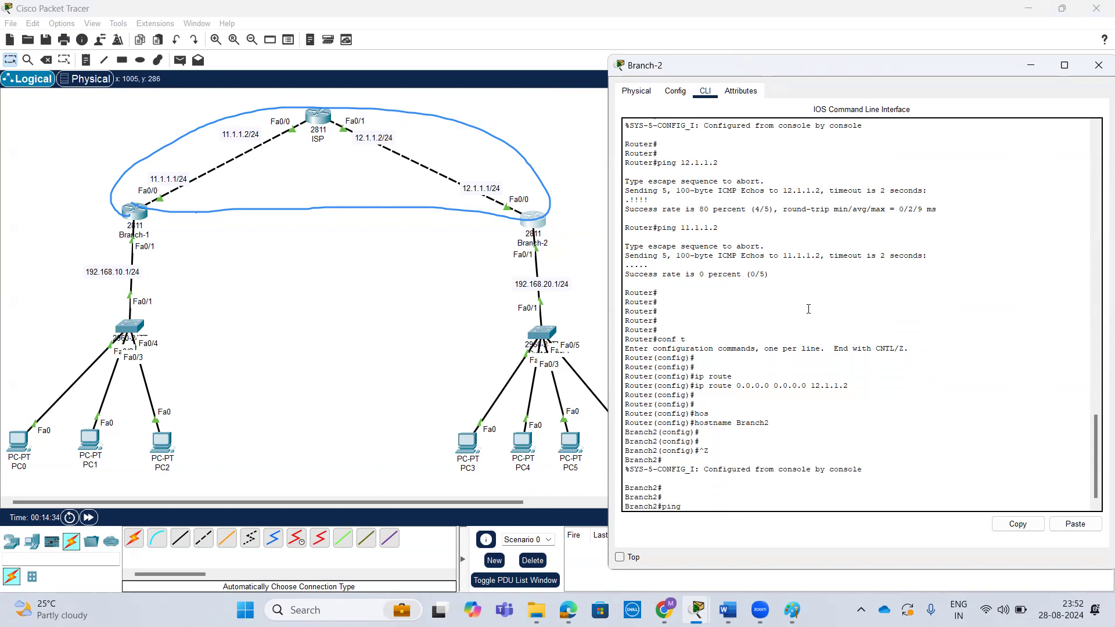
pyautogui.write(' 12.1')
pyautogui.press('BackSpace')
pyautogui.press('BackSpace')
pyautogui.press('BackSpace')
pyautogui.press('BackSpace')
pyautogui.write('1.1.1.1')
pyautogui.press('Return')
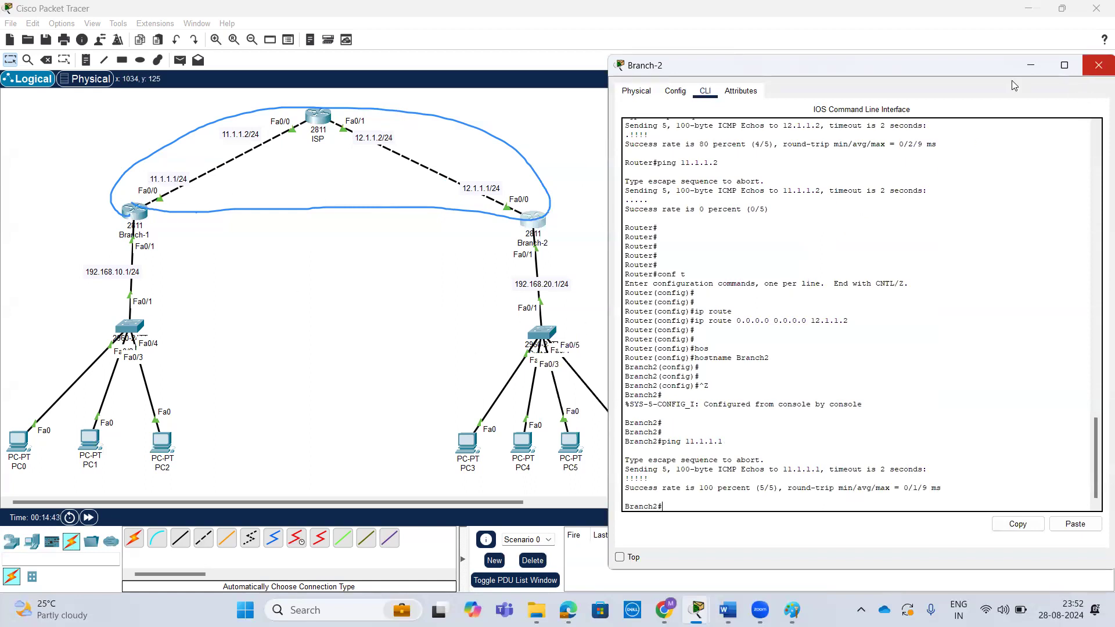
pyautogui.click(1098, 65)
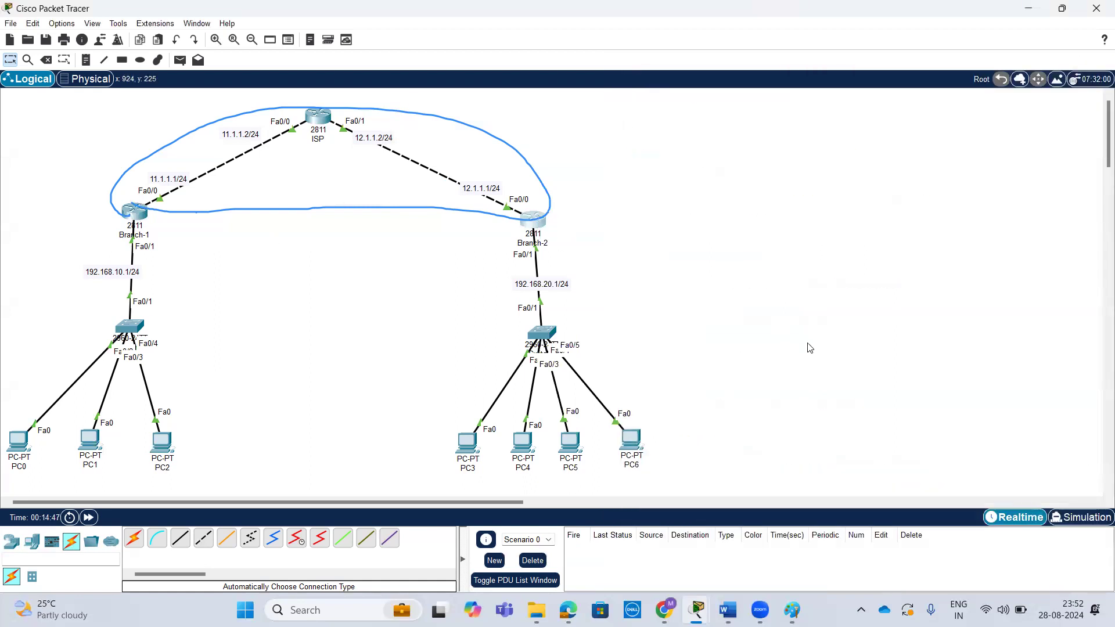
# - Reopen the Branch-2 router's command line and ping Branch-1's LAN interface at 192.168.10.1
pyautogui.click(538, 224)
pyautogui.click(687, 288)
pyautogui.press('Return')
pyautogui.press('Return')
pyautogui.press('Return')
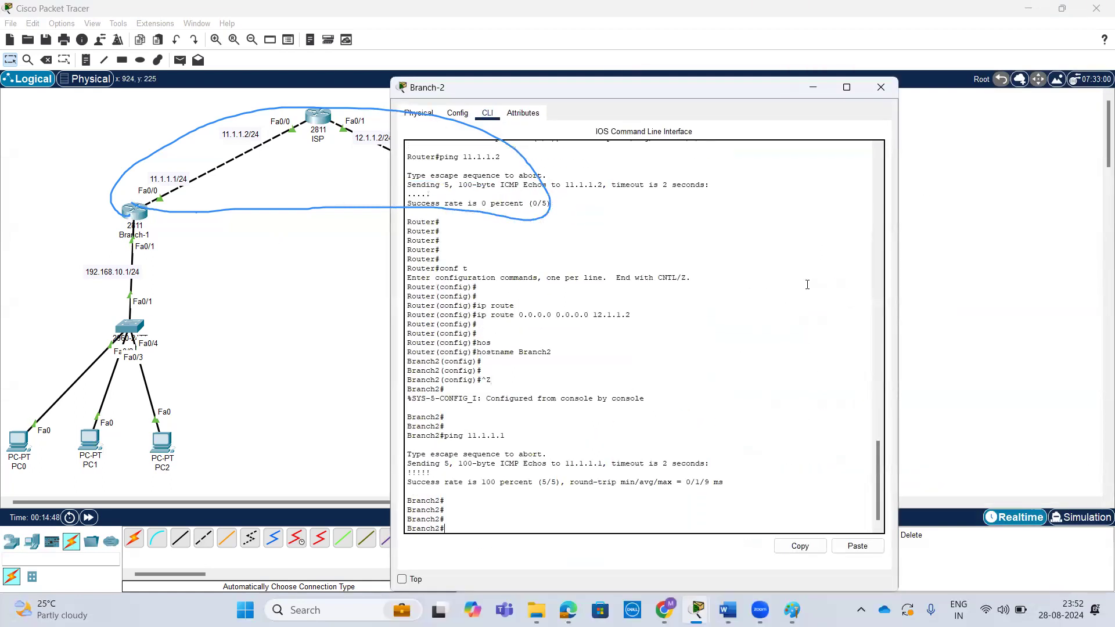
pyautogui.moveTo(659, 96); pyautogui.dragTo(838, 88)
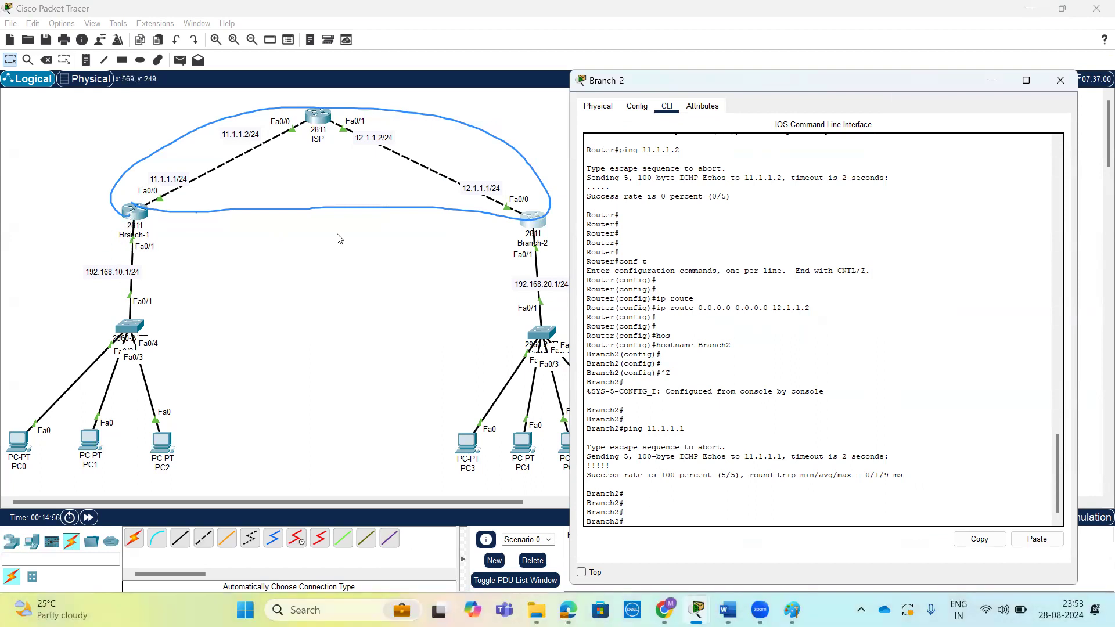
pyautogui.write('ping 192.168.10.1')
pyautogui.press('Return')
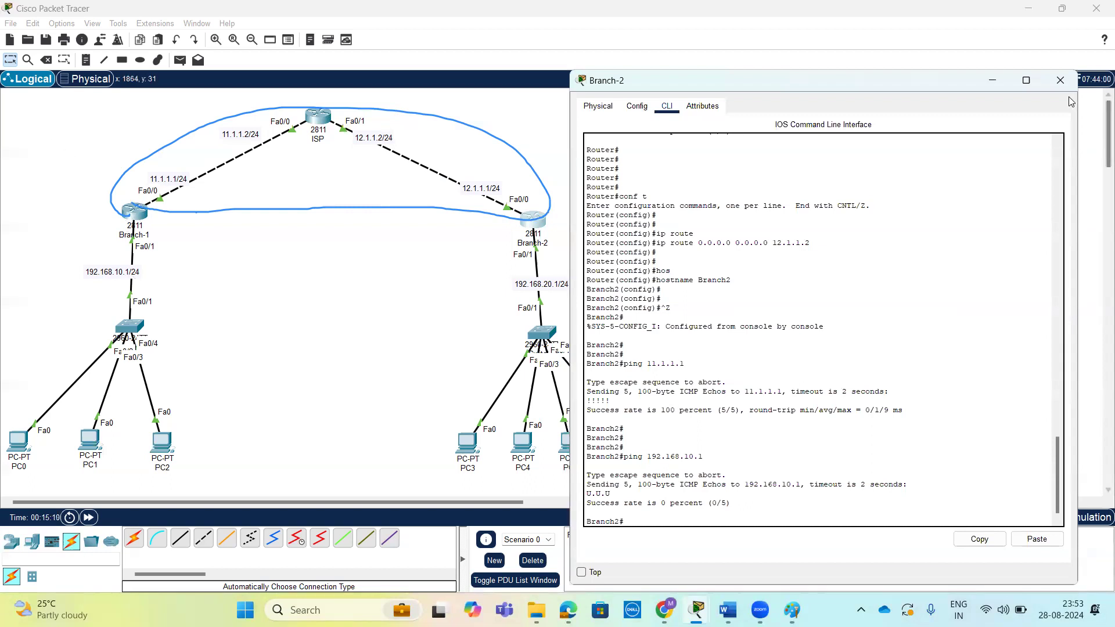
pyautogui.click(1060, 80)
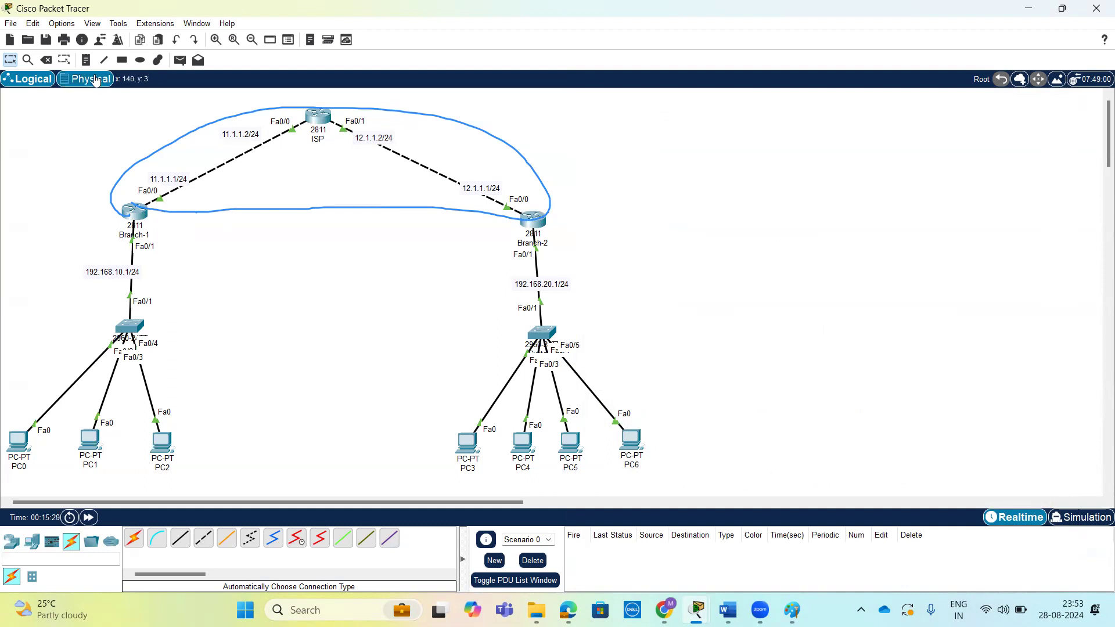
# - Add the tunnel address notes 100.1.1.1/24 beside the Branch-1 router and 100.1.1.2/24 beside the Branch-2 router
pyautogui.click(86, 60)
pyautogui.click(166, 213)
pyautogui.write('100.1.1')
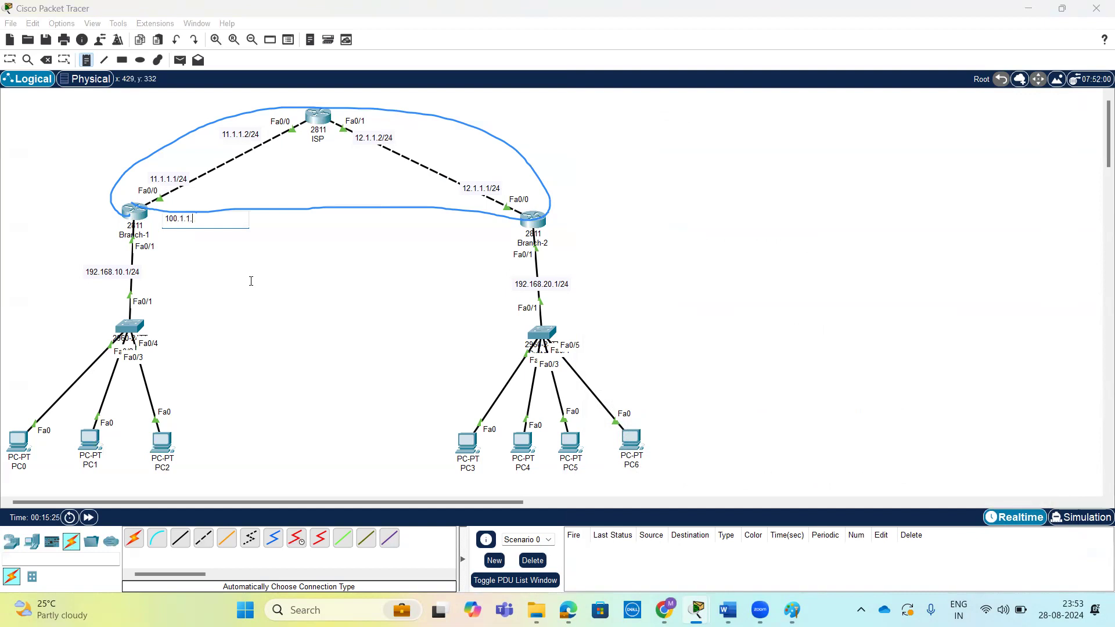
pyautogui.write('.1/24')
pyautogui.click(451, 221)
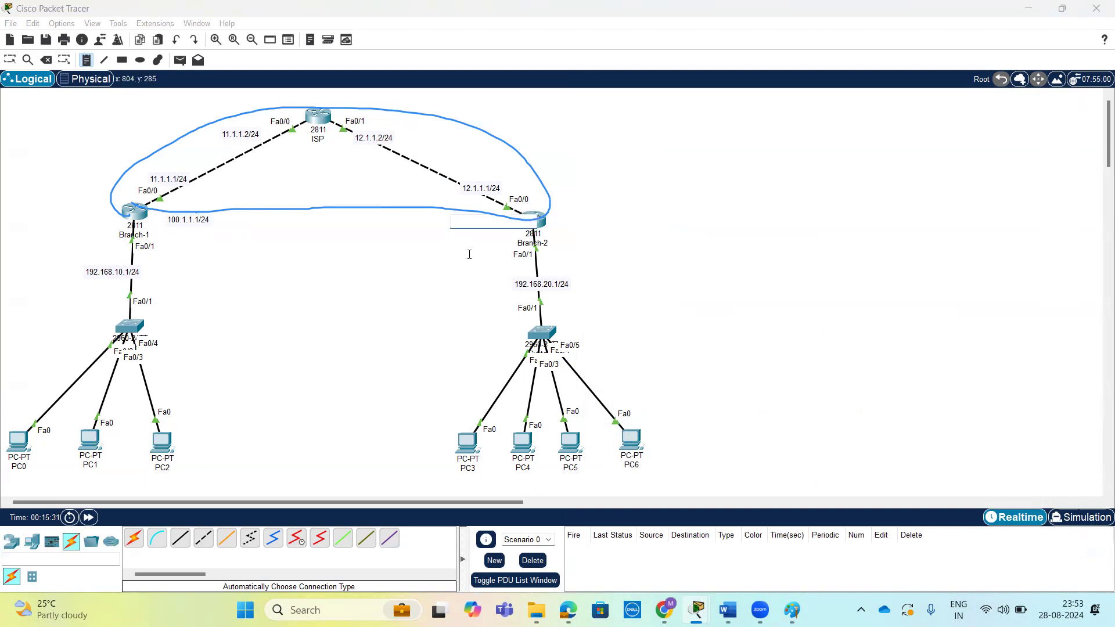
pyautogui.write('100.1.1.2/24')
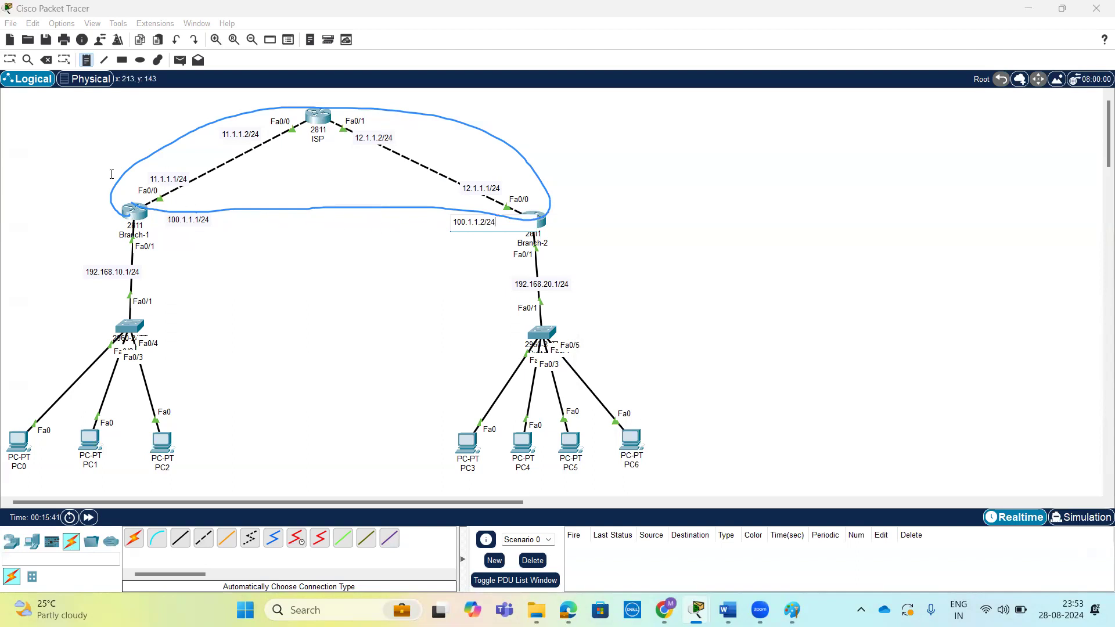
pyautogui.click(47, 119)
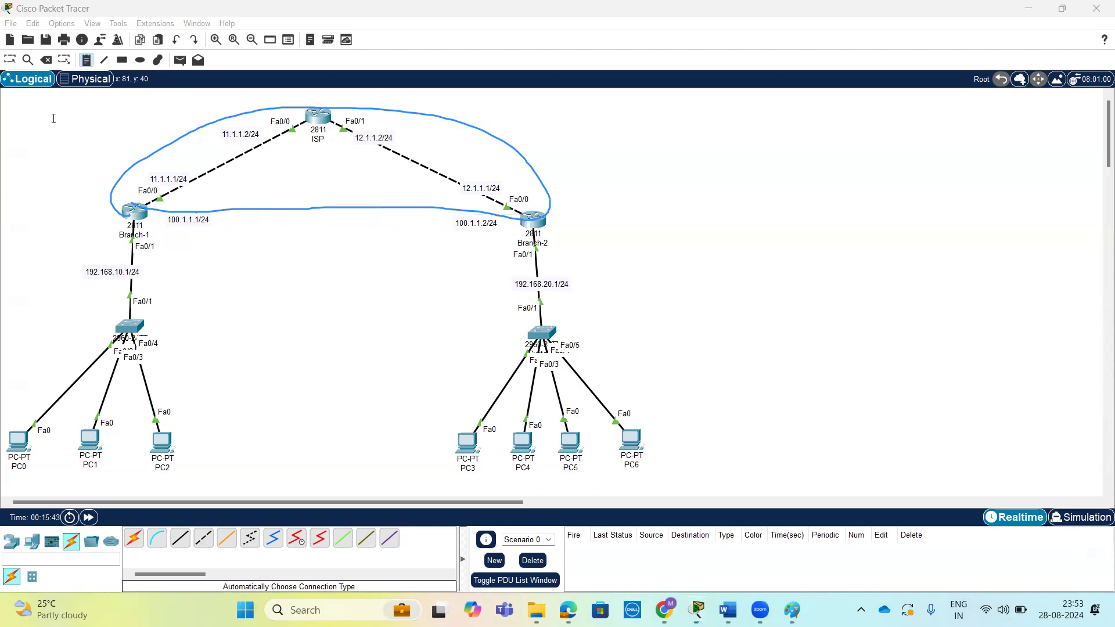
pyautogui.click(10, 61)
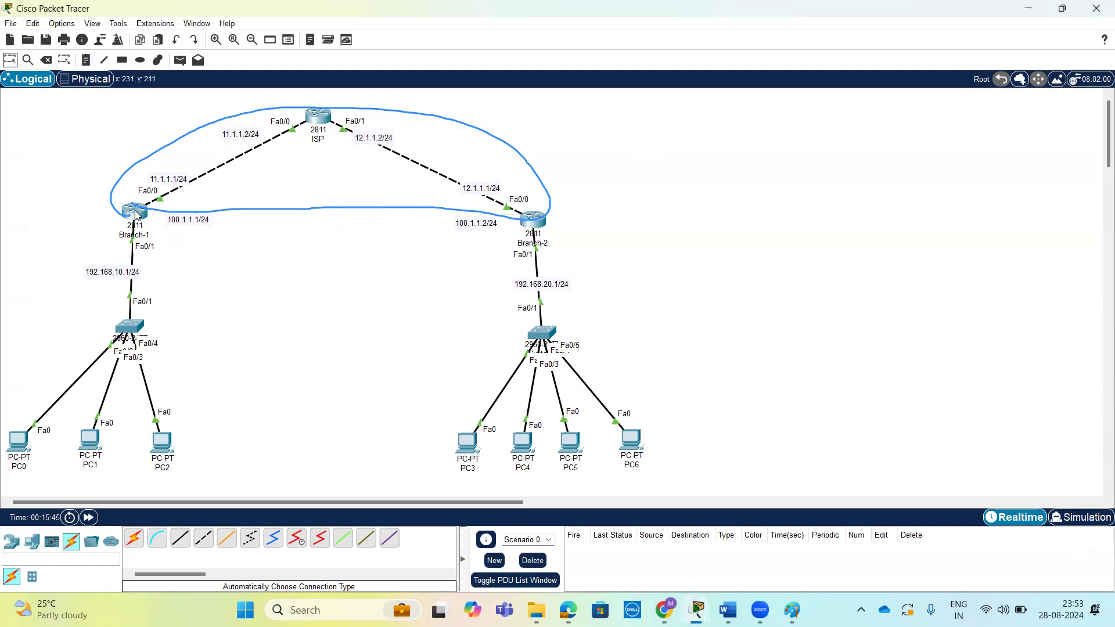
# - Reopen the Branch-1 router's command line and place its window clear of the topology
pyautogui.click(136, 214)
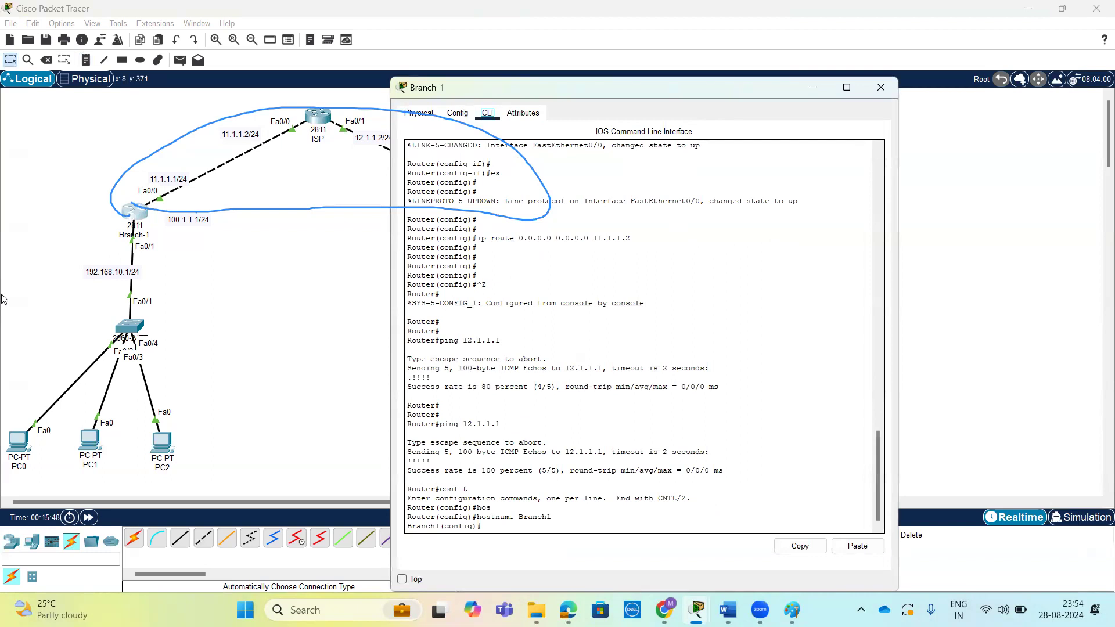
pyautogui.click(77, 385)
pyautogui.click(750, 88)
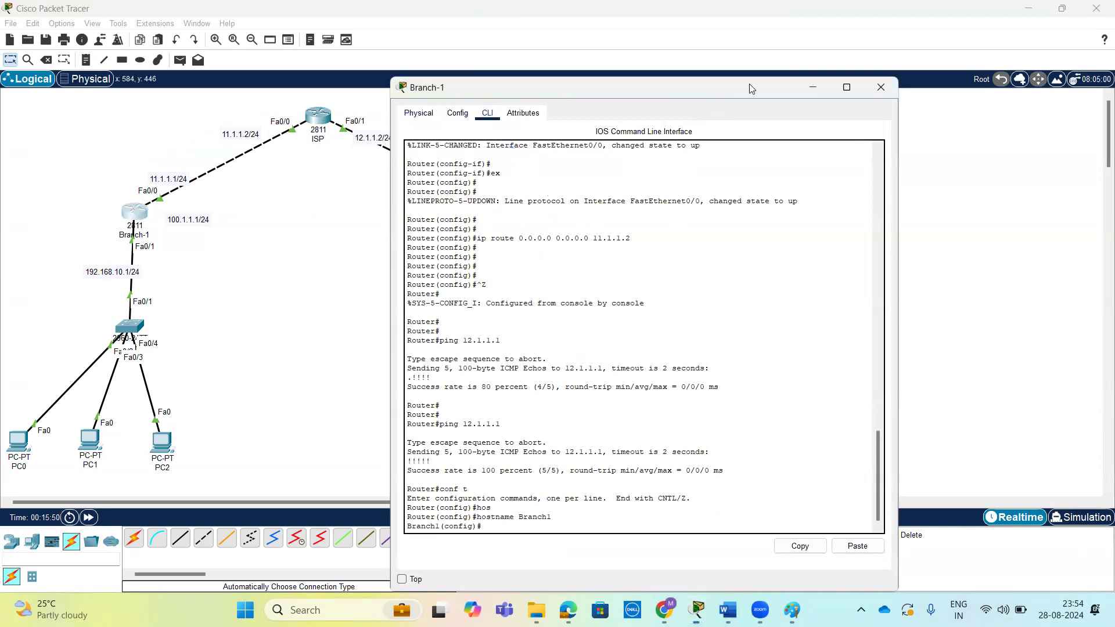
pyautogui.moveTo(749, 88); pyautogui.dragTo(909, 67)
pyautogui.press('Return')
pyautogui.press('Return')
pyautogui.press('Return')
pyautogui.press('Return')
pyautogui.press('Return')
pyautogui.press('Return')
pyautogui.press('Return')
pyautogui.press('Return')
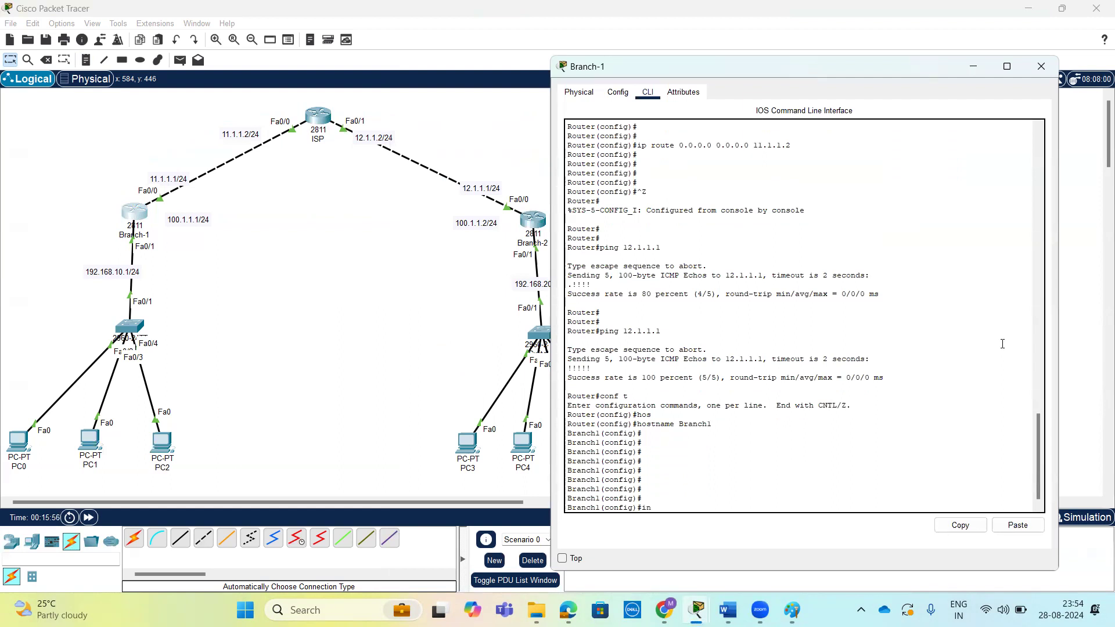
# - Create tunnel interface 100 on the Branch-1 router
pyautogui.write('int')
pyautogui.press('Tab')
pyautogui.write('tu')
pyautogui.press('Tab')
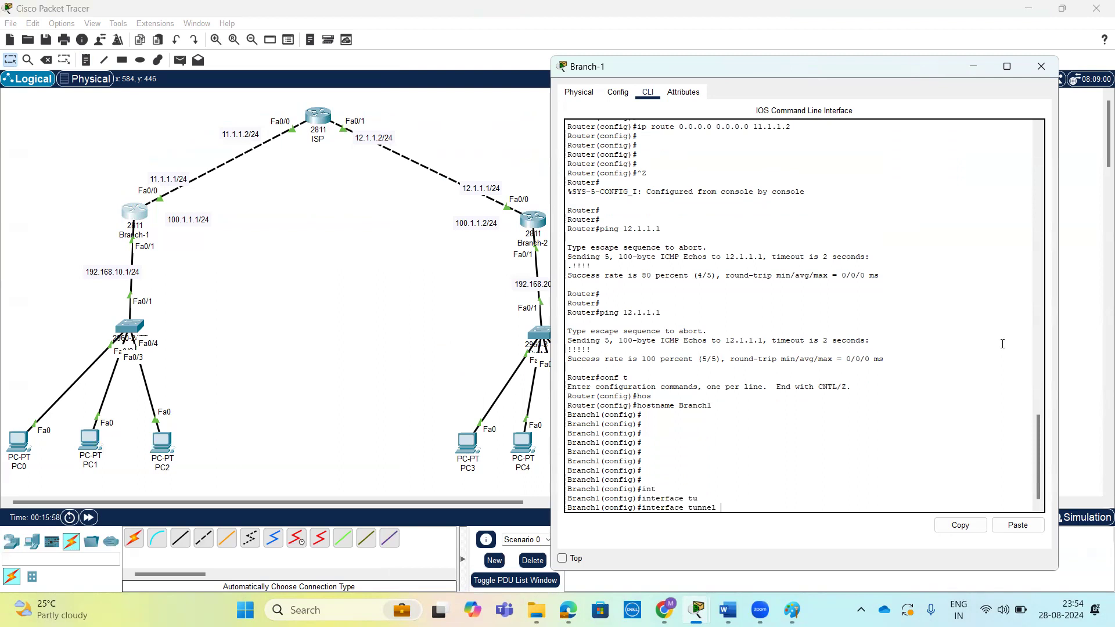
pyautogui.write('100 ?')
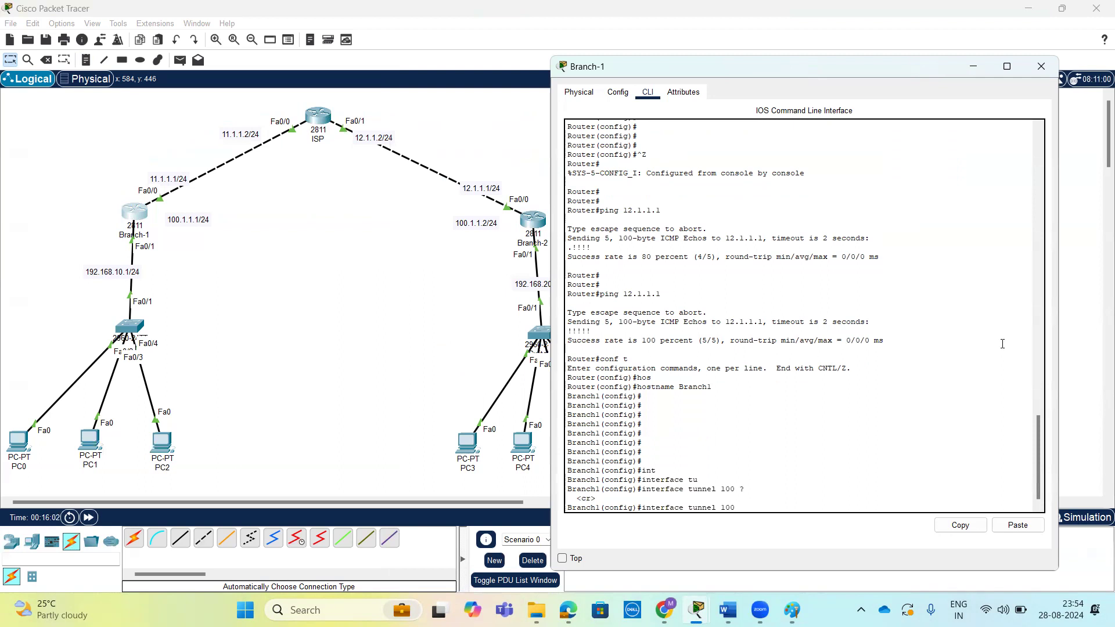
pyautogui.press('Return')
pyautogui.press('Return')
pyautogui.press('Return')
pyautogui.press('Return')
pyautogui.press('Return')
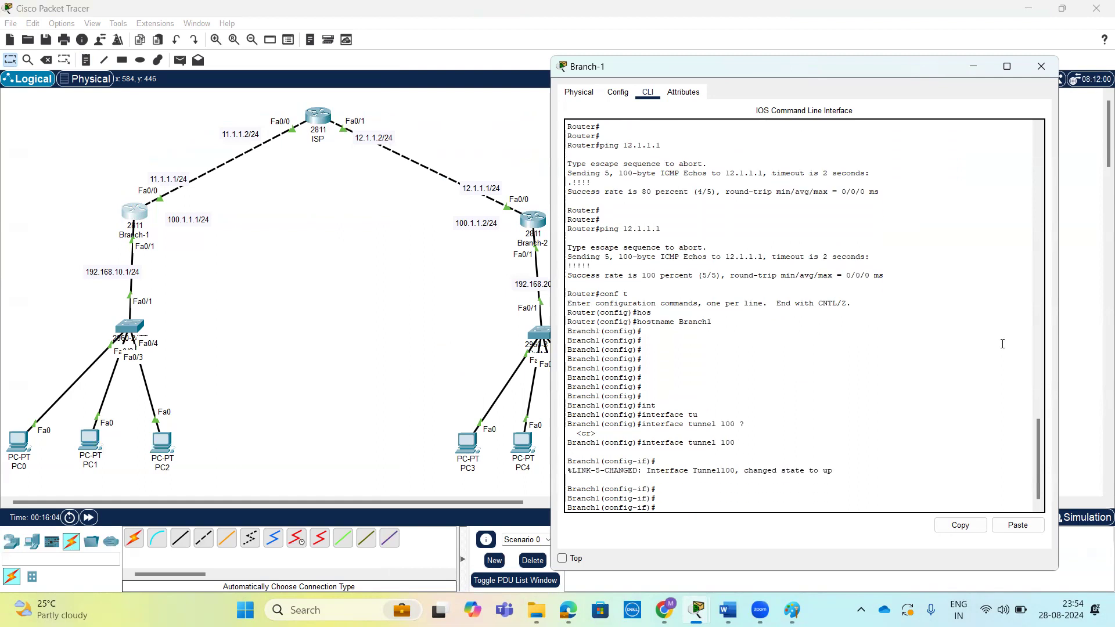
pyautogui.moveTo(832, 462); pyautogui.dragTo(566, 462)
pyautogui.click(825, 489)
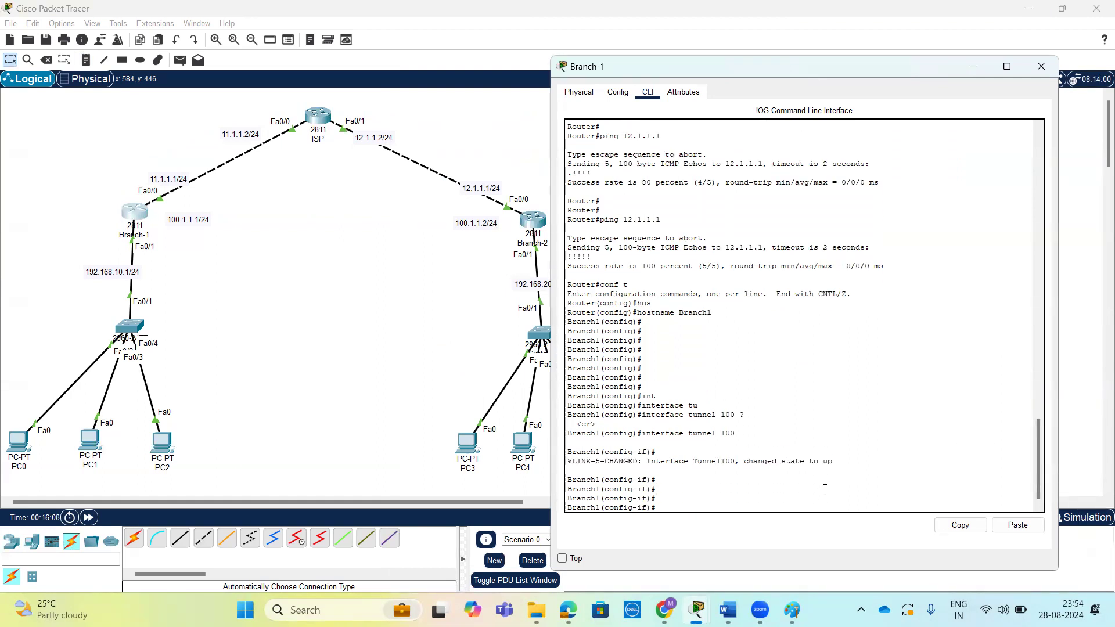
# - Display Branch-1's brief IP interface summary and examine the tunnel interface's entry
pyautogui.press('Return')
pyautogui.press('Return')
pyautogui.write('do sh ')
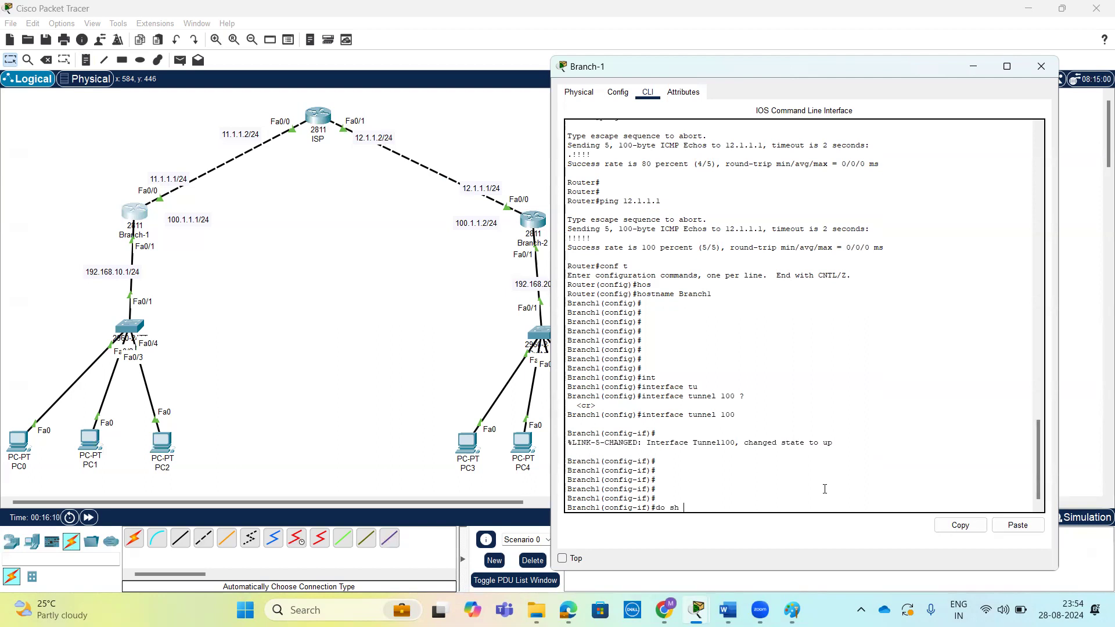
pyautogui.write('ip int br')
pyautogui.press('Return')
pyautogui.press('Return')
pyautogui.press('Return')
pyautogui.press('Return')
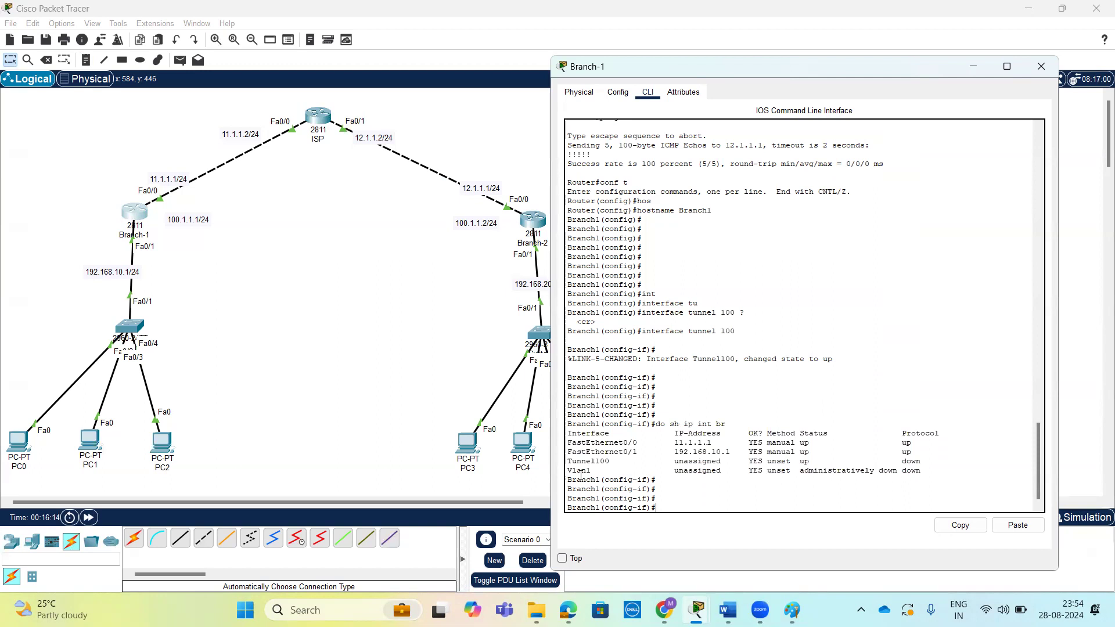
pyautogui.moveTo(567, 461); pyautogui.dragTo(923, 462)
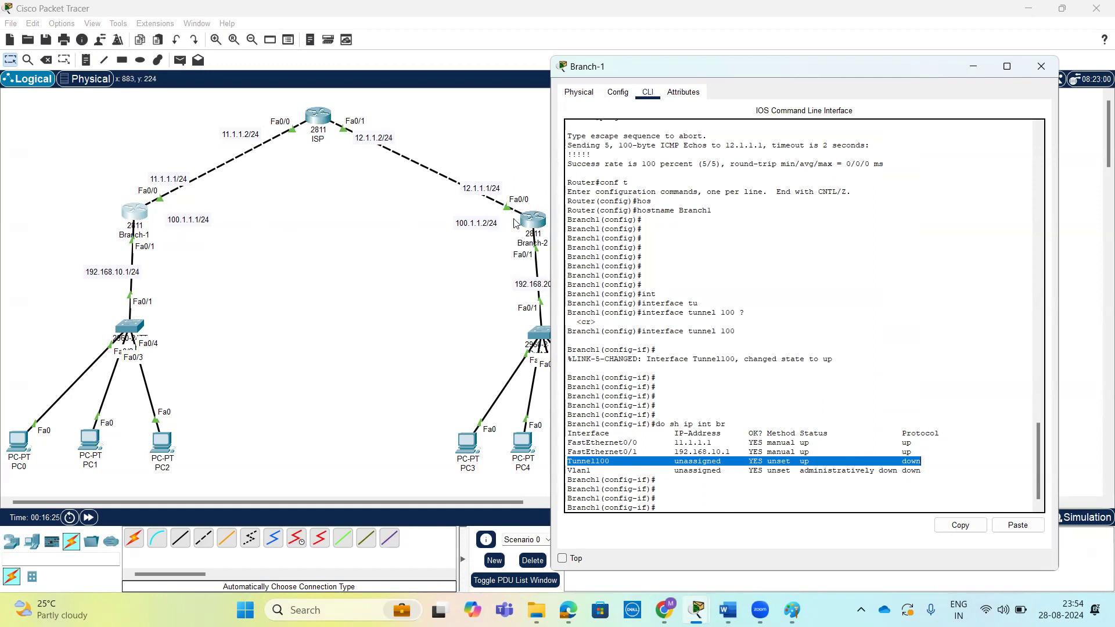
pyautogui.click(735, 489)
pyautogui.press('Return')
pyautogui.press('Return')
pyautogui.press('Return')
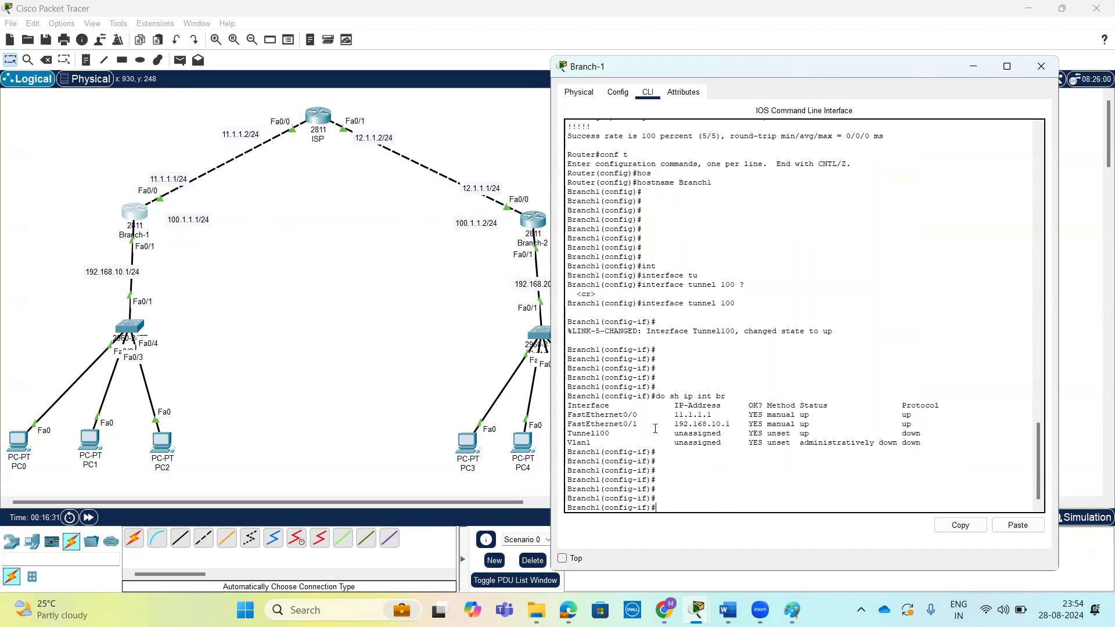
# - Assign IP address 100.1.1.1 with mask 255.255.255.0 to Branch-1's tunnel interface
pyautogui.moveTo(673, 433); pyautogui.dragTo(726, 435)
pyautogui.click(735, 462)
pyautogui.press('Return')
pyautogui.press('Return')
pyautogui.write('ip add')
pyautogui.press('Tab')
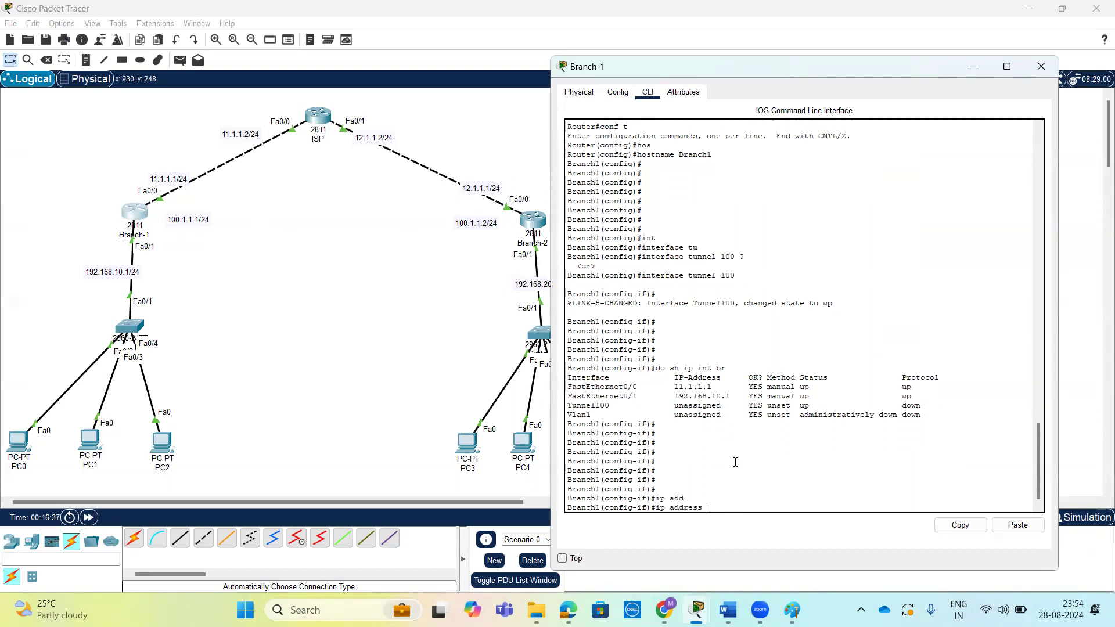
pyautogui.write('100.1.1.1 ?')
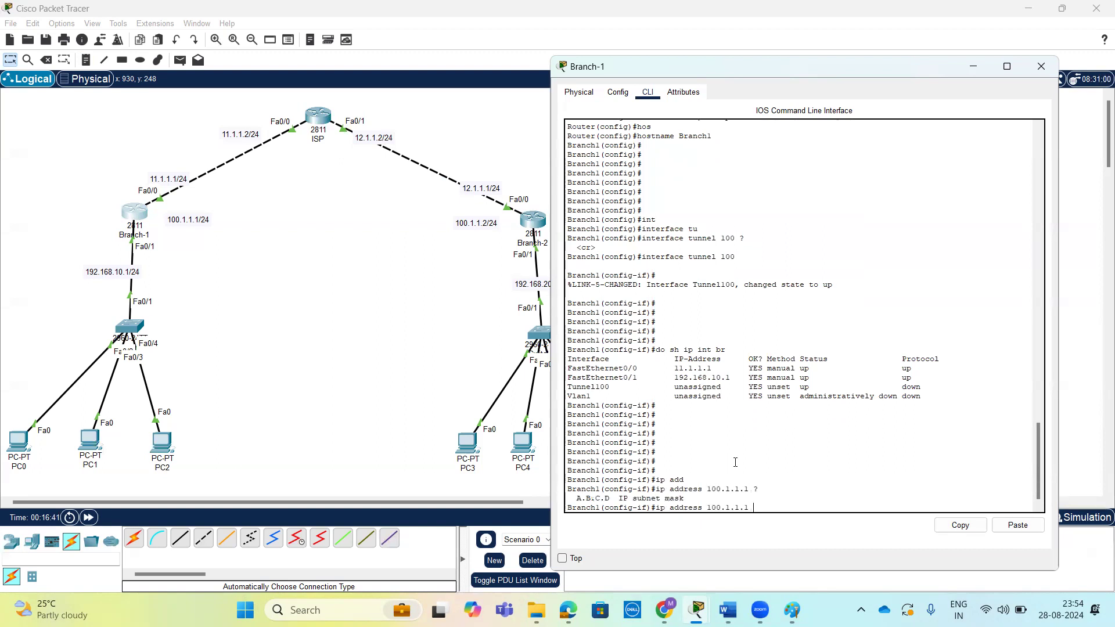
pyautogui.write('255.255.255.0')
pyautogui.press('Return')
pyautogui.press('Return')
pyautogui.press('Return')
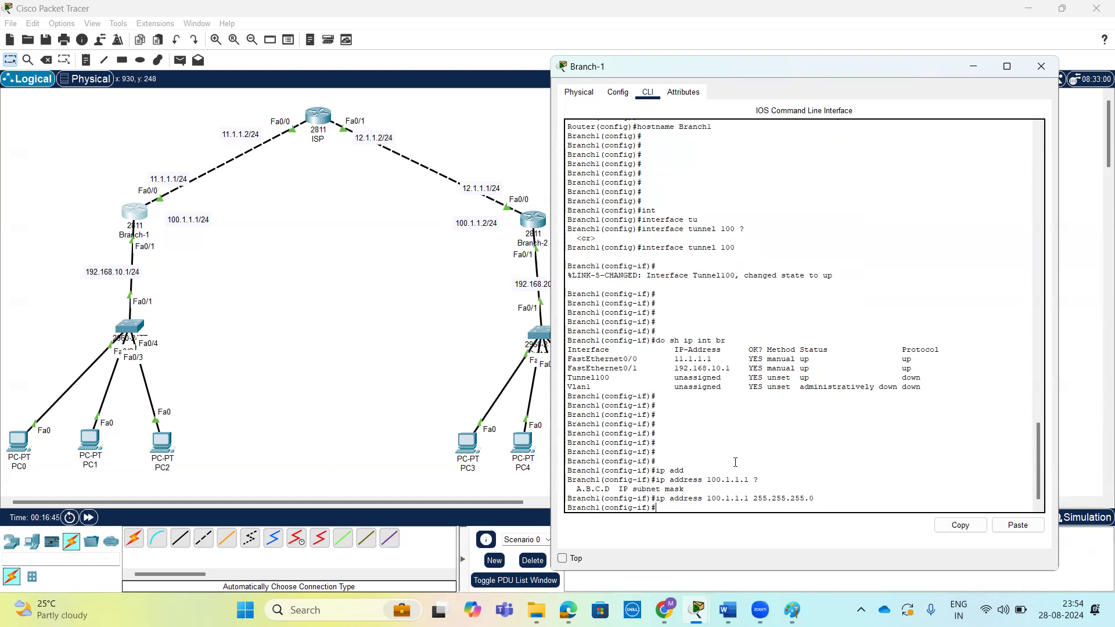
# - Enable Branch-1's tunnel interface with no shutdown
pyautogui.write('no sh')
pyautogui.press('Tab')
pyautogui.press('Return')
pyautogui.doubleClick(806, 341)
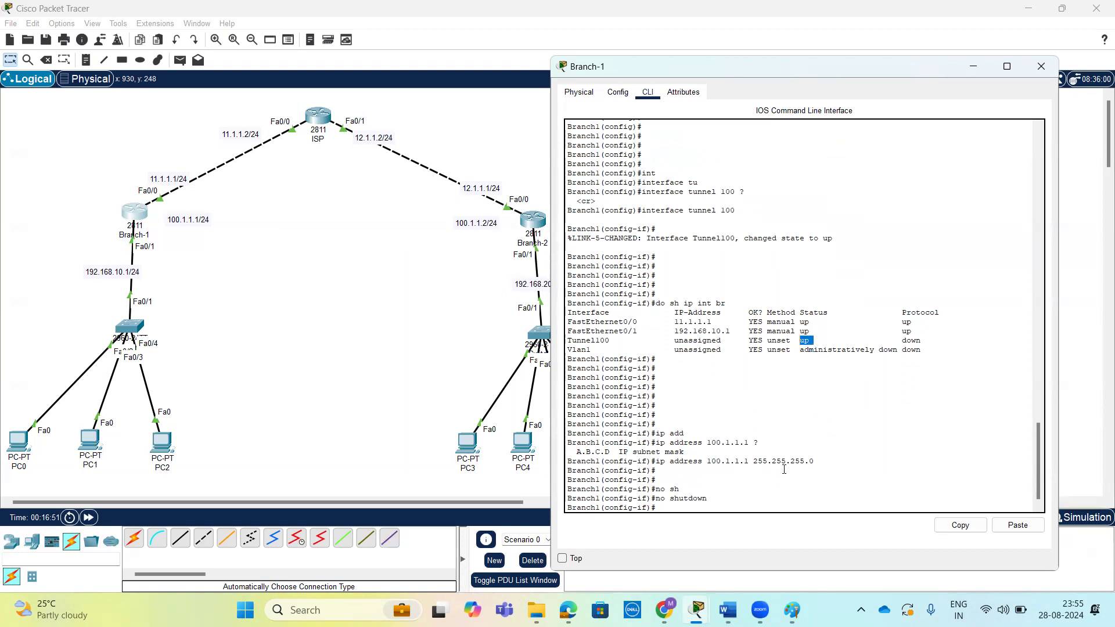
pyautogui.moveTo(834, 238); pyautogui.dragTo(566, 238)
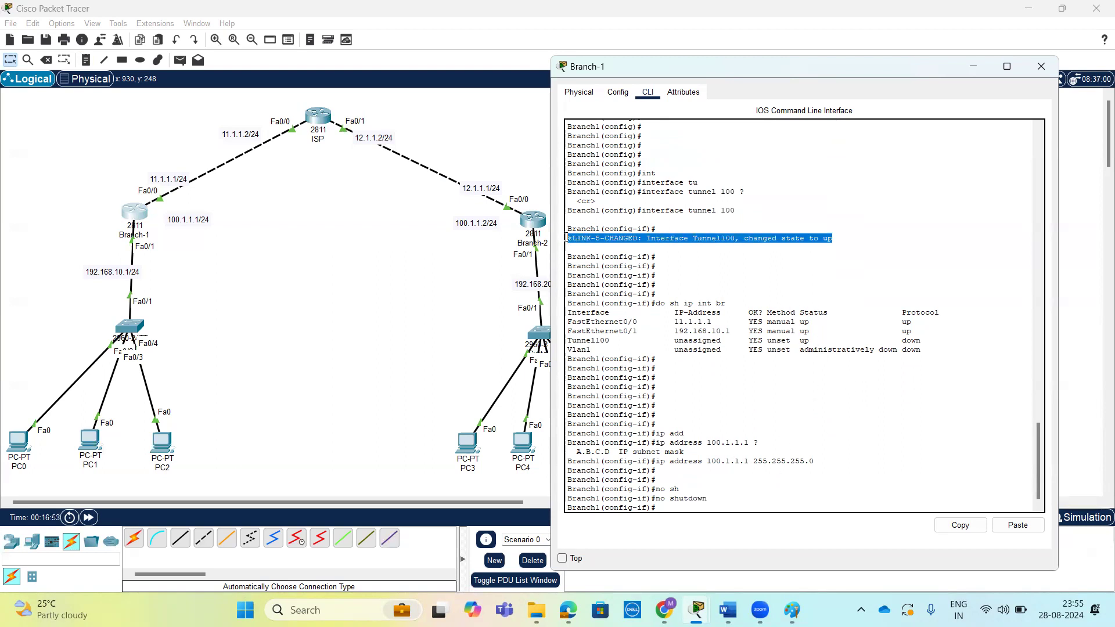
pyautogui.click(781, 272)
pyautogui.press('Return')
pyautogui.press('Return')
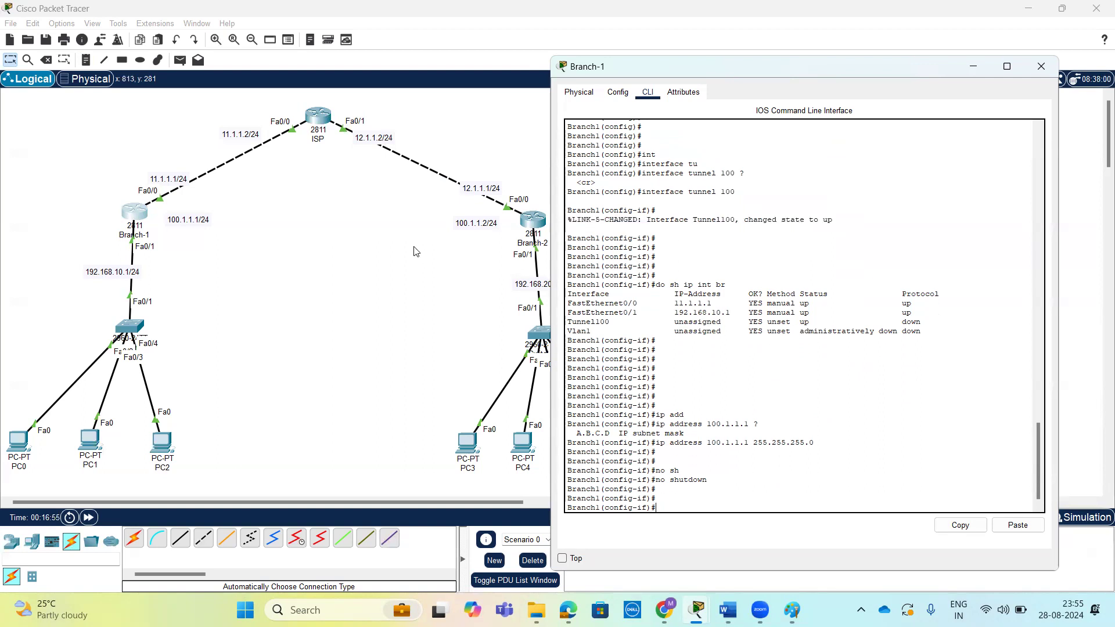
# - Open the Branch-2 router's command line and enter global configuration mode
pyautogui.click(518, 219)
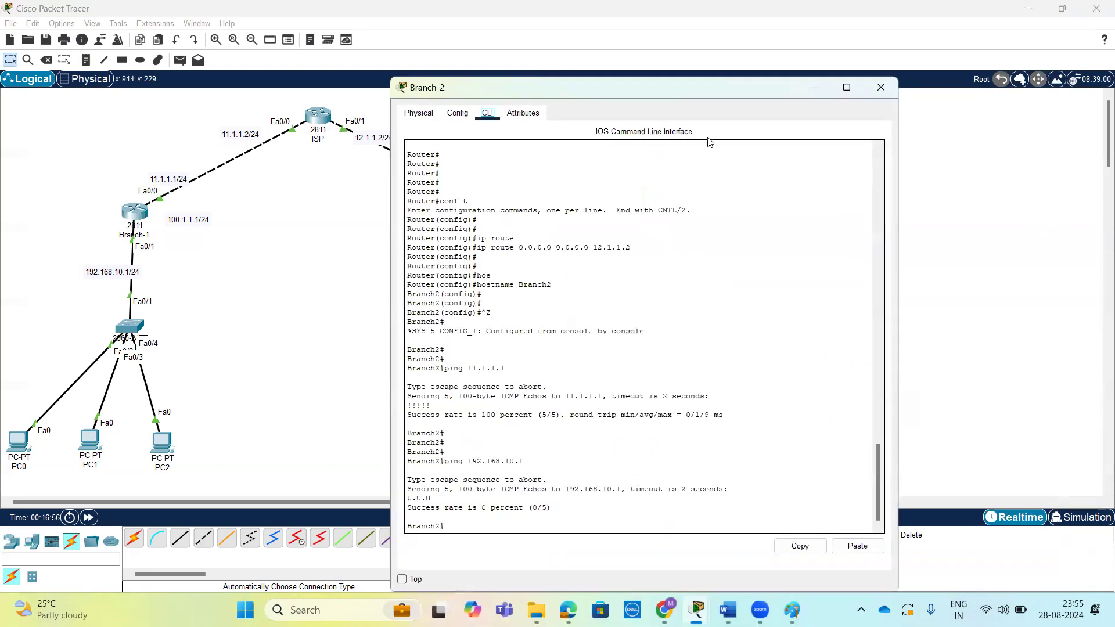
pyautogui.moveTo(717, 94); pyautogui.dragTo(901, 76)
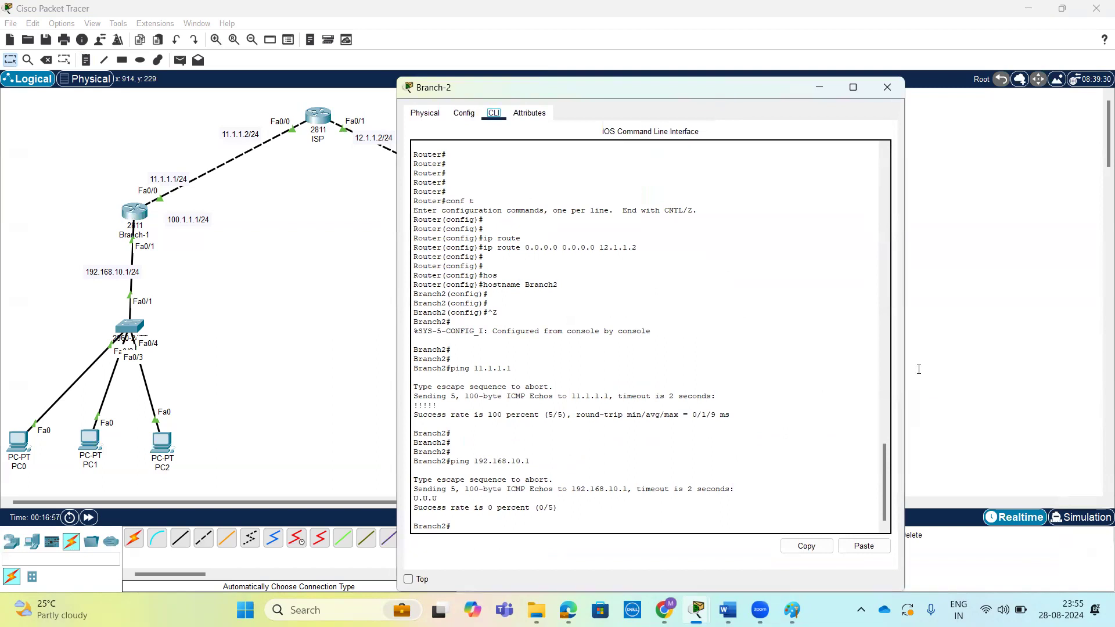
pyautogui.click(919, 370)
pyautogui.press('Return')
pyautogui.press('Return')
pyautogui.press('Return')
pyautogui.write('conf t')
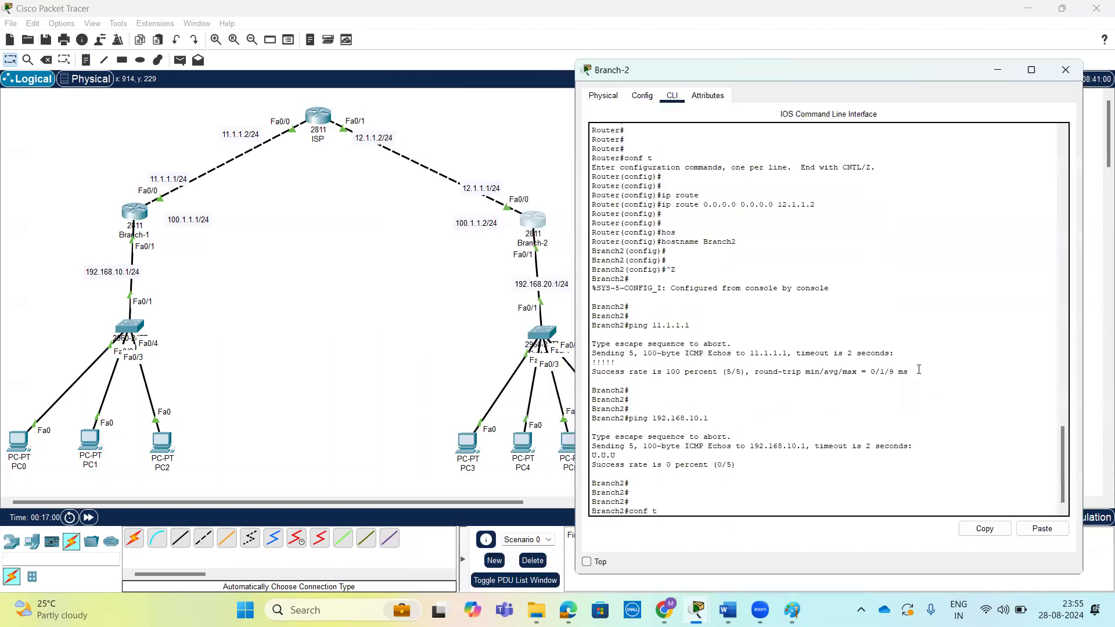
pyautogui.press('Return')
# - Create tunnel interface 100 on the Branch-2 router
pyautogui.write('in')
pyautogui.press('Tab')
pyautogui.write('t')
pyautogui.press('Tab')
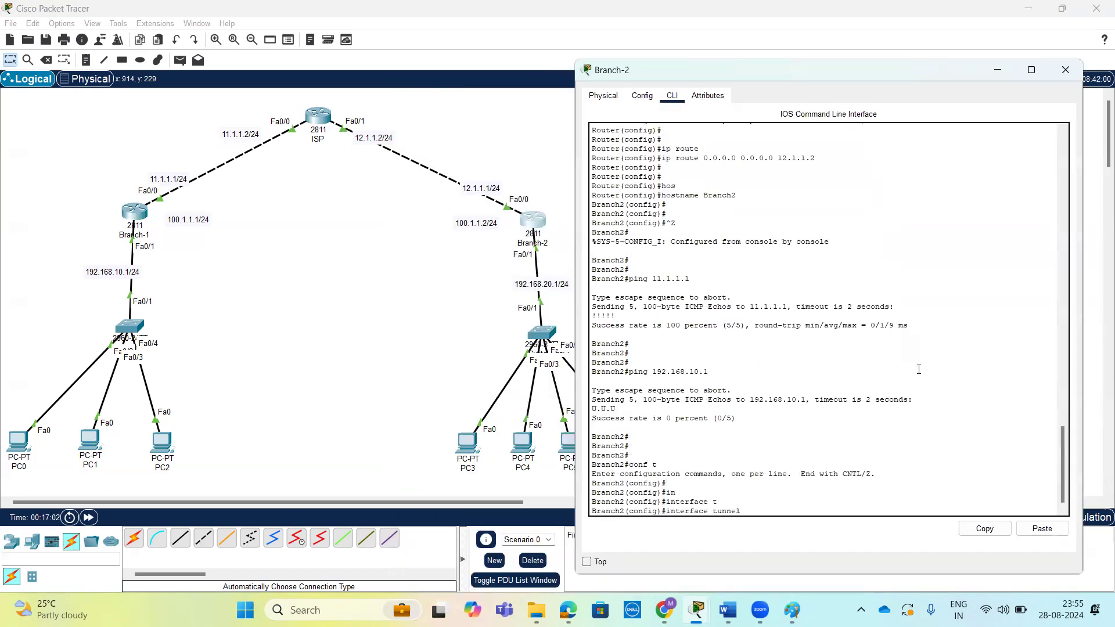
pyautogui.write('100')
pyautogui.press('Return')
pyautogui.press('Return')
pyautogui.press('Return')
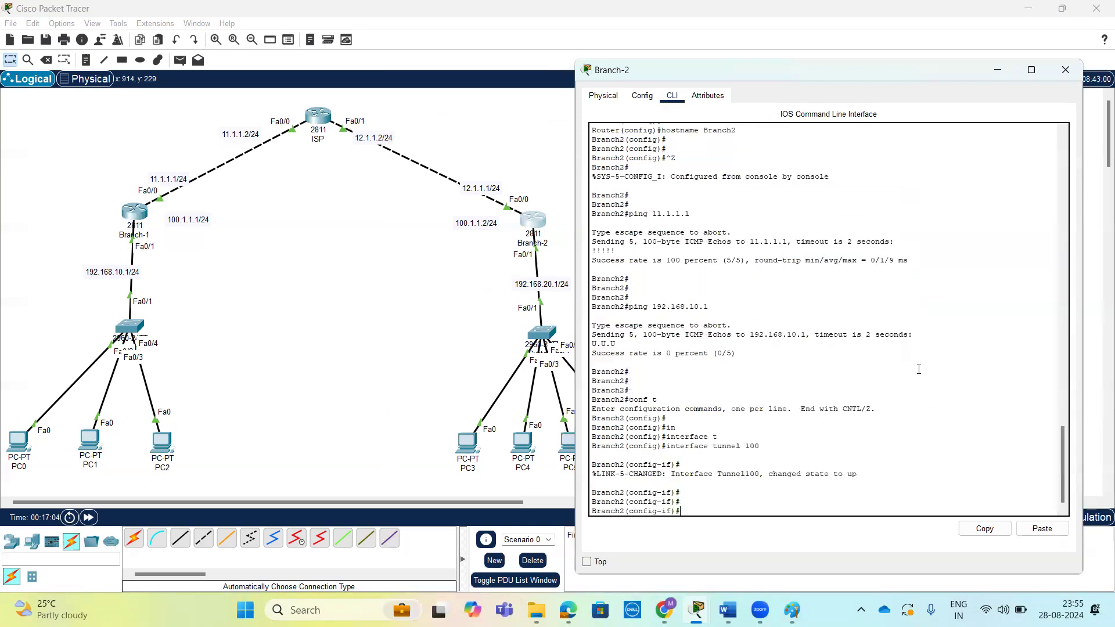
# - Assign IP address 100.1.1.2 with mask 255.255.255.0 to Branch-2's tunnel interface and exit interface configuration
pyautogui.write('ip add')
pyautogui.press('Tab')
pyautogui.write('100.1.')
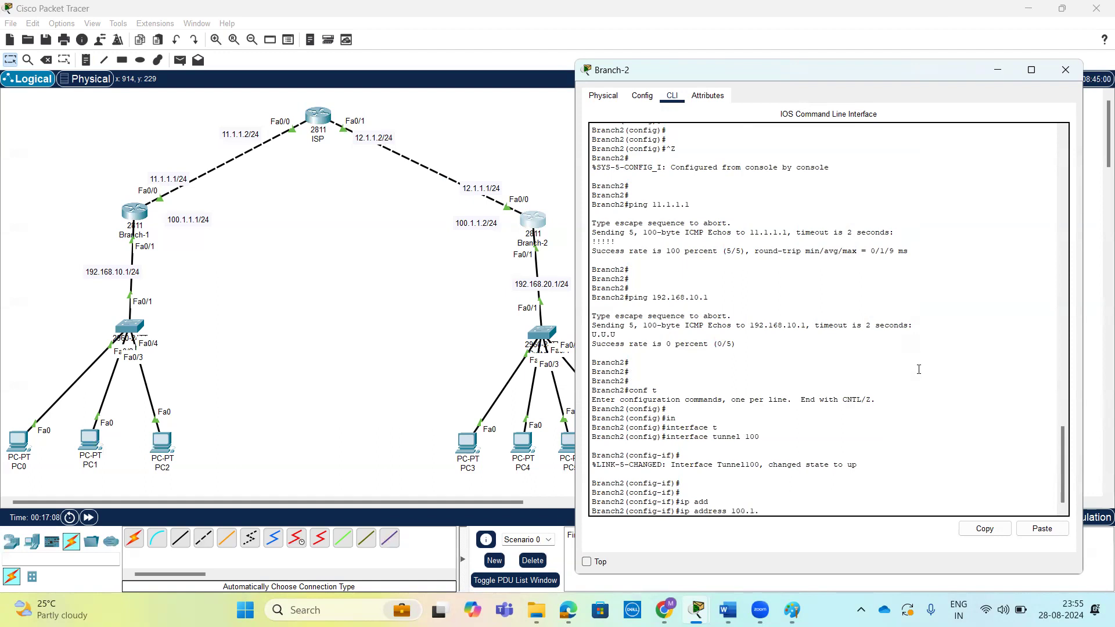
pyautogui.write('1.2 255.255.255.0')
pyautogui.press('Return')
pyautogui.press('Return')
pyautogui.press('Return')
pyautogui.write('ex')
pyautogui.press('Return')
pyautogui.press('Return')
pyautogui.press('Return')
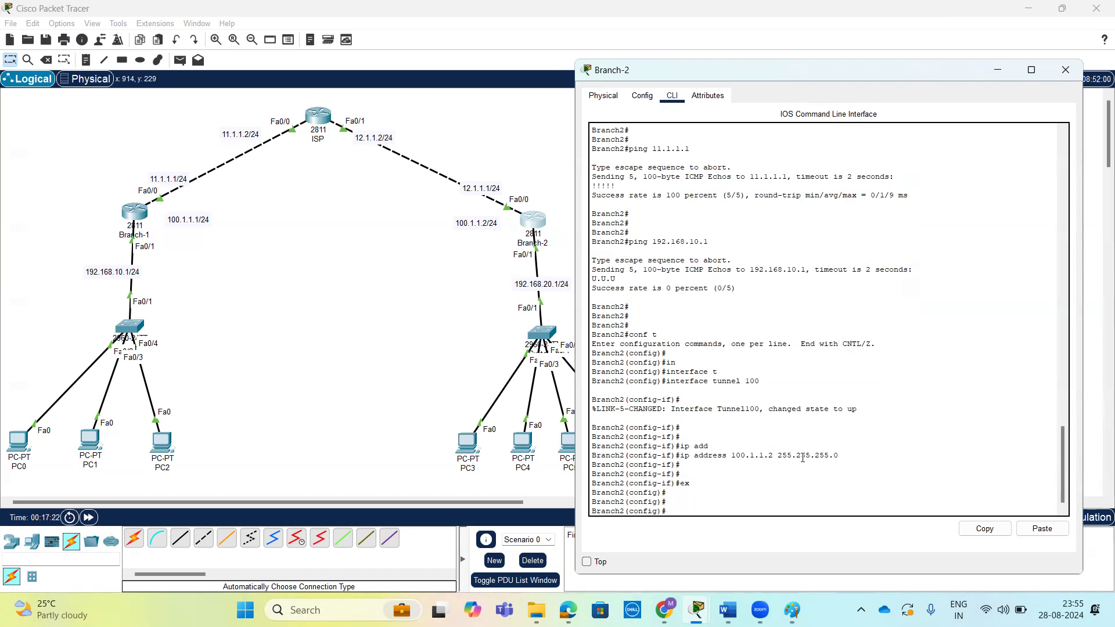
pyautogui.tripleClick(842, 454)
# - Return to Branch-1's command line and recheck its brief IP interface summary for the tunnel's address and protocol state
pyautogui.click(140, 214)
pyautogui.scroll(-2, 855, 414)
pyautogui.press('Up')
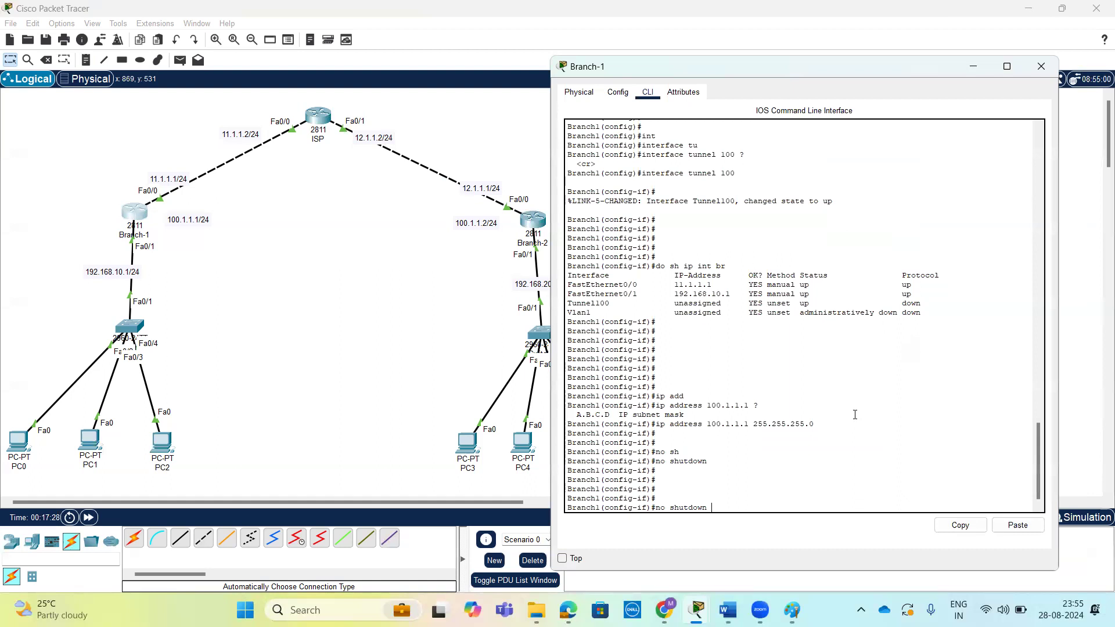
pyautogui.press('Up')
pyautogui.press('Up')
pyautogui.press('Up')
pyautogui.press('Return')
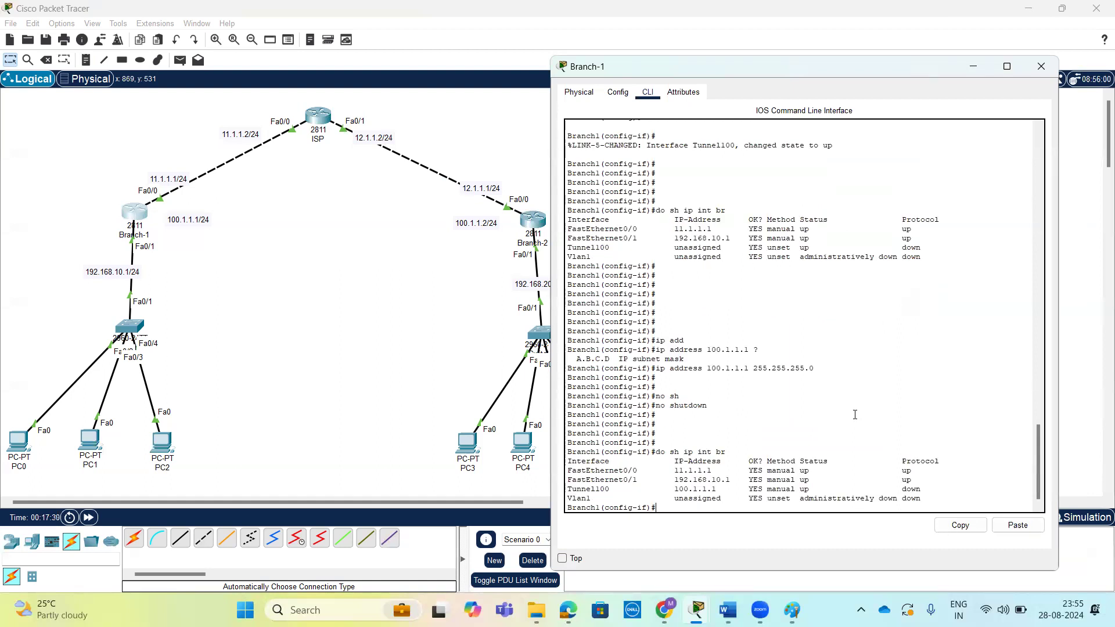
pyautogui.moveTo(675, 491); pyautogui.dragTo(720, 499)
pyautogui.moveTo(923, 489); pyautogui.dragTo(901, 491)
pyautogui.click(176, 193)
pyautogui.moveTo(143, 207)
pyautogui.mouseDown()
pyautogui.moveTo(307, 181)
pyautogui.moveTo(482, 194)
pyautogui.moveTo(519, 210)
pyautogui.moveTo(141, 207)
pyautogui.mouseUp()
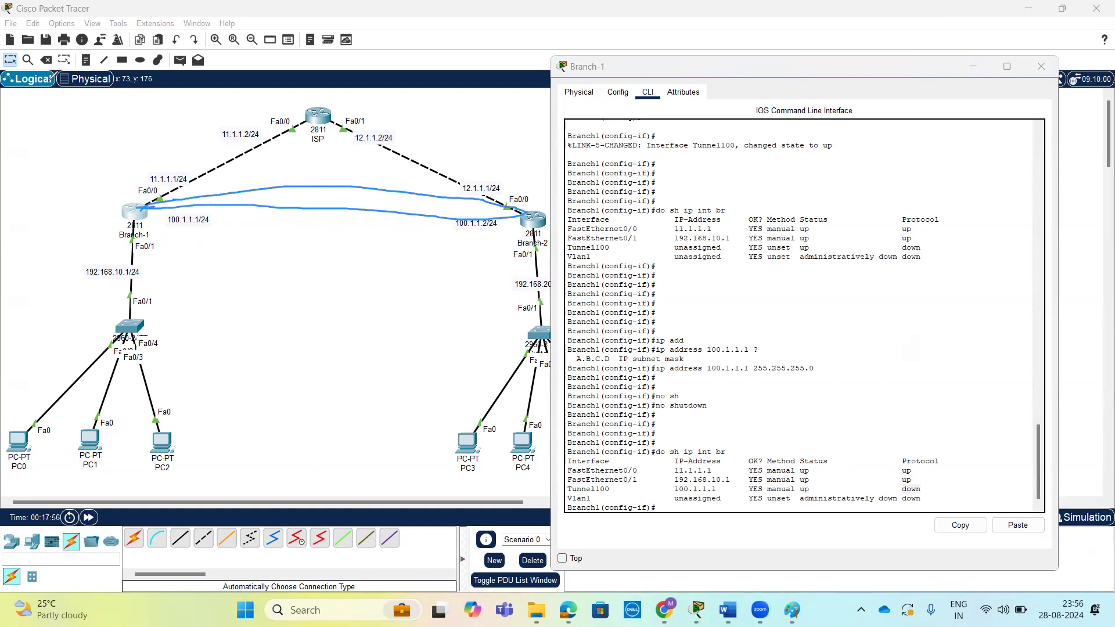
pyautogui.click(871, 380)
pyautogui.press('Return')
pyautogui.press('Return')
pyautogui.press('Return')
pyautogui.press('Return')
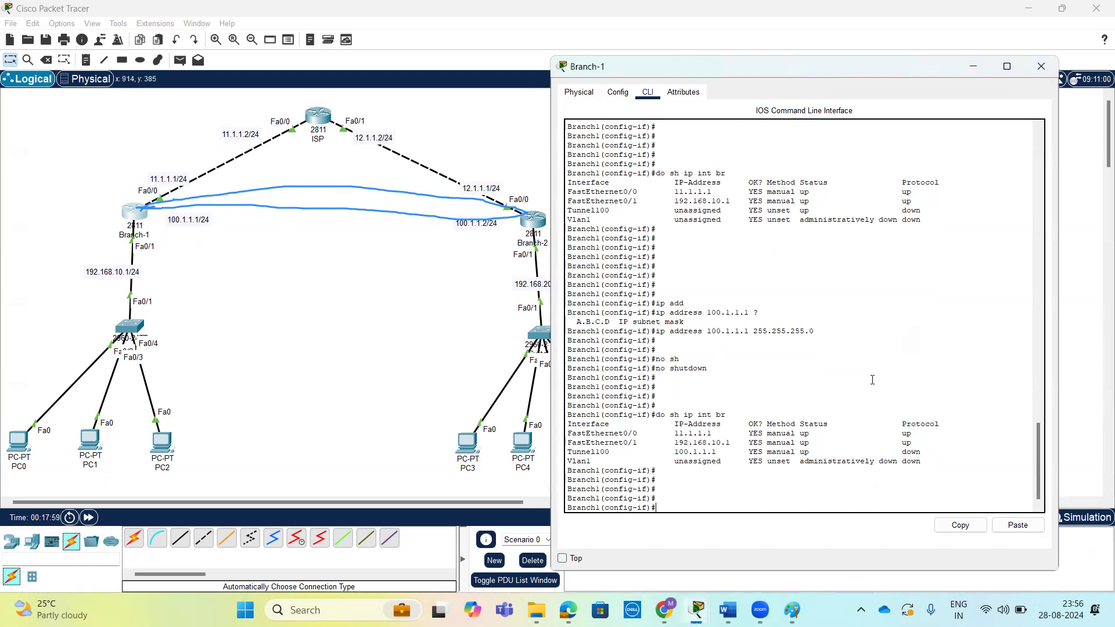
pyautogui.write('int')
pyautogui.press('Tab')
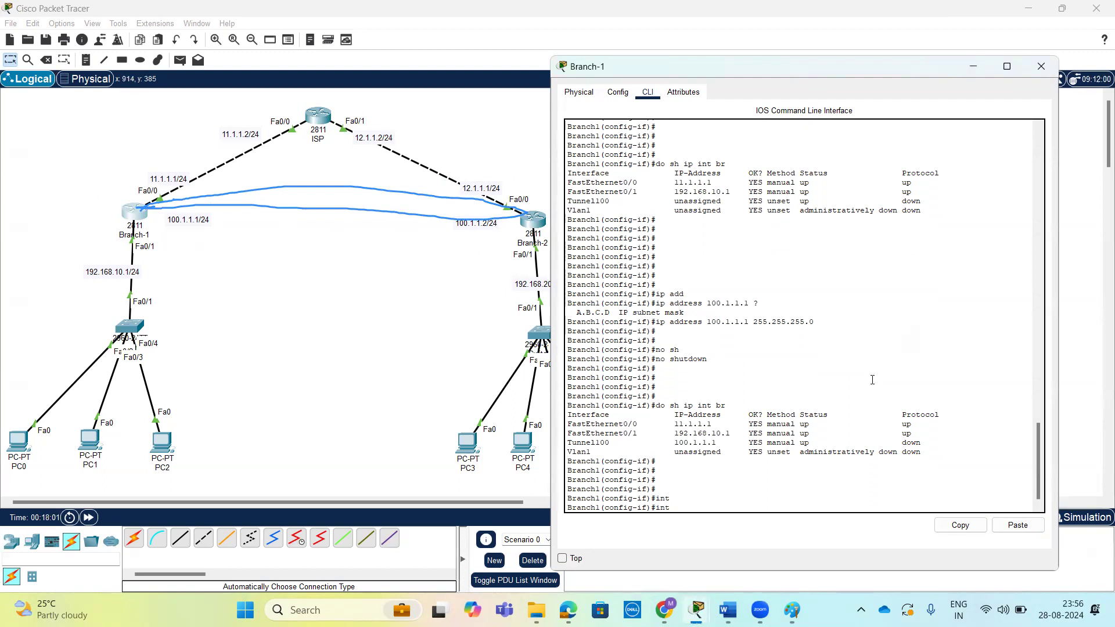
pyautogui.press('BackSpace')
pyautogui.press('BackSpace')
pyautogui.press('BackSpace')
pyautogui.press('Return')
pyautogui.press('Return')
pyautogui.press('Return')
pyautogui.press('Return')
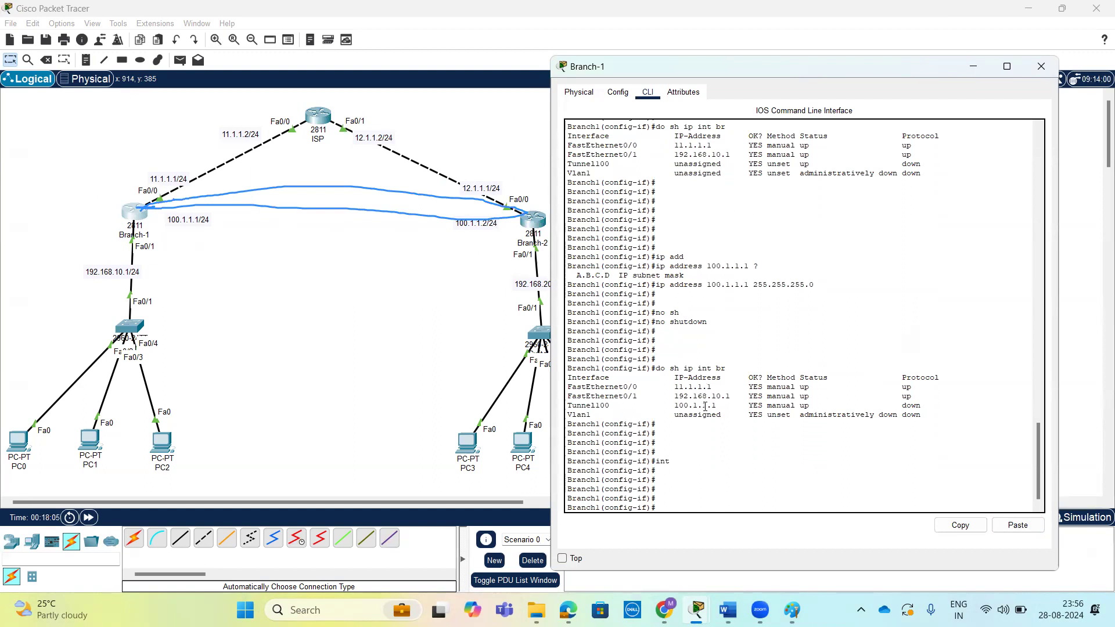
pyautogui.press('Return')
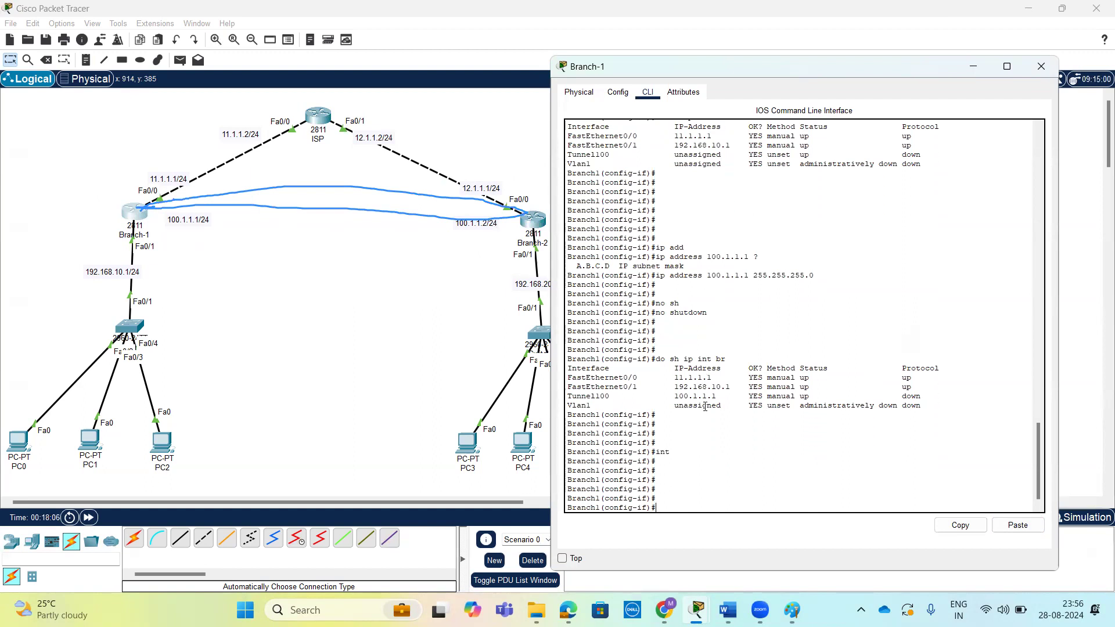
# - Start the tunnel source command on Branch-1's tunnel interface and list the source types it accepts
pyautogui.write('tun')
pyautogui.press('Tab')
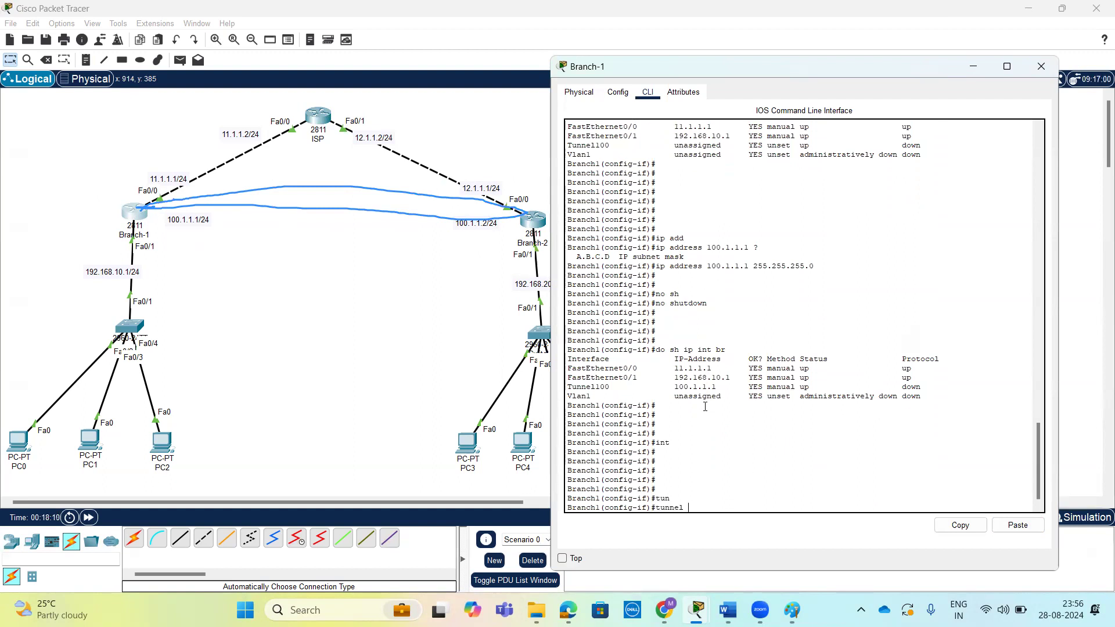
pyautogui.write('?')
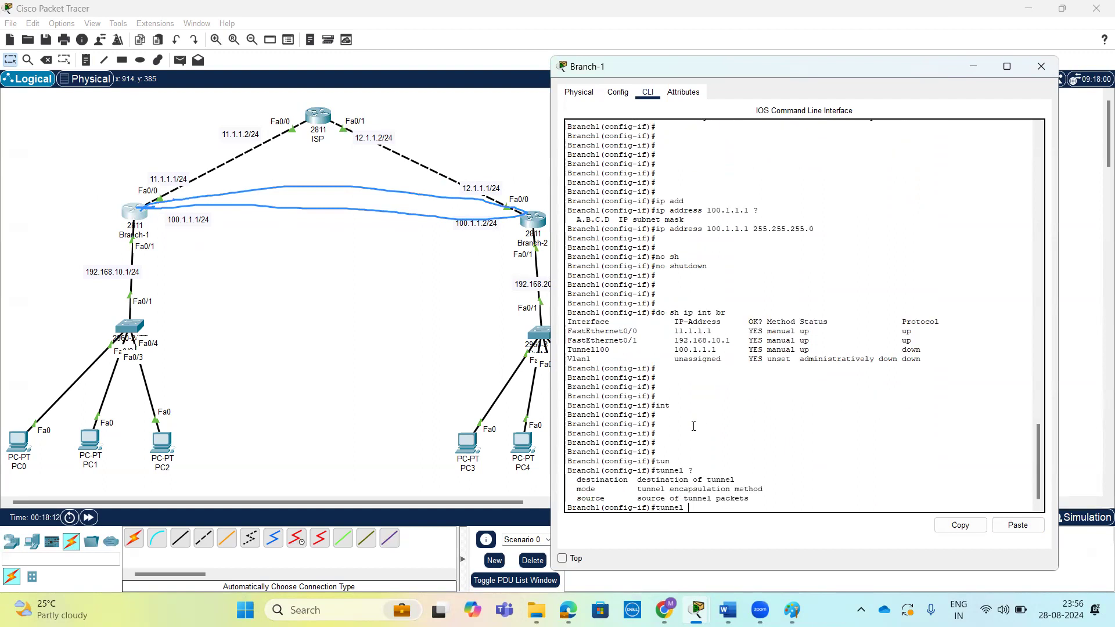
pyautogui.moveTo(576, 498); pyautogui.dragTo(631, 503)
pyautogui.click(694, 505)
pyautogui.write('so')
pyautogui.press('Tab')
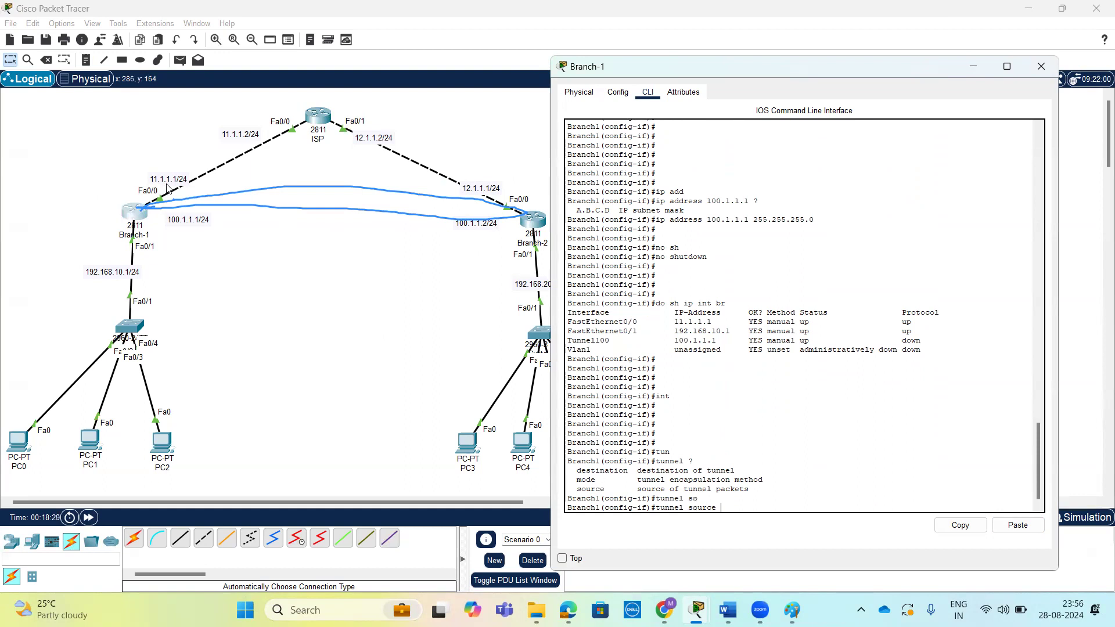
pyautogui.write('?')
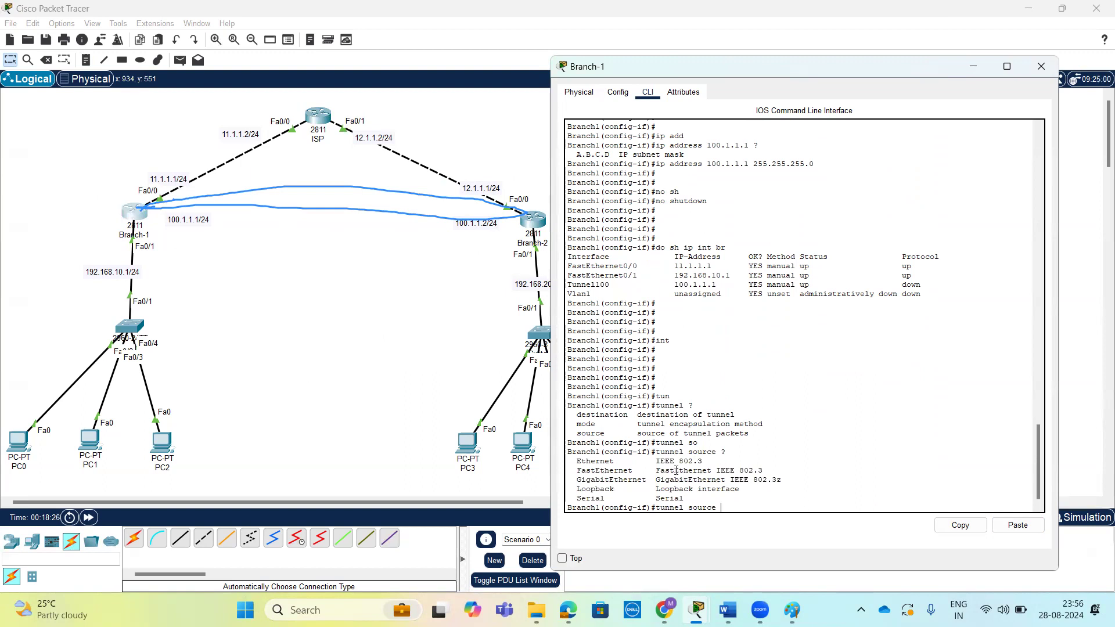
pyautogui.write('100.')
pyautogui.press('BackSpace')
pyautogui.write('.1.1.1')
pyautogui.moveTo(758, 508); pyautogui.dragTo(723, 507)
pyautogui.click(790, 499)
pyautogui.press('Tab')
pyautogui.press('Tab')
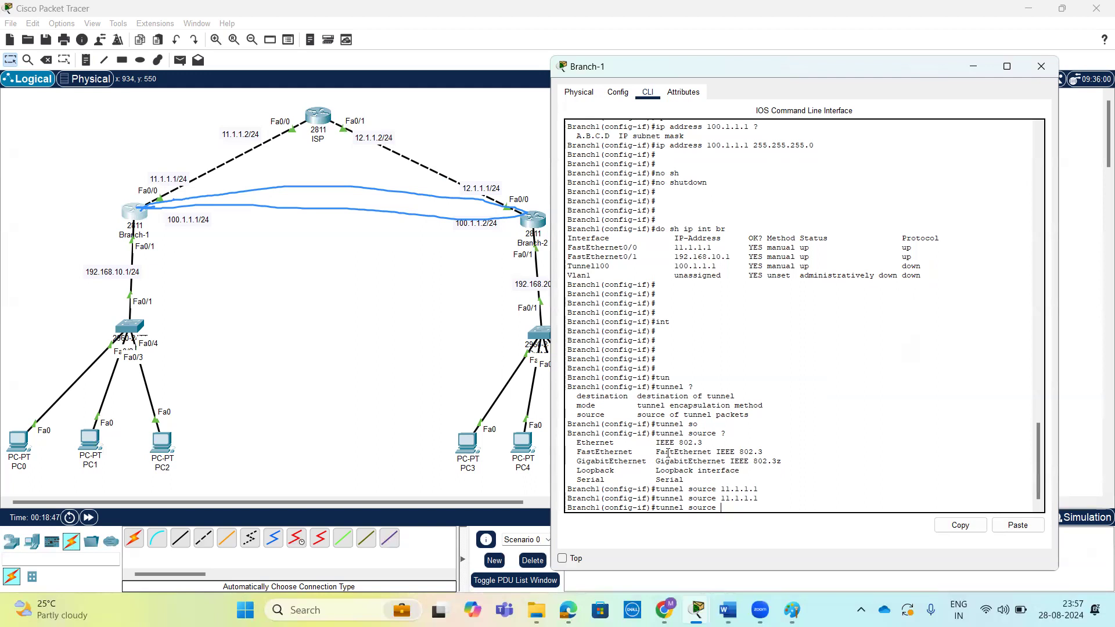
# - Set Branch-1's tunnel source to FastEthernet 0/0
pyautogui.write('f')
pyautogui.press('Tab')
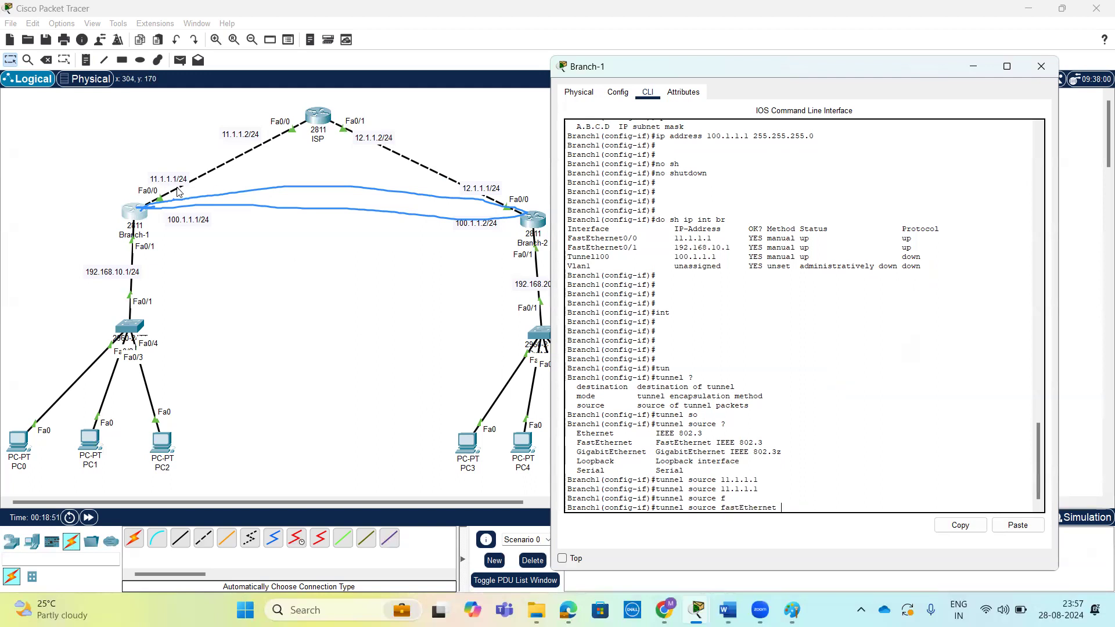
pyautogui.write('0/0')
pyautogui.press('Return')
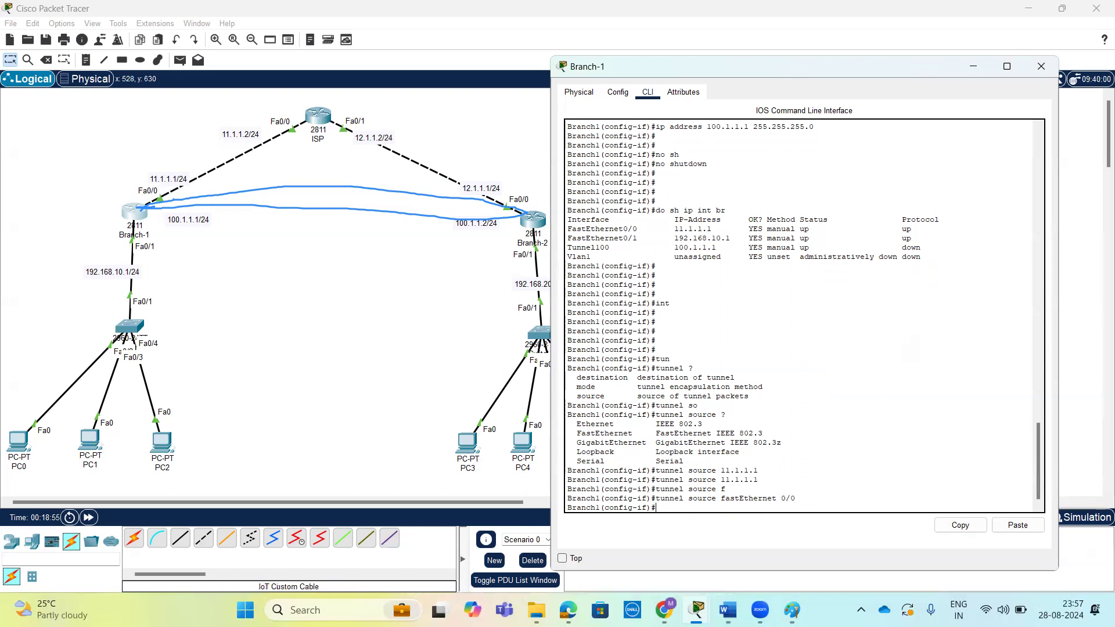
pyautogui.press('Return')
pyautogui.press('Return')
pyautogui.press('Return')
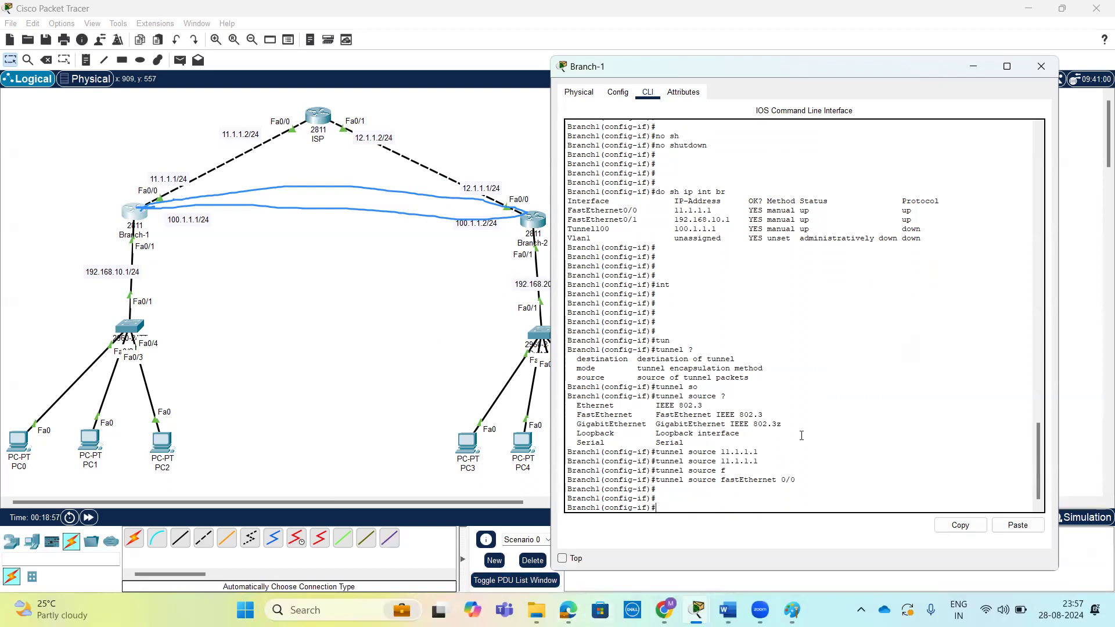
# - Set Branch-1's tunnel destination to 12.1.1.1, checking the available tunnel options first
pyautogui.write('tu')
pyautogui.press('Tab')
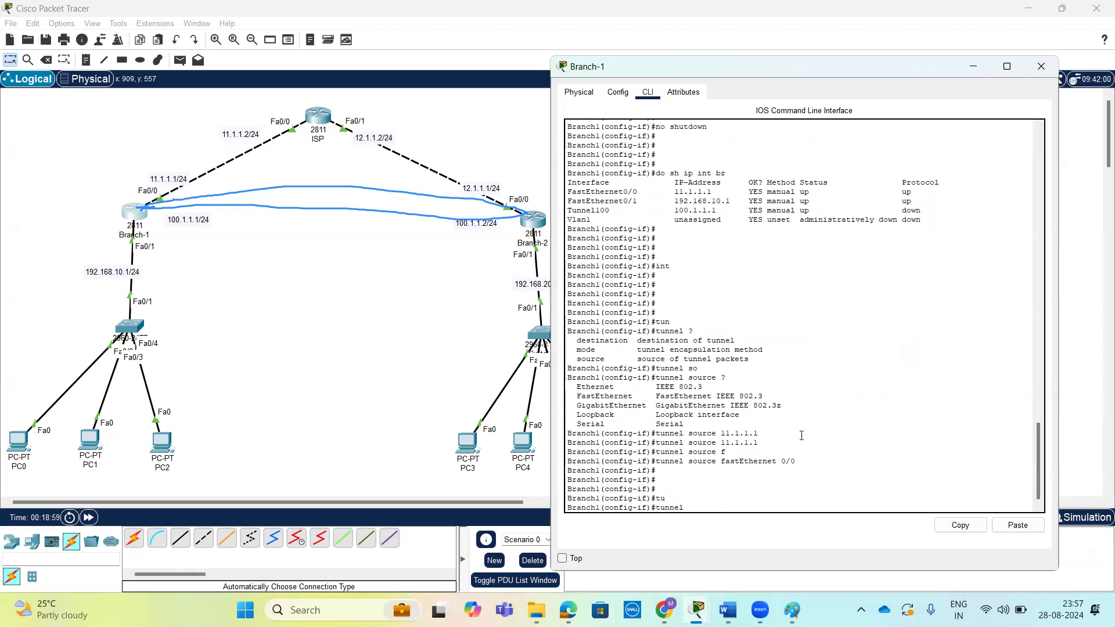
pyautogui.write('?')
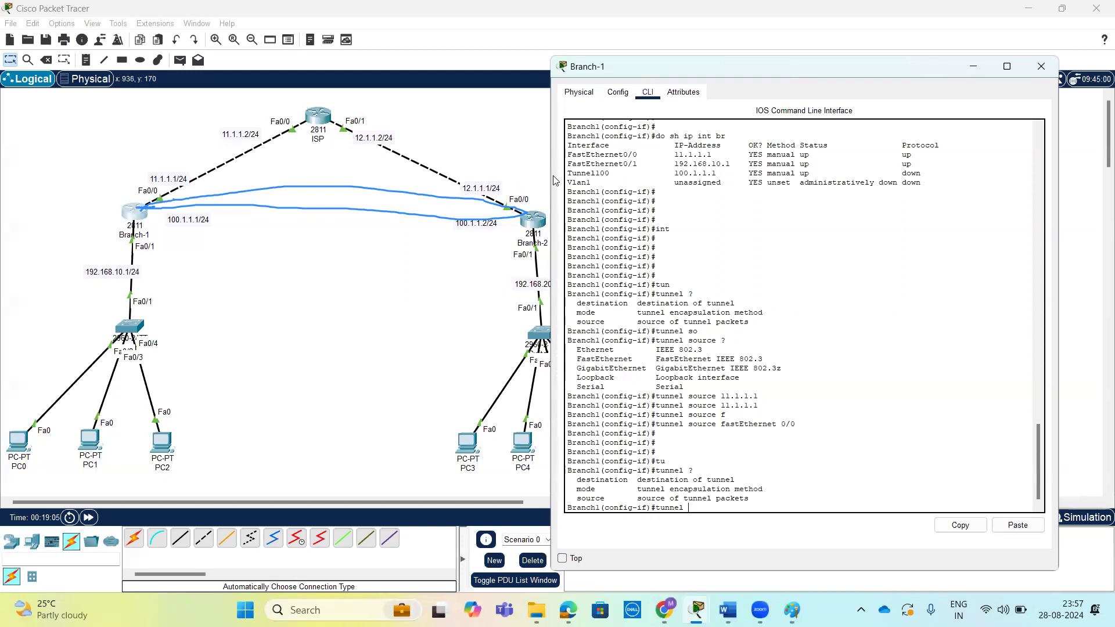
pyautogui.write('d')
pyautogui.press('Tab')
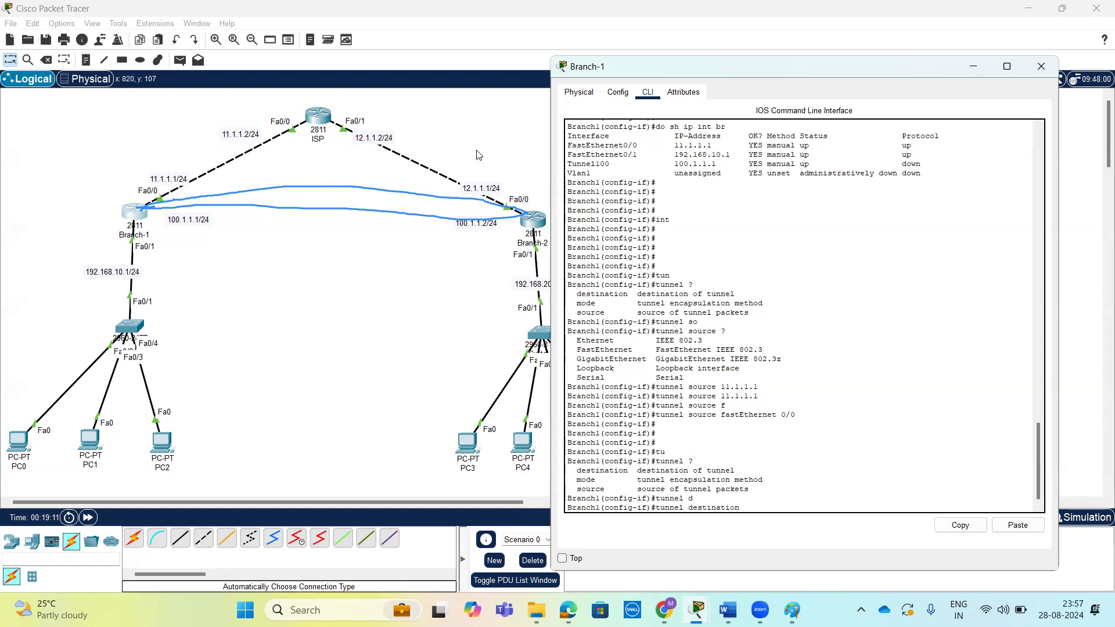
pyautogui.write('12.1.1.1 ?')
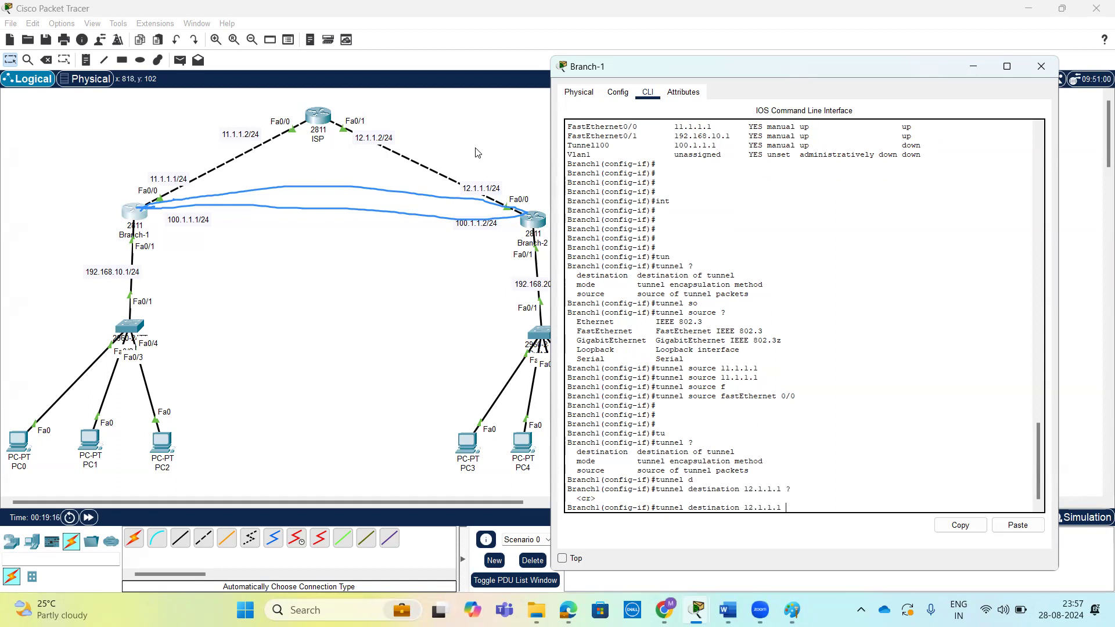
pyautogui.press('Return')
pyautogui.press('Return')
pyautogui.press('Return')
pyautogui.press('Return')
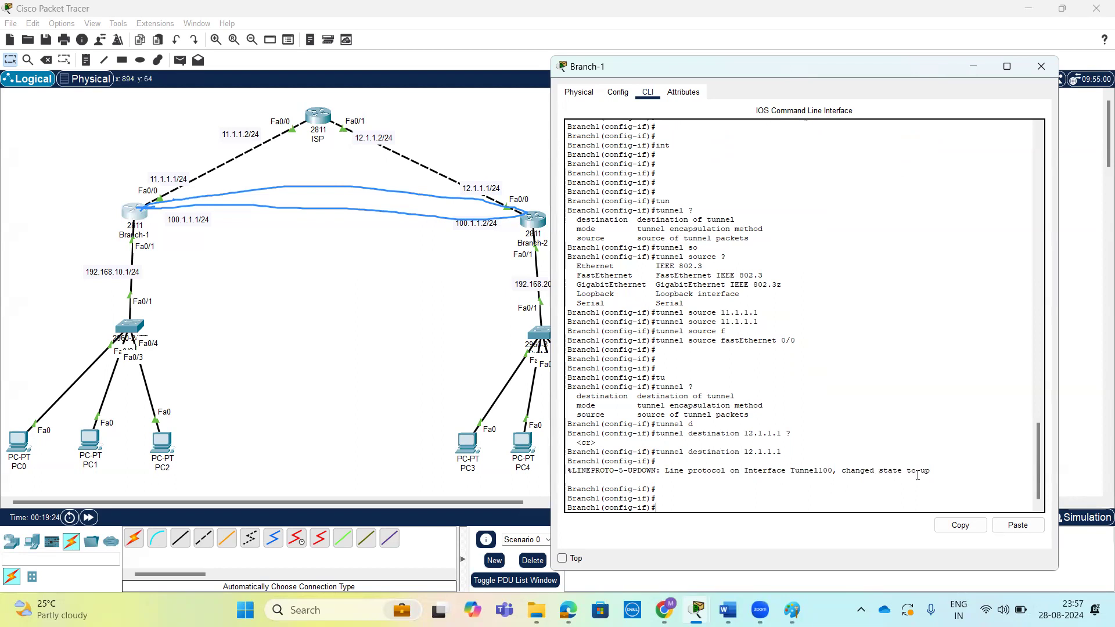
pyautogui.moveTo(930, 474); pyautogui.dragTo(578, 475)
pyautogui.click(948, 460)
pyautogui.press('Return')
pyautogui.press('Return')
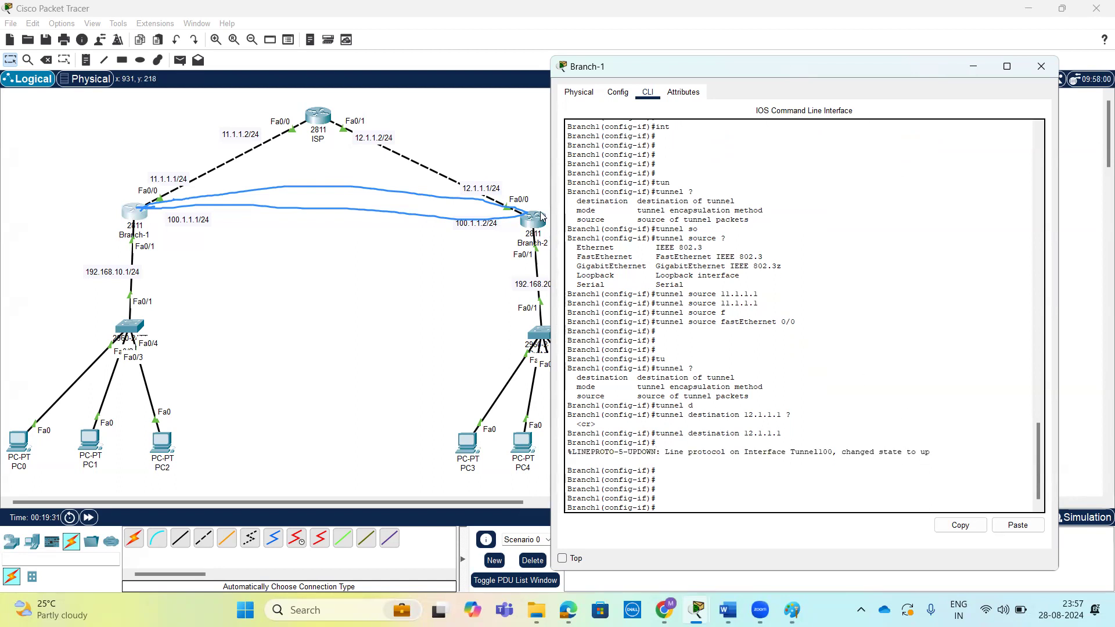
# - Show Branch-1's brief IP interface summary and check the Tunnel100 line's address and protocol state
pyautogui.click(533, 219)
pyautogui.click(143, 211)
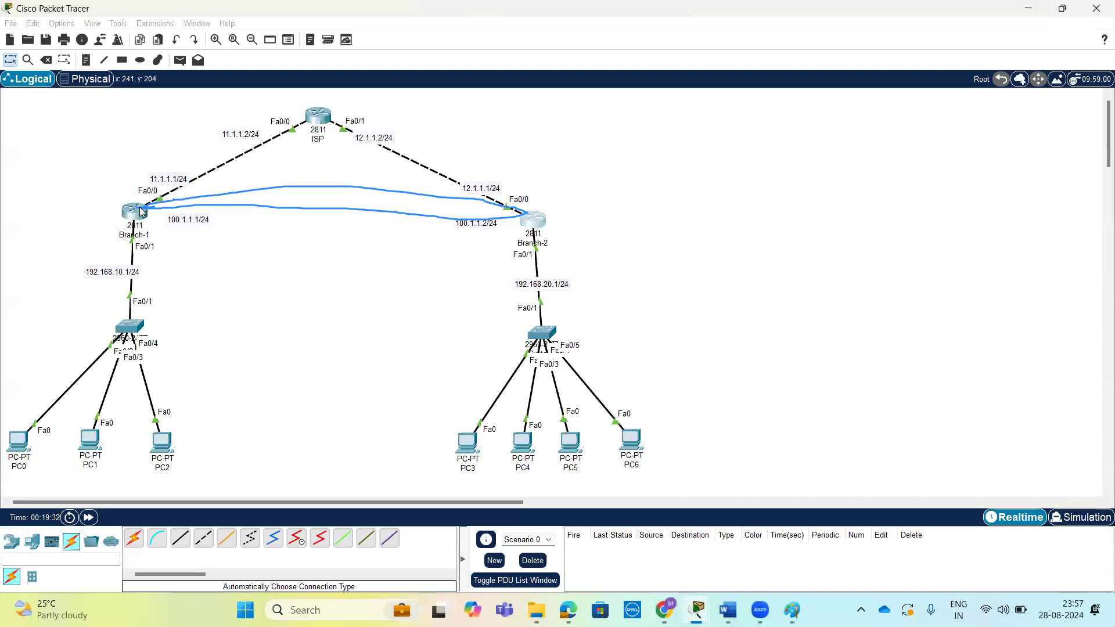
pyautogui.write('d')
pyautogui.press('BackSpace')
pyautogui.write('o sh ip int br')
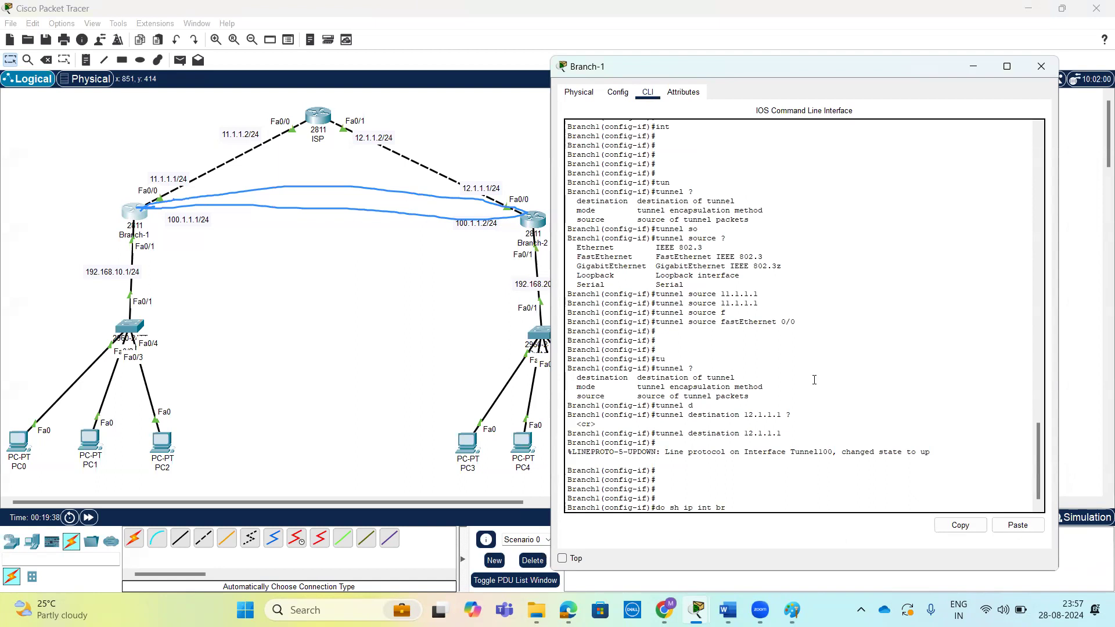
pyautogui.press('Return')
pyautogui.press('Return')
pyautogui.press('Return')
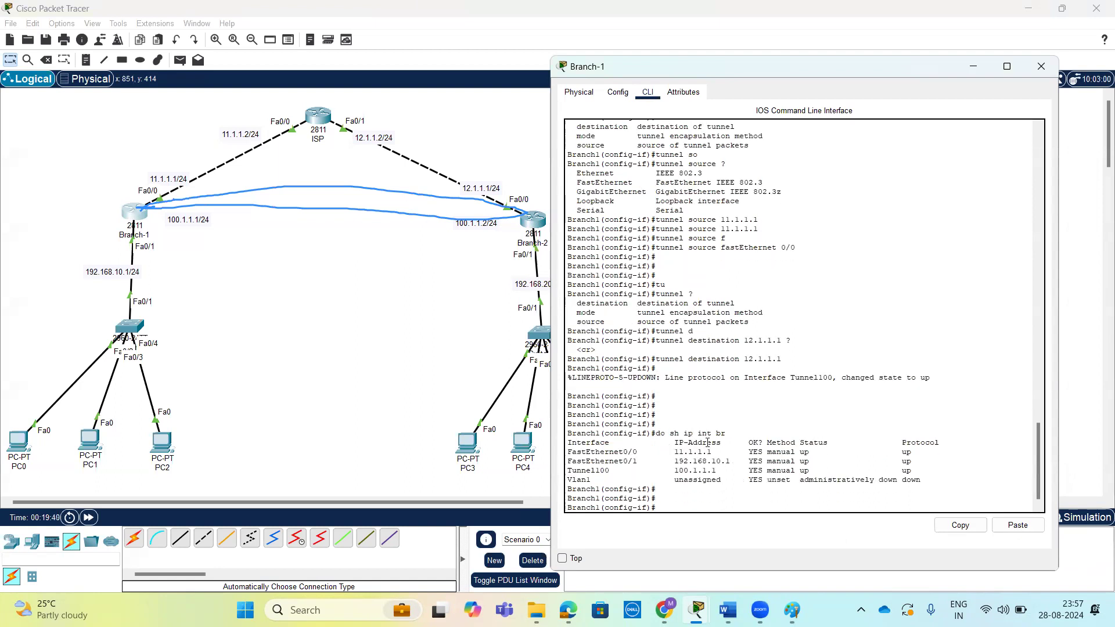
pyautogui.moveTo(910, 470); pyautogui.dragTo(567, 472)
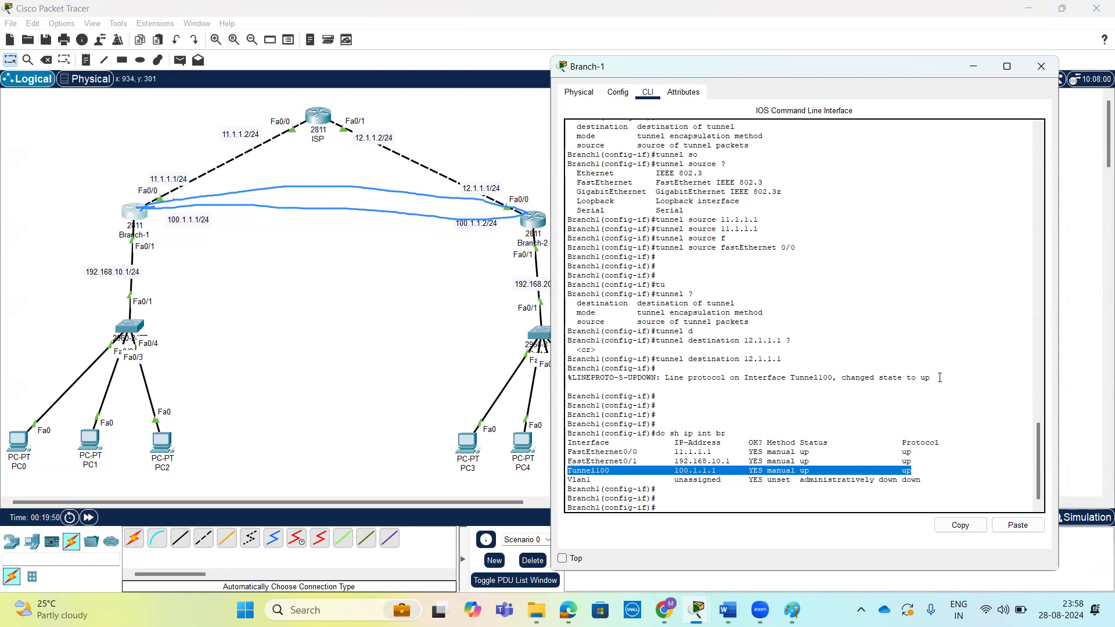
# - Switch to Branch-2's command line and enter interface configuration for tunnel 100
pyautogui.click(541, 226)
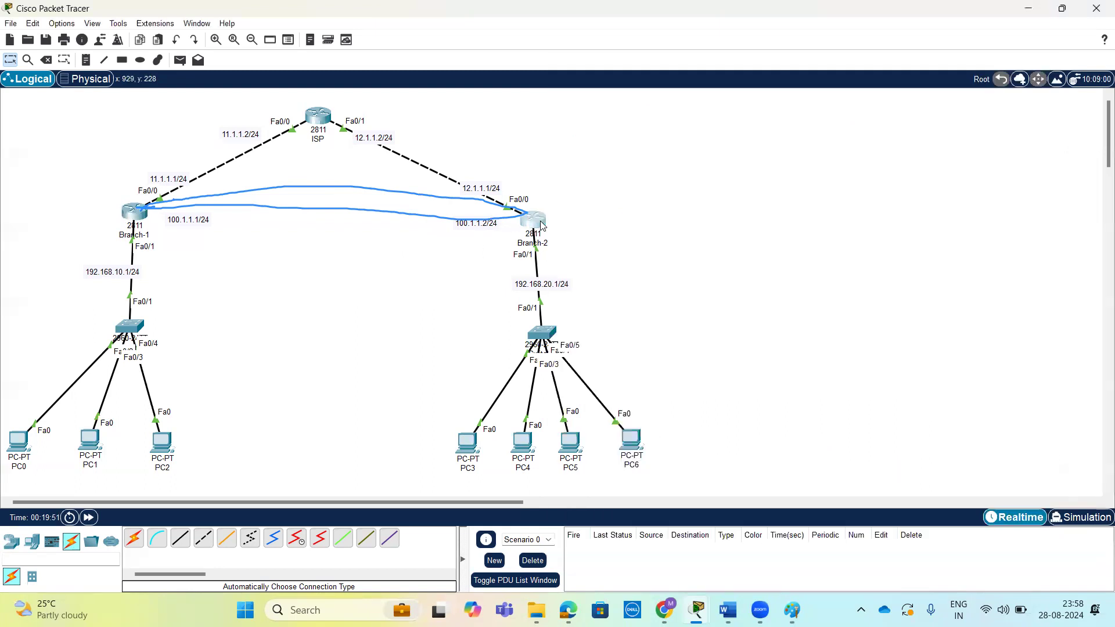
pyautogui.click(542, 225)
pyautogui.press('Return')
pyautogui.press('Return')
pyautogui.press('Return')
pyautogui.write('tu')
pyautogui.press('Tab')
pyautogui.press('BackSpace')
pyautogui.press('BackSpace')
pyautogui.write('in')
pyautogui.press('Tab')
pyautogui.write('t')
pyautogui.press('Tab')
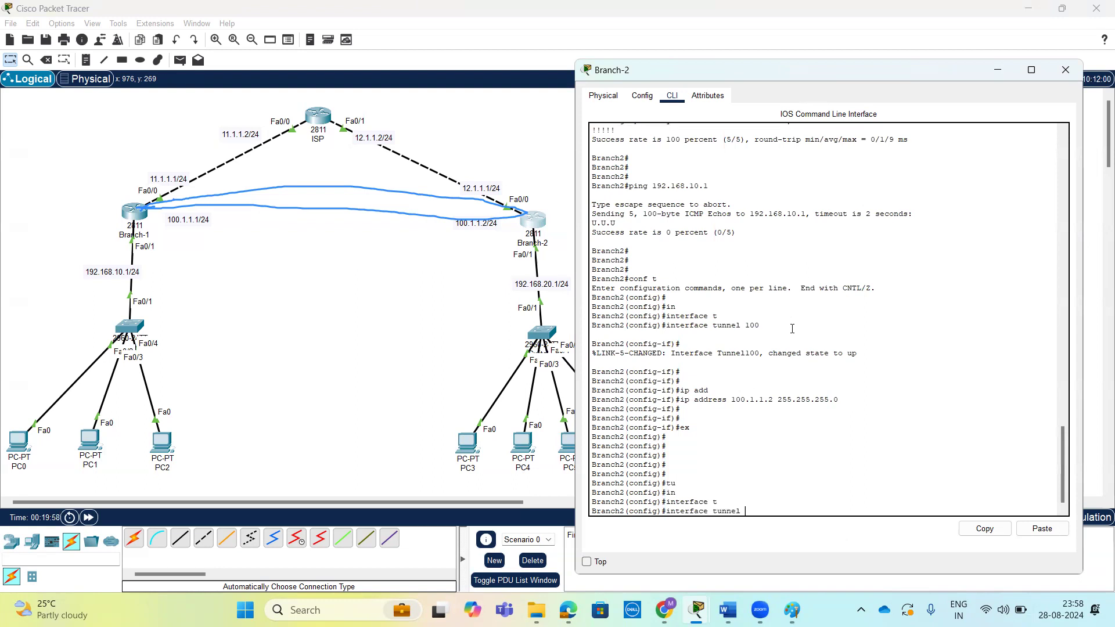
pyautogui.press('Return')
pyautogui.press('Return')
pyautogui.press('Return')
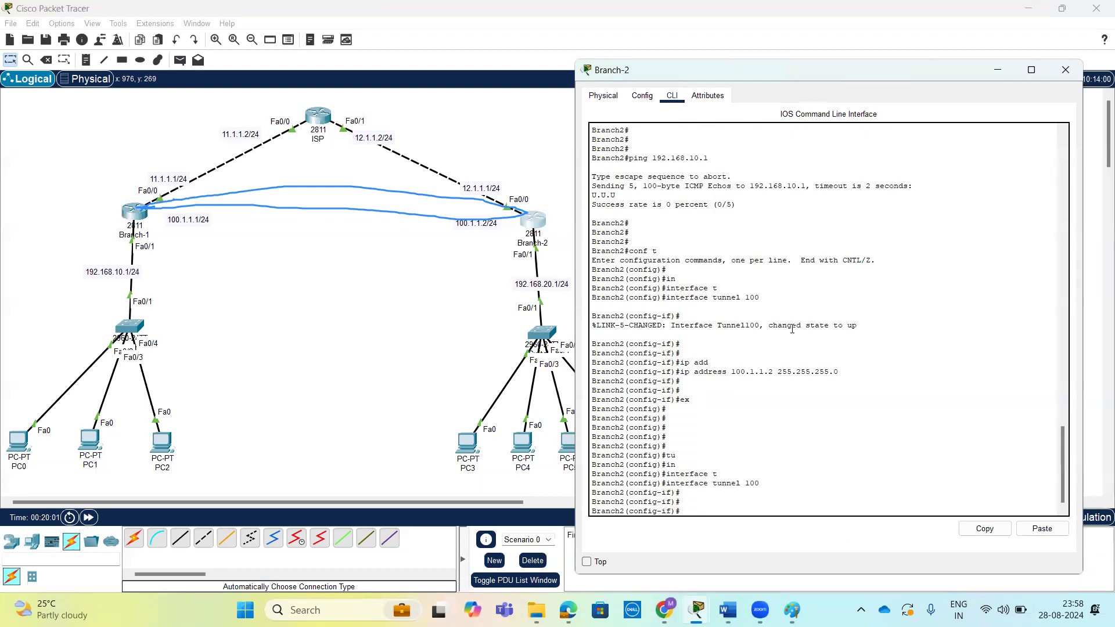
# - Set Branch-2's tunnel source to FastEthernet 0/0
pyautogui.write('tu')
pyautogui.press('Tab')
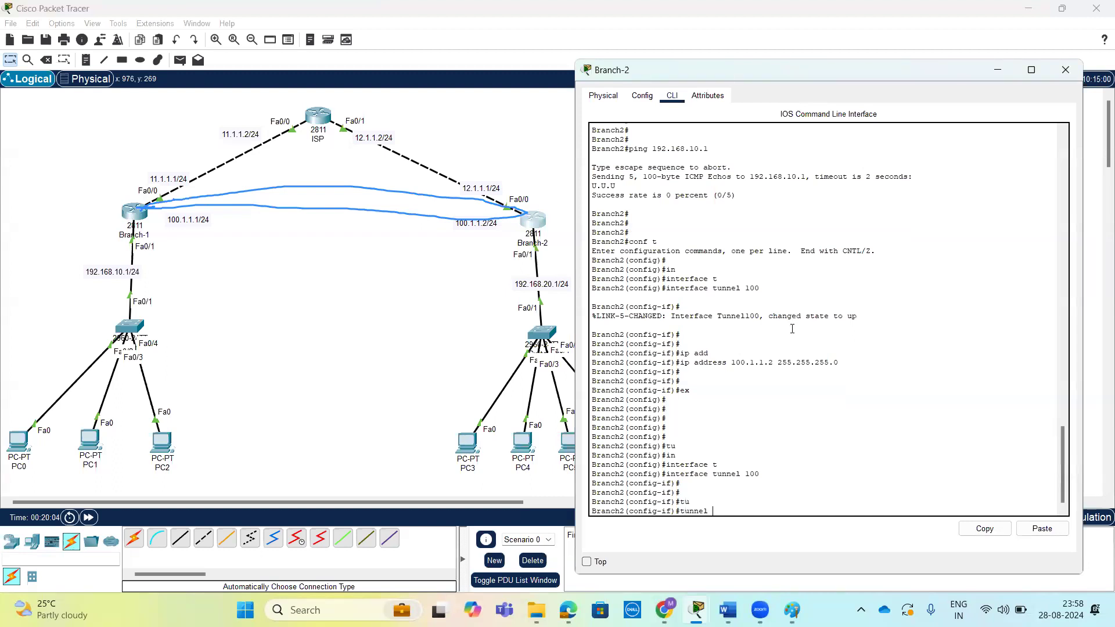
pyautogui.write('so')
pyautogui.press('Tab')
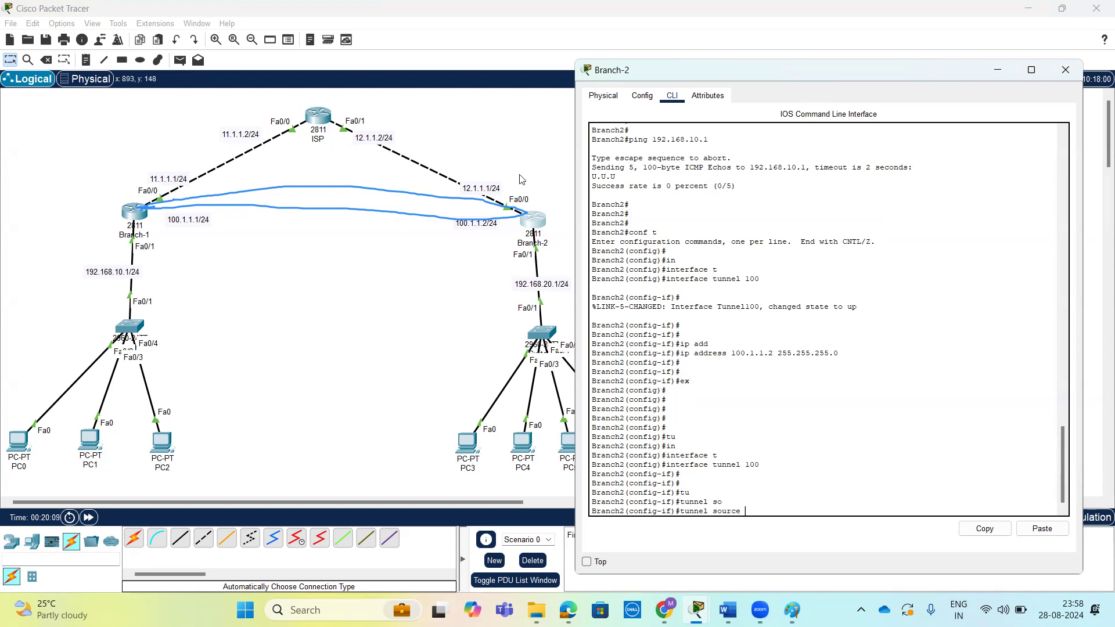
pyautogui.write('f')
pyautogui.press('Tab')
pyautogui.write('0/0')
pyautogui.press('Return')
pyautogui.press('Return')
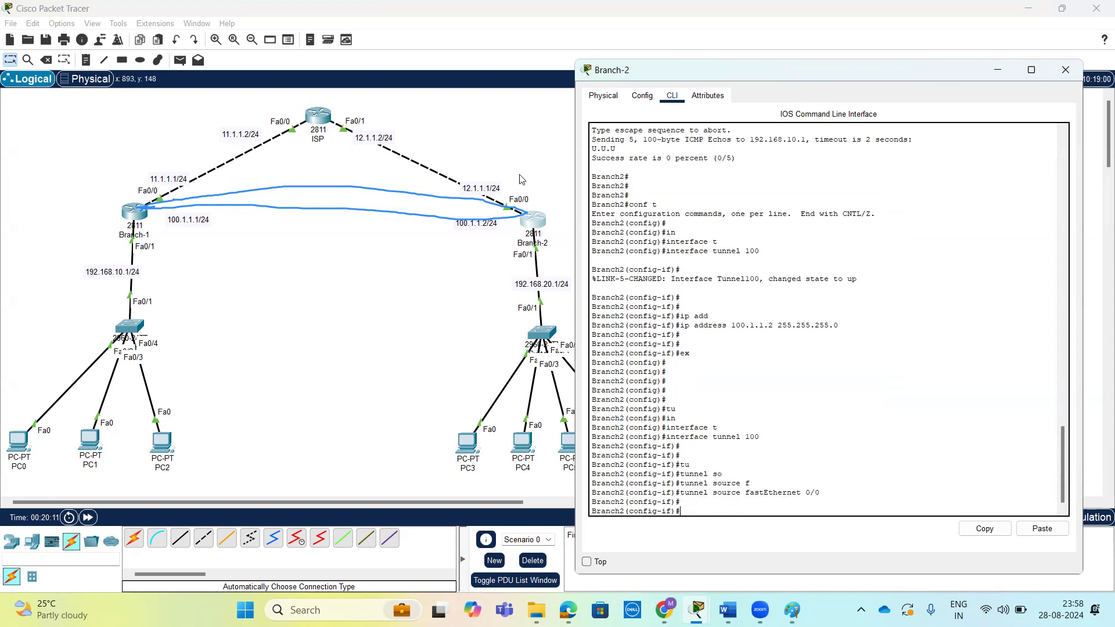
# - Set Branch-2's tunnel destination to 11.1.1.1, checking the available tunnel options first
pyautogui.write('tu')
pyautogui.press('Tab')
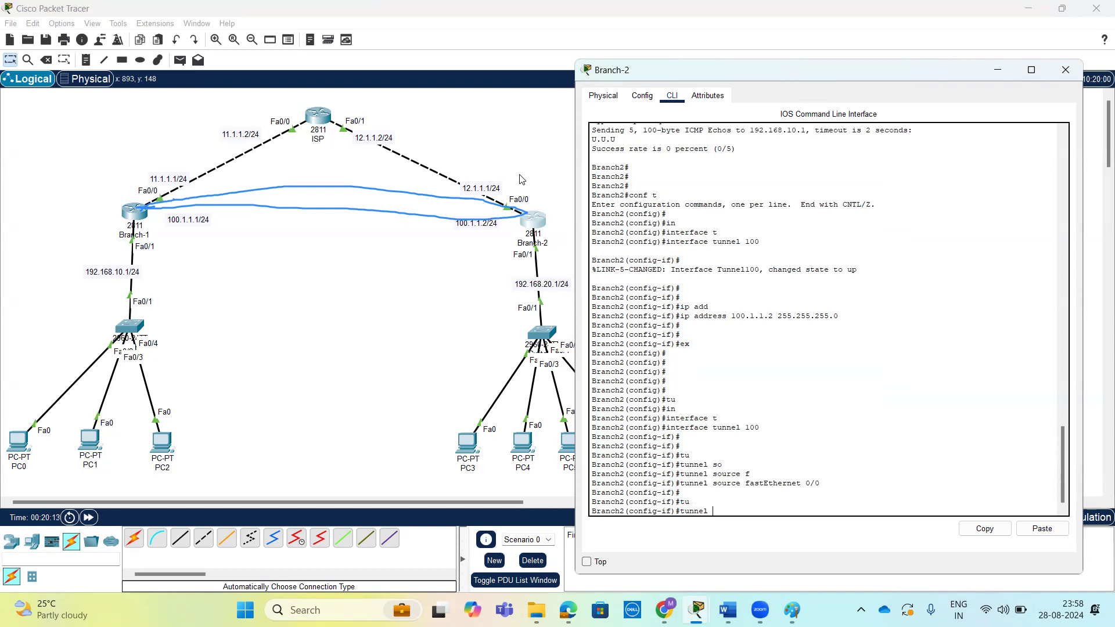
pyautogui.write('?')
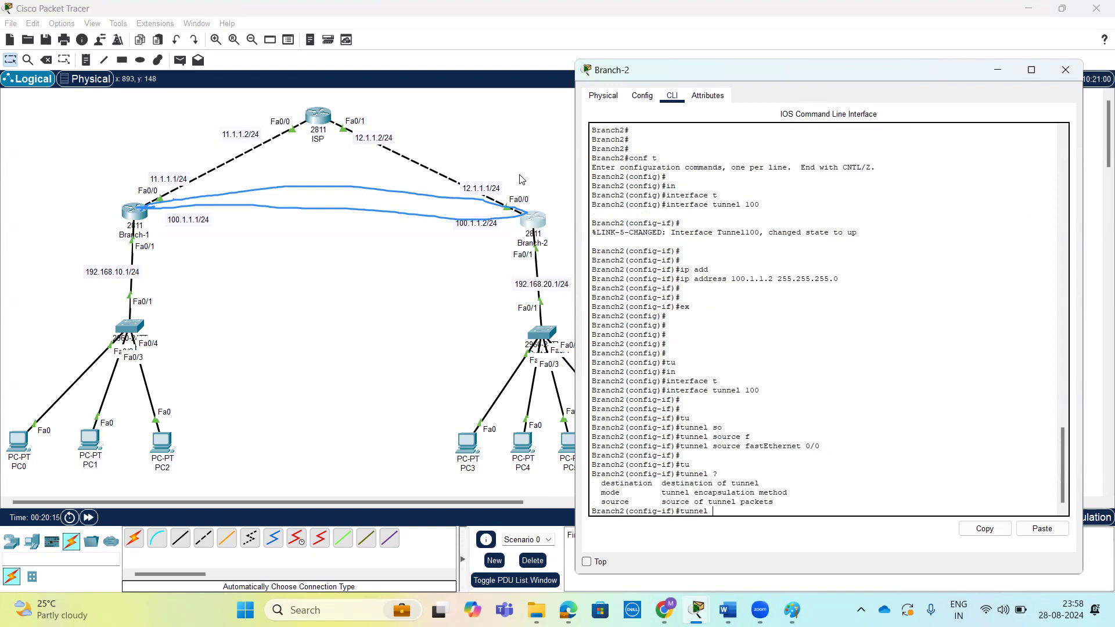
pyautogui.write('d')
pyautogui.press('Tab')
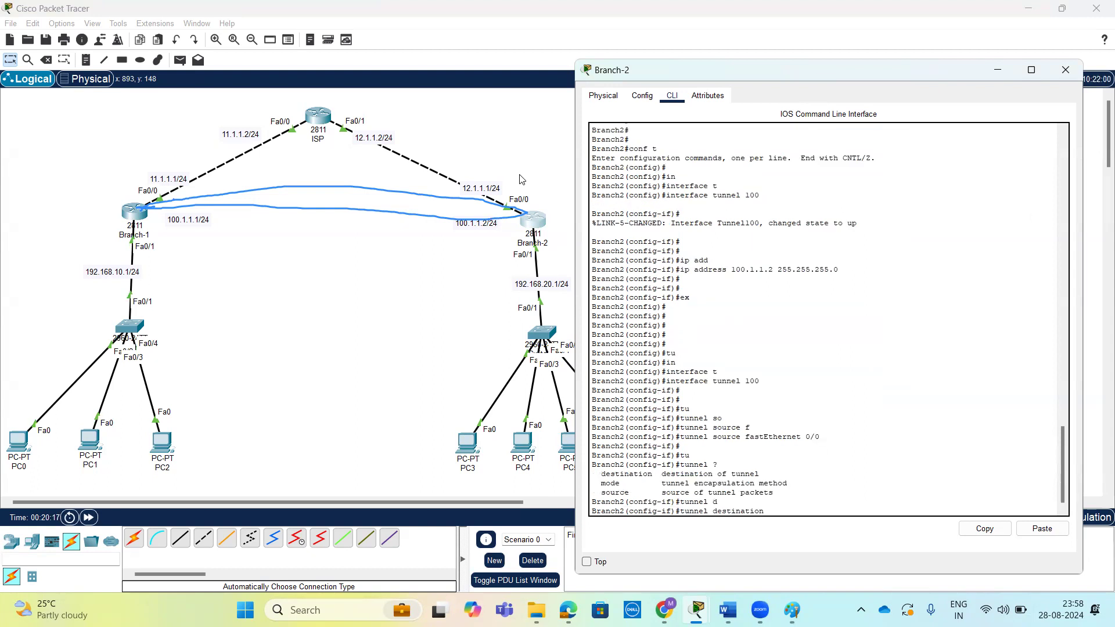
pyautogui.write('11.1.1.1 ?')
pyautogui.press('Return')
pyautogui.press('Return')
pyautogui.press('Return')
pyautogui.press('Return')
pyautogui.press('Return')
pyautogui.press('Return')
pyautogui.press('Return')
# - Show Branch-2's brief IP interface summary from configuration mode and check the Tunnel100 line
pyautogui.write('do sh ip int')
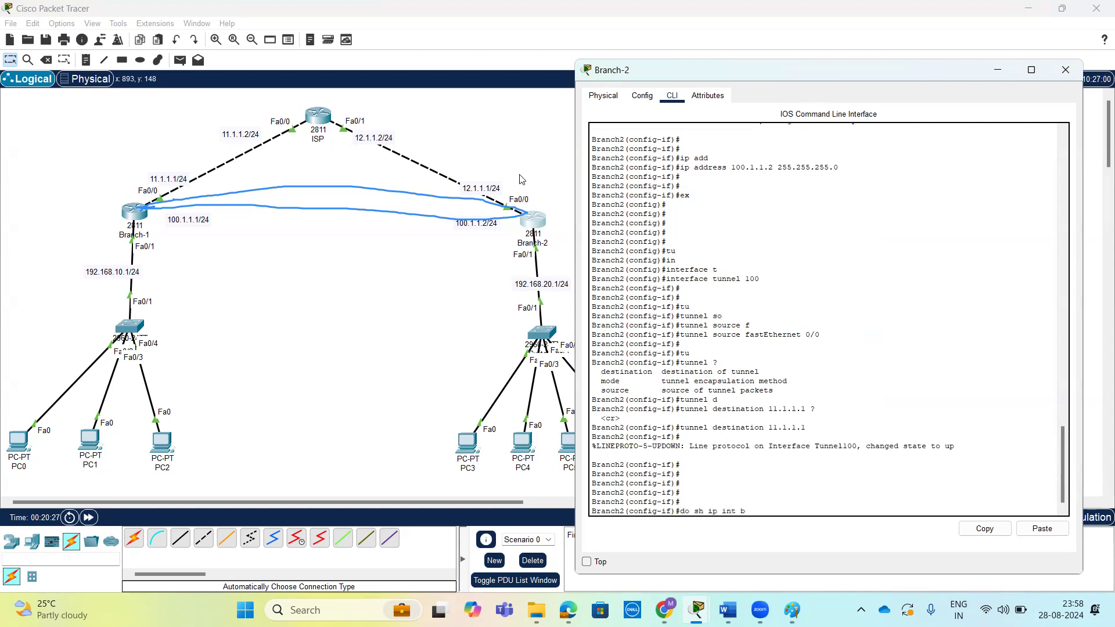
pyautogui.press('Return')
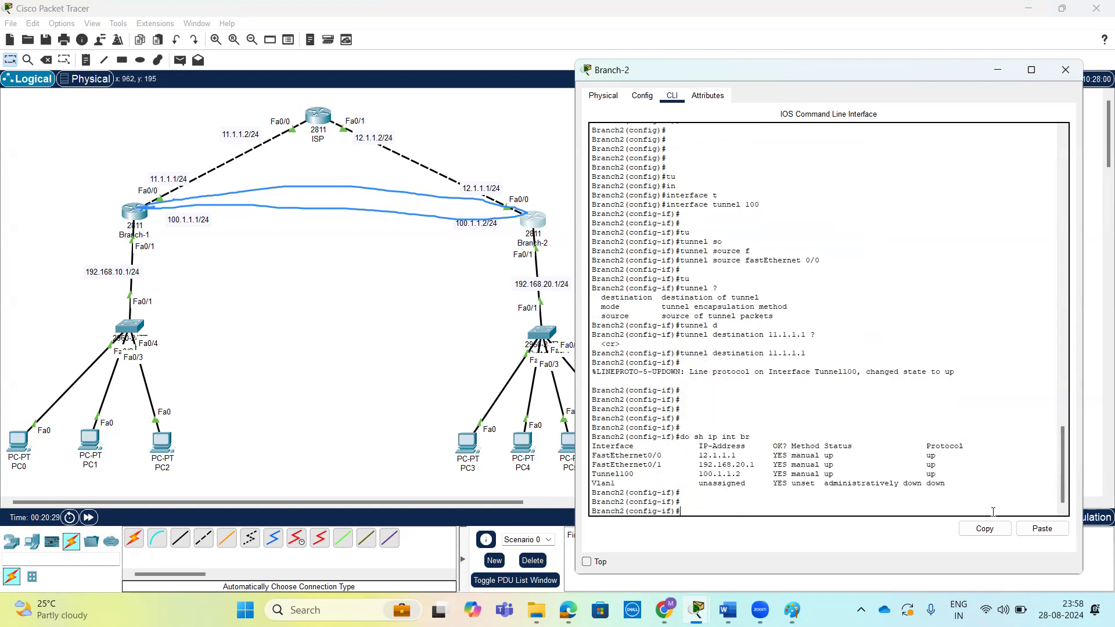
pyautogui.moveTo(934, 474); pyautogui.dragTo(587, 475)
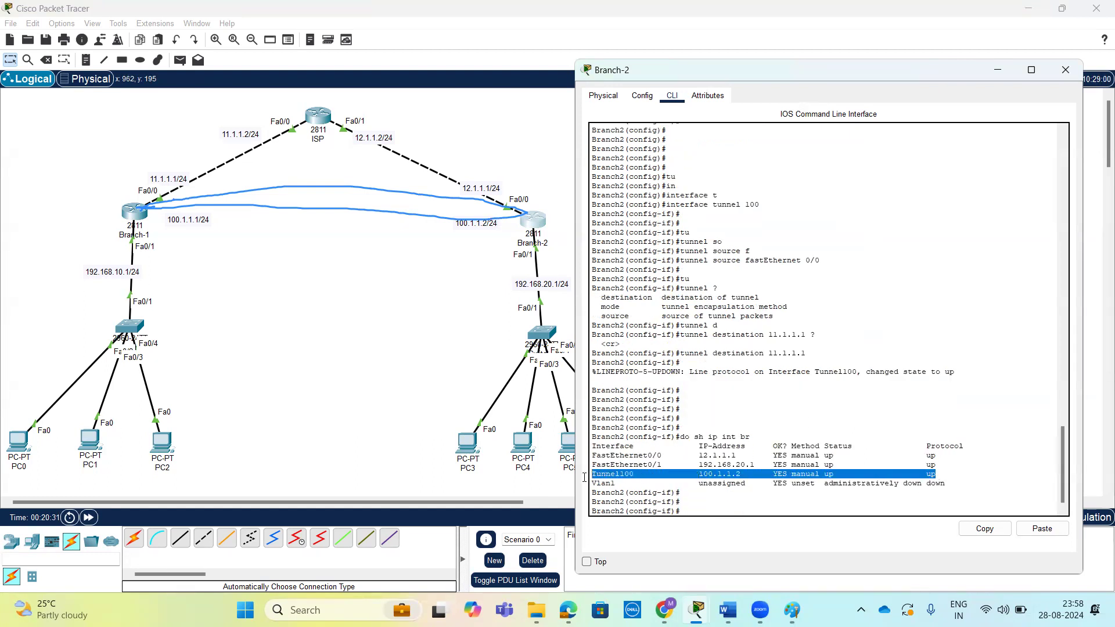
pyautogui.click(734, 331)
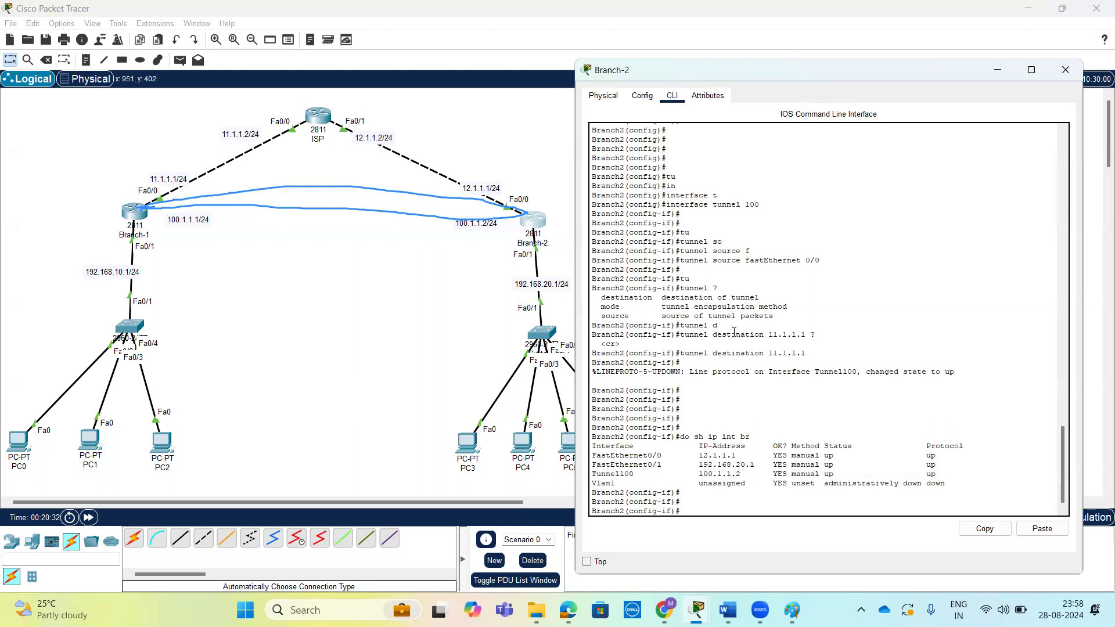
# - Return Branch-2 to privileged EXEC mode and show its brief IP interface summary again
pyautogui.hotkey('ctrl', 'z')
pyautogui.press('Return')
pyautogui.press('Return')
pyautogui.press('Return')
pyautogui.press('Return')
pyautogui.press('Return')
pyautogui.press('Return')
pyautogui.write('sh')
pyautogui.press('Tab')
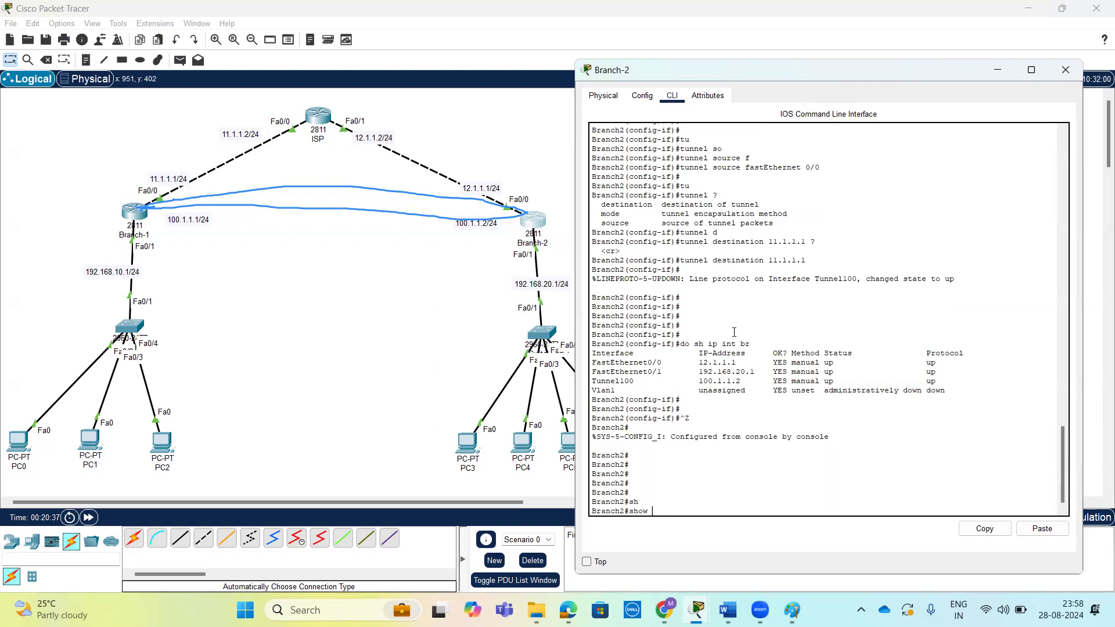
pyautogui.write('ip int br')
pyautogui.press('Return')
pyautogui.press('Return')
pyautogui.press('Return')
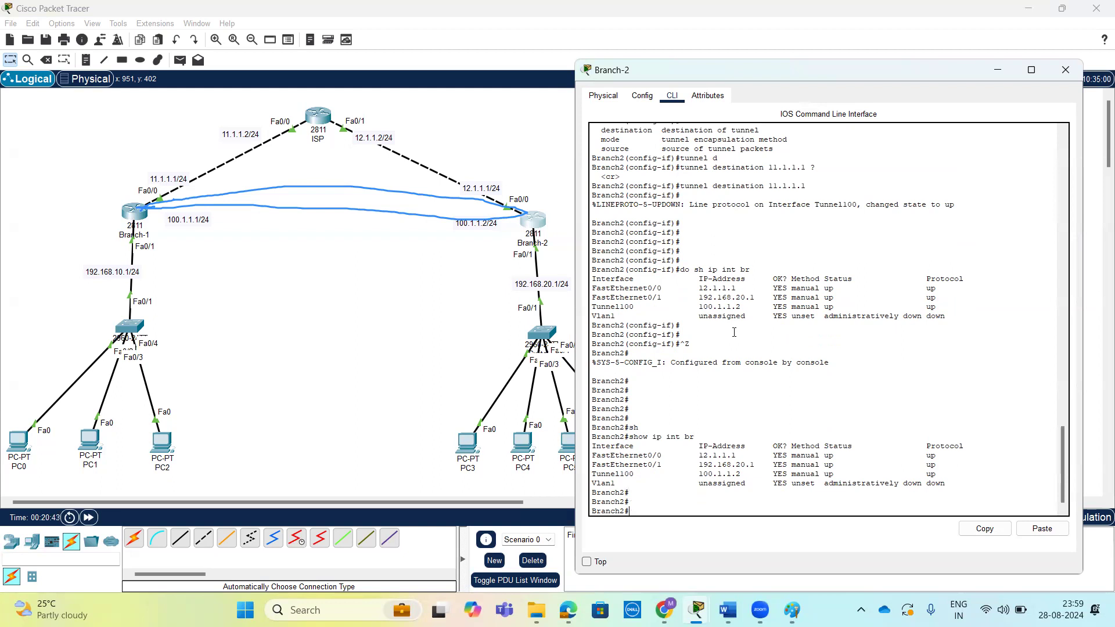
# - Ping Branch-1's LAN address 192.168.10.1 from Branch-2 to test reachability between the LANs
pyautogui.press('Return')
pyautogui.press('Return')
pyautogui.press('Return')
pyautogui.press('Return')
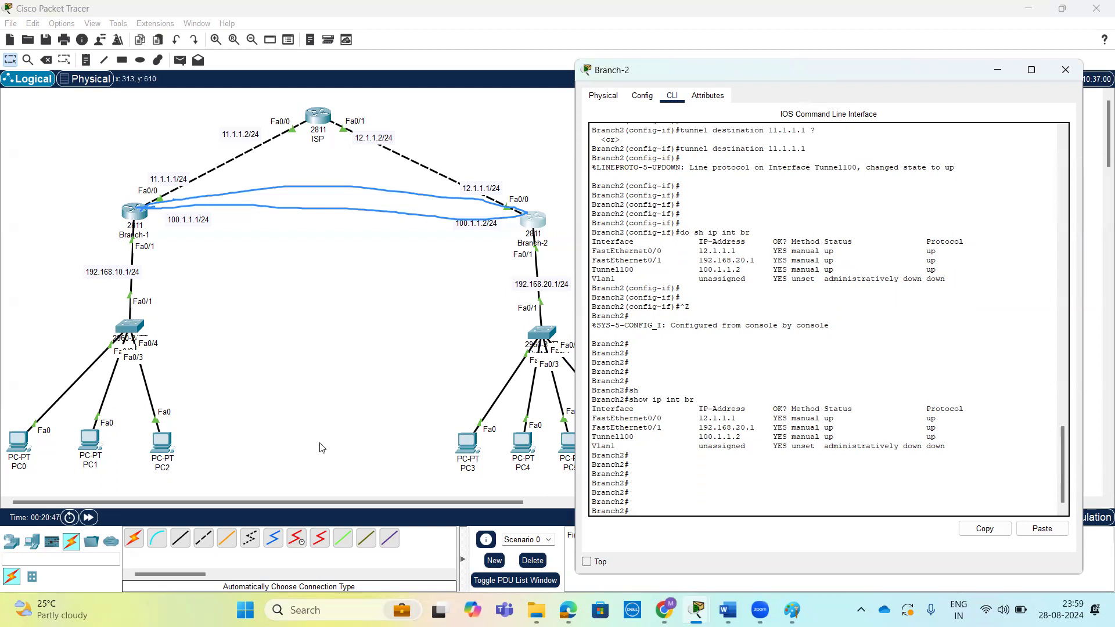
pyautogui.write('ping 192.168.')
pyautogui.write('10.1')
pyautogui.press('Return')
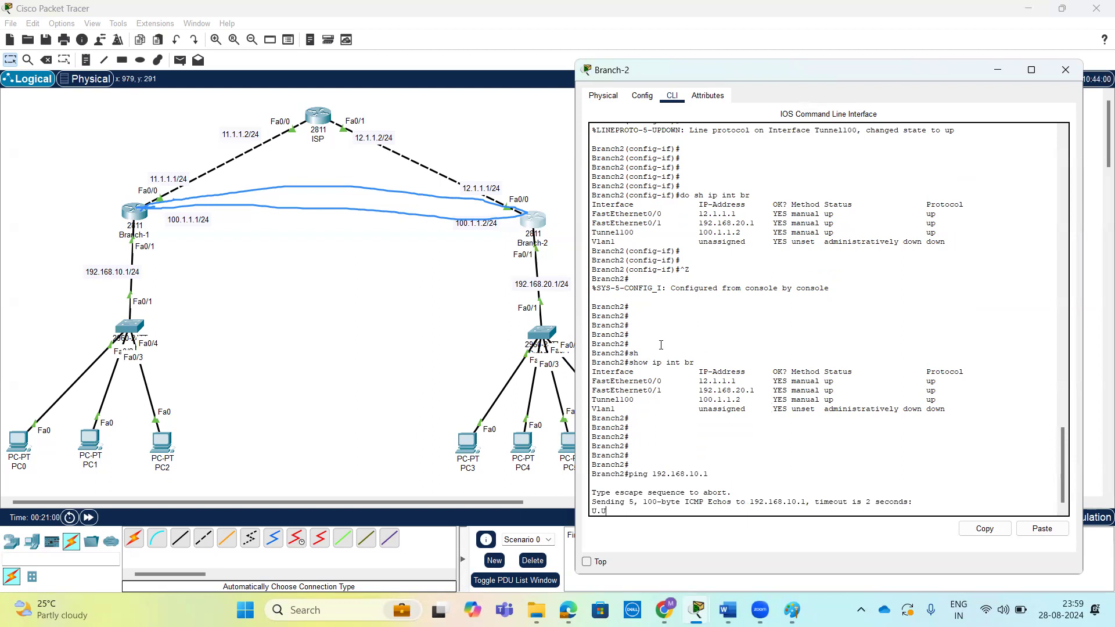
# - Show Branch-2's IP routing table and check whether it has a route to Branch-1's LAN
pyautogui.press('Return')
pyautogui.press('Return')
pyautogui.write('sh')
pyautogui.press('Tab')
pyautogui.write('ip route')
pyautogui.press('Tab')
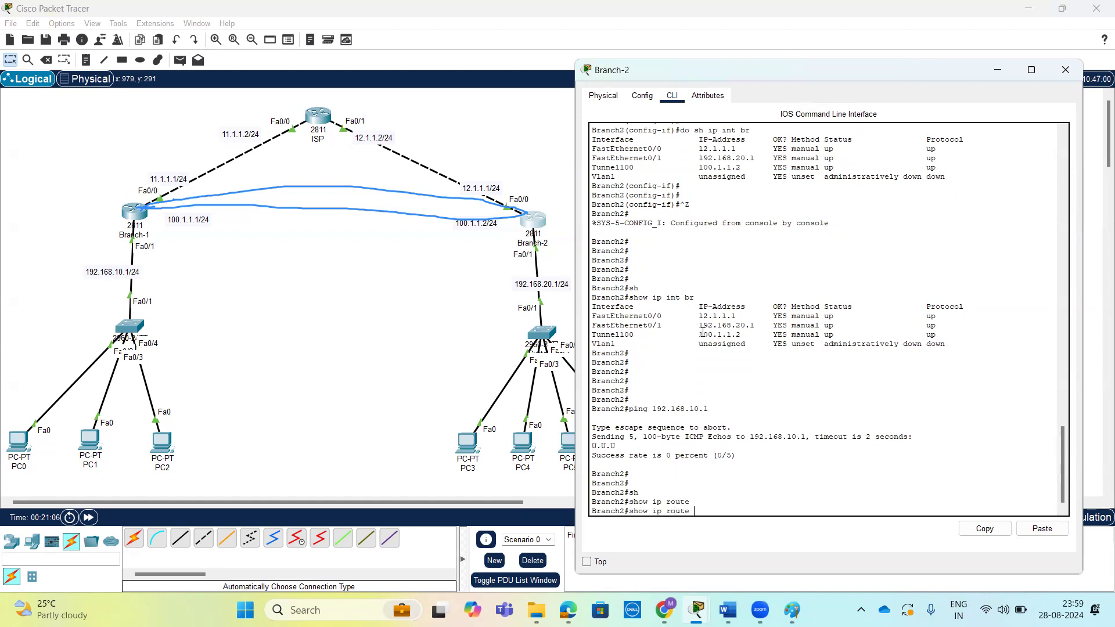
pyautogui.press('Return')
pyautogui.press('Return')
pyautogui.press('Return')
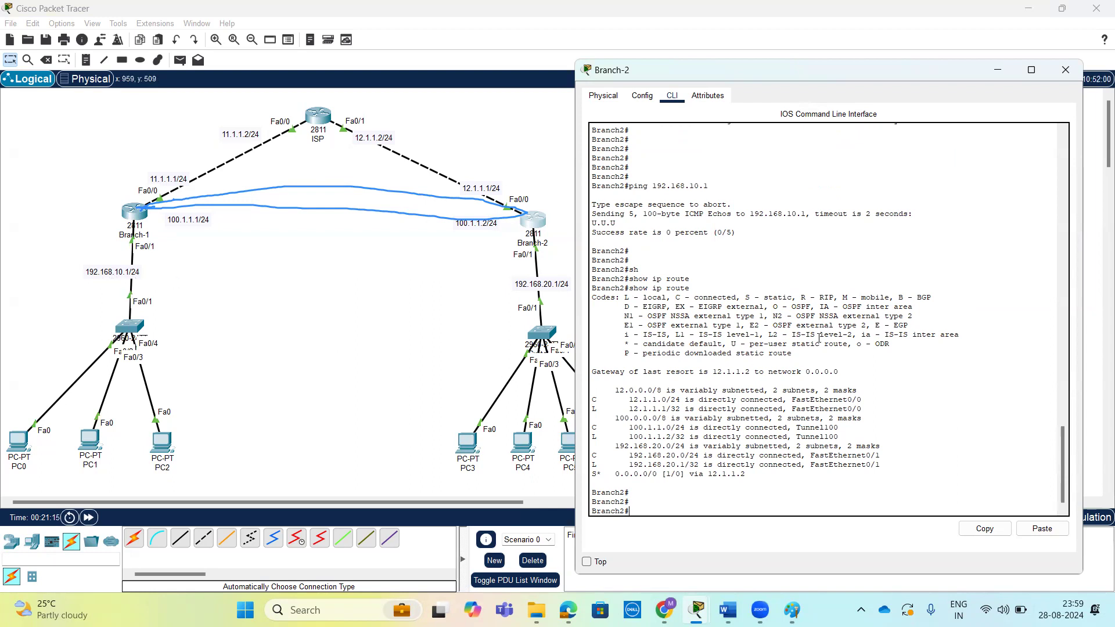
pyautogui.press('Return')
pyautogui.press('Return')
pyautogui.press('Return')
# - Enter Branch-2's global configuration mode and add a static route to 192.168.10.0 255.255.255.0 via 100.1.1.1, checking the available arguments
pyautogui.write('conf t')
pyautogui.press('Return')
pyautogui.press('Return')
pyautogui.press('Return')
pyautogui.press('Return')
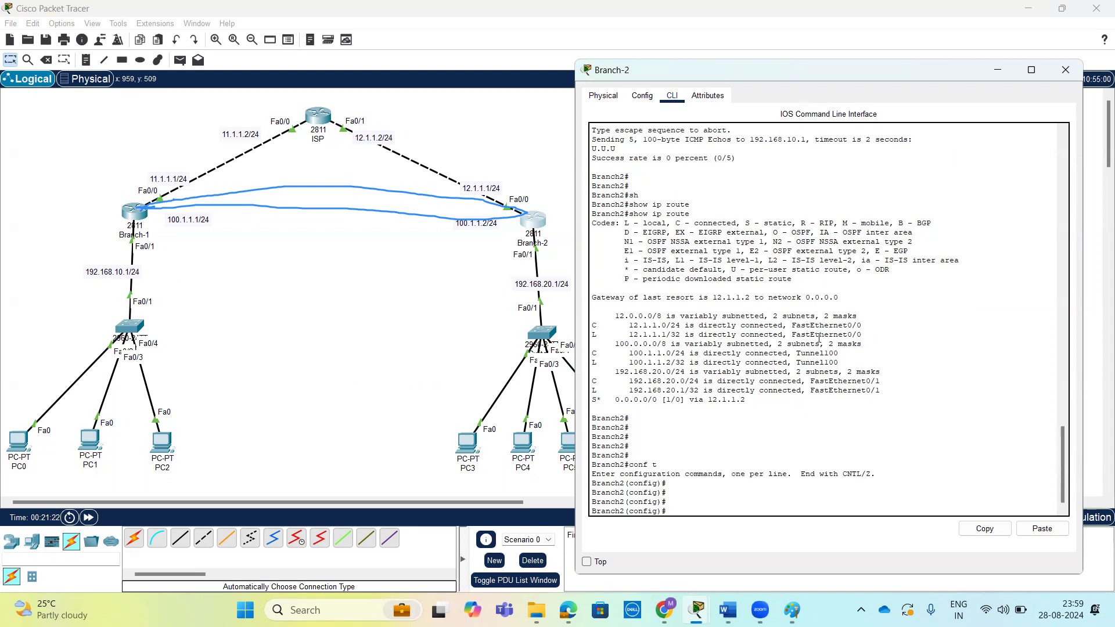
pyautogui.write('ip rou')
pyautogui.press('Tab')
pyautogui.write('te')
pyautogui.press('Tab')
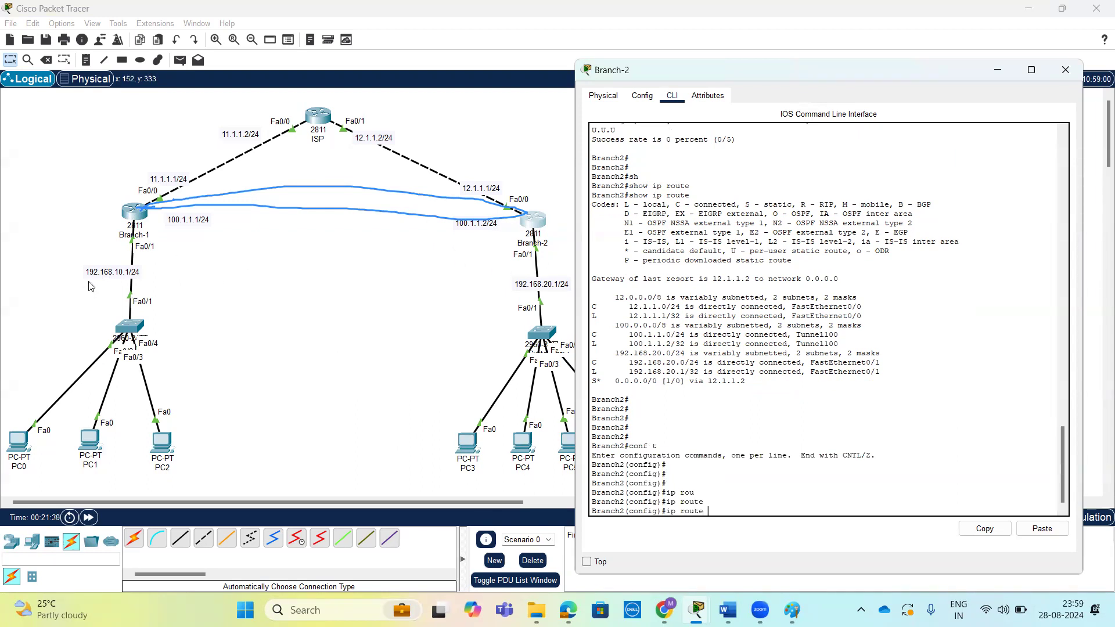
pyautogui.write('192.168.10.0 ?')
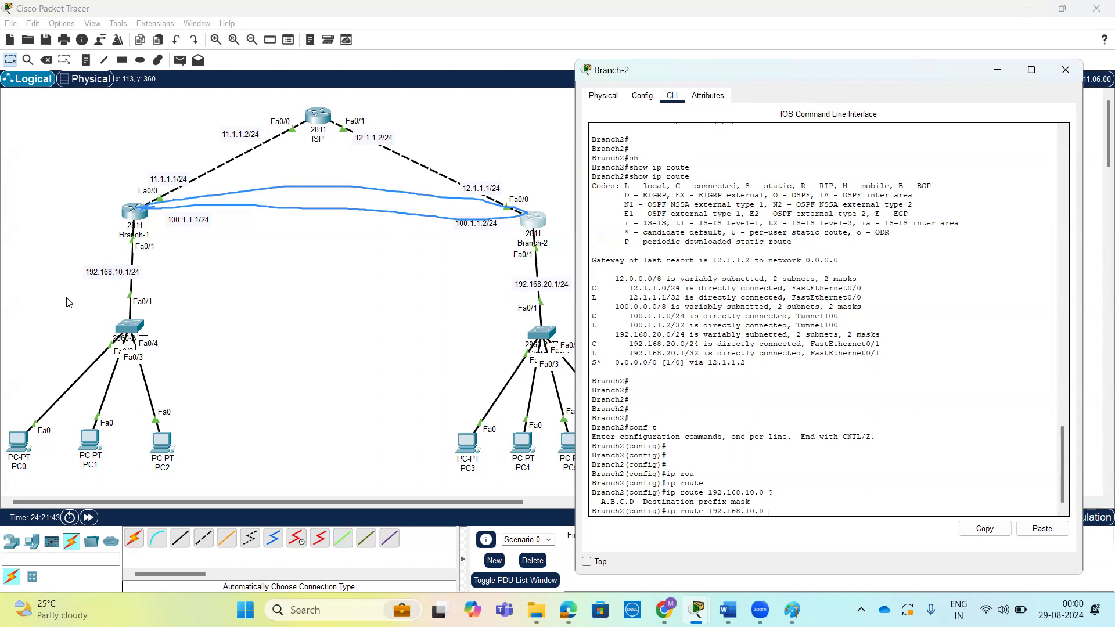
pyautogui.write('55.255.255.0 ?')
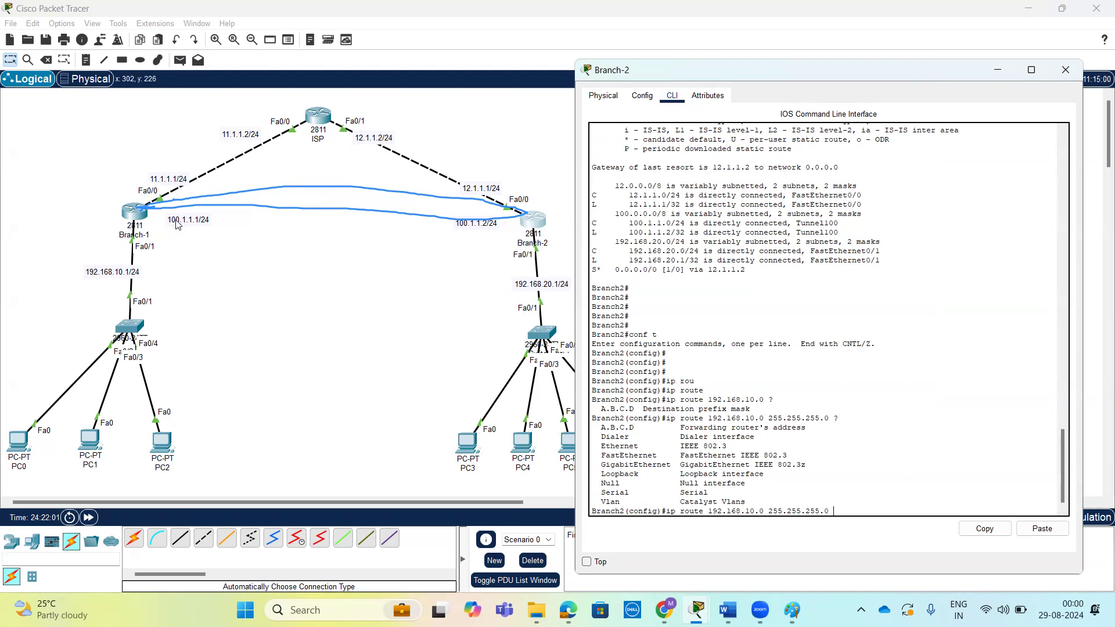
pyautogui.write('100.1.1.1')
pyautogui.press('Return')
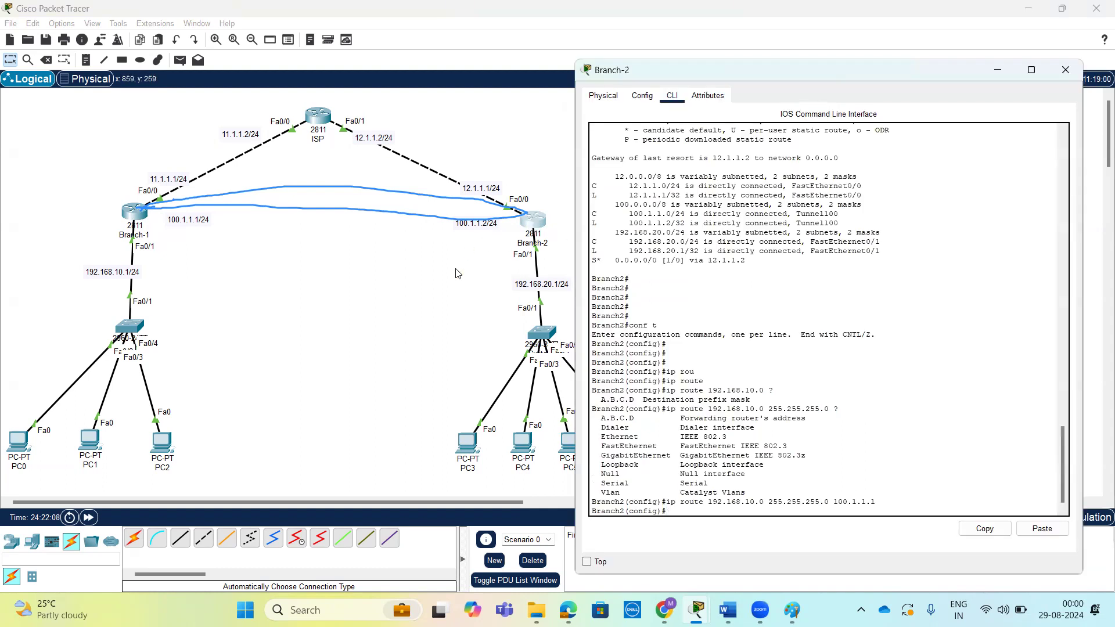
# - Return Branch-1 from tunnel interface configuration to global configuration mode and begin an ip route command for a 192.168 network
pyautogui.click(131, 212)
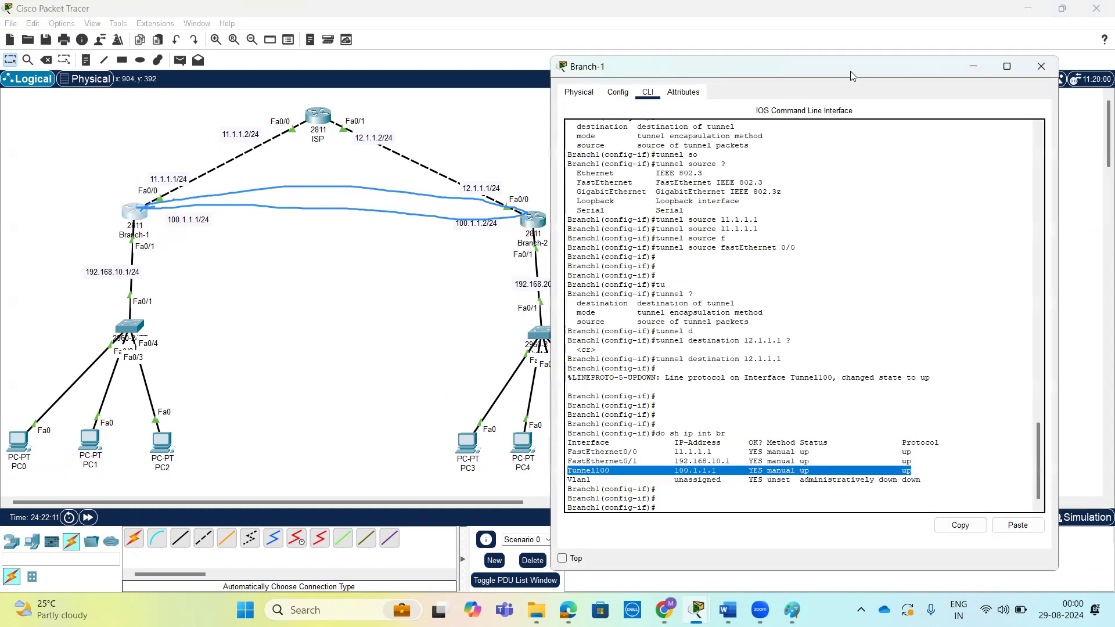
pyautogui.moveTo(862, 71); pyautogui.dragTo(929, 63)
pyautogui.write('ex')
pyautogui.press('Return')
pyautogui.press('Return')
pyautogui.press('Return')
pyautogui.press('Return')
pyautogui.write('ip rou')
pyautogui.press('Tab')
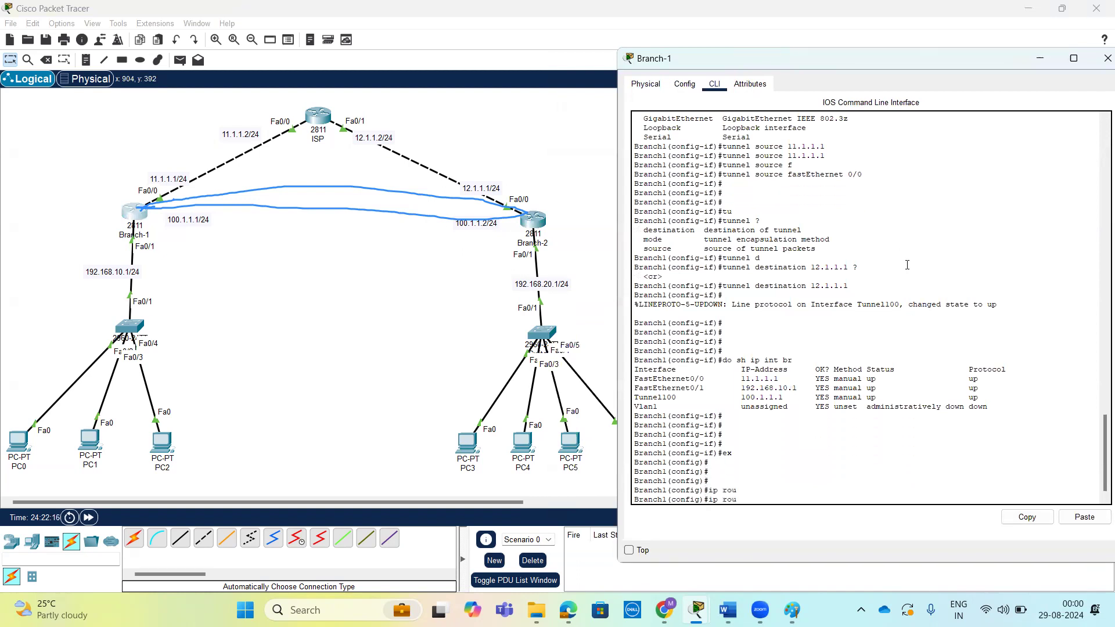
pyautogui.write('te')
pyautogui.press('Tab')
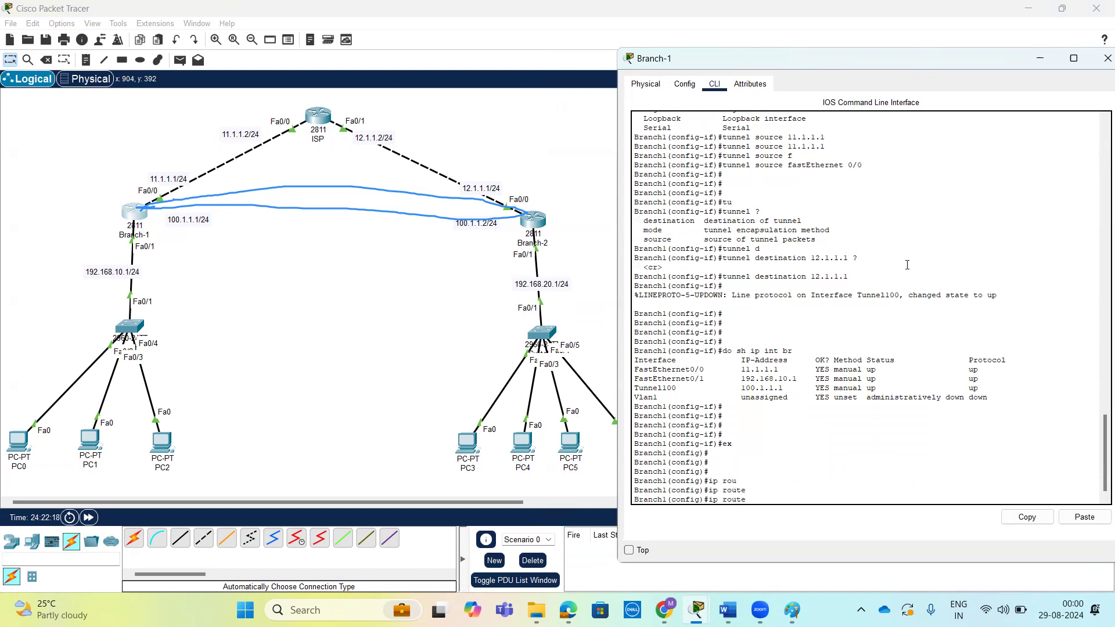
pyautogui.write('192.168.')
pyautogui.scroll(1, 828, 267)
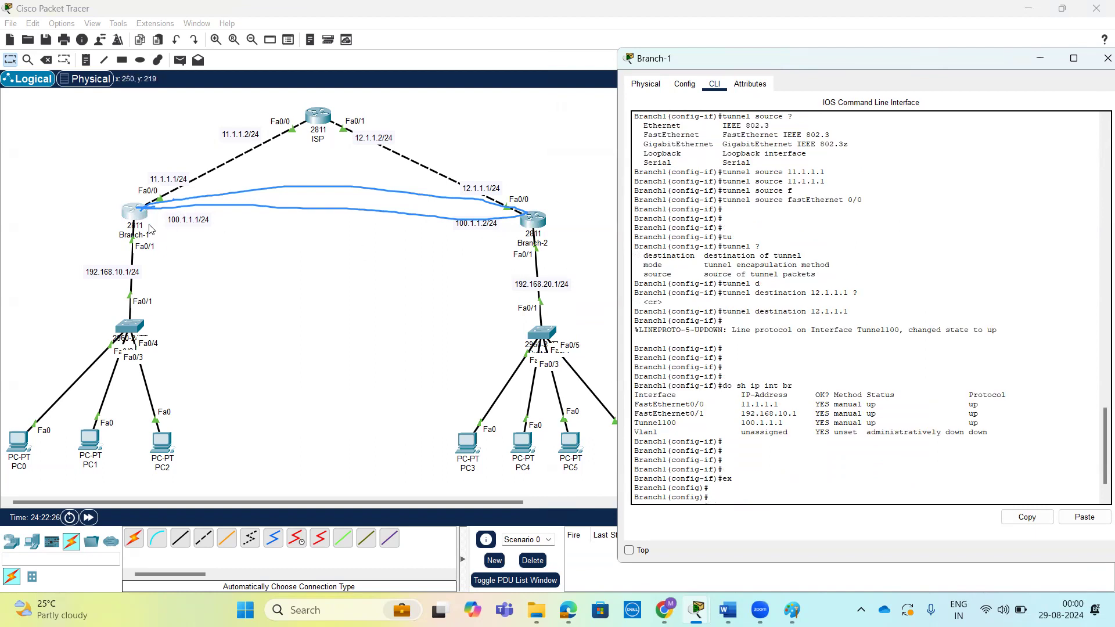
# - Review Branch-2's static route command and move the 100.1.1.2/24 label slightly down, clear of the tunnel drawing
pyautogui.click(521, 224)
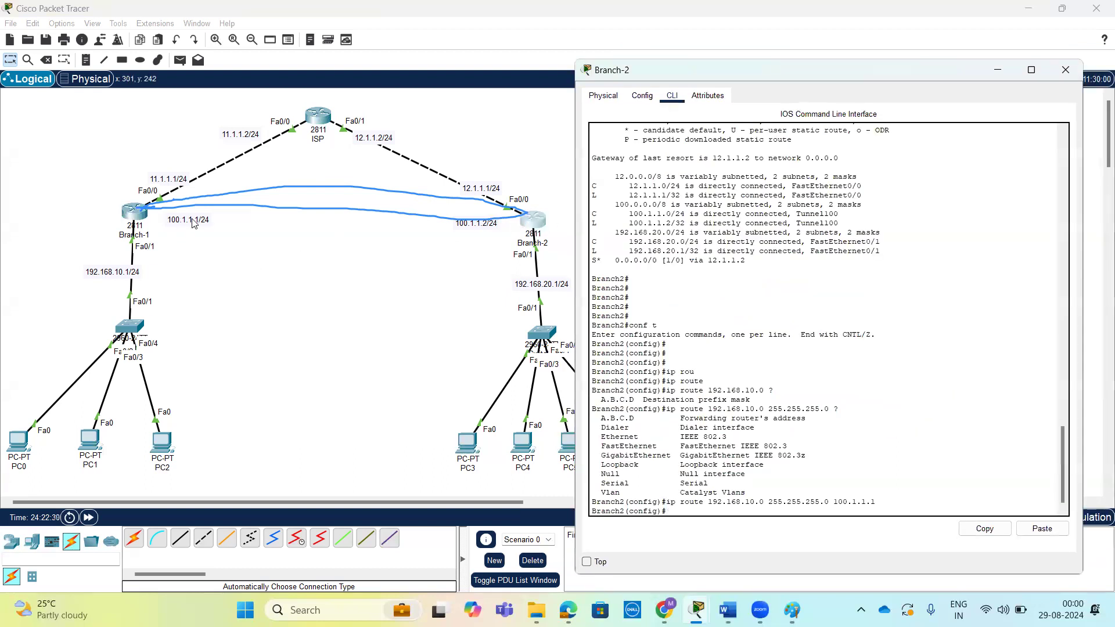
pyautogui.click(132, 215)
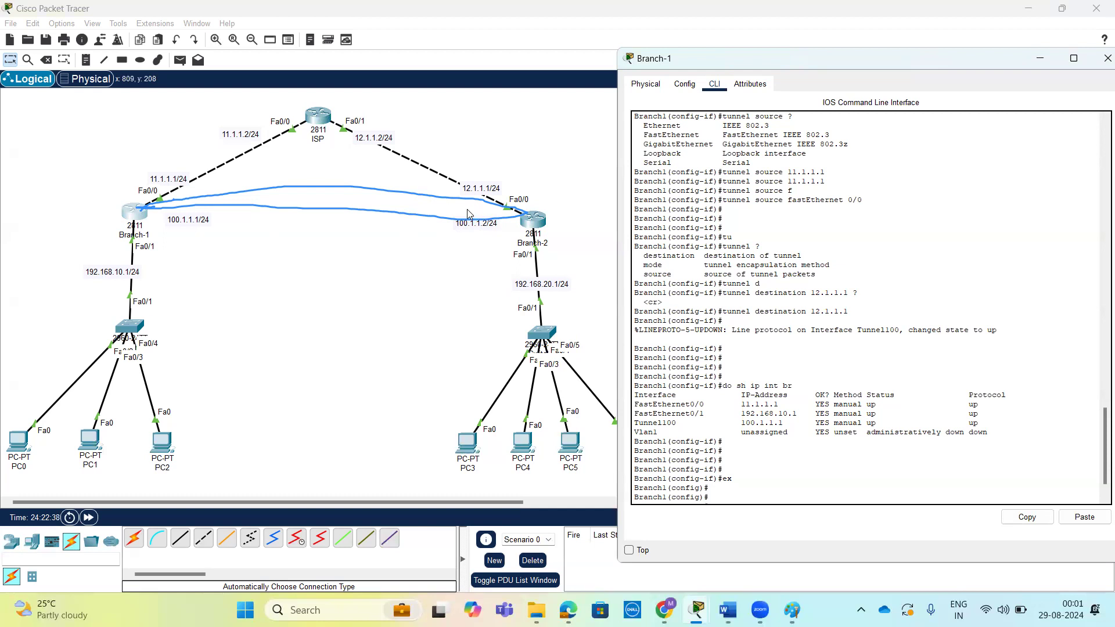
pyautogui.moveTo(489, 223)
pyautogui.mouseDown()
pyautogui.moveTo(527, 220)
pyautogui.moveTo(479, 232)
pyautogui.mouseUp()
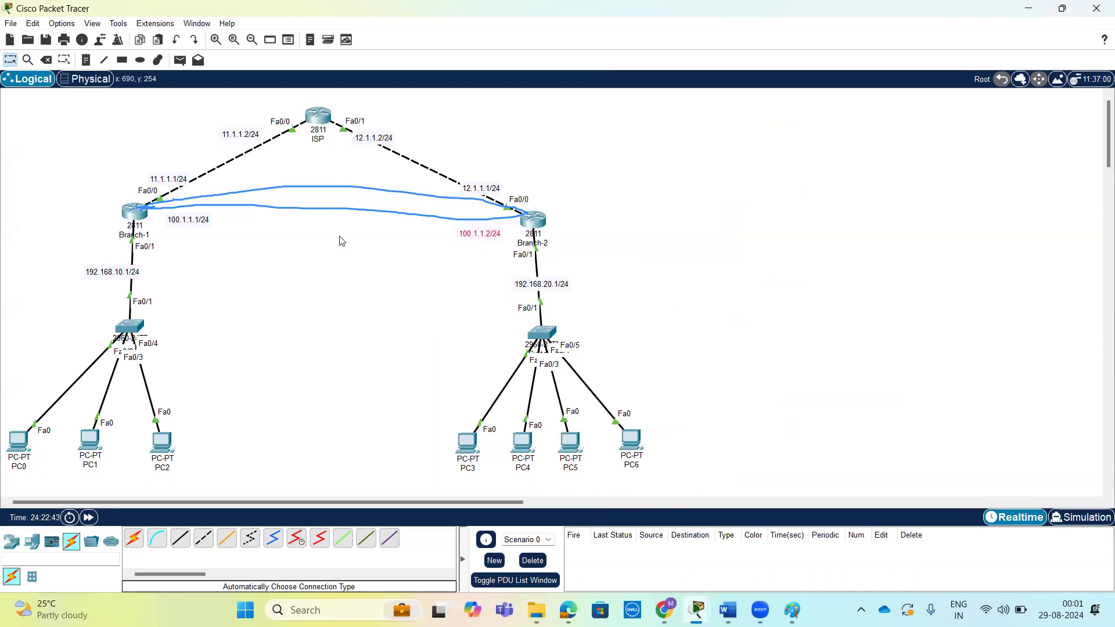
# - Add a static route on Branch-1 to 192.168.20.0 255.255.255.0 via 100.1.1.2 and review the entered next hop
pyautogui.click(125, 211)
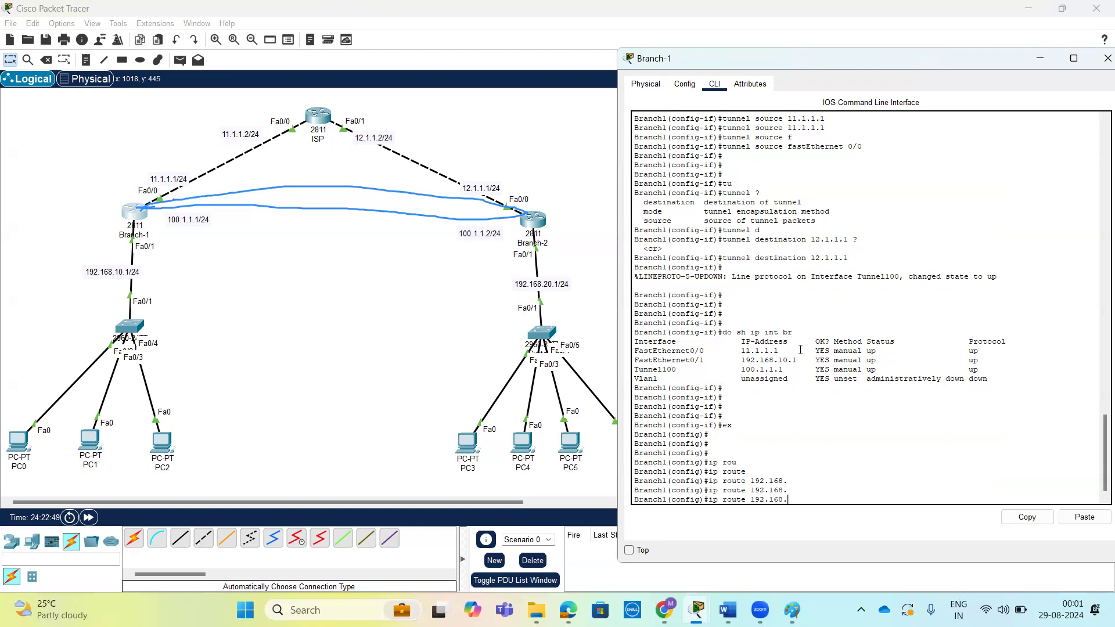
pyautogui.write('20.0 255.255.255.0 100.1.1.2')
pyautogui.press('Return')
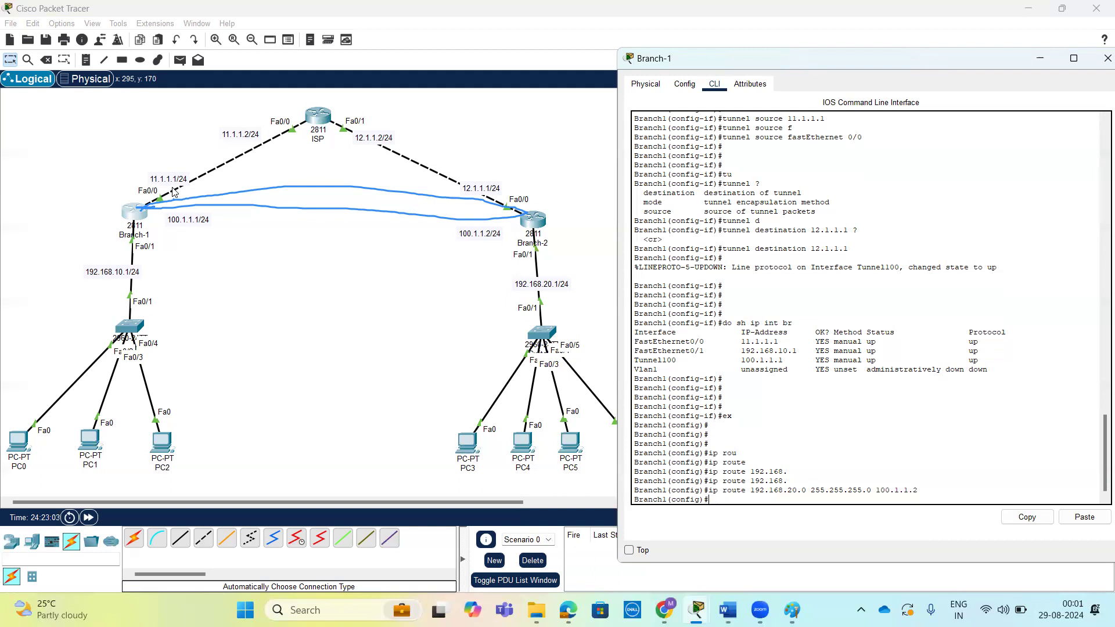
pyautogui.press('Return')
pyautogui.press('Return')
pyautogui.press('Return')
pyautogui.press('Return')
pyautogui.press('Return')
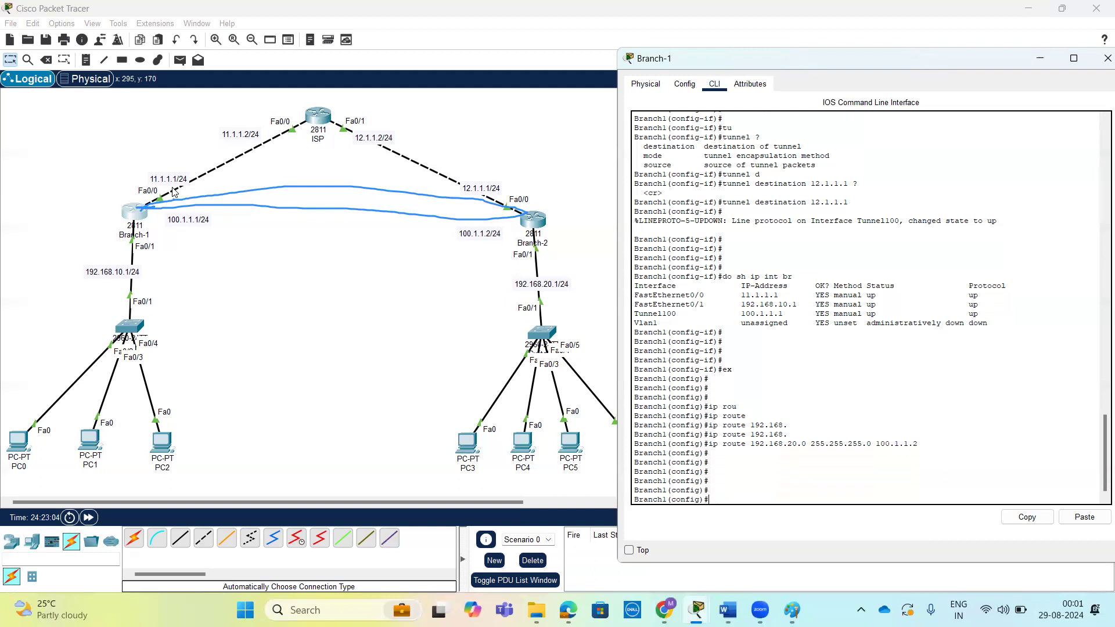
pyautogui.moveTo(918, 444); pyautogui.dragTo(631, 445)
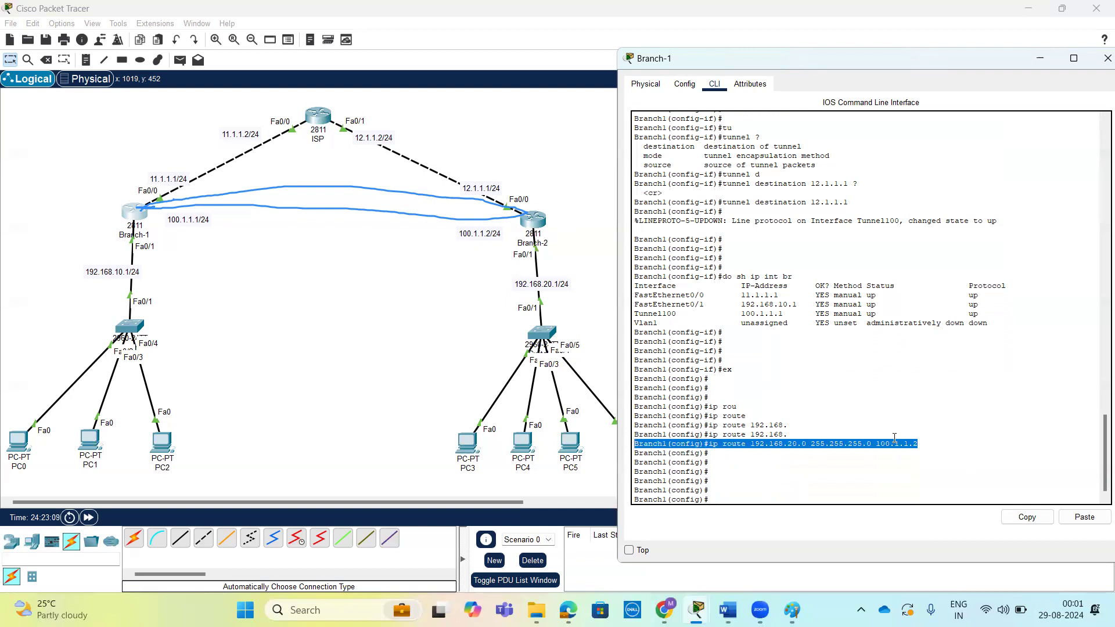
pyautogui.moveTo(920, 444); pyautogui.dragTo(878, 445)
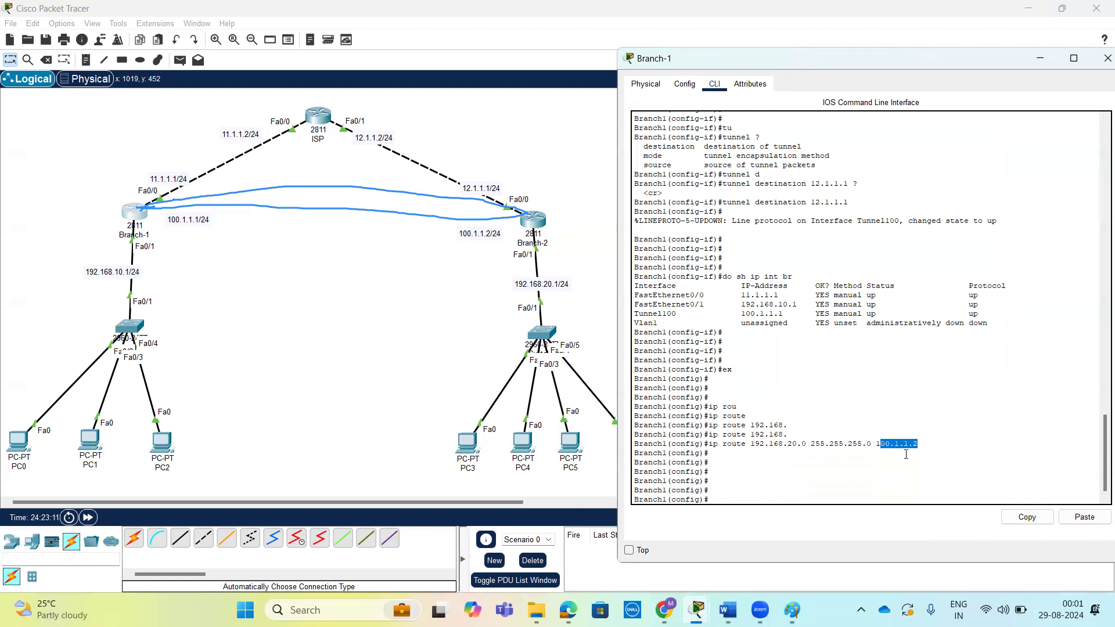
# - Return Branch-1 to privileged EXEC mode, show its IP routing table and check the static route to 192.168.20.0/24
pyautogui.hotkey('ctrl', 'z')
pyautogui.press('Return')
pyautogui.press('Return')
pyautogui.press('Return')
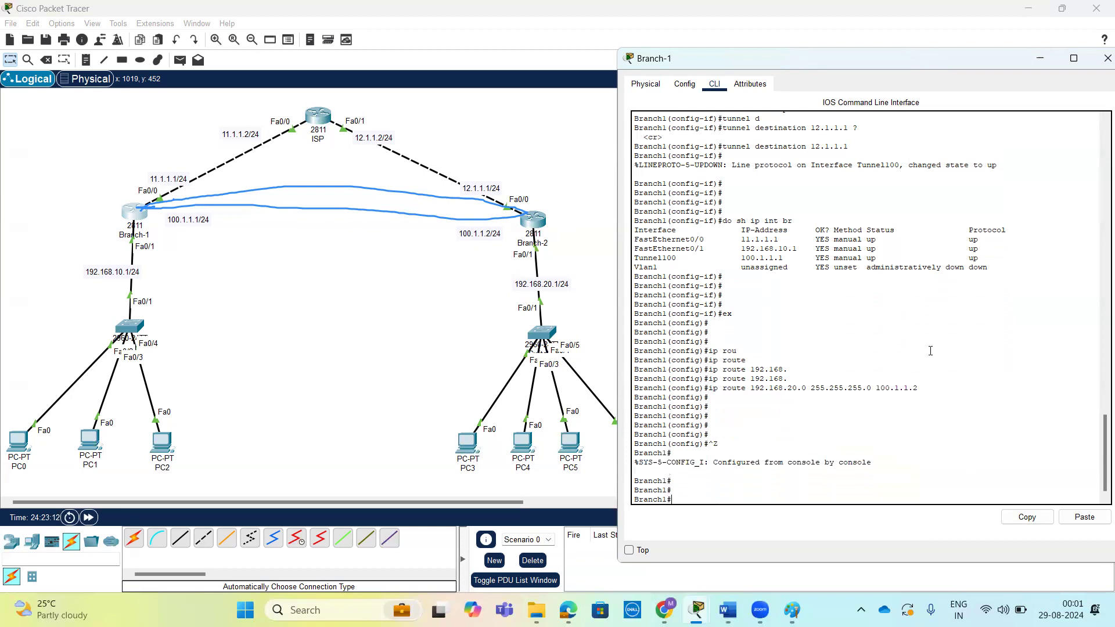
pyautogui.write('sh')
pyautogui.press('Tab')
pyautogui.write('ip rou')
pyautogui.press('Tab')
pyautogui.press('Return')
pyautogui.press('Return')
pyautogui.press('Return')
pyautogui.press('Return')
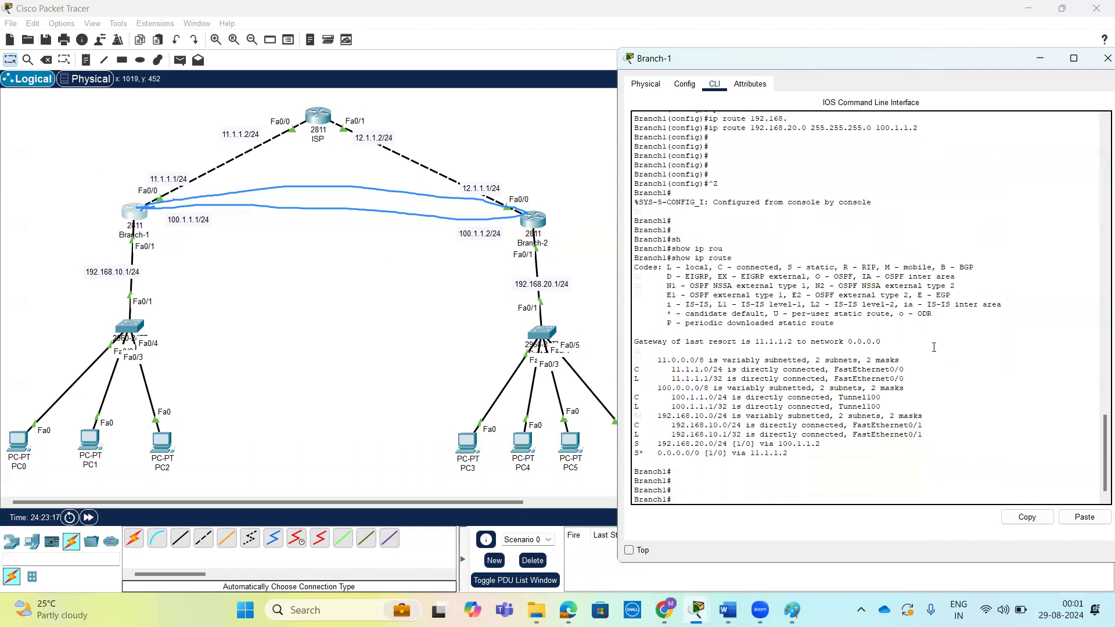
pyautogui.moveTo(635, 443); pyautogui.dragTo(821, 444)
# - Return Branch-2 to privileged EXEC mode, show its IP routing table and check the static route to 192.168.10.0/24
pyautogui.click(534, 220)
pyautogui.press('Return')
pyautogui.press('Return')
pyautogui.press('Return')
pyautogui.hotkey('ctrl', 'z')
pyautogui.press('Return')
pyautogui.press('Return')
pyautogui.write('conf t')
pyautogui.press('Up')
pyautogui.press('Up')
pyautogui.press('Return')
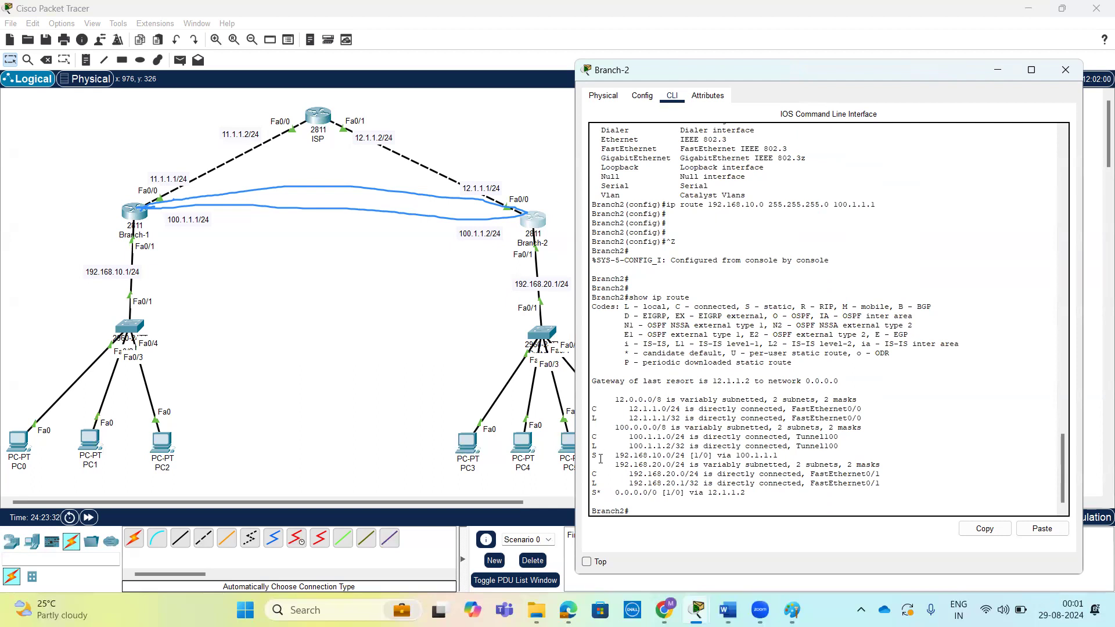
pyautogui.moveTo(590, 456); pyautogui.dragTo(740, 455)
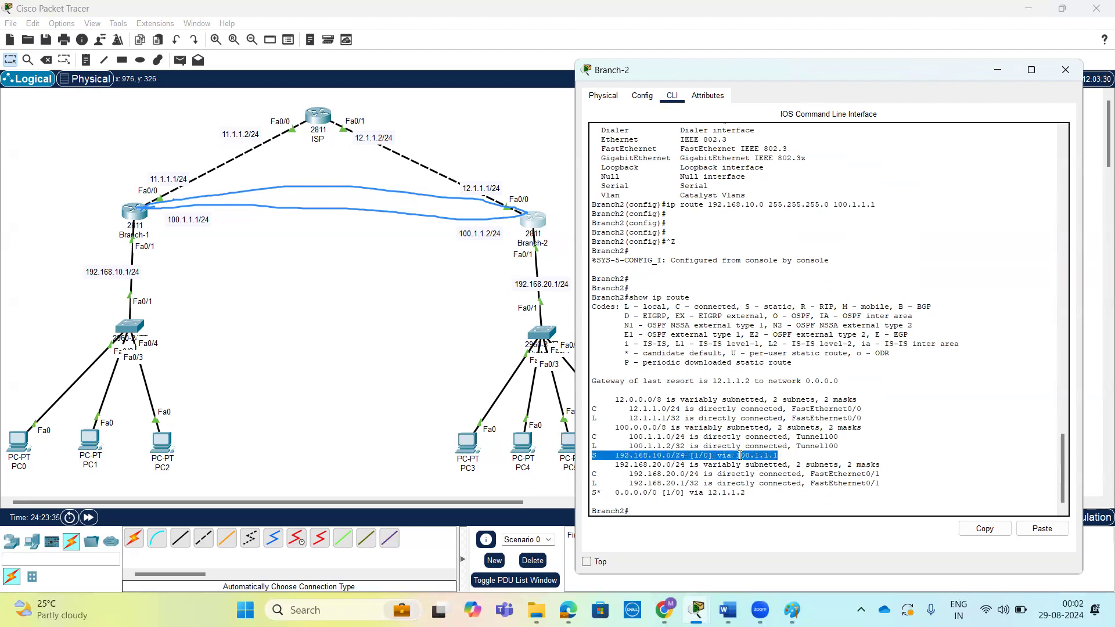
# - Ping Branch-1's LAN address 192.168.10.1 from Branch-2 to test the route through the tunnel
pyautogui.click(916, 384)
pyautogui.press('Return')
pyautogui.press('Return')
pyautogui.press('Return')
pyautogui.write('p')
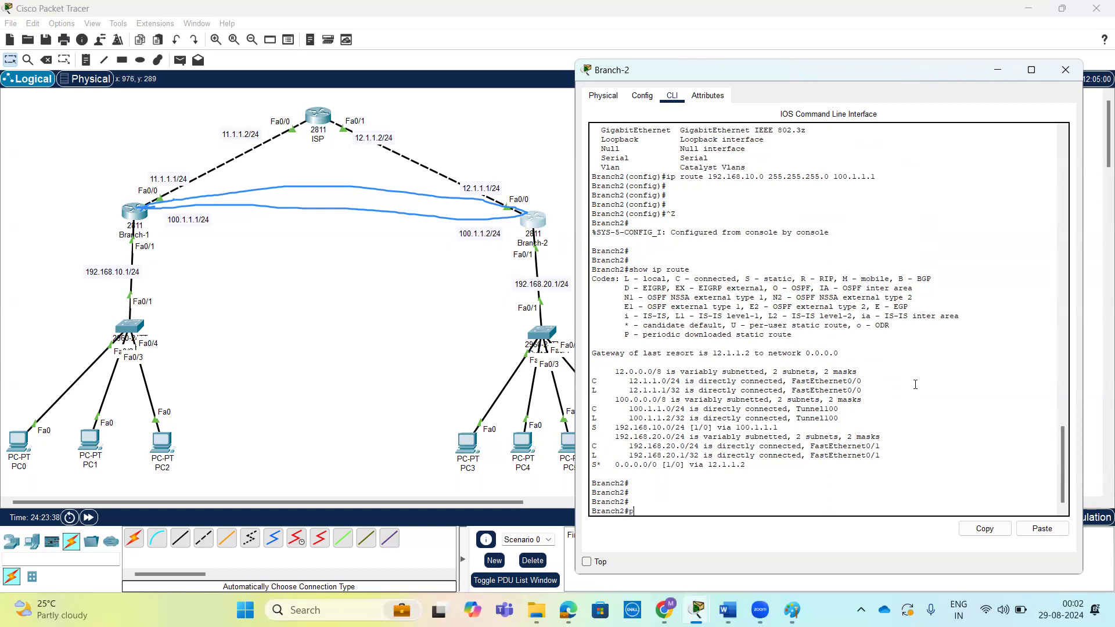
pyautogui.write('ing 192.168.10.1')
pyautogui.press('Return')
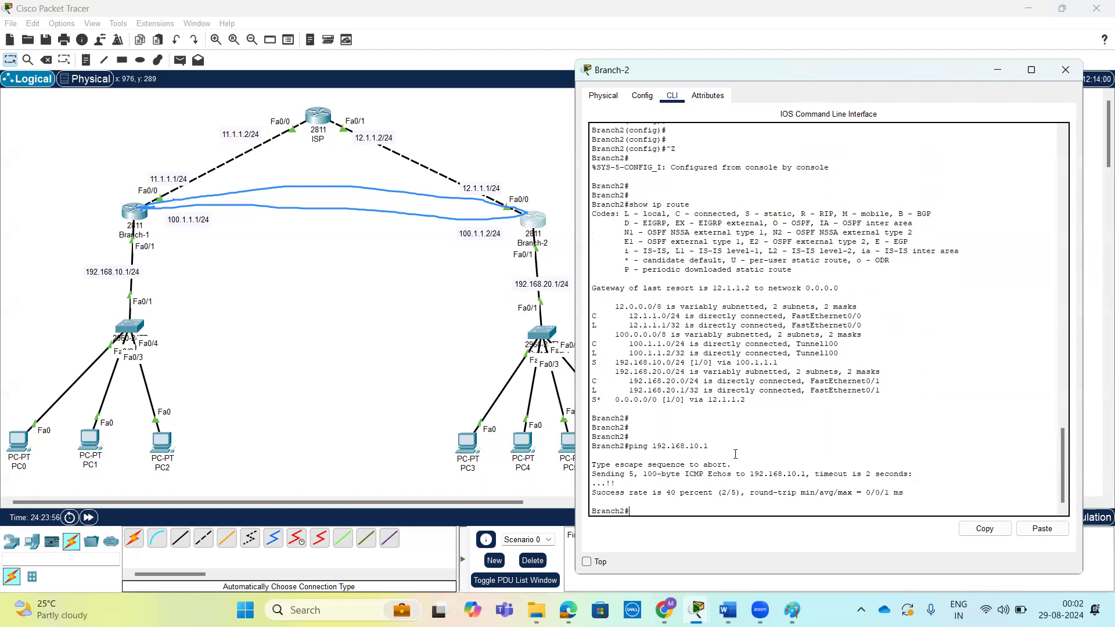
# - Repeat the ping to 192.168.10.1 from Branch-2
pyautogui.press('Up')
pyautogui.press('Return')
pyautogui.press('Return')
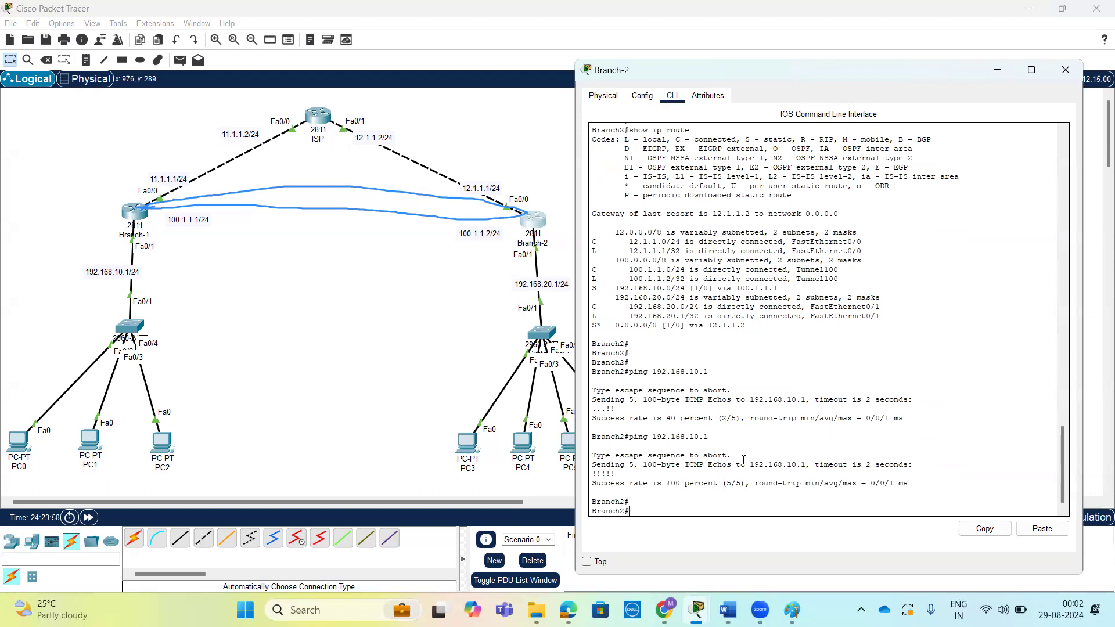
pyautogui.press('Return')
pyautogui.press('Return')
pyautogui.press('Return')
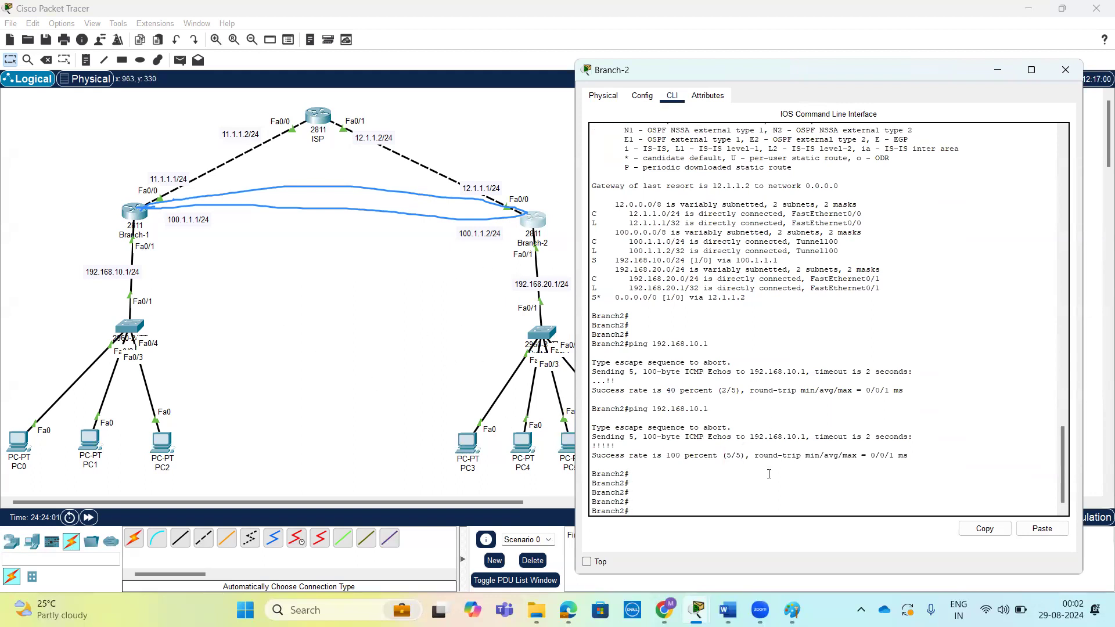
pyautogui.press('Return')
pyautogui.press('Return')
pyautogui.press('Return')
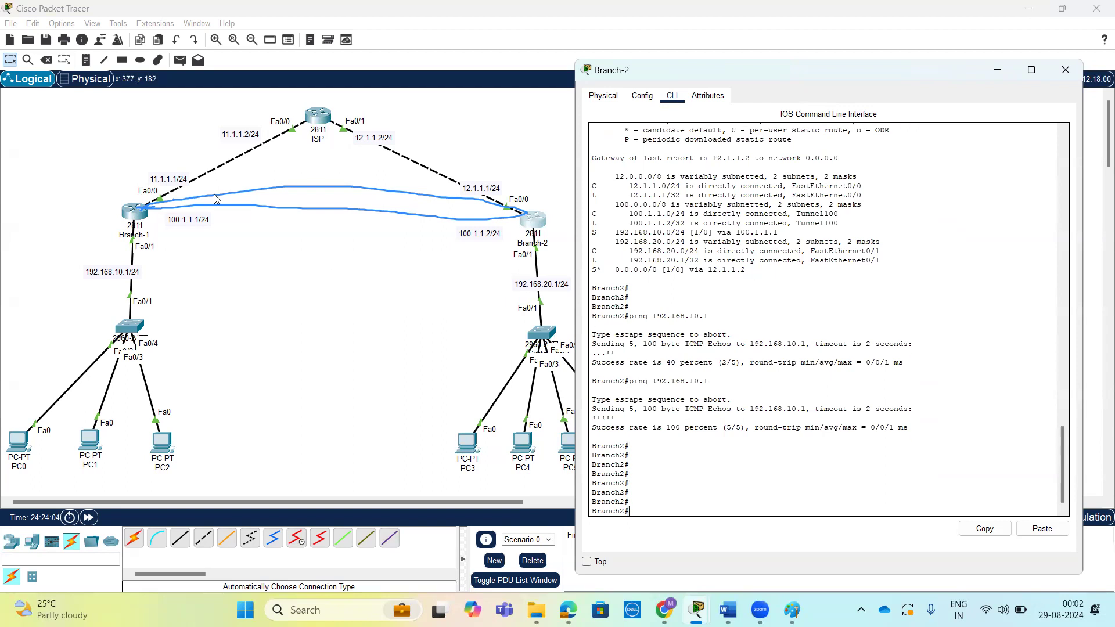
# - Enter Branch-1's global configuration mode and exclude addresses 192.168.10.1 through 192.168.10.9 from DHCP assignment
pyautogui.click(135, 211)
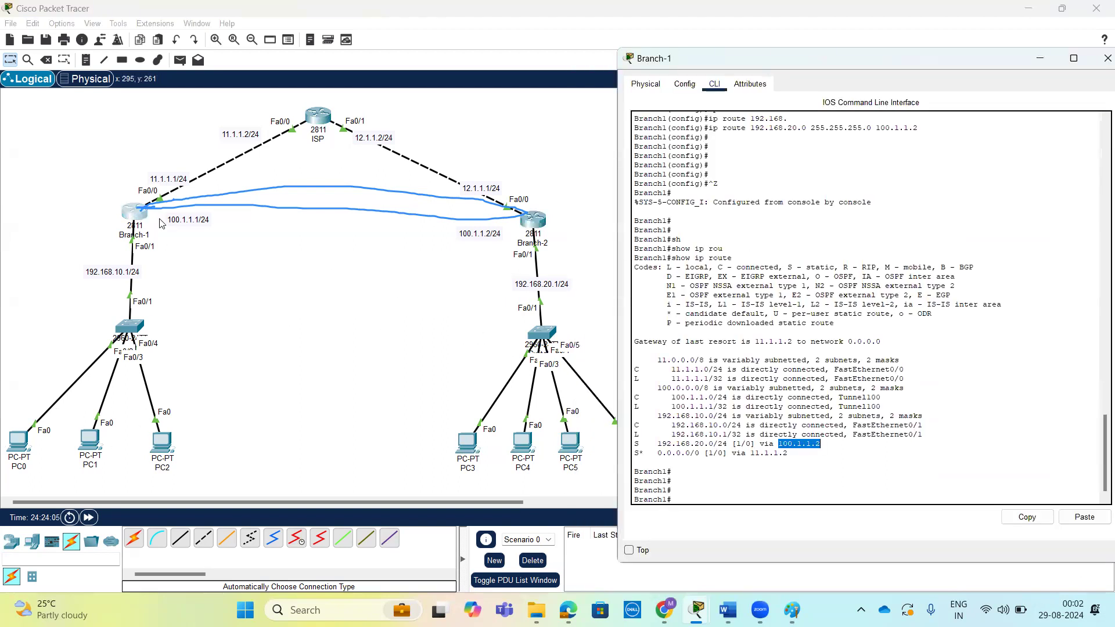
pyautogui.click(920, 383)
pyautogui.press('Return')
pyautogui.press('Return')
pyautogui.write('conf t')
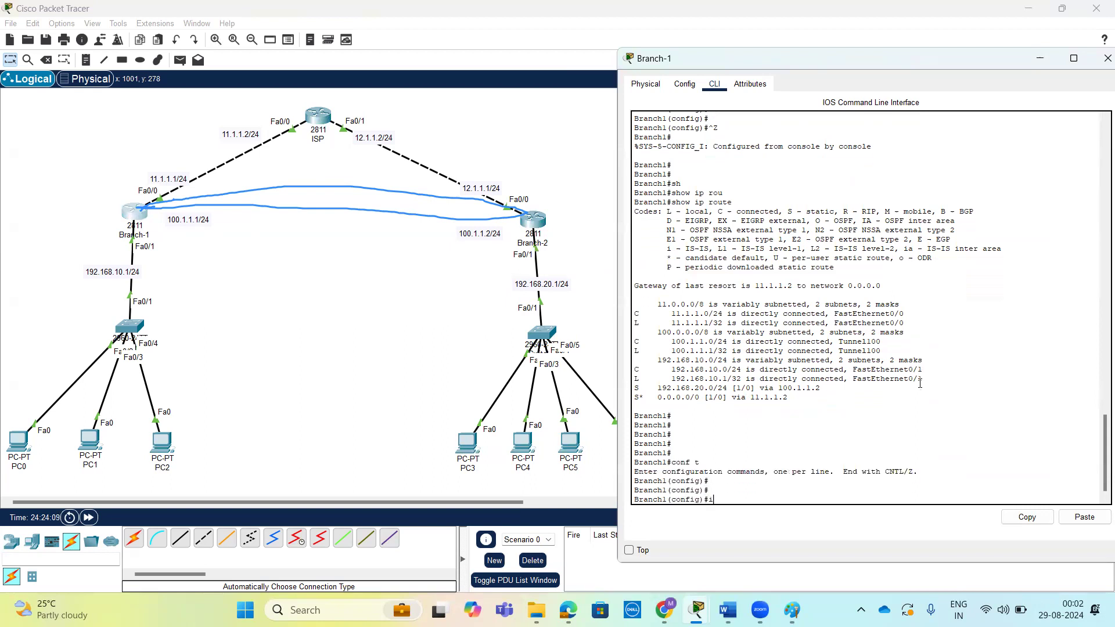
pyautogui.write('p d')
pyautogui.press('Tab')
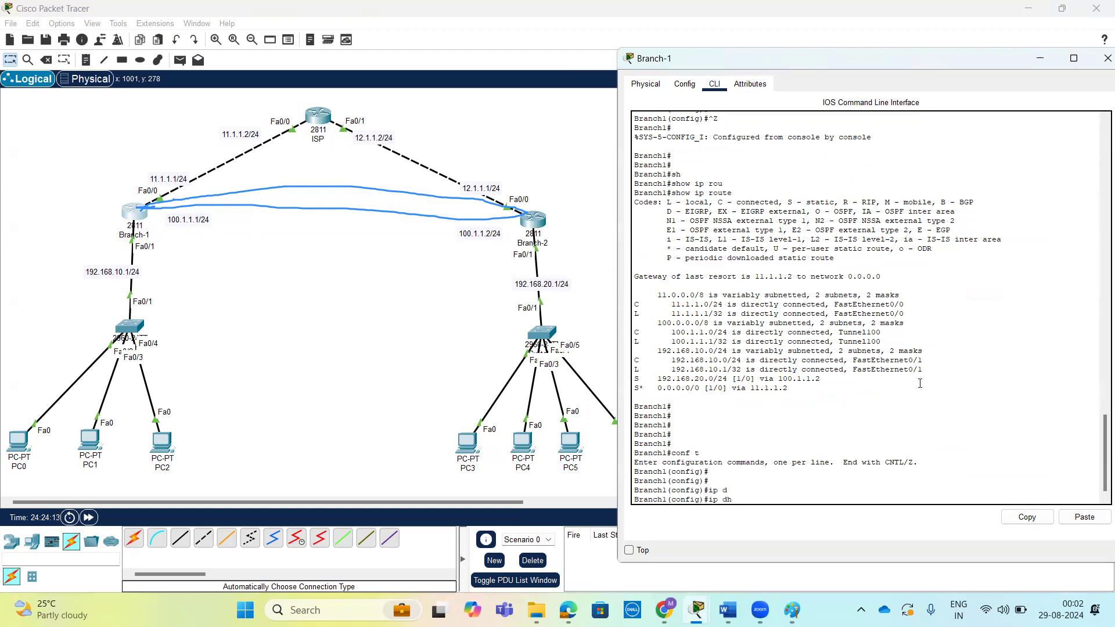
pyautogui.write('h')
pyautogui.press('Tab')
pyautogui.write('e')
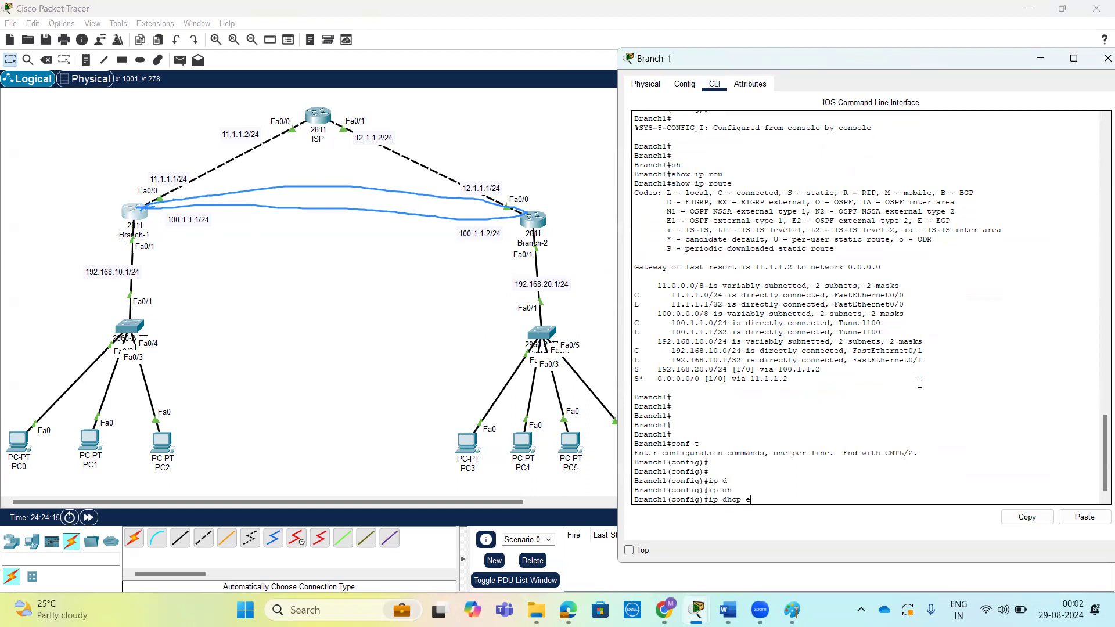
pyautogui.write('x')
pyautogui.press('Tab')
pyautogui.write('192.168')
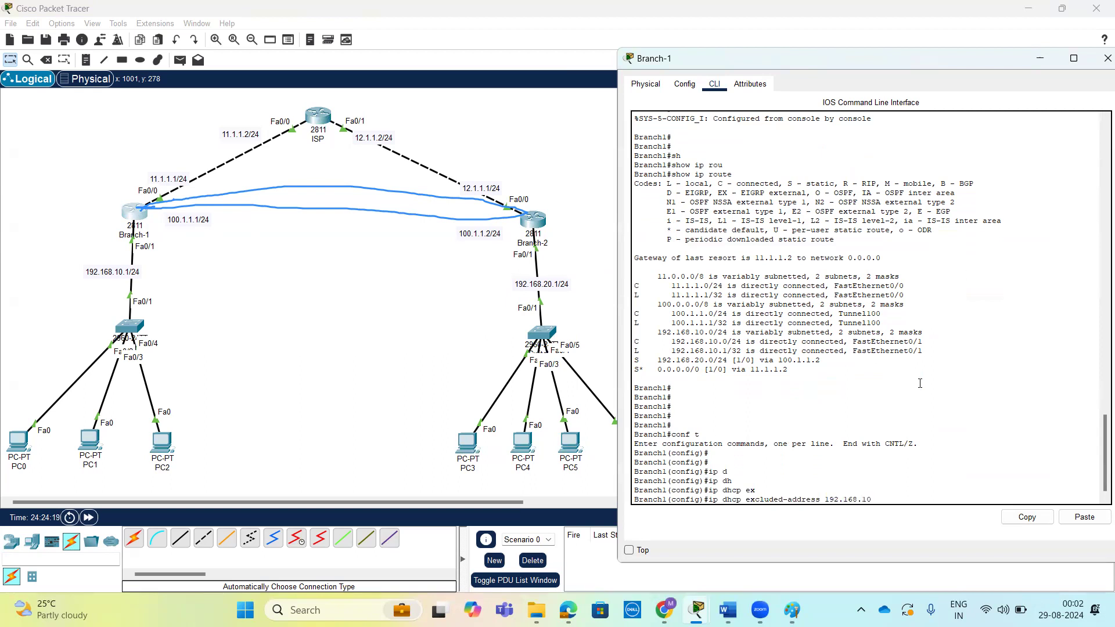
pyautogui.write('.10.1 192')
pyautogui.press('Return')
pyautogui.press('Return')
pyautogui.press('Return')
pyautogui.press('Return')
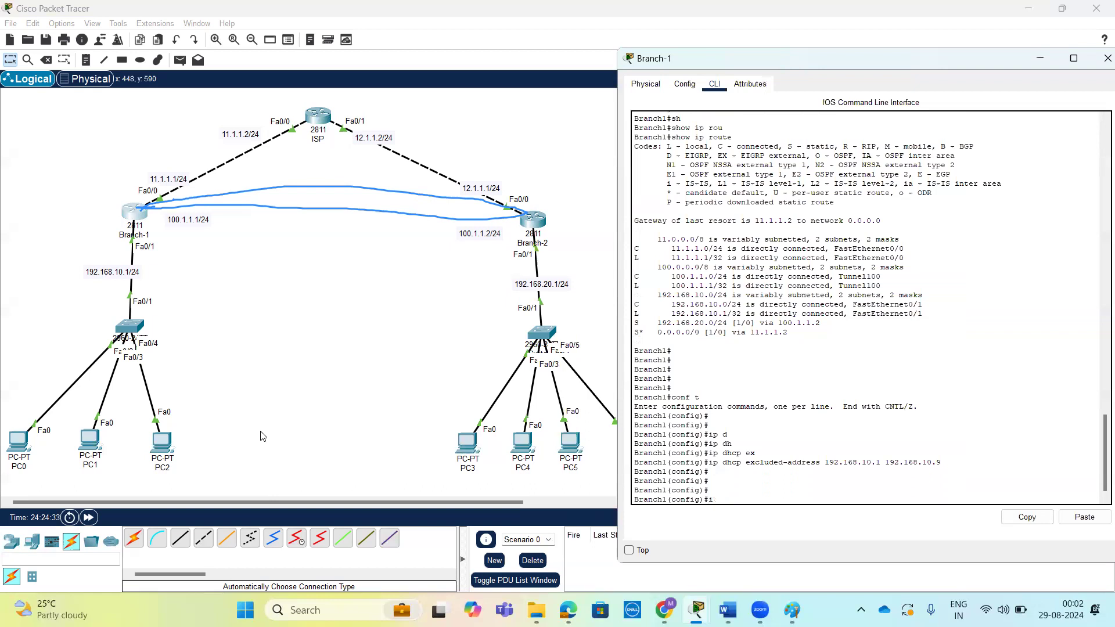
# - Create a DHCP pool named lan on Branch-1
pyautogui.write('h')
pyautogui.press('Tab')
pyautogui.write('p')
pyautogui.press('Tab')
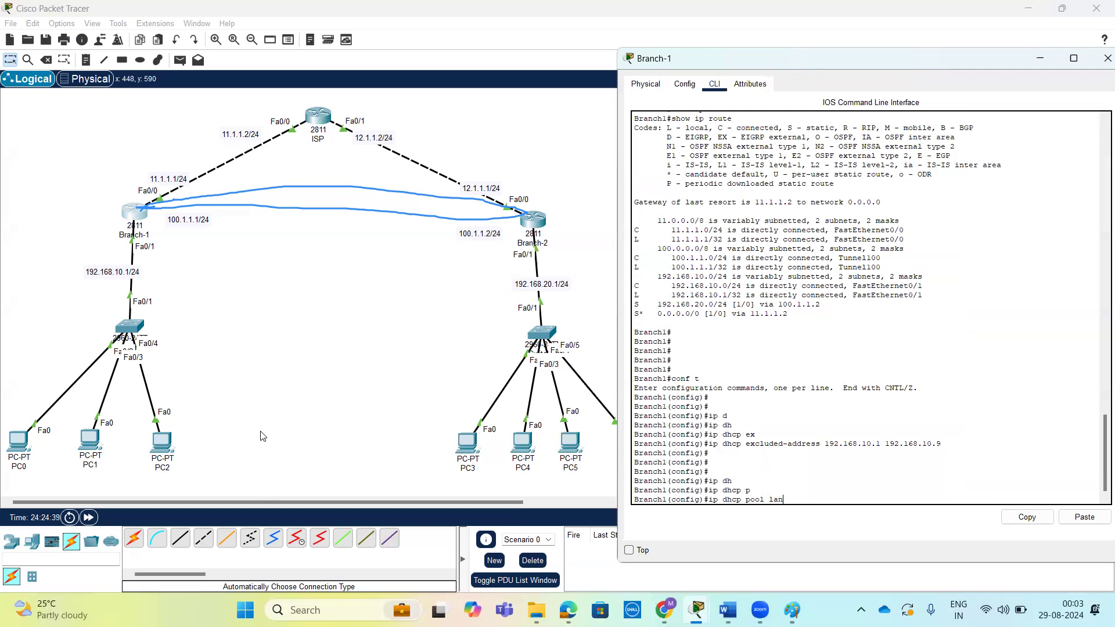
pyautogui.write('lan')
pyautogui.press('Return')
pyautogui.press('Return')
pyautogui.press('Return')
pyautogui.press('Return')
# - Set the lan pool's network to 192.168.10.0 with mask 255.255.255.0, checking the syntax help for the mask argument
pyautogui.write('ne')
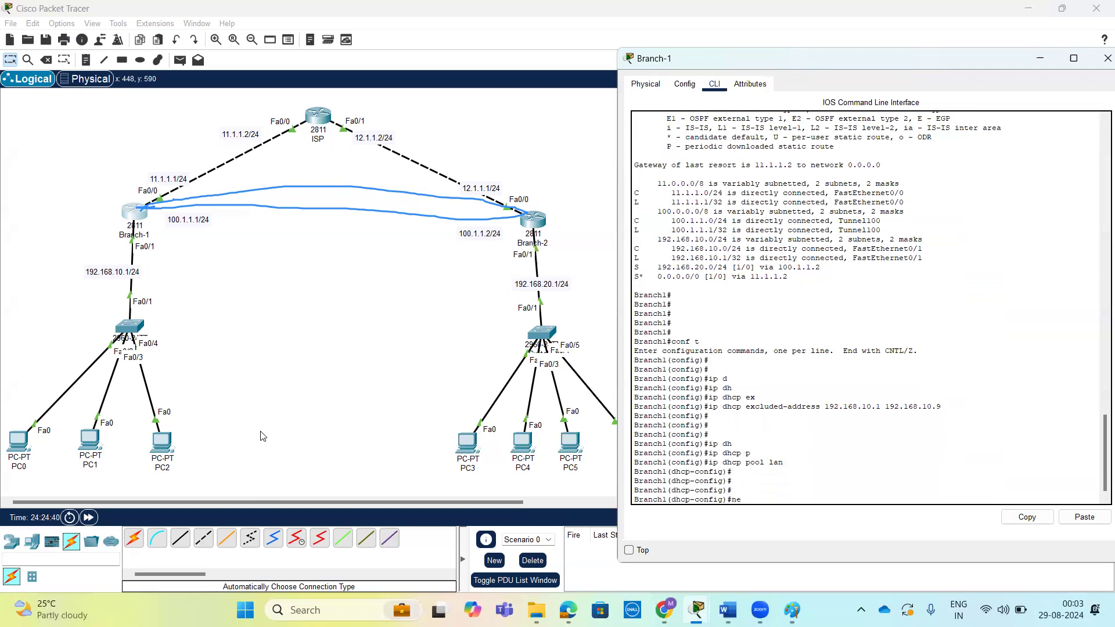
pyautogui.write('t')
pyautogui.press('Tab')
pyautogui.write('192.168.10.0')
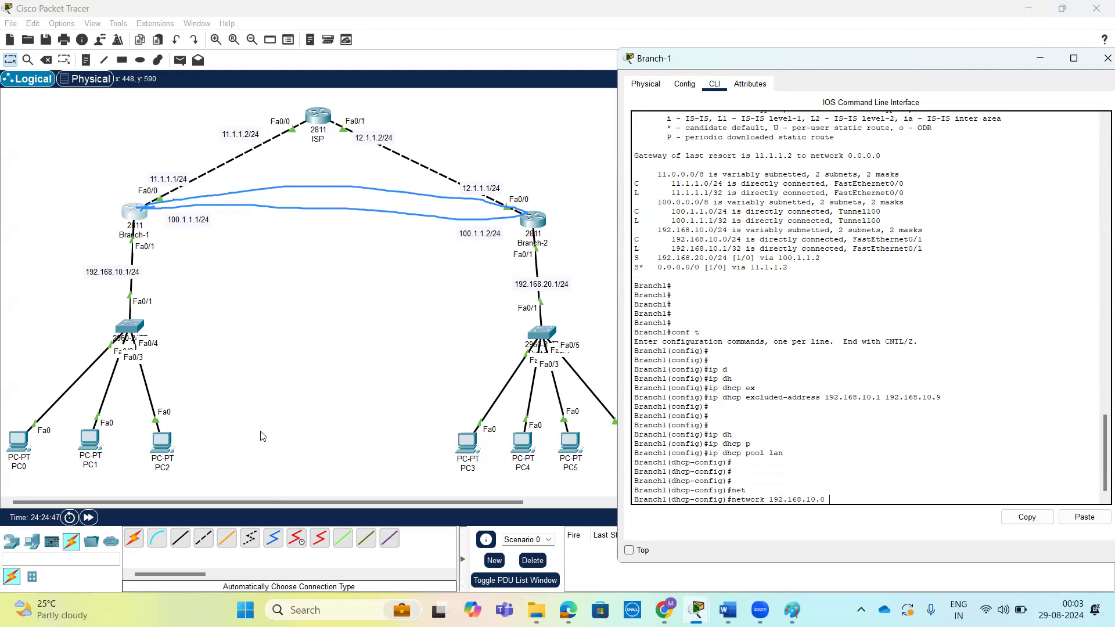
pyautogui.write(' ?')
pyautogui.write('255.255.255')
pyautogui.write('.0')
pyautogui.press('Return')
pyautogui.press('Return')
pyautogui.press('Return')
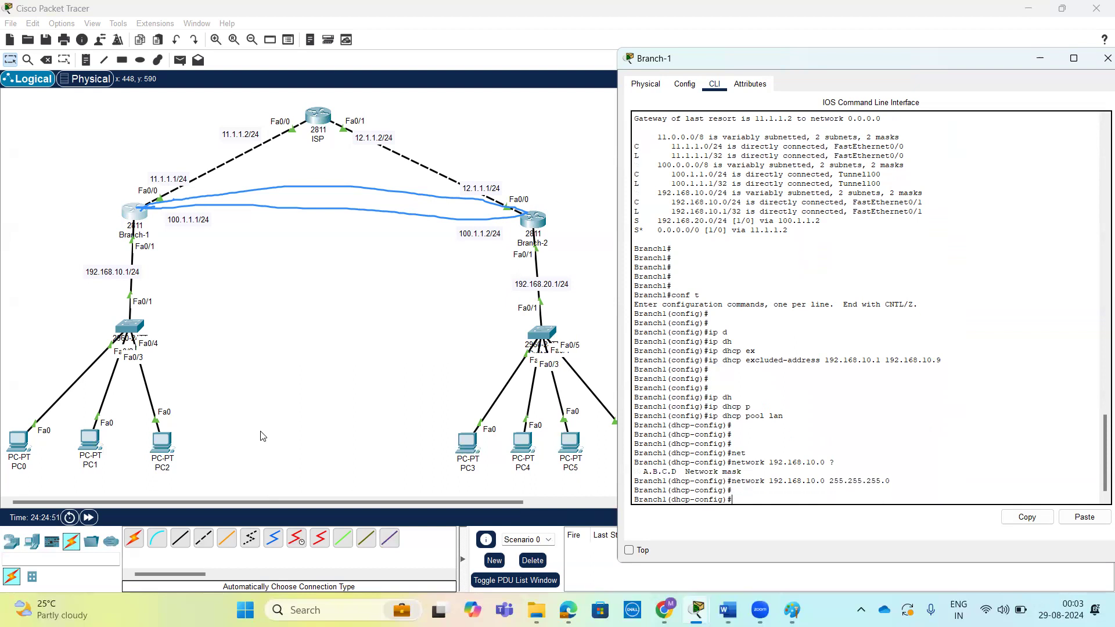
# - Set the default router of Branch-1's lan pool to 192.168.10.1
pyautogui.write('de')
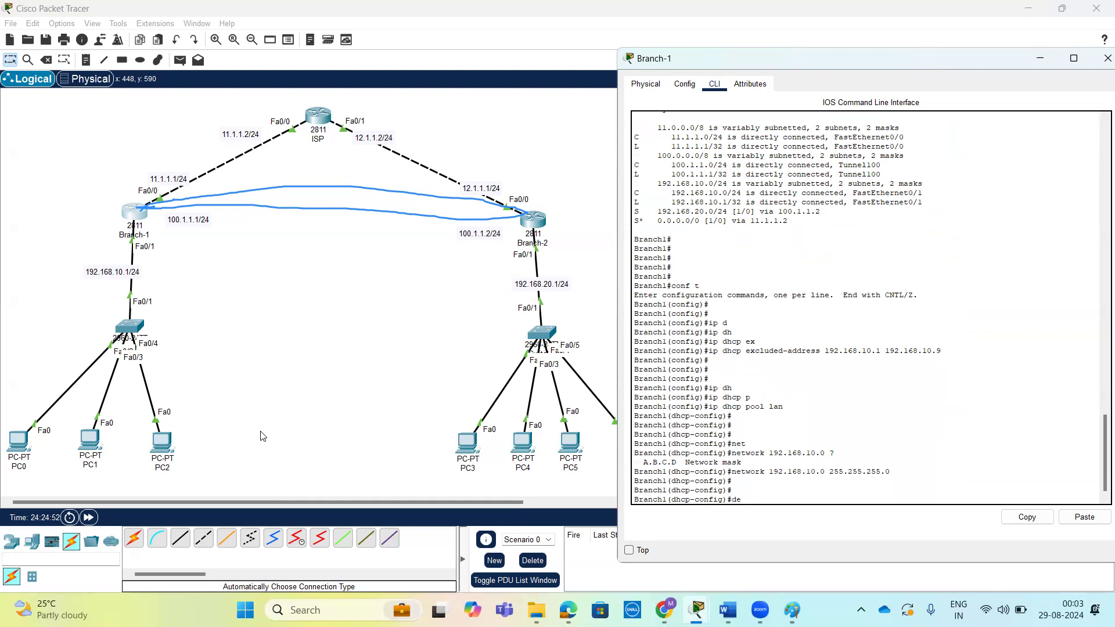
pyautogui.write('f')
pyautogui.press('Tab')
pyautogui.write('192.16')
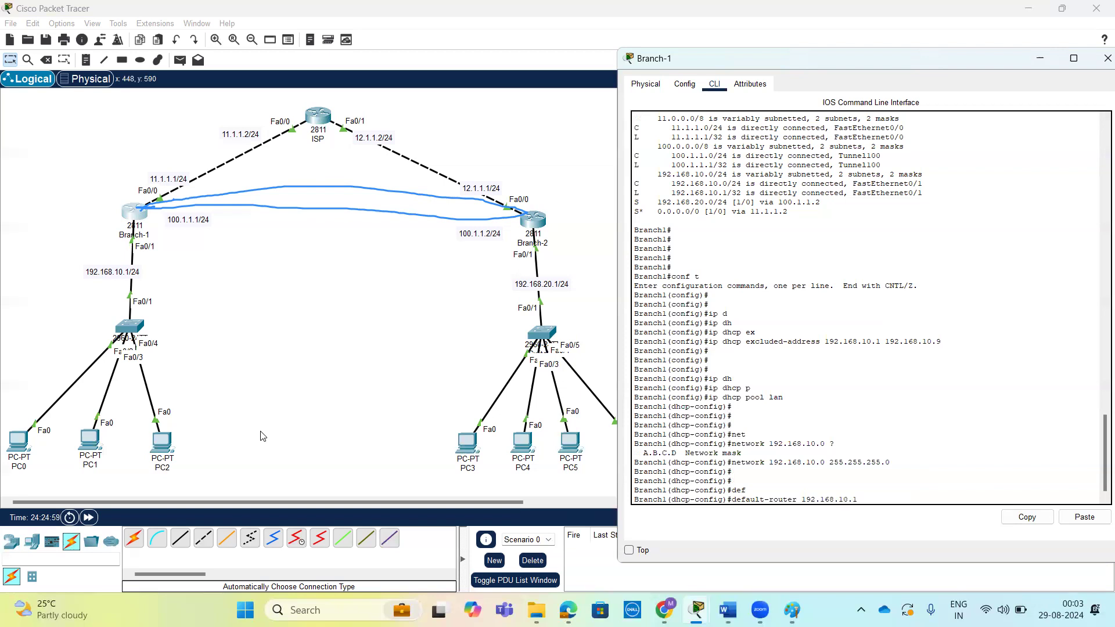
pyautogui.write('8.10.1')
pyautogui.press('Return')
pyautogui.press('Return')
pyautogui.press('Return')
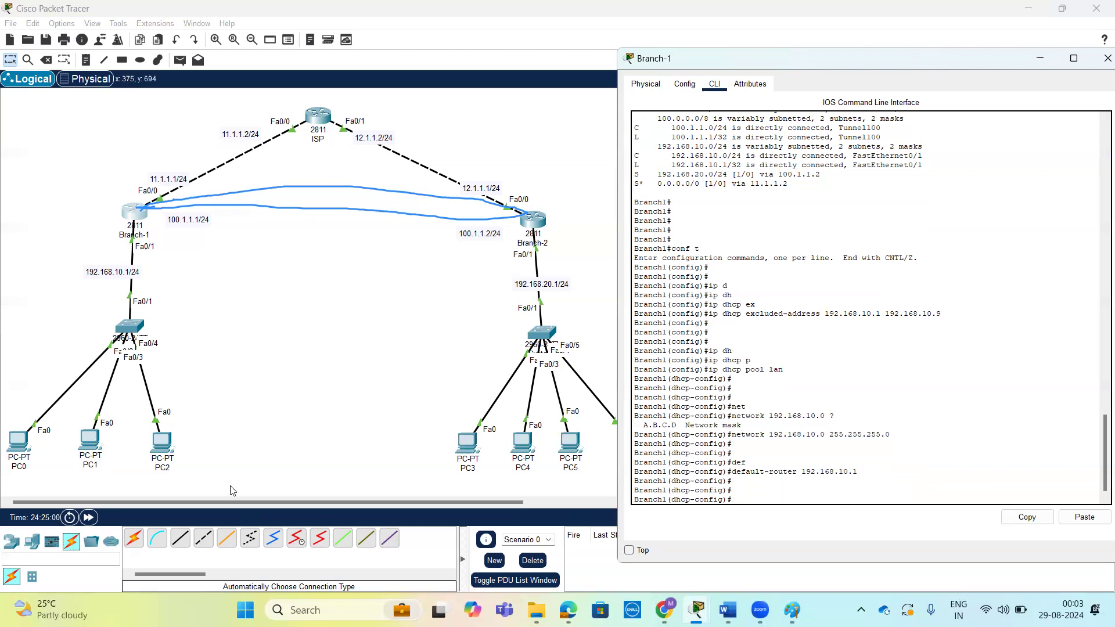
# - Move PC0 slightly closer to PC1 and switch PC0's IPv4 configuration to DHCP
pyautogui.click(158, 444)
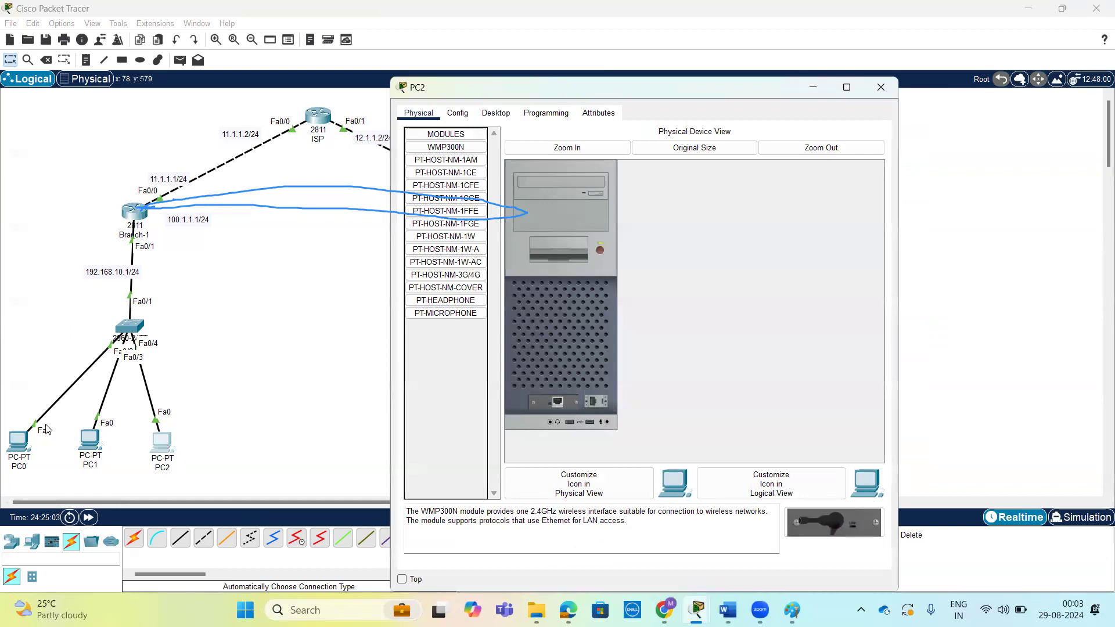
pyautogui.click(48, 429)
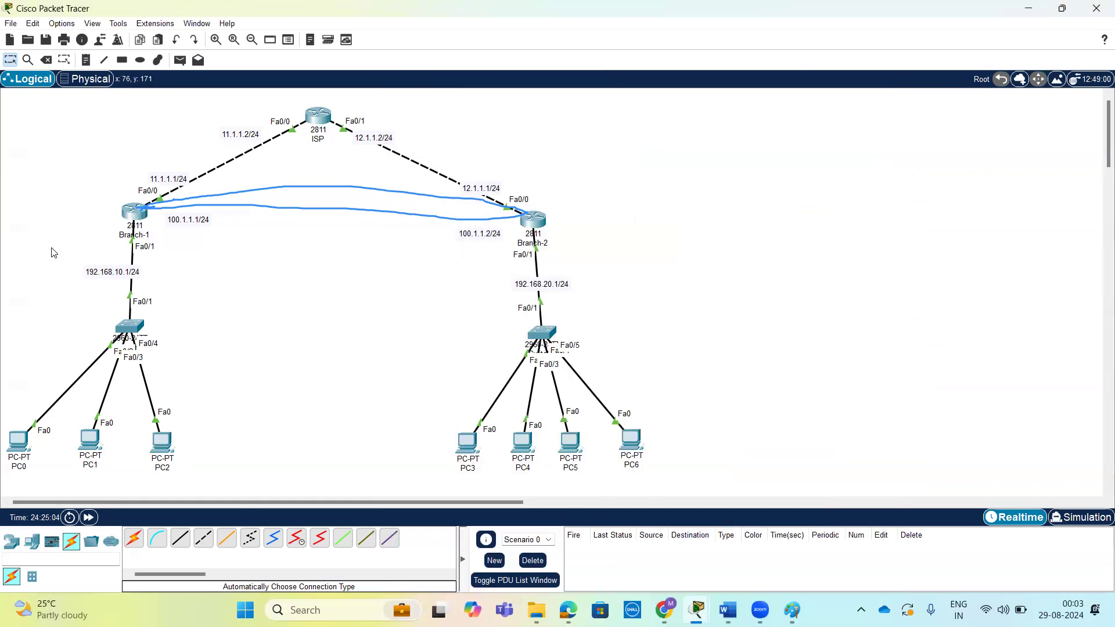
pyautogui.moveTo(25, 441); pyautogui.dragTo(43, 447)
pyautogui.click(42, 446)
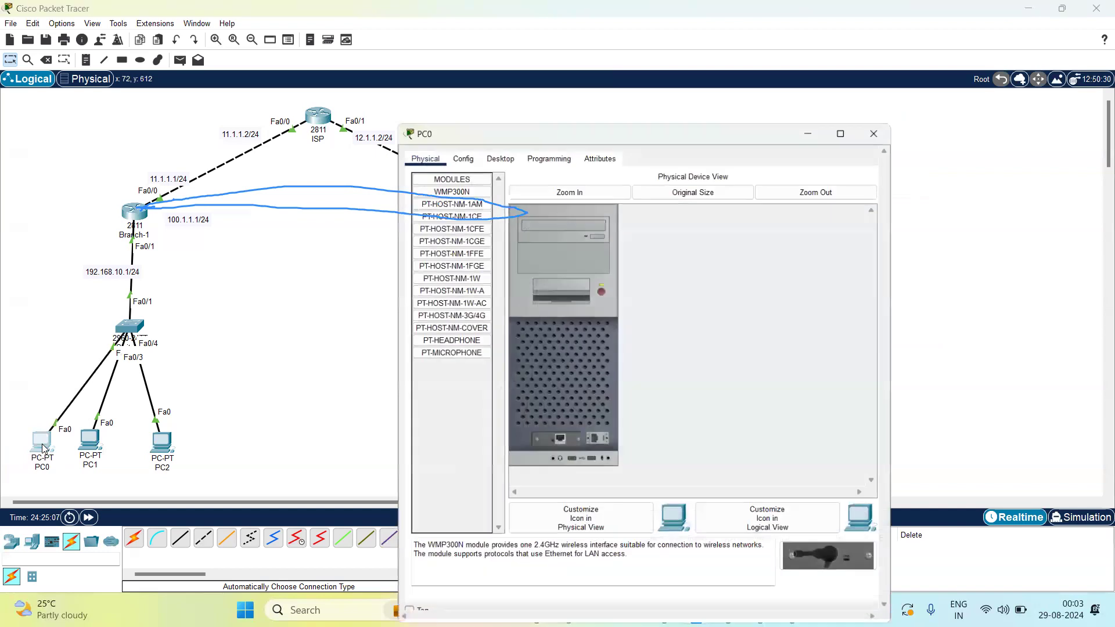
pyautogui.click(496, 113)
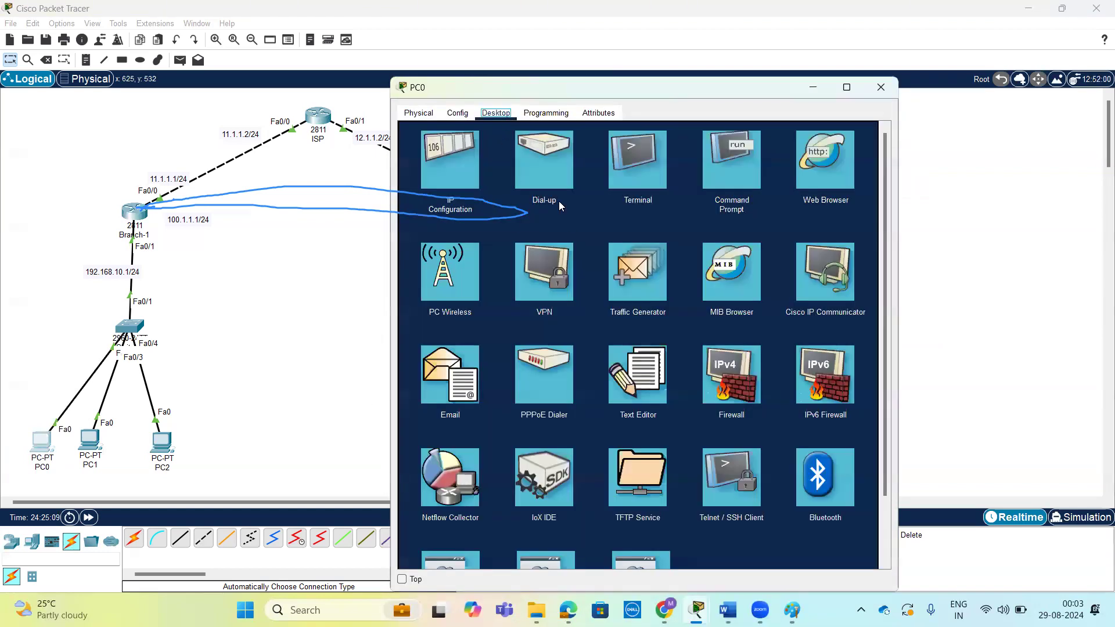
pyautogui.click(447, 162)
pyautogui.click(416, 181)
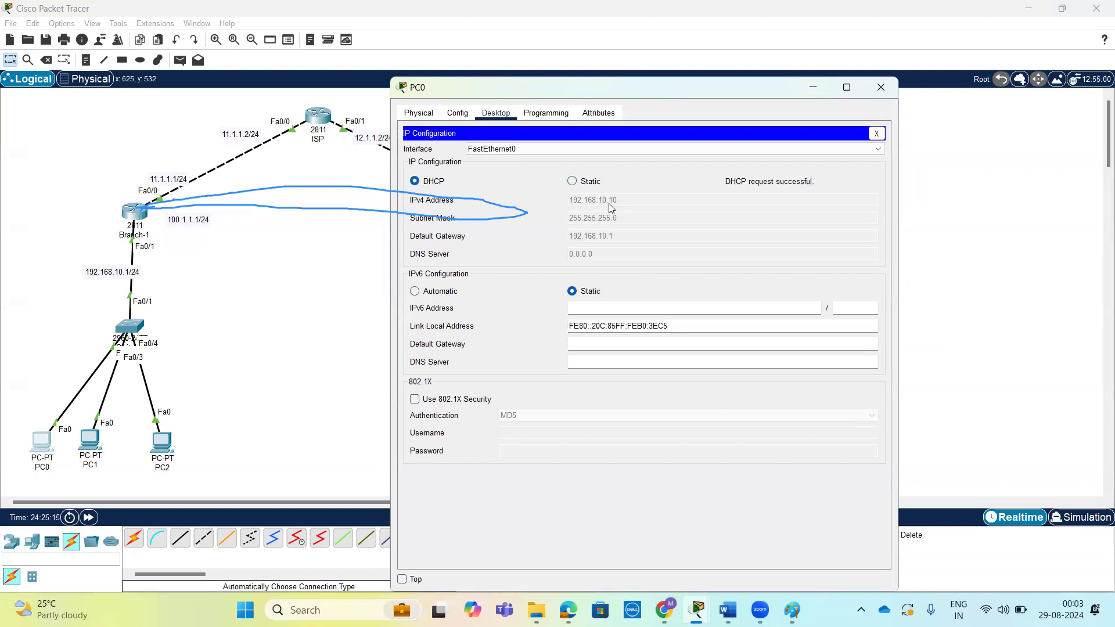
# - Switch PC1's IPv4 configuration on FastEthernet0 to DHCP
pyautogui.click(91, 440)
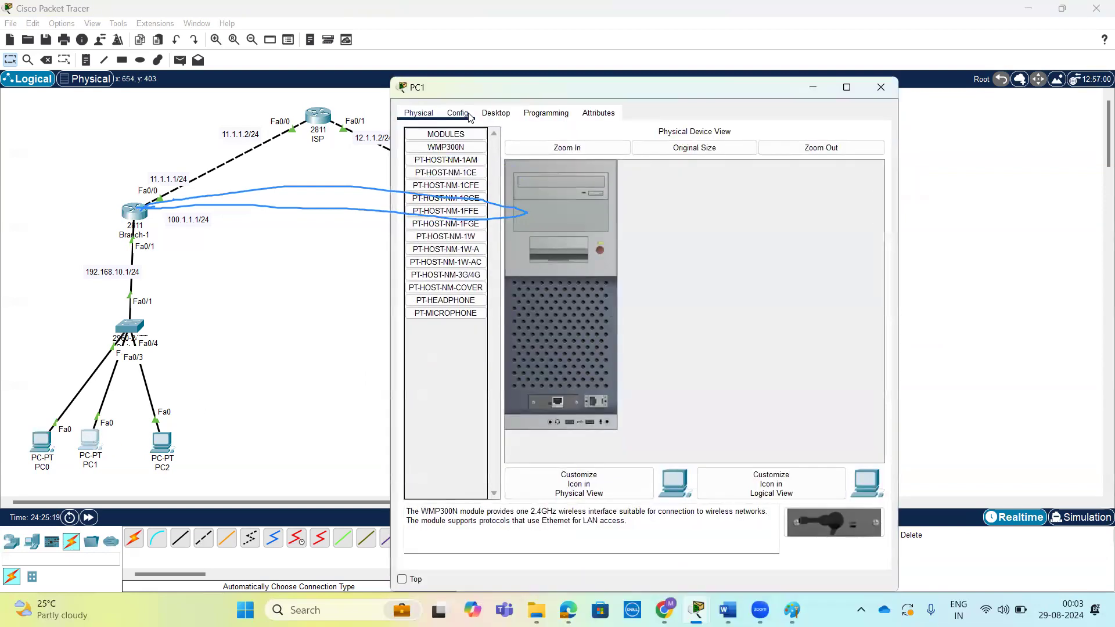
pyautogui.click(458, 114)
pyautogui.click(494, 118)
pyautogui.click(448, 170)
pyautogui.click(415, 181)
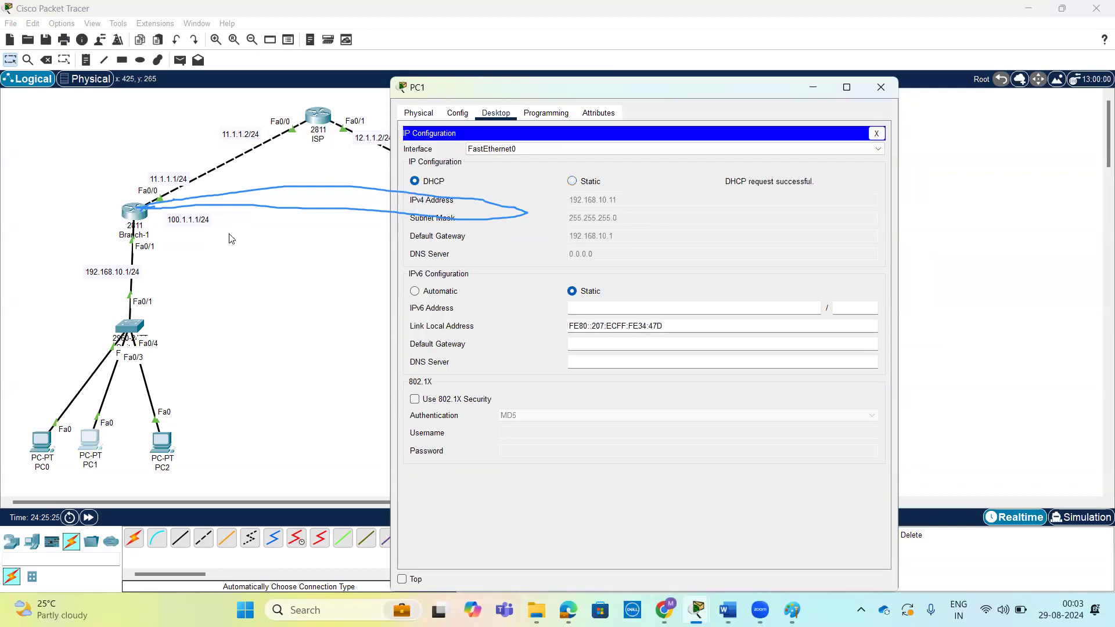
# - Reopen Branch-1's command line and leave DHCP pool configuration for privileged EXEC mode
pyautogui.click(135, 212)
pyautogui.press('Return')
pyautogui.press('Return')
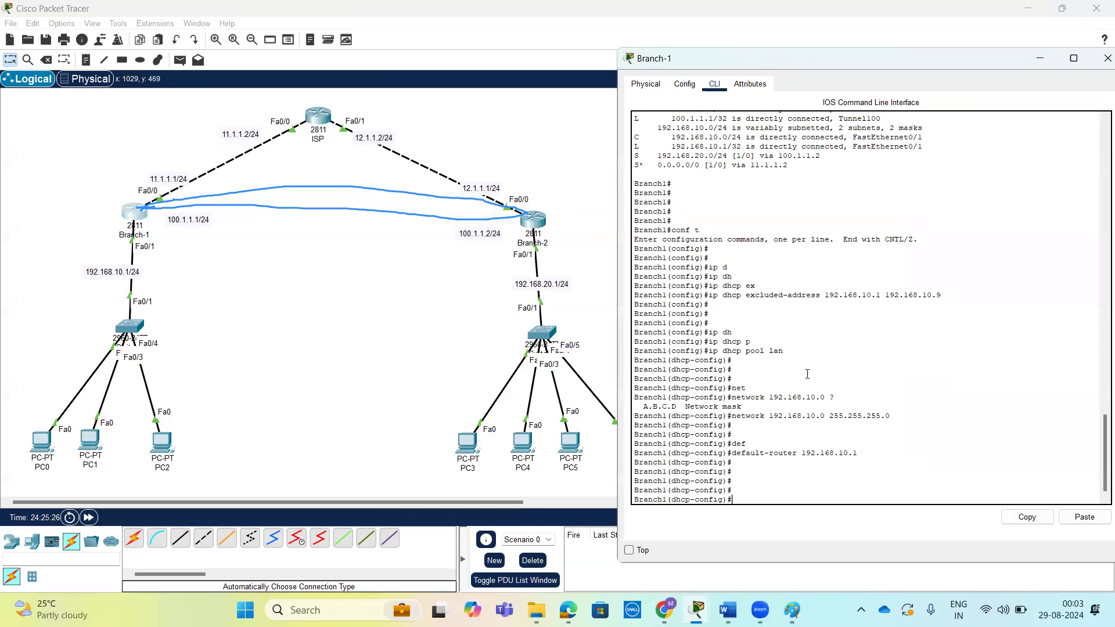
pyautogui.hotkey('ctrl', 'z')
pyautogui.press('Return')
pyautogui.press('Return')
pyautogui.press('Return')
# - List the available show ip dhcp options on Branch-1 and display the DHCP pool information
pyautogui.write('sh')
pyautogui.press('Tab')
pyautogui.write('ip')
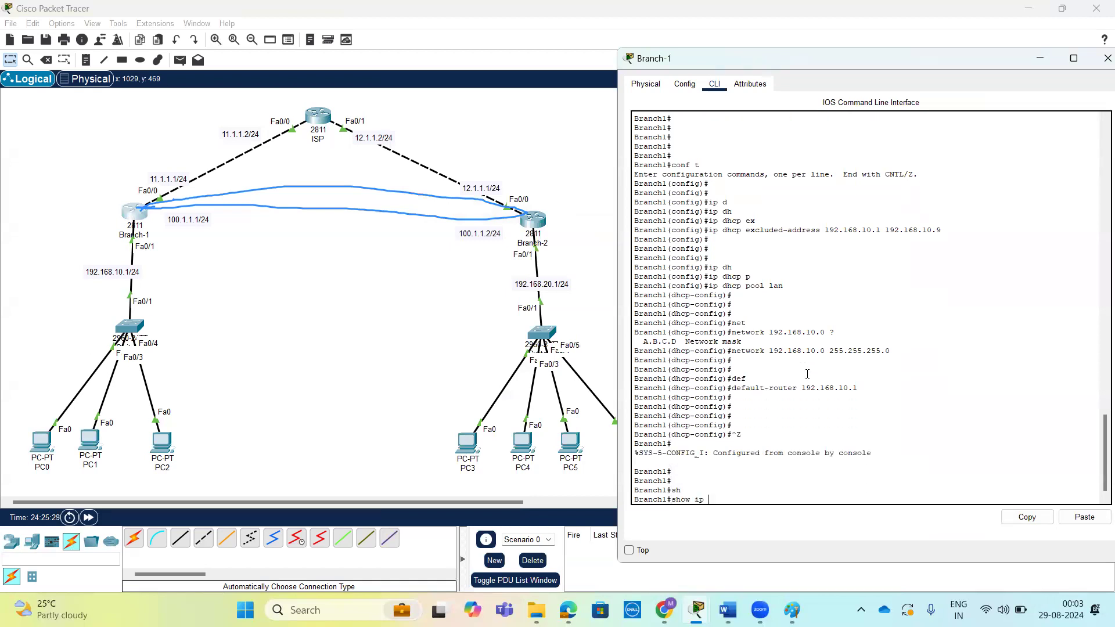
pyautogui.write(' dh')
pyautogui.press('Tab')
pyautogui.write('?')
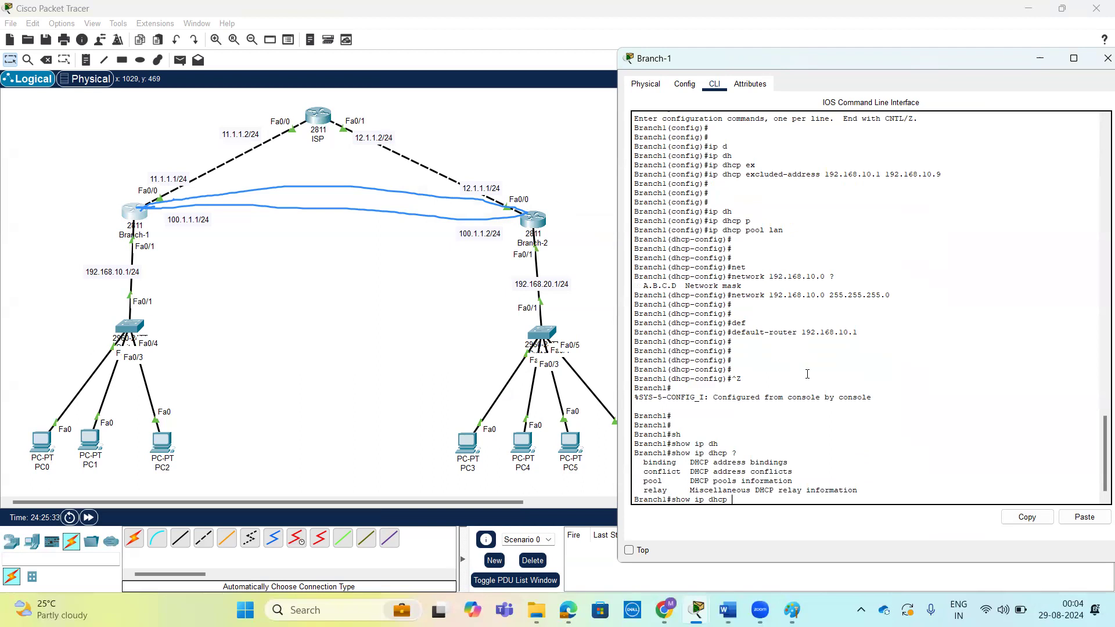
pyautogui.write('p')
pyautogui.press('Tab')
pyautogui.press('Return')
pyautogui.press('Return')
pyautogui.press('Return')
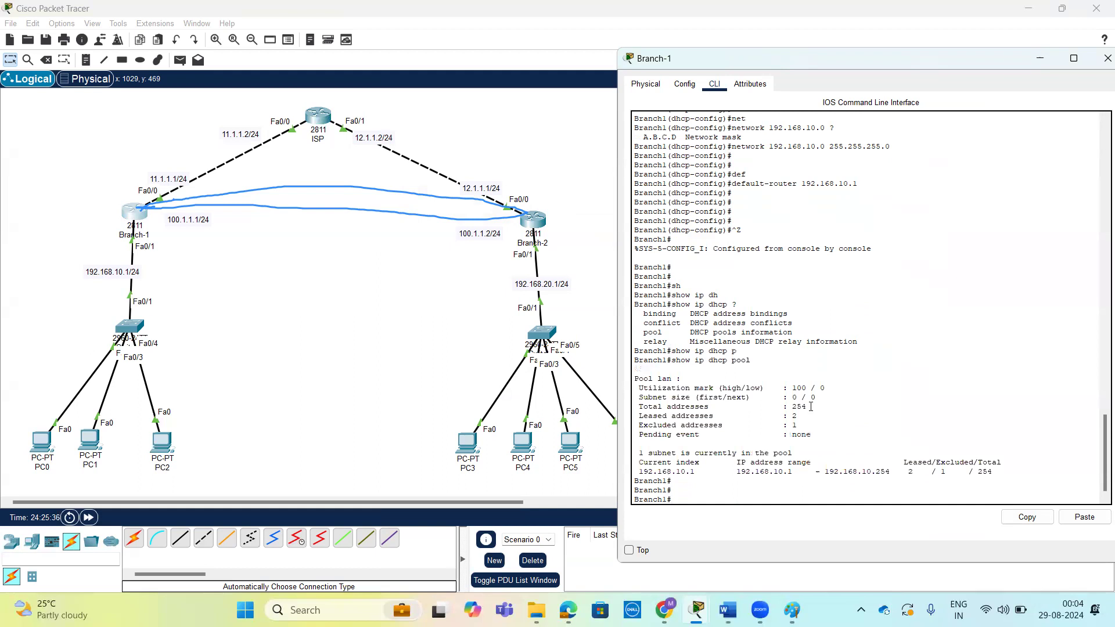
# - Examine the lan pool's address range and its leased, excluded and total address counts
pyautogui.moveTo(639, 472); pyautogui.dragTo(1013, 470)
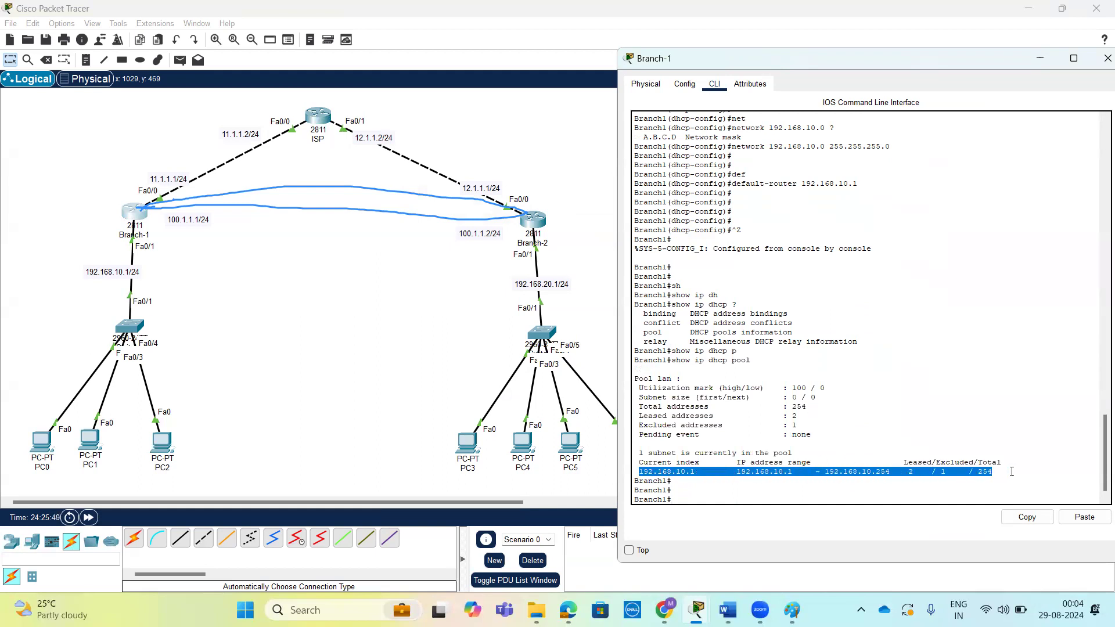
pyautogui.click(931, 481)
pyautogui.moveTo(735, 471); pyautogui.dragTo(914, 473)
pyautogui.click(906, 472)
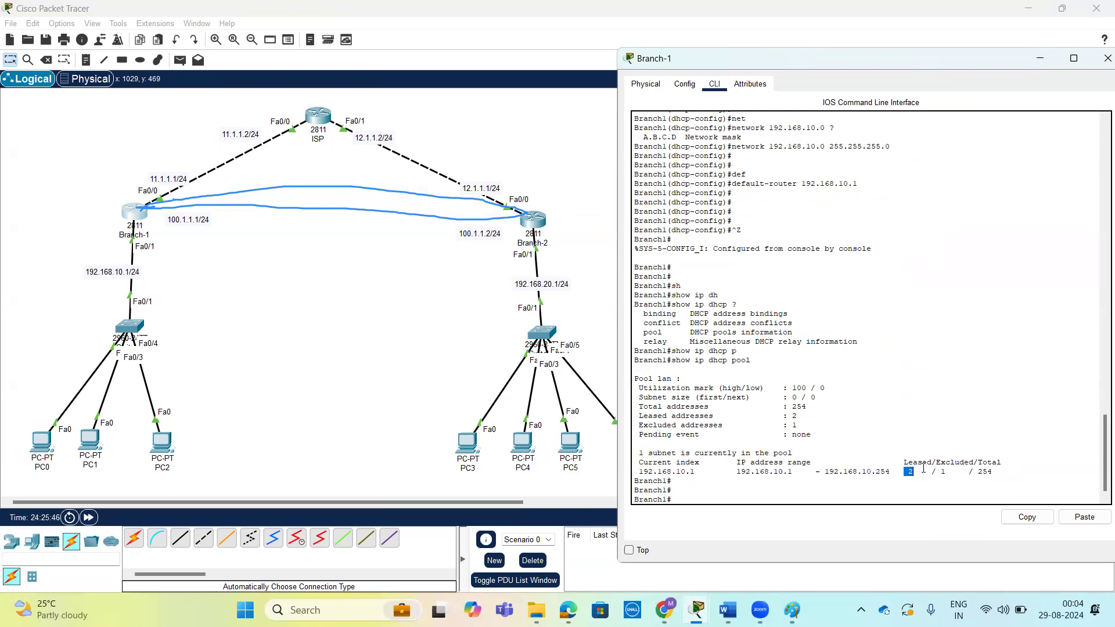
# - List the show ip dhcp options again on Branch-1 and display the DHCP address conflicts
pyautogui.click(806, 425)
pyautogui.press('Return')
pyautogui.write('sh')
pyautogui.press('Tab')
pyautogui.write('ip dh')
pyautogui.press('Tab')
pyautogui.write('?')
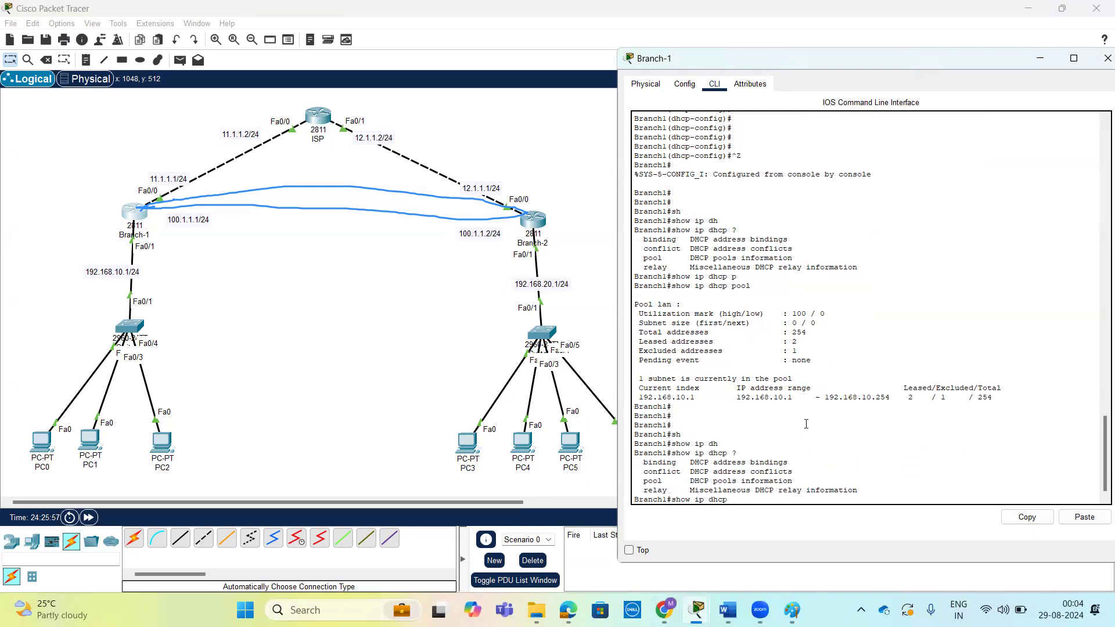
pyautogui.write('c')
pyautogui.press('Tab')
pyautogui.press('Return')
pyautogui.press('Return')
pyautogui.press('Return')
pyautogui.press('Return')
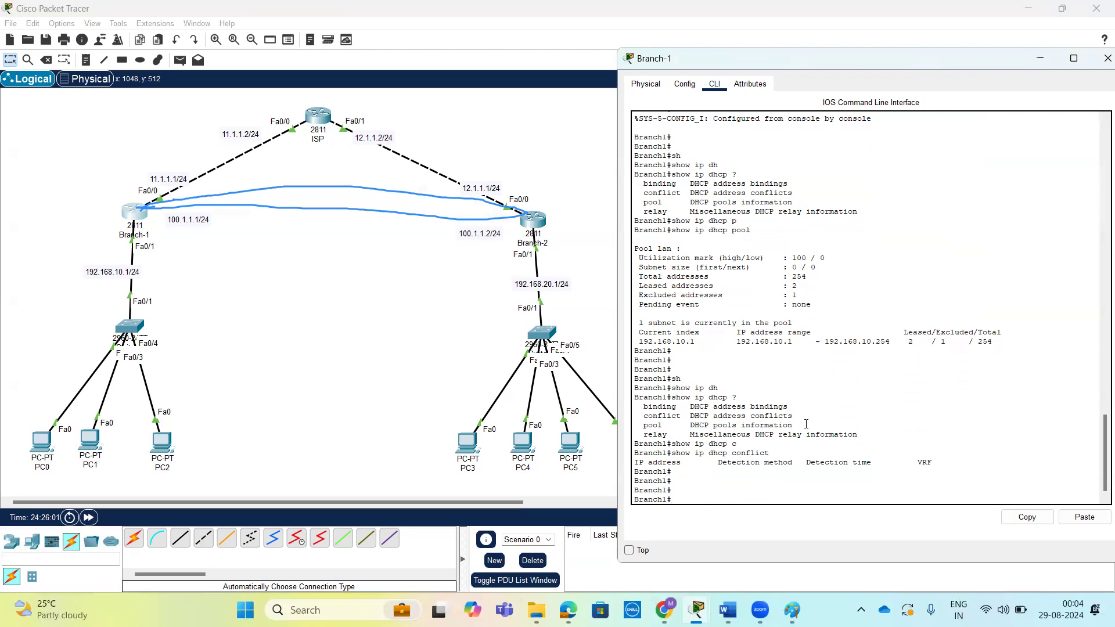
# - Display Branch-1's DHCP bindings and check the IP and hardware addresses leased to the PCs
pyautogui.write('sh')
pyautogui.press('Tab')
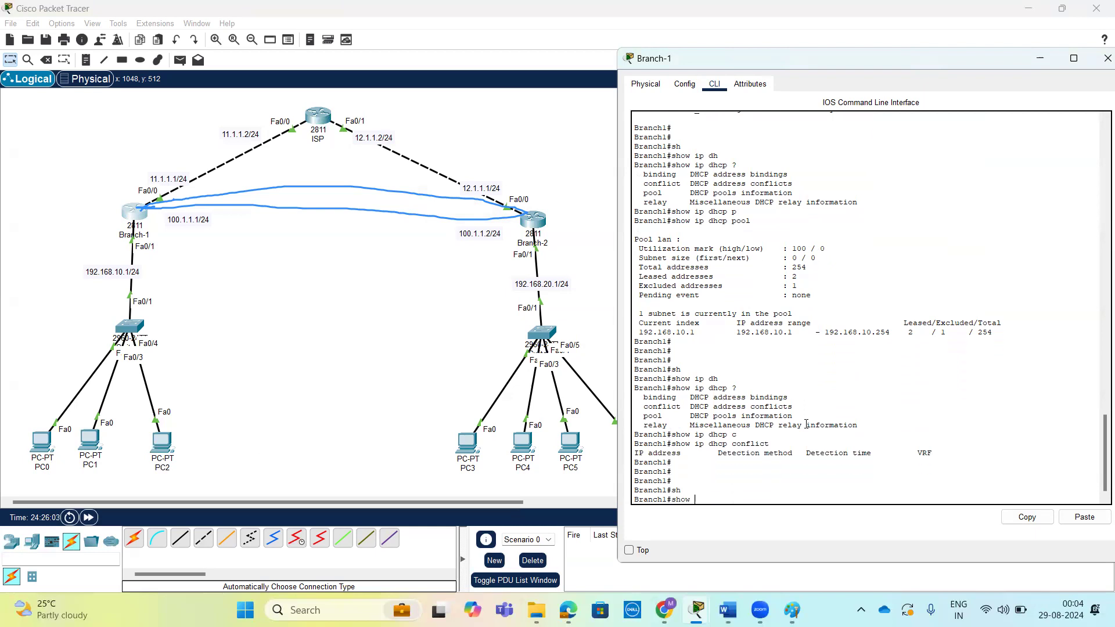
pyautogui.write('ch')
pyautogui.press('Tab')
pyautogui.write('?')
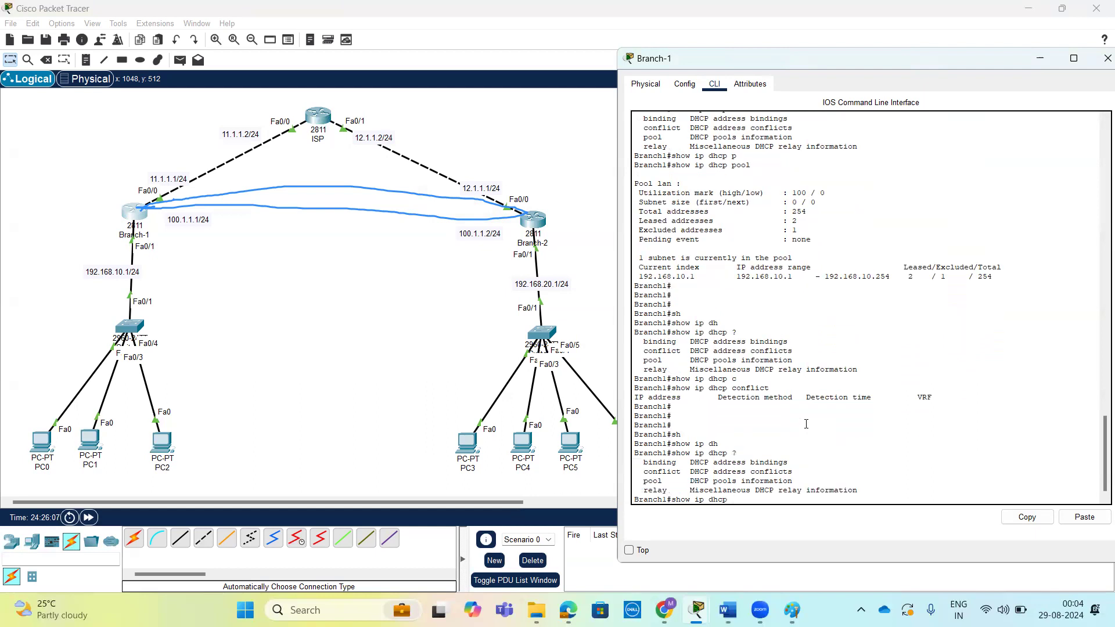
pyautogui.write('b')
pyautogui.press('Tab')
pyautogui.press('Return')
pyautogui.press('Return')
pyautogui.press('Return')
pyautogui.press('Return')
pyautogui.press('Return')
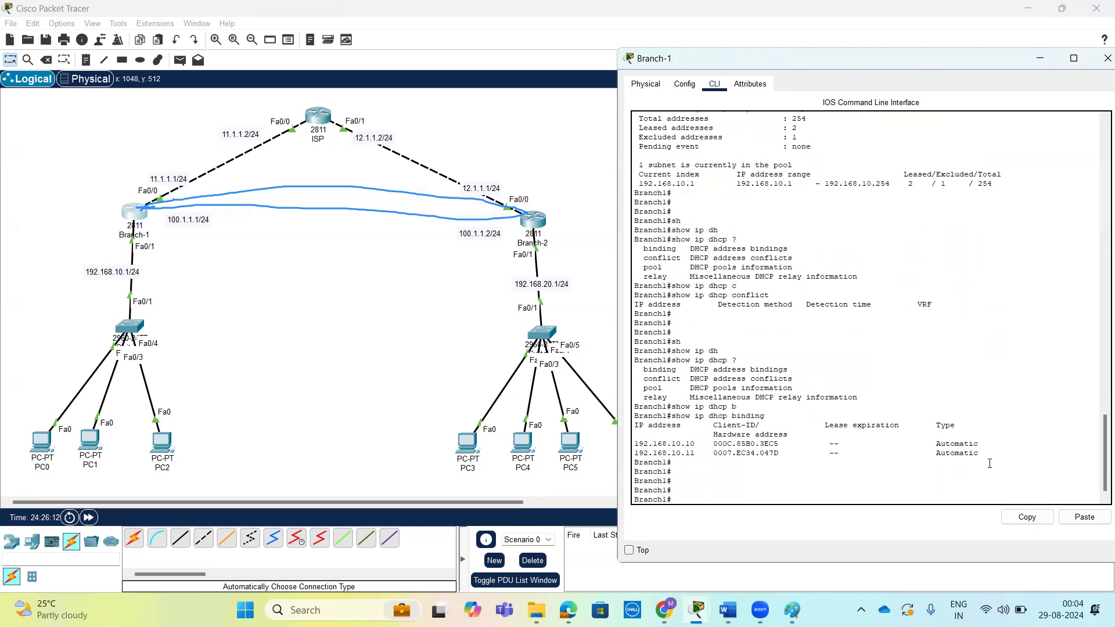
pyautogui.moveTo(988, 454); pyautogui.dragTo(621, 444)
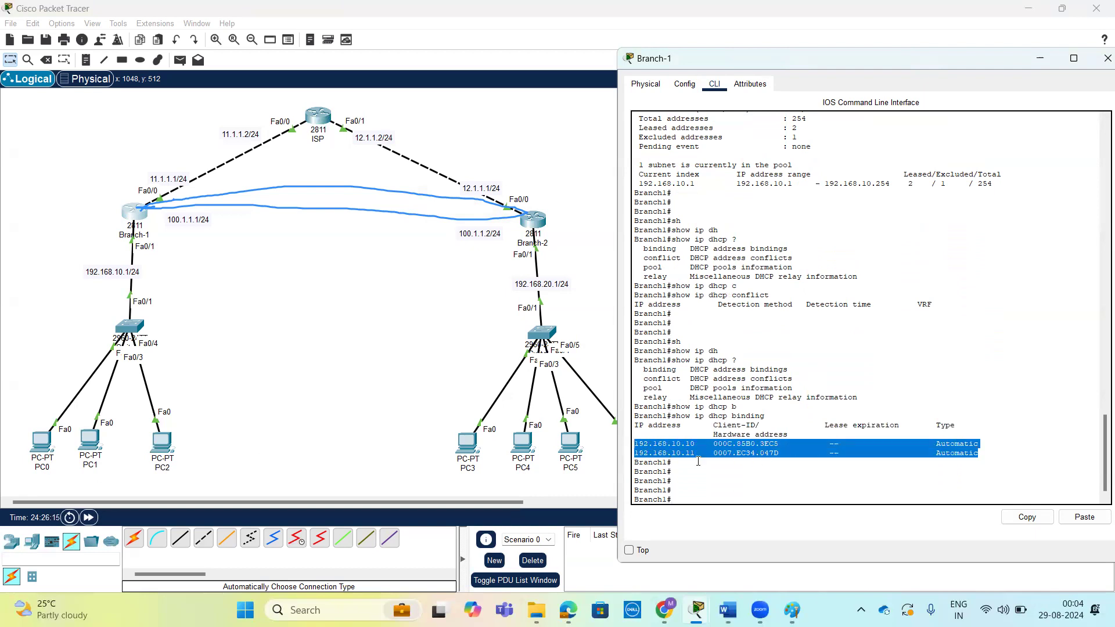
pyautogui.click(724, 447)
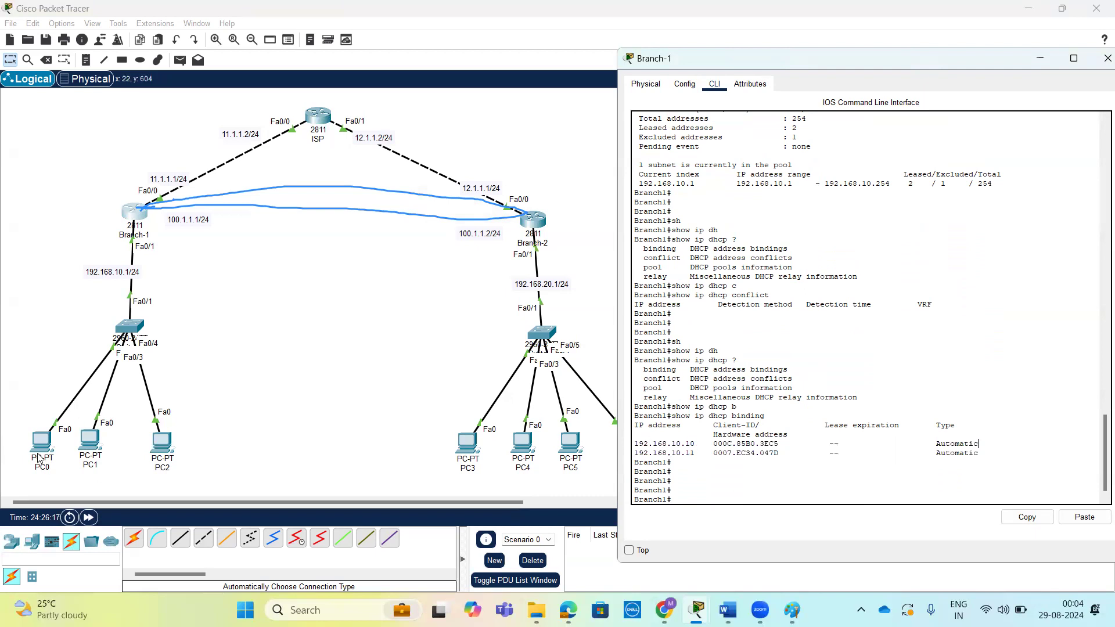
# - Switch PC2's IPv4 configuration from static to DHCP
pyautogui.click(163, 446)
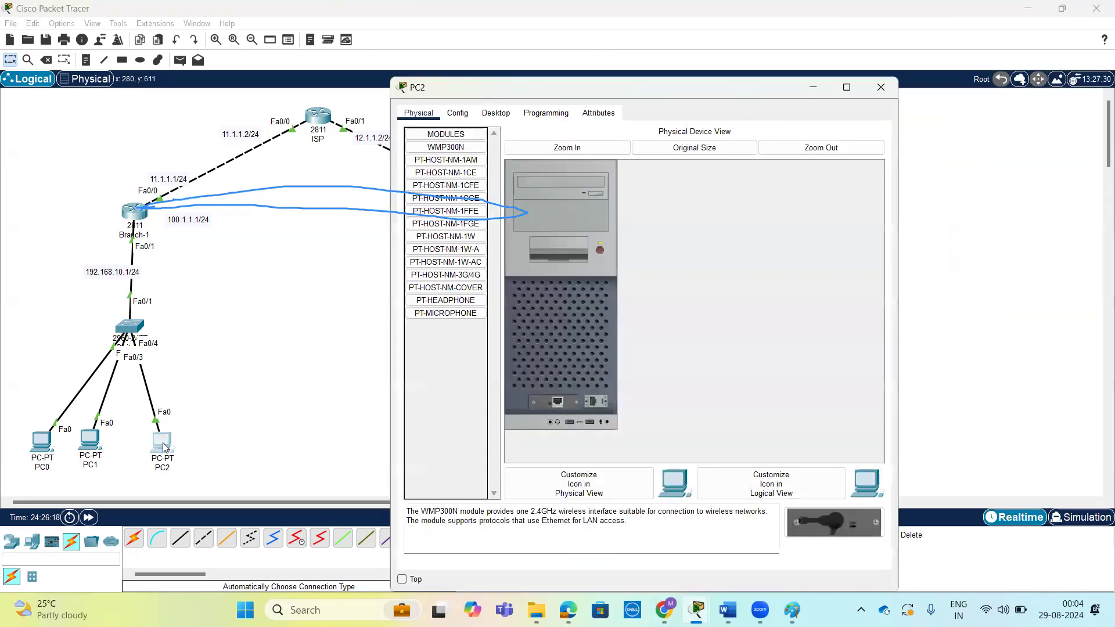
pyautogui.click(496, 112)
pyautogui.click(456, 166)
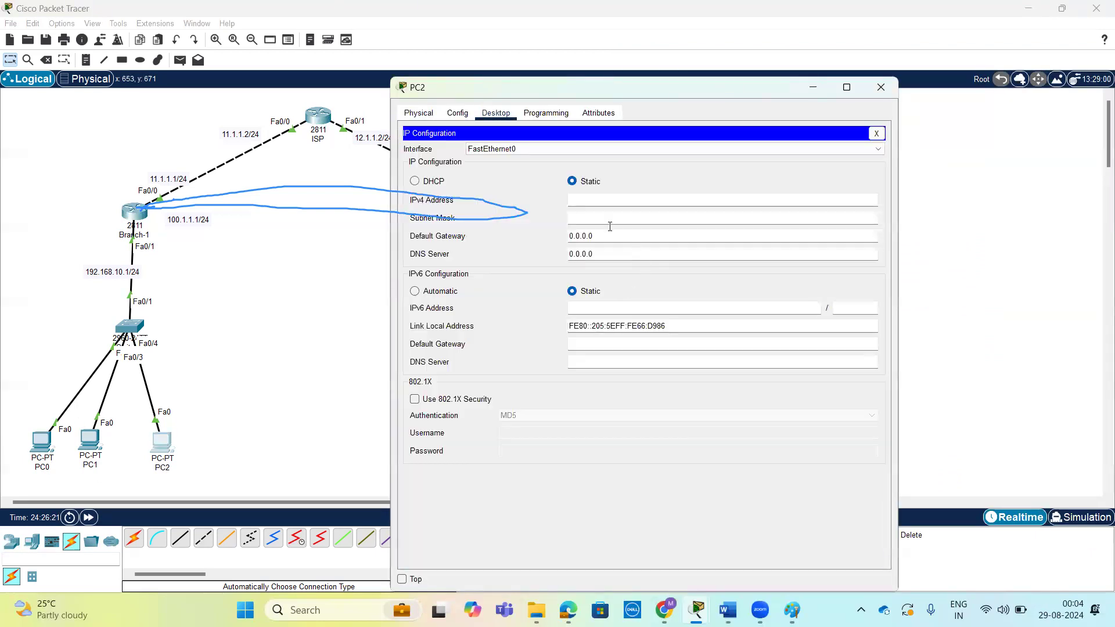
pyautogui.click(414, 181)
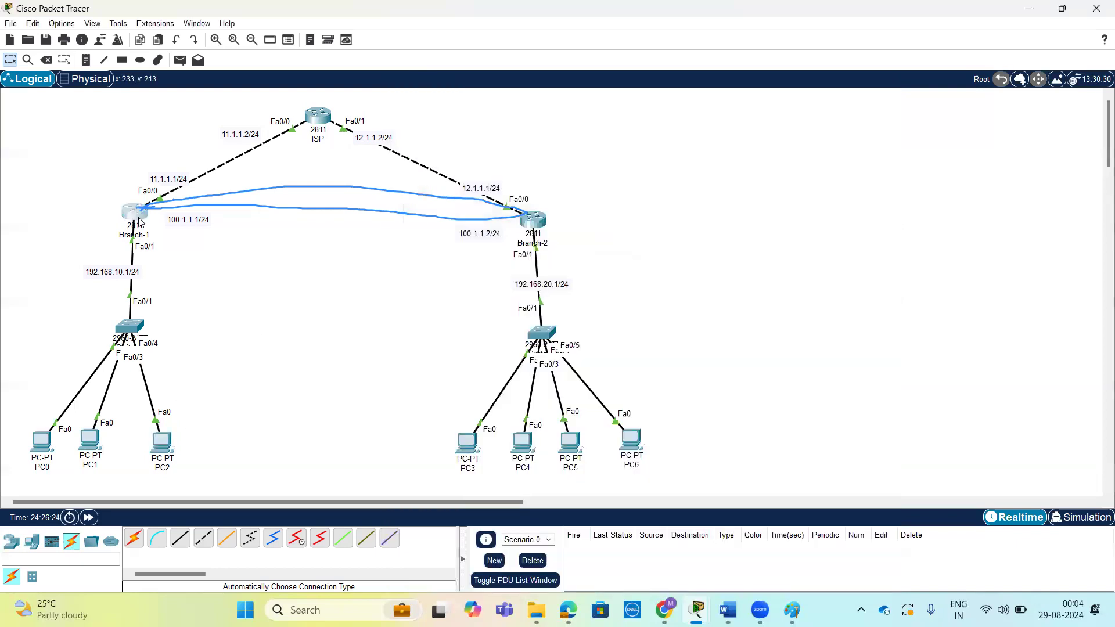
# - Display Branch-1's DHCP bindings again to check PC2's lease, and close the router's window
pyautogui.click(137, 215)
pyautogui.press('Return')
pyautogui.press('Return')
pyautogui.press('Up')
pyautogui.press('Return')
pyautogui.press('Return')
pyautogui.press('Return')
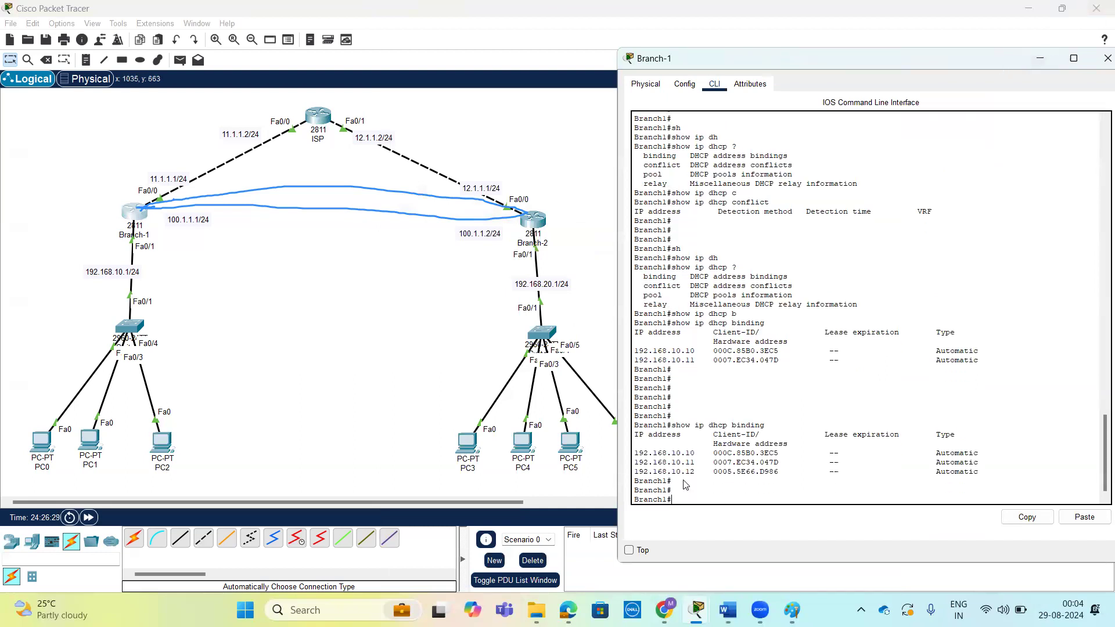
pyautogui.click(1107, 59)
# - Open Branch-2's command line and enter global configuration mode
pyautogui.click(526, 224)
pyautogui.press('Return')
pyautogui.press('Return')
pyautogui.write('conf t')
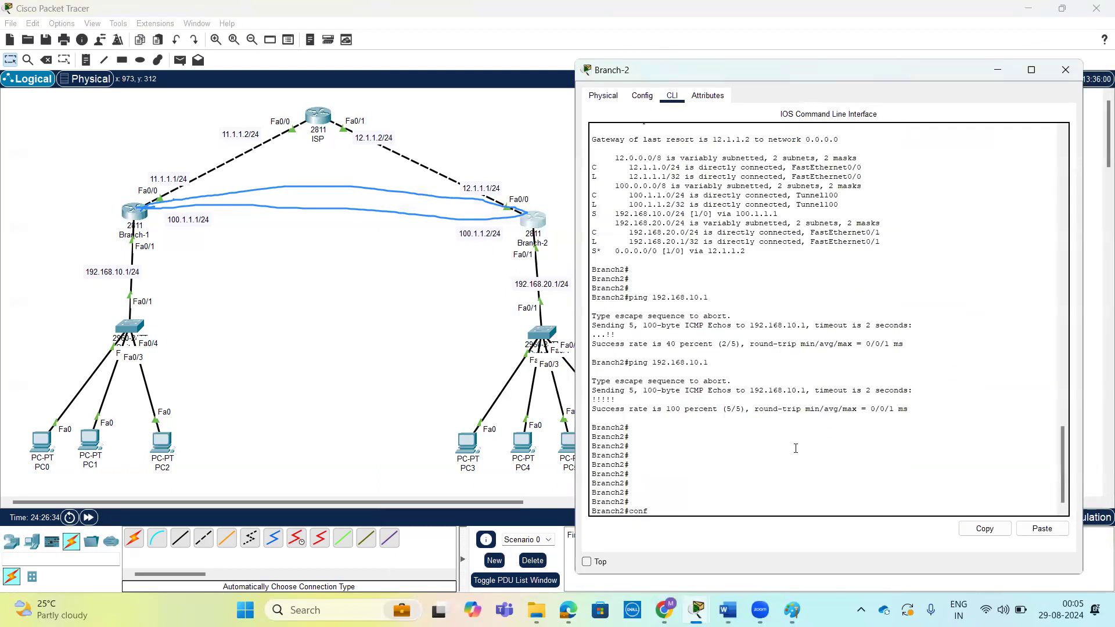
pyautogui.press('Return')
pyautogui.press('Return')
pyautogui.press('Return')
pyautogui.press('Return')
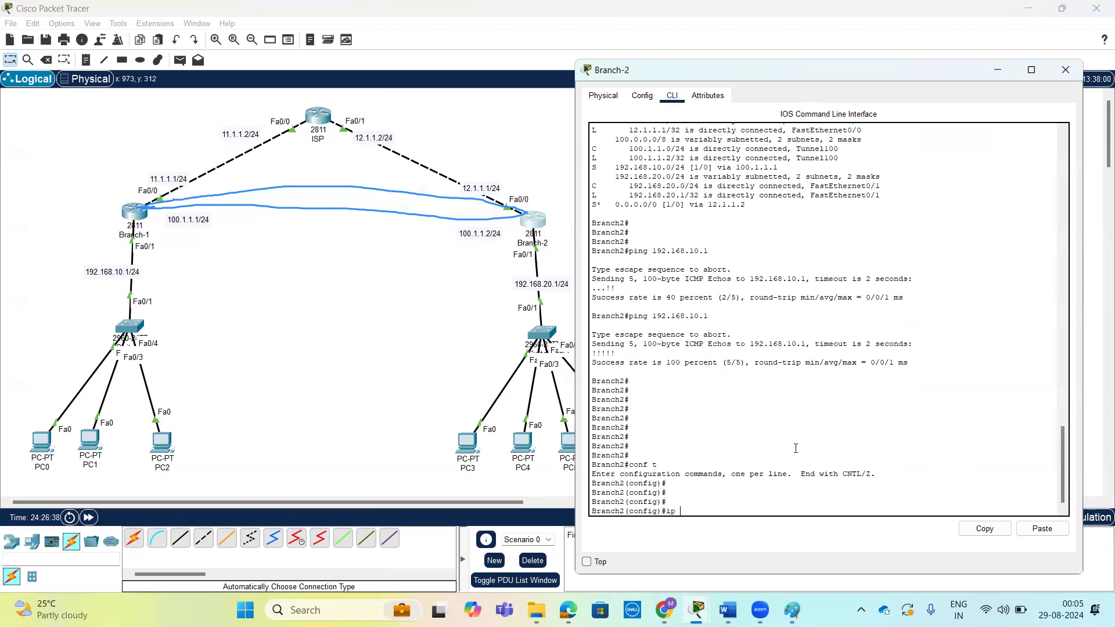
# - Exclude the addresses 192.168.20.1 to 192.168.20.9 from DHCP assignment on Branch-2
pyautogui.write('ip dh')
pyautogui.press('Tab')
pyautogui.write('ex')
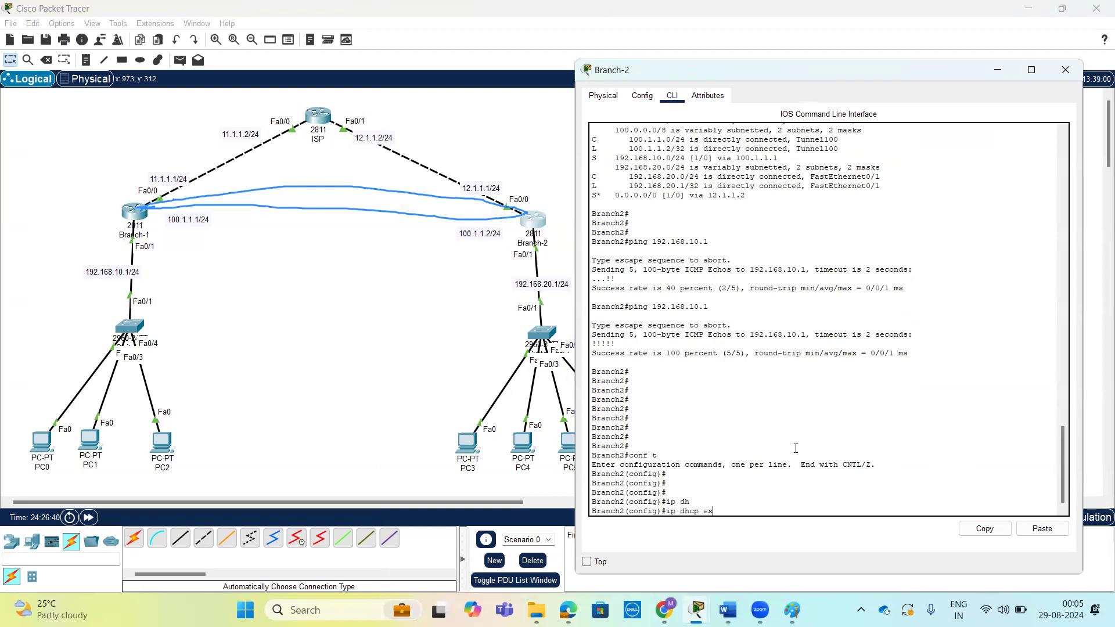
pyautogui.press('Tab')
pyautogui.write('192.16')
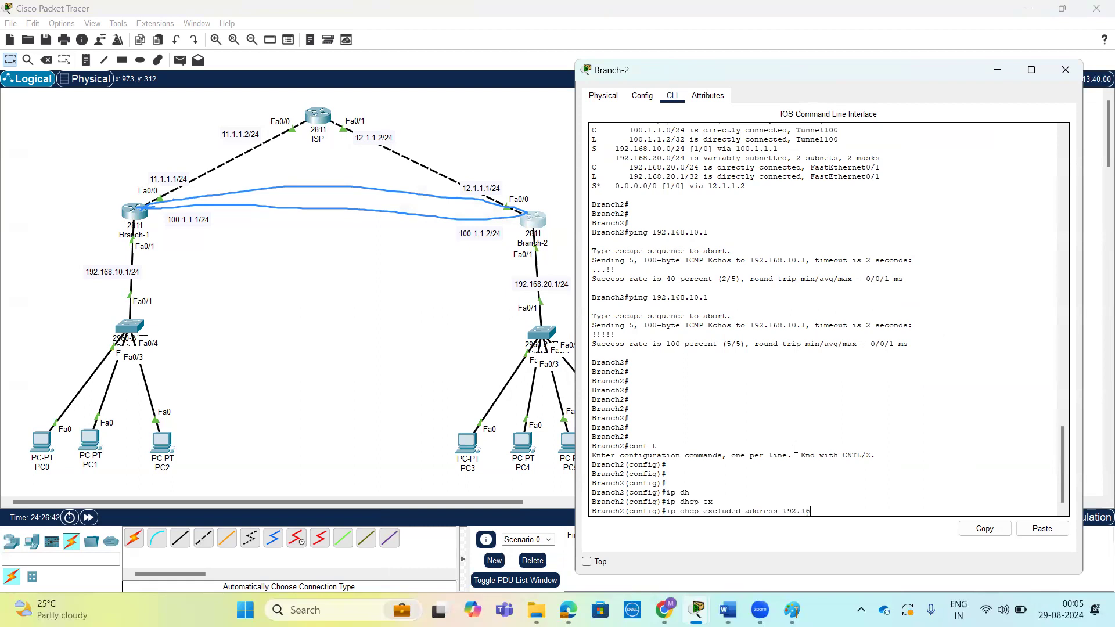
pyautogui.write('8.20.1 192.168.20.9')
pyautogui.press('Return')
pyautogui.press('Return')
pyautogui.press('Return')
pyautogui.press('Return')
# - Create a DHCP pool named lan on Branch-2 and enter its configuration mode
pyautogui.write('ip')
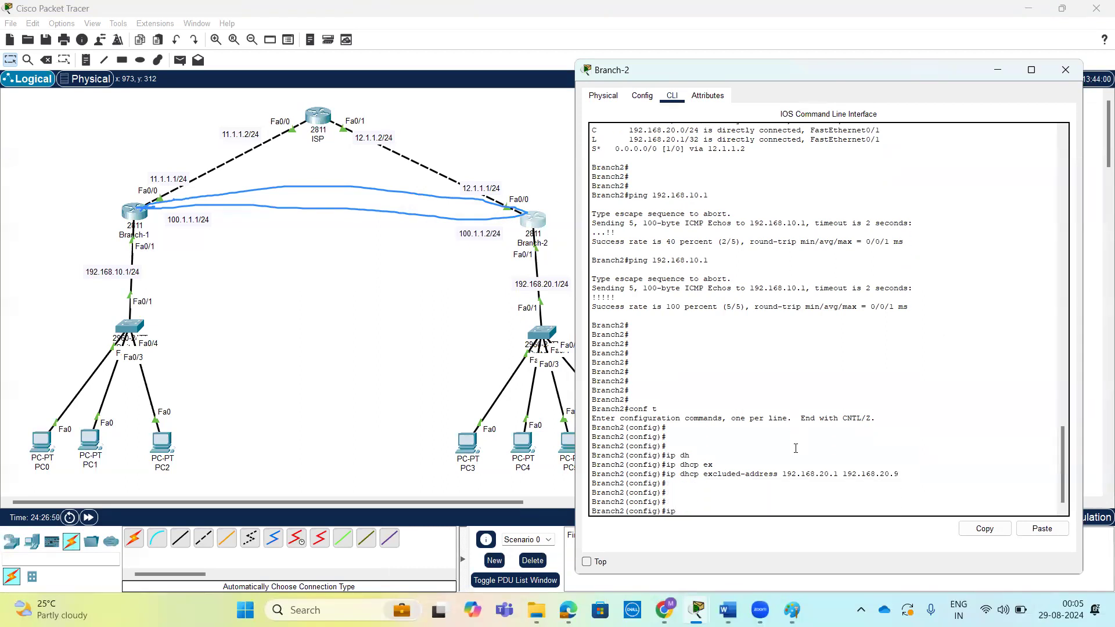
pyautogui.write(' dh')
pyautogui.press('Tab')
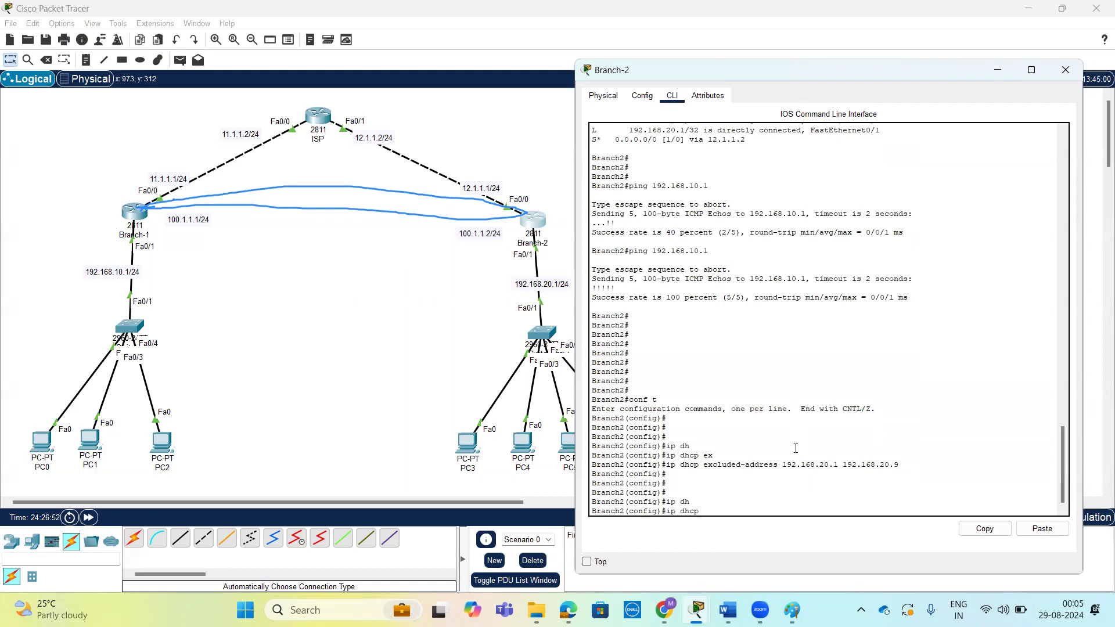
pyautogui.write('p')
pyautogui.press('Tab')
pyautogui.write('la')
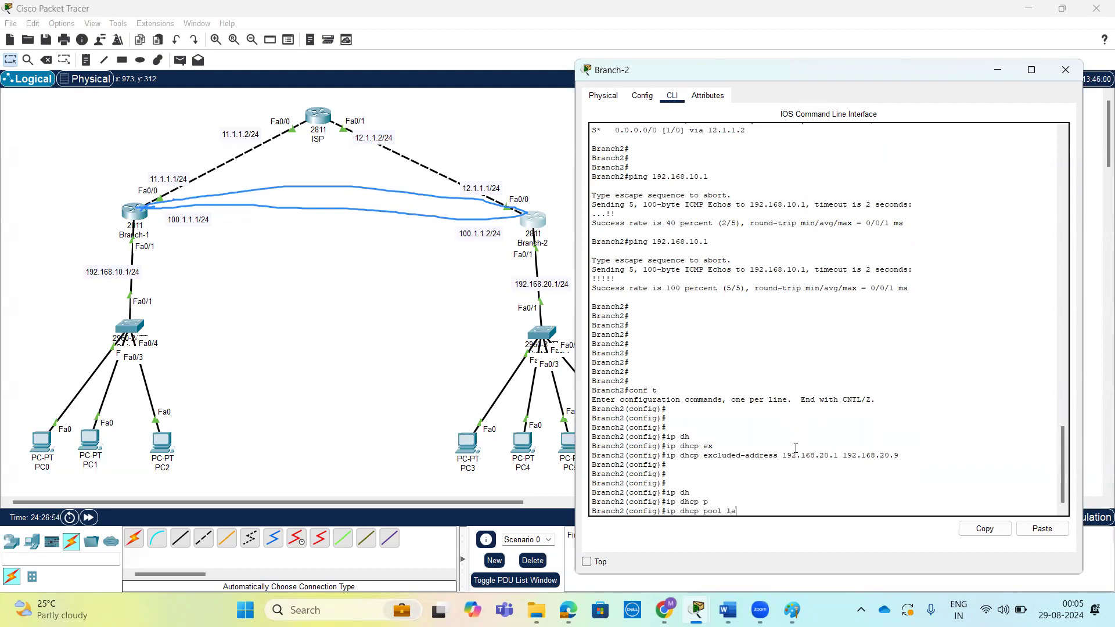
pyautogui.write('n')
pyautogui.press('Return')
pyautogui.press('Return')
pyautogui.press('Return')
# - Set the lan pool's network to 192.168.20.0 with mask 255.255.255.0
pyautogui.write('ne')
pyautogui.press('Tab')
pyautogui.write('1')
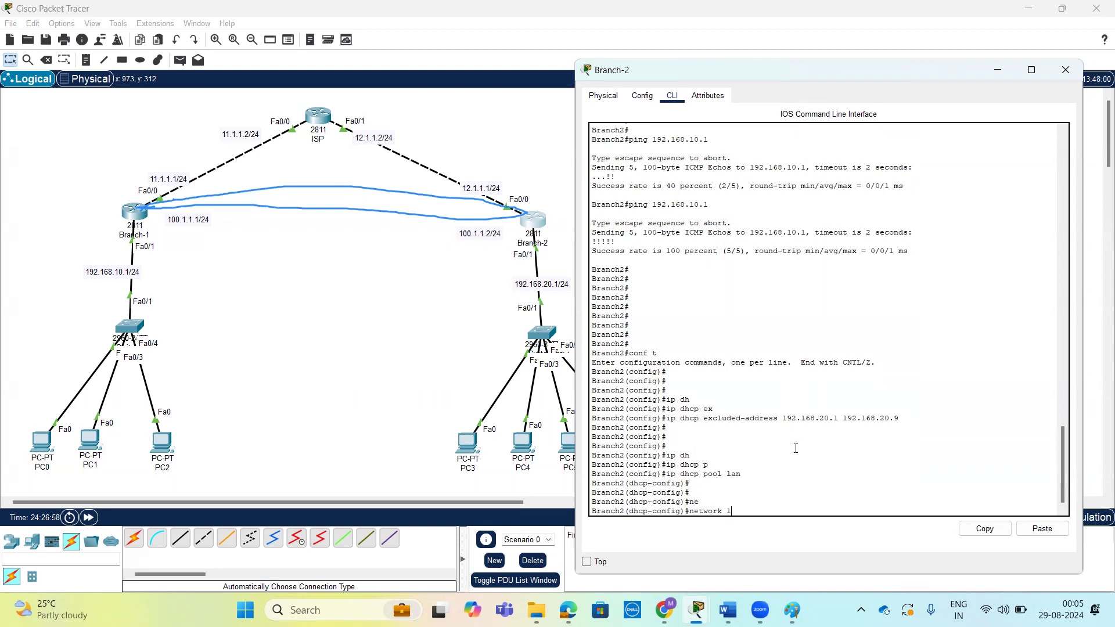
pyautogui.write('92.168.20.0 255.255')
pyautogui.press('BackSpace')
pyautogui.write('.255.0')
pyautogui.press('Return')
pyautogui.press('Return')
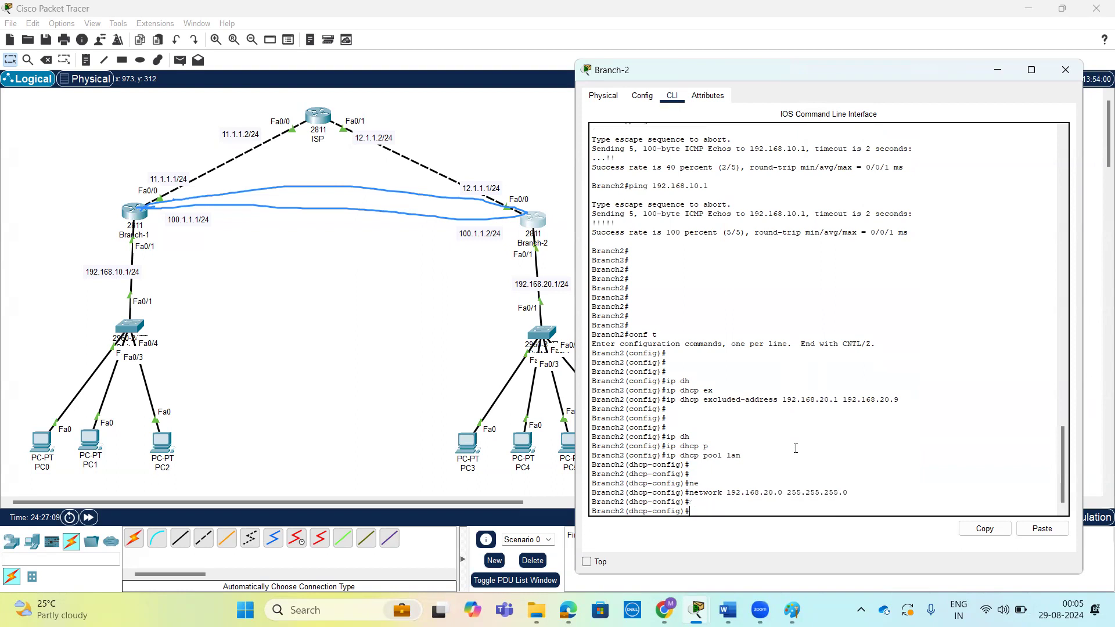
# - Set the lan pool's default router to 192.168.20.1
pyautogui.write('de')
pyautogui.press('Tab')
pyautogui.write('192.168.10.')
pyautogui.press('BackSpace')
pyautogui.press('BackSpace')
pyautogui.press('Return')
pyautogui.press('Return')
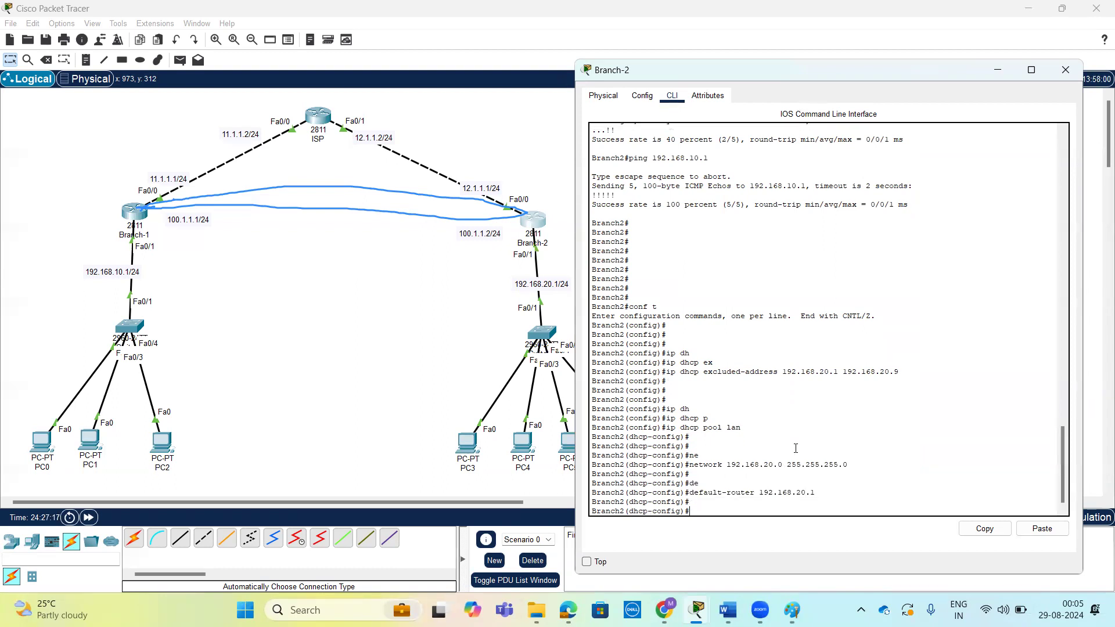
# - Switch PC3's IPv4 configuration from static to DHCP and close the PC's window
pyautogui.click(482, 456)
pyautogui.moveTo(646, 126); pyautogui.dragTo(647, 88)
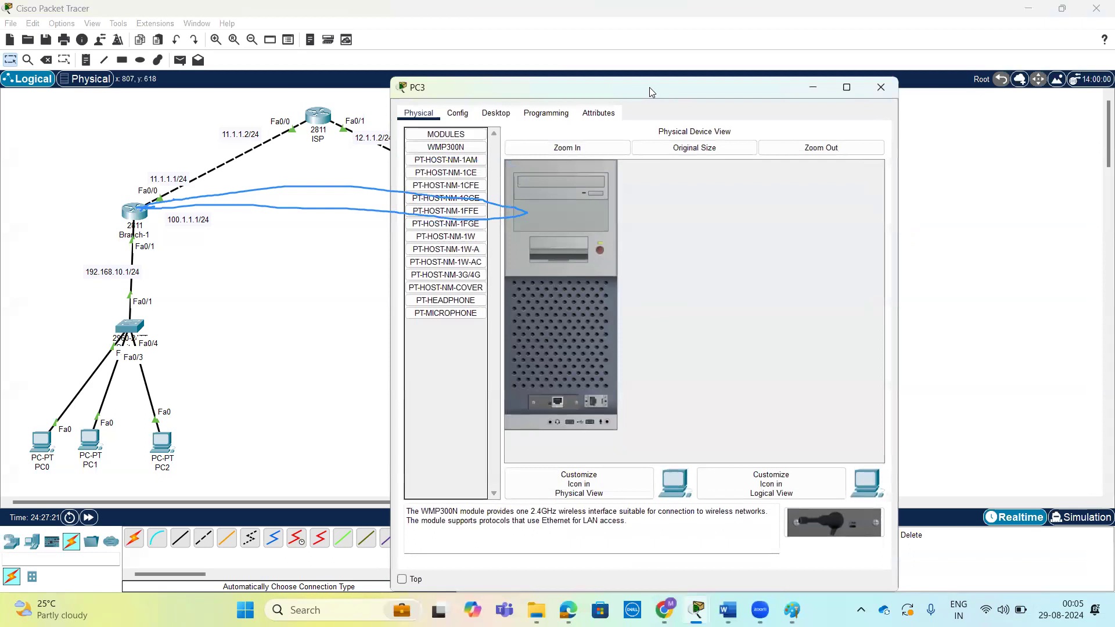
pyautogui.moveTo(717, 88); pyautogui.dragTo(921, 78)
pyautogui.click(698, 102)
pyautogui.click(652, 156)
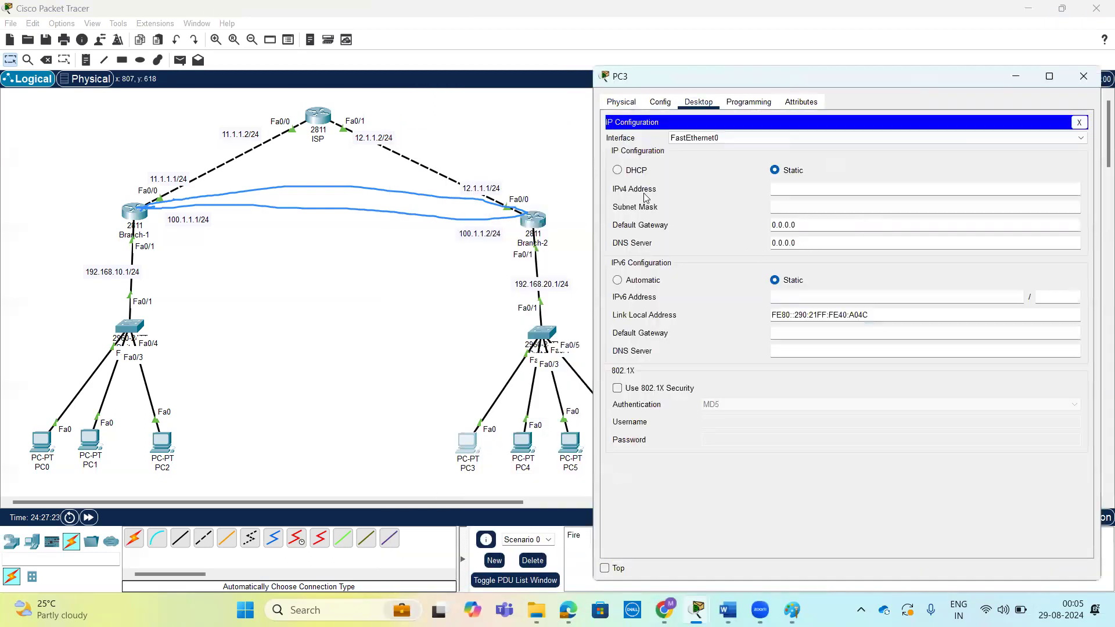
pyautogui.click(617, 169)
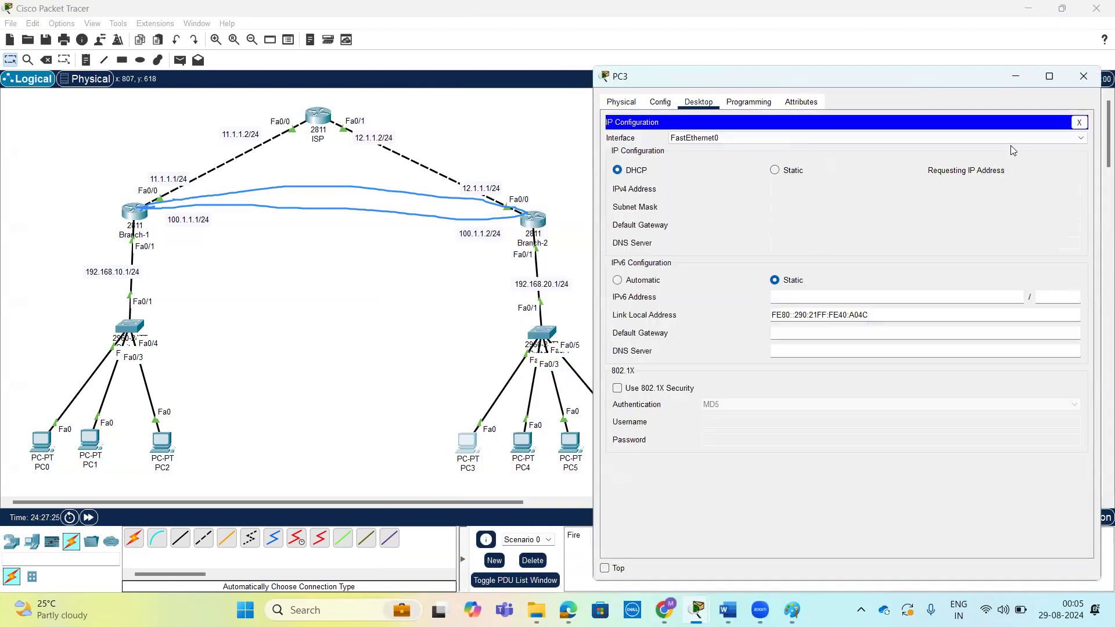
pyautogui.click(1084, 76)
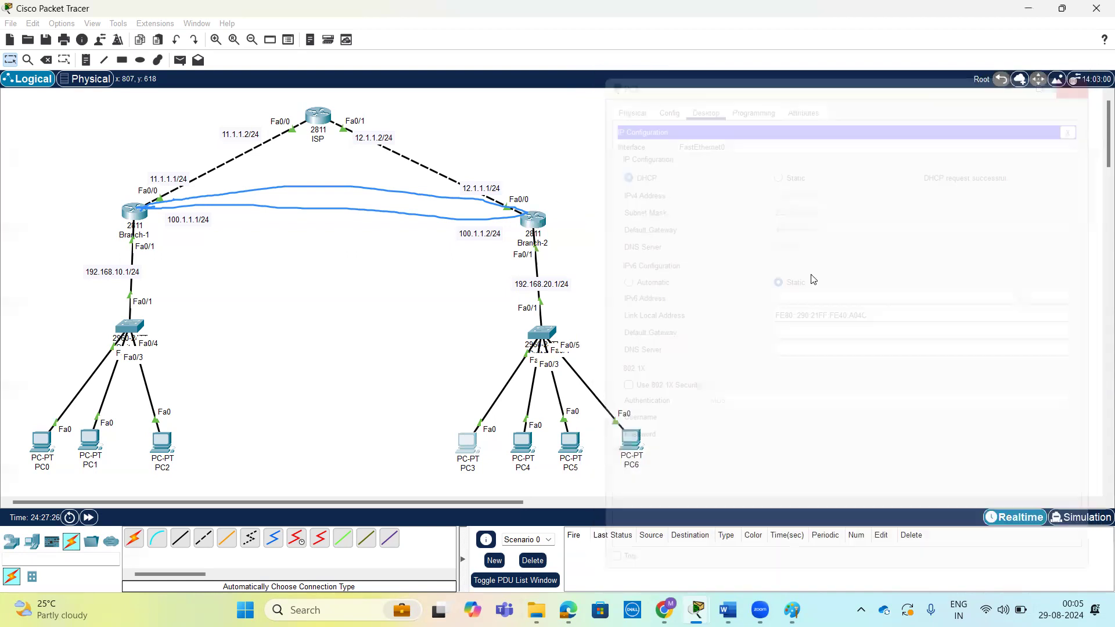
# - Switch PC4's IPv4 configuration from static to DHCP and leave its IP settings
pyautogui.click(523, 443)
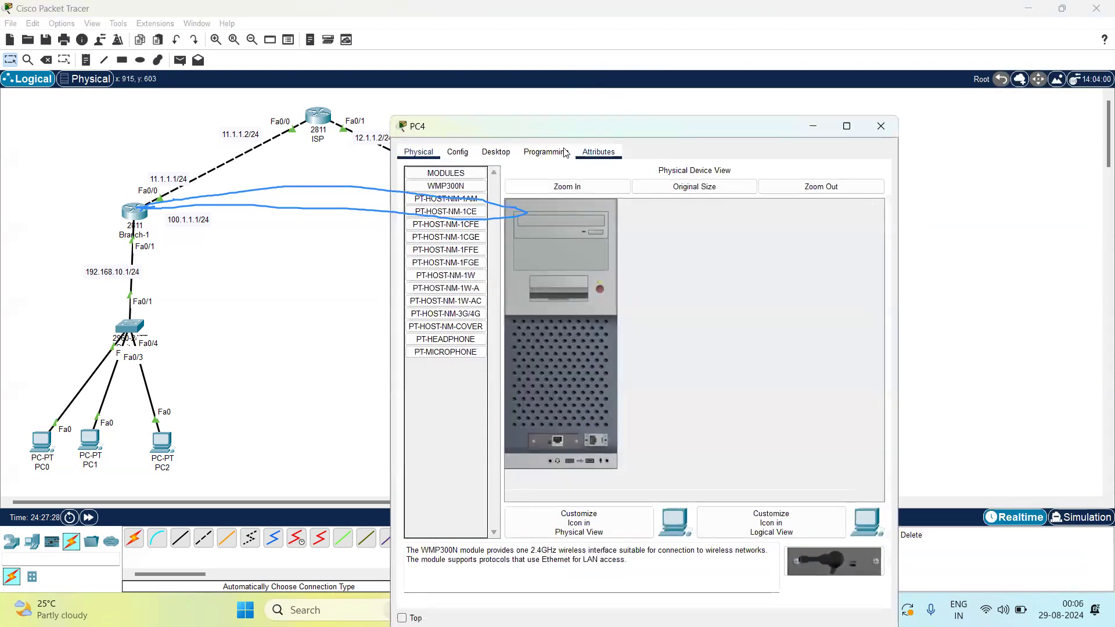
pyautogui.moveTo(595, 126); pyautogui.dragTo(859, 92)
pyautogui.click(760, 119)
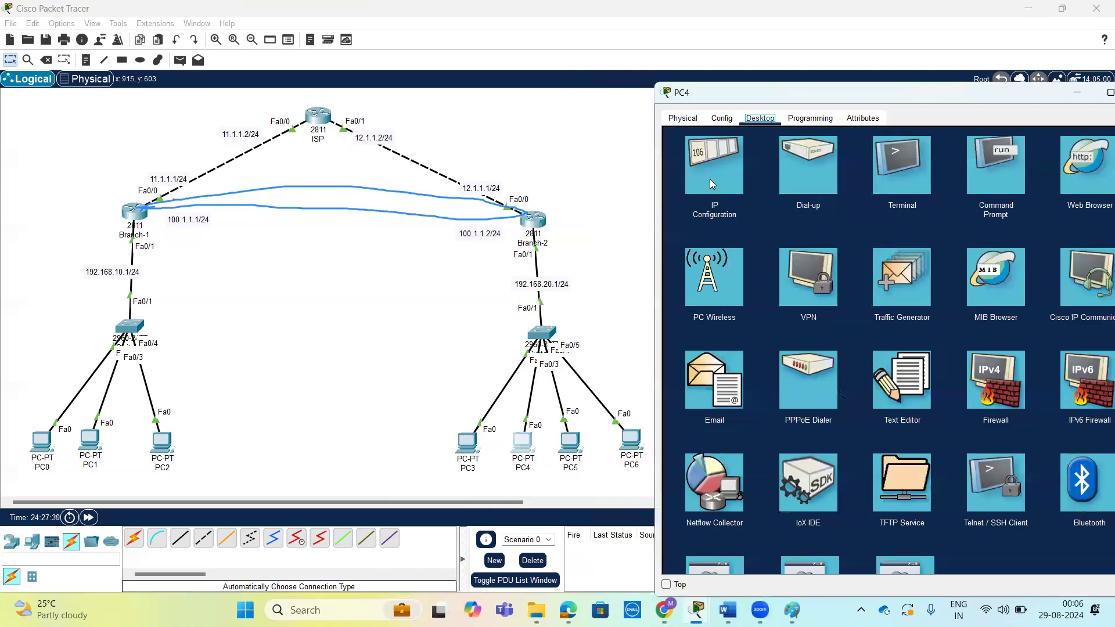
pyautogui.click(709, 178)
pyautogui.click(680, 187)
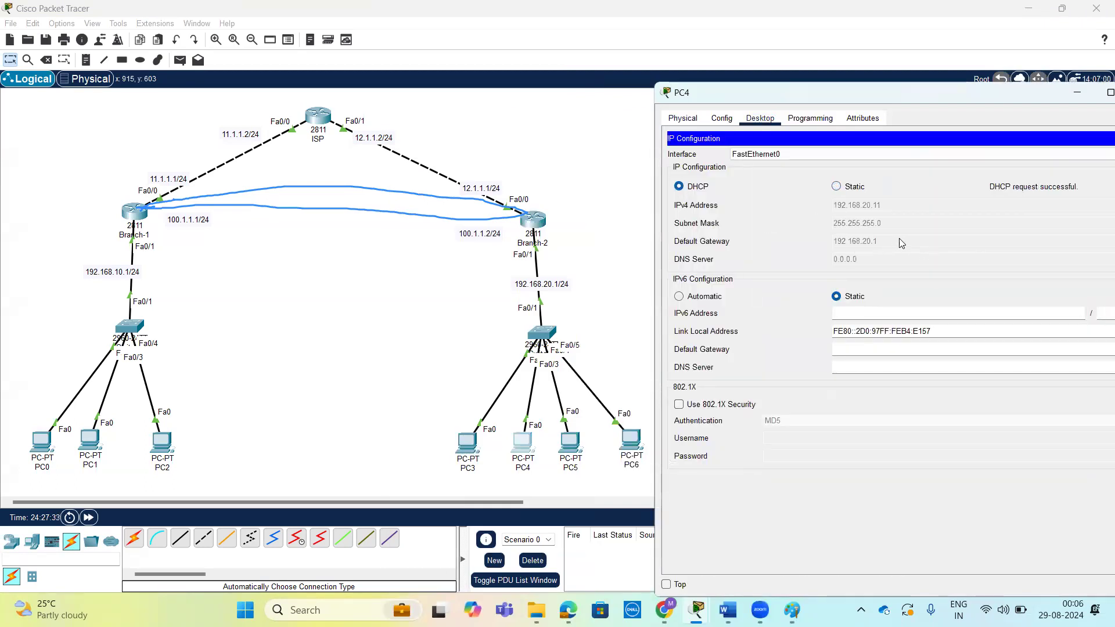
pyautogui.moveTo(956, 90); pyautogui.dragTo(898, 83)
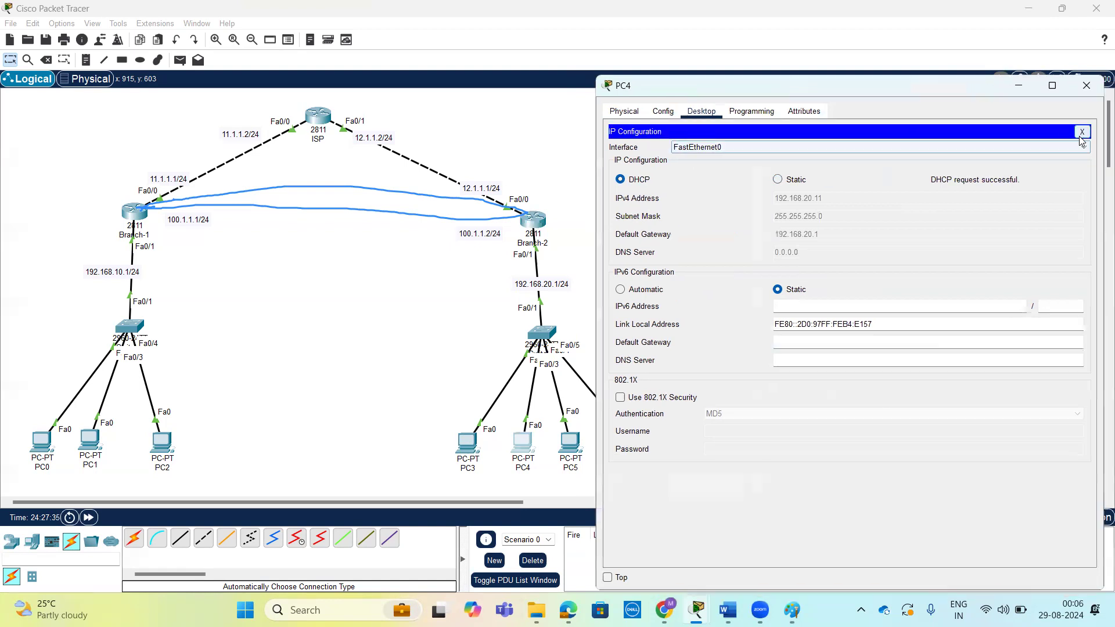
pyautogui.click(1081, 133)
# - Ping 192.168.10.10 and 192.168.10.11 from PC4's command prompt to test reachability of the Branch-1 LAN
pyautogui.click(944, 167)
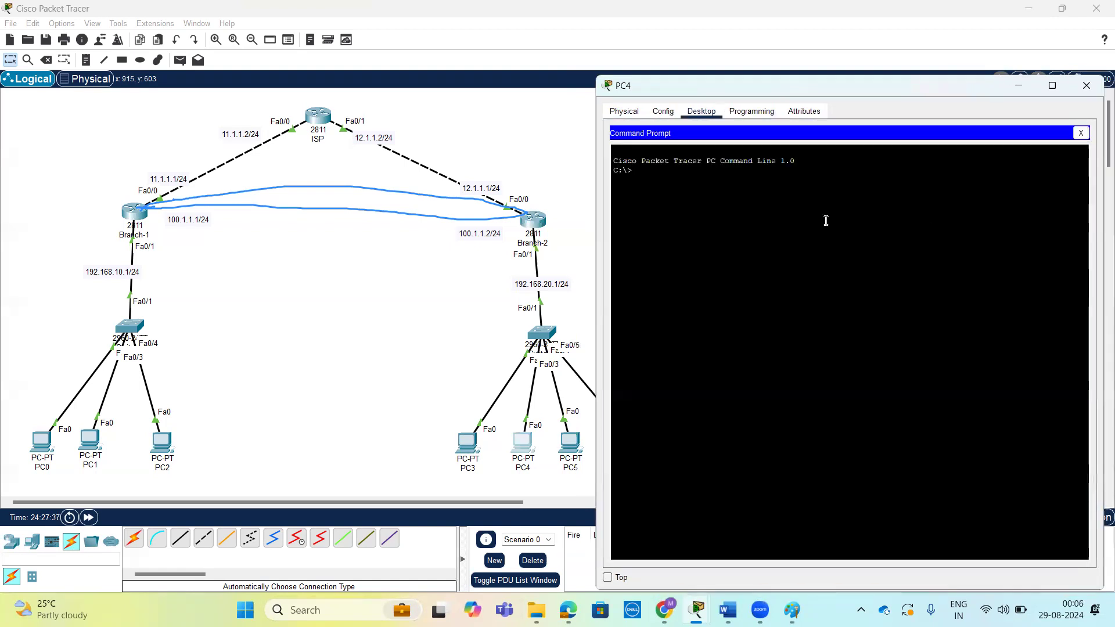
pyautogui.write('ping 192.168.10.10')
pyautogui.press('Return')
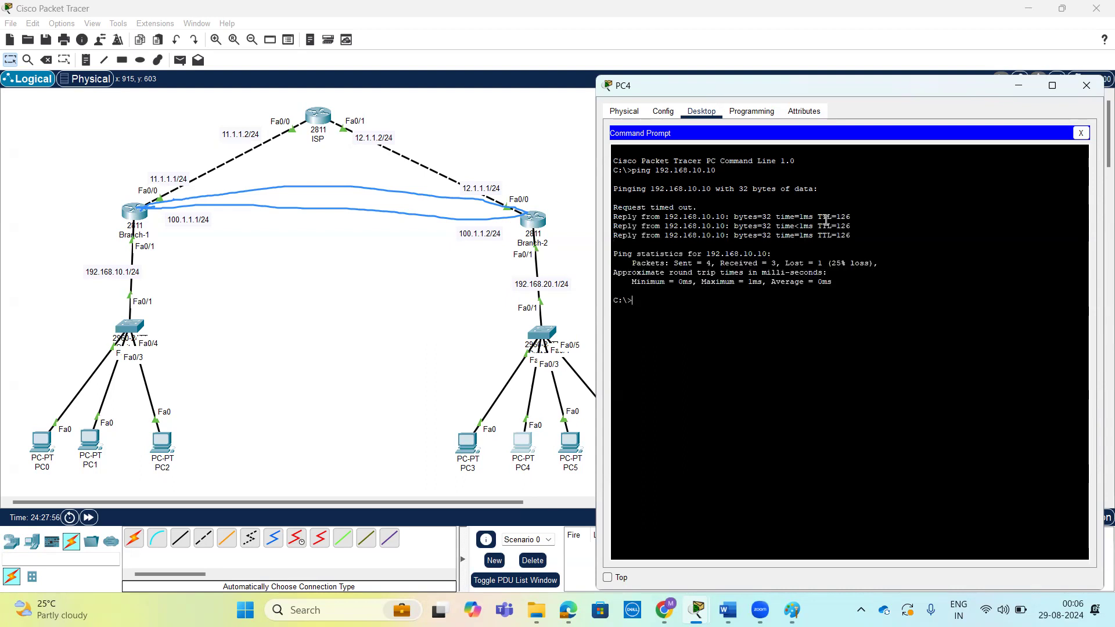
pyautogui.press('Up')
pyautogui.press('Return')
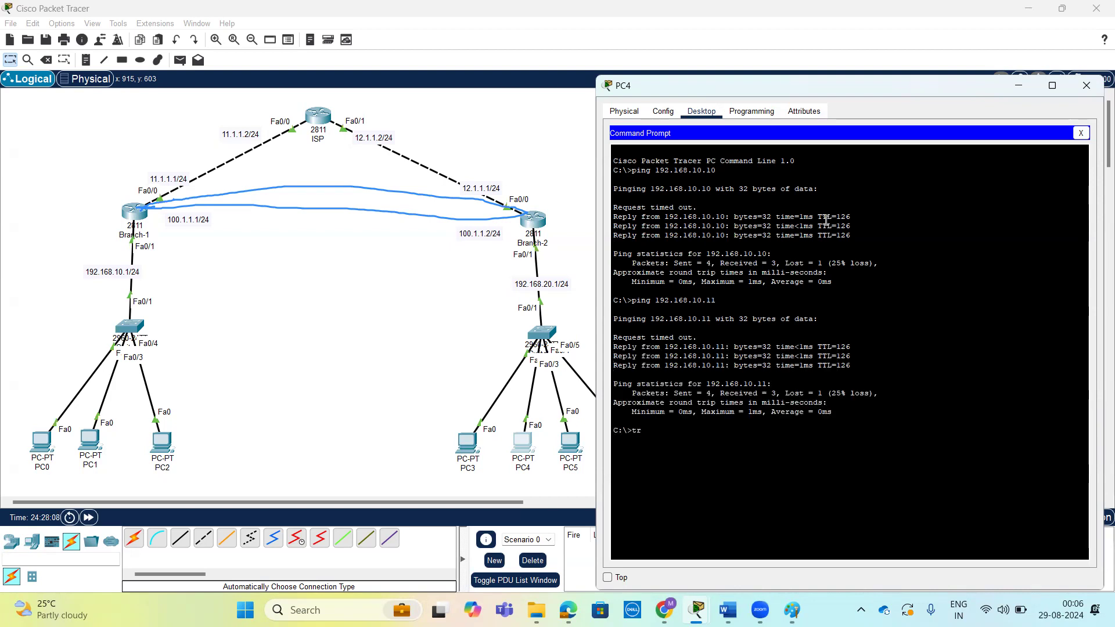
# - Trace the route from PC4 to 192.168.10.10 with tracert, examine each hop, and close the PC's window
pyautogui.write('192.168.10.10')
pyautogui.press('Return')
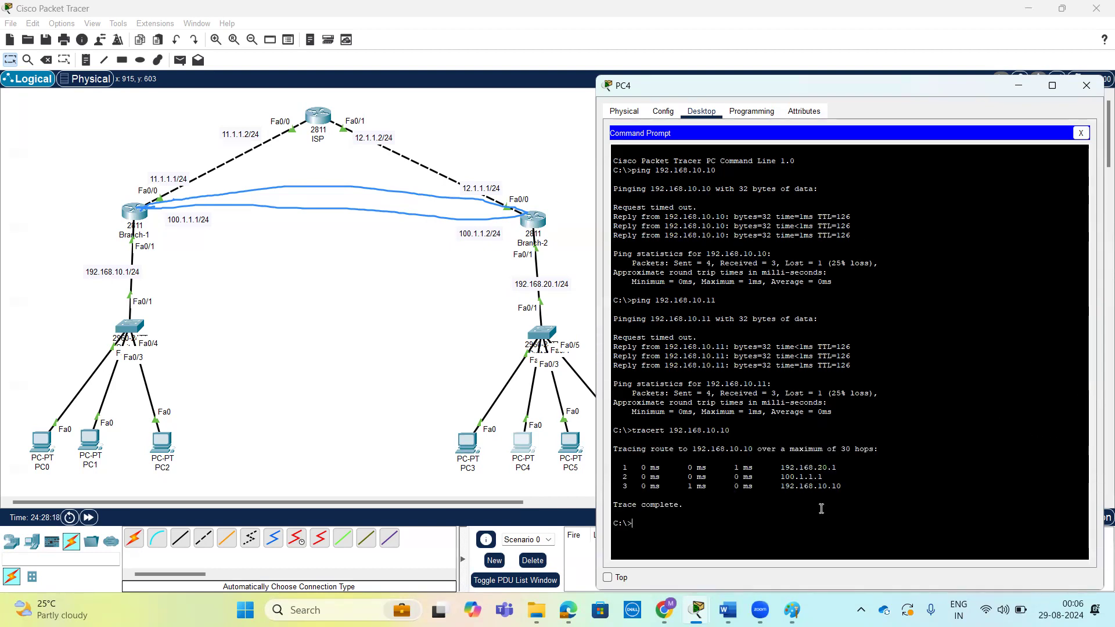
pyautogui.moveTo(776, 468); pyautogui.dragTo(839, 469)
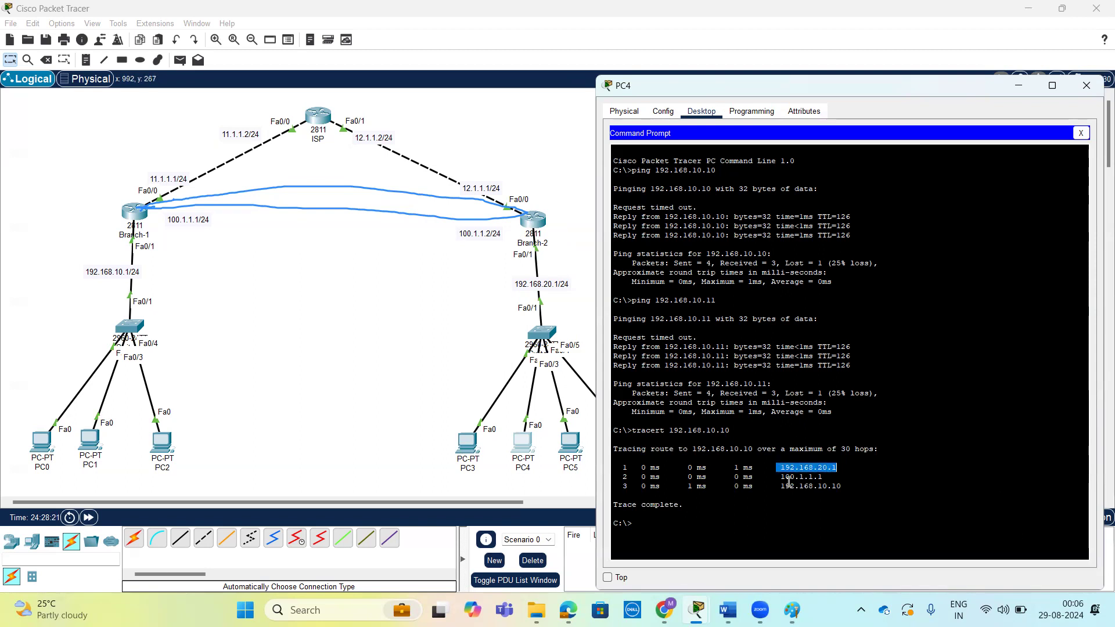
pyautogui.moveTo(781, 477); pyautogui.dragTo(823, 477)
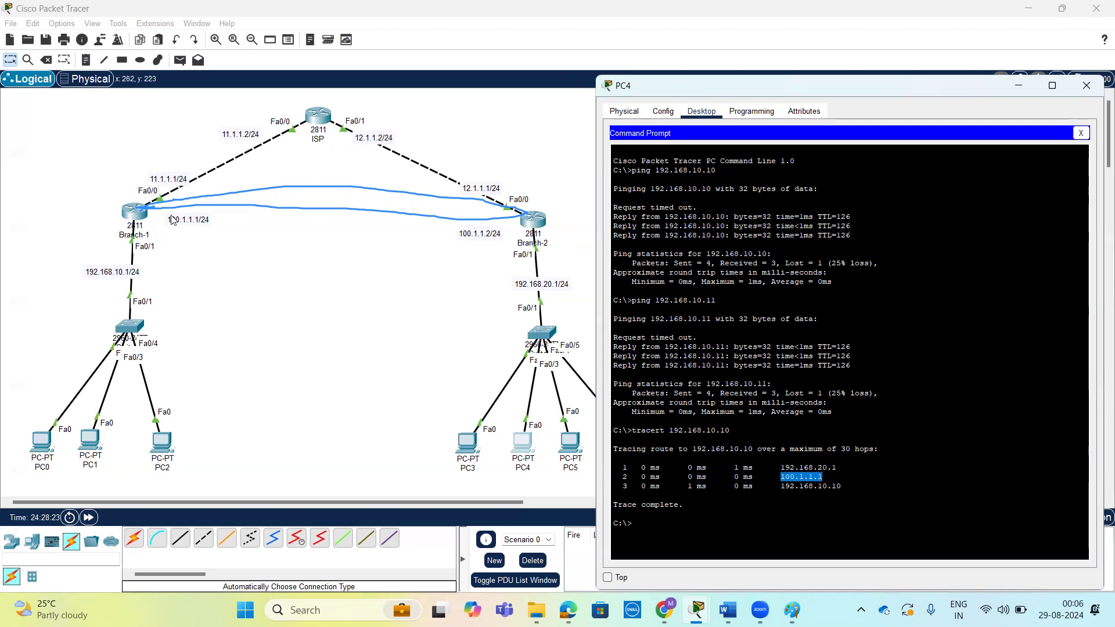
pyautogui.moveTo(782, 486); pyautogui.dragTo(847, 486)
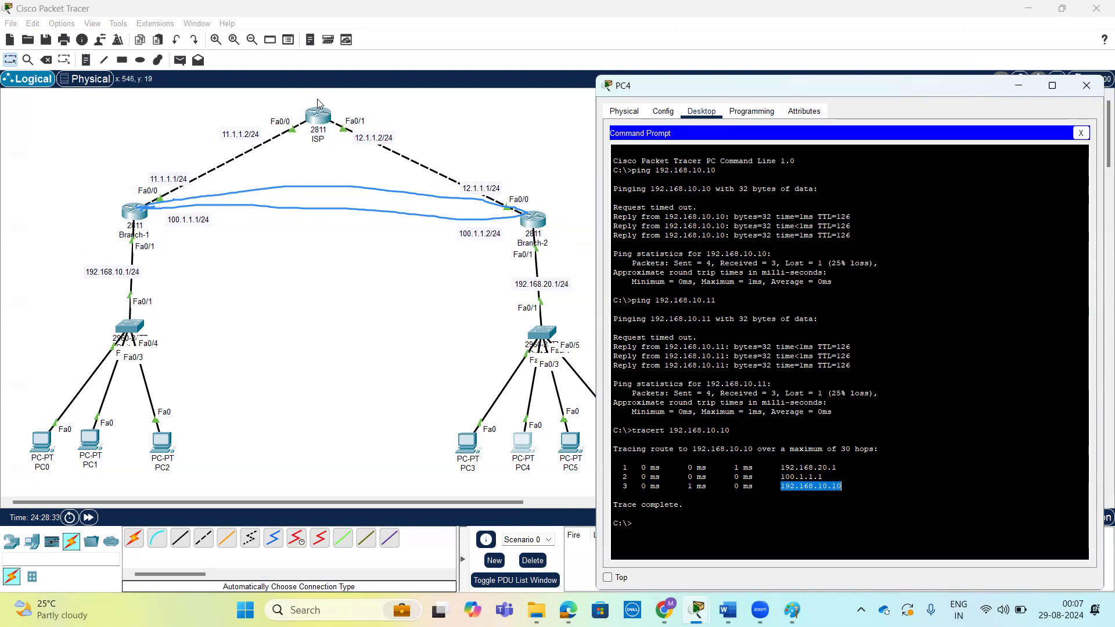
pyautogui.click(851, 488)
pyautogui.moveTo(851, 488); pyautogui.dragTo(611, 466)
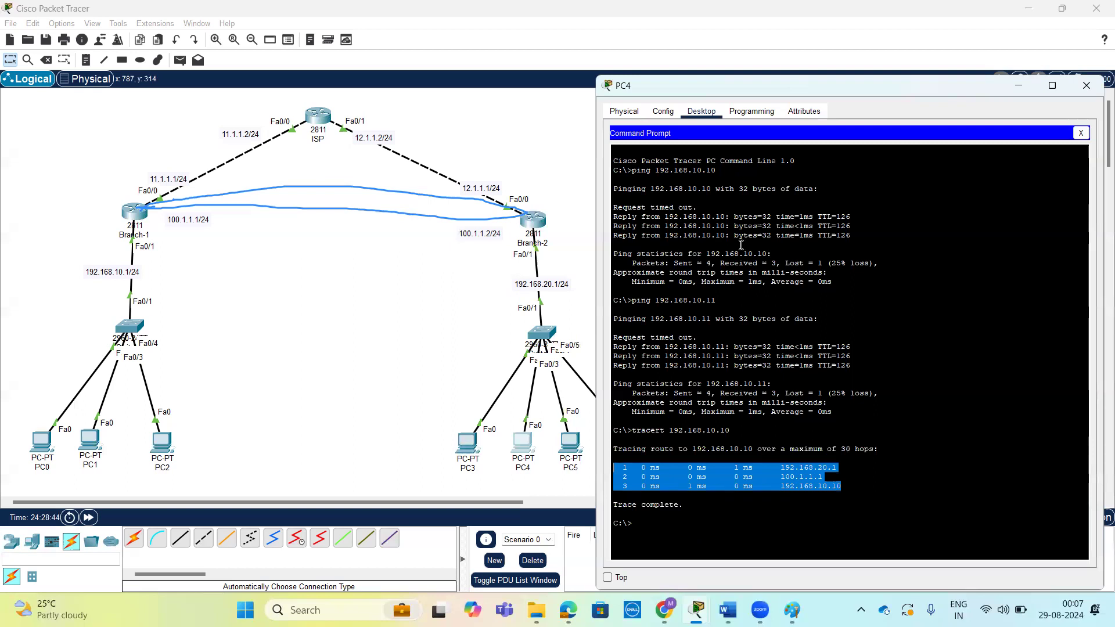
pyautogui.click(1087, 87)
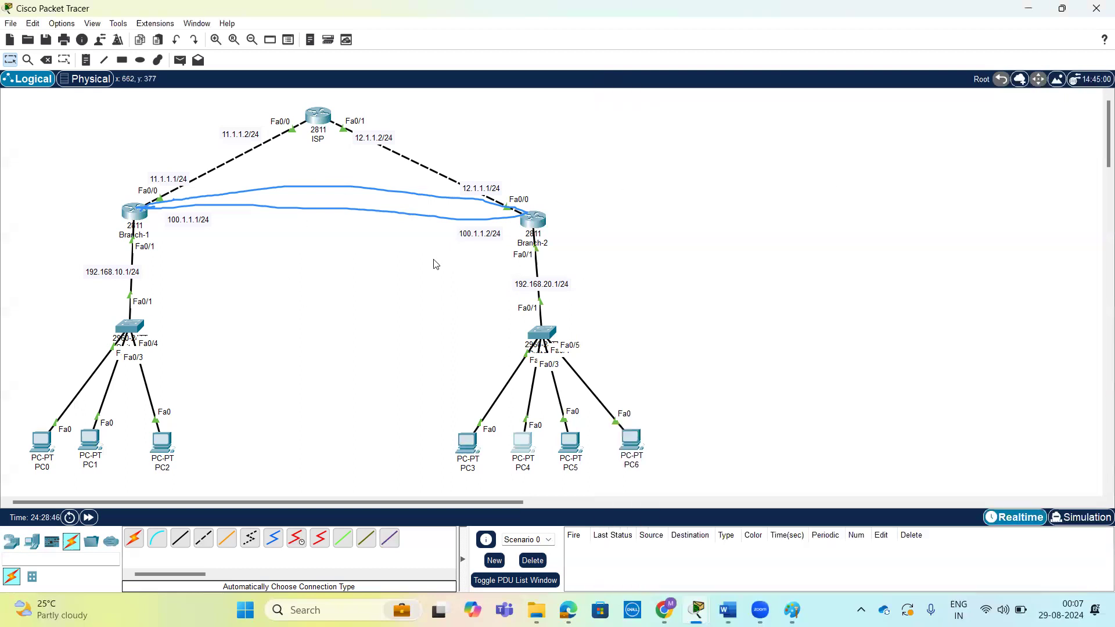